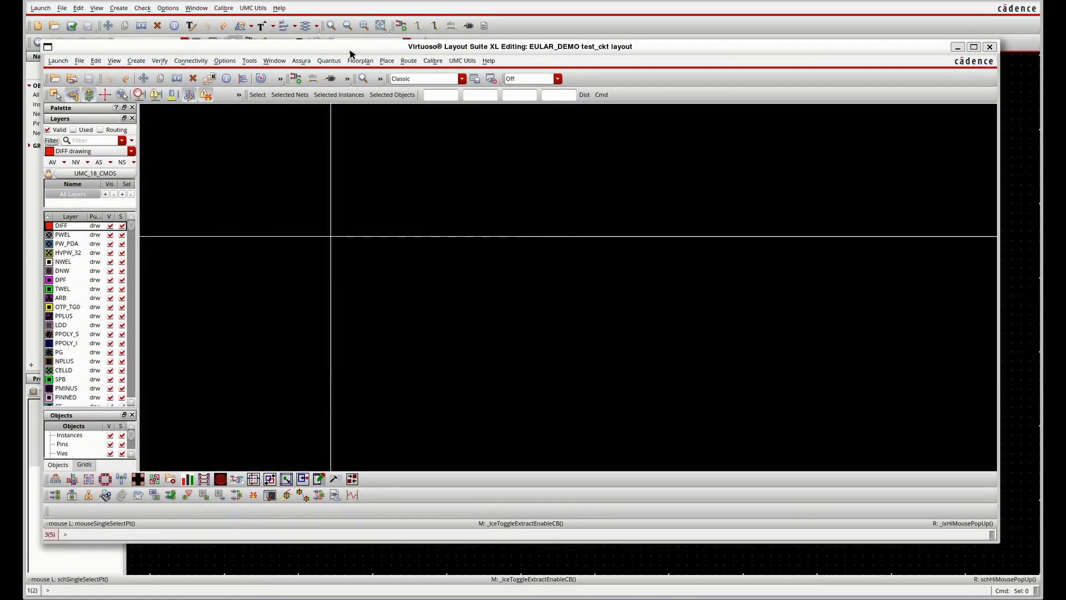
Maximize the layout window and accept the display options with the X and Y snap spacing at 0.001.
double_click(357, 49)
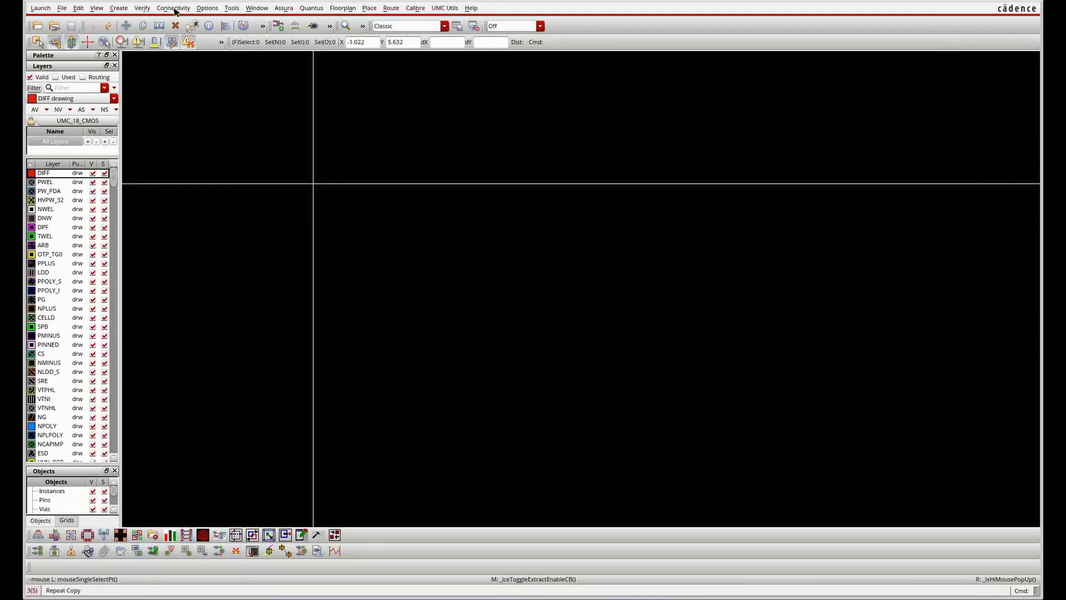
click(204, 10)
click(219, 26)
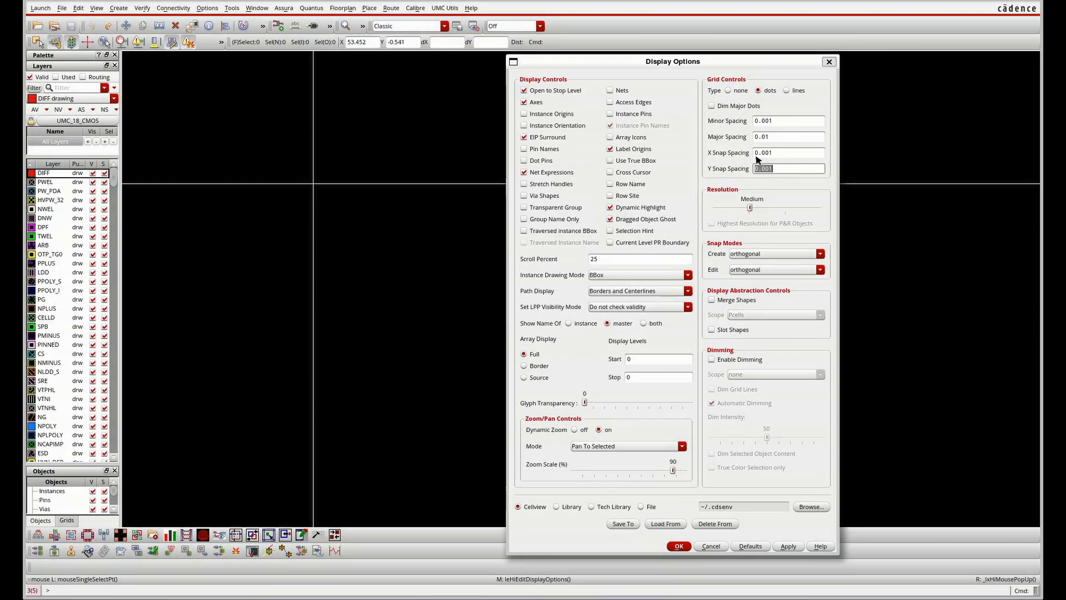
click(679, 545)
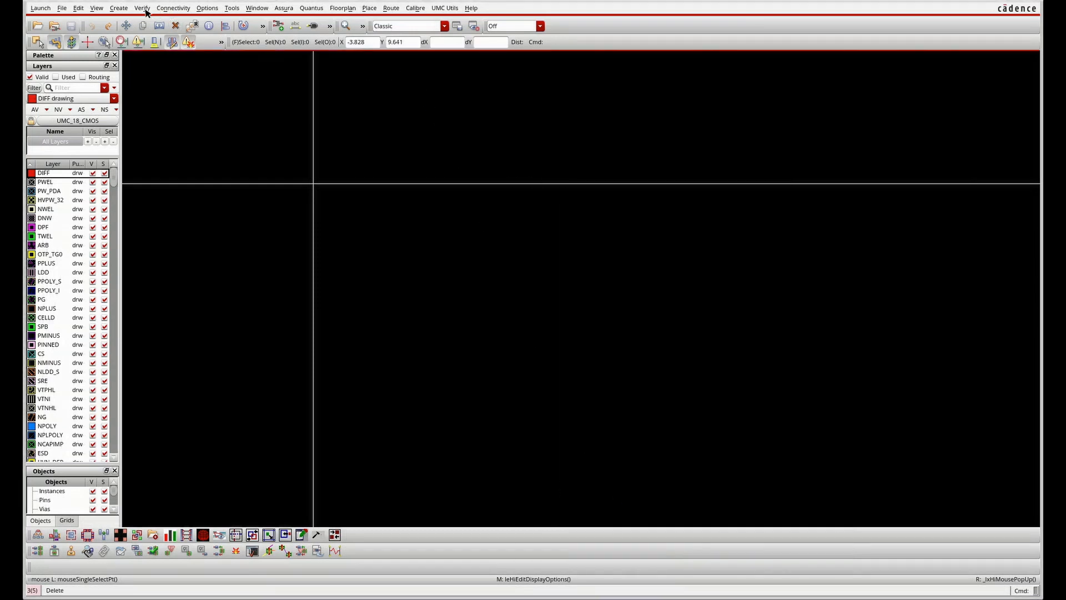
Generate the layout from the schematic source with instances only, excluding I/O pins and the PR boundary.
click(173, 7)
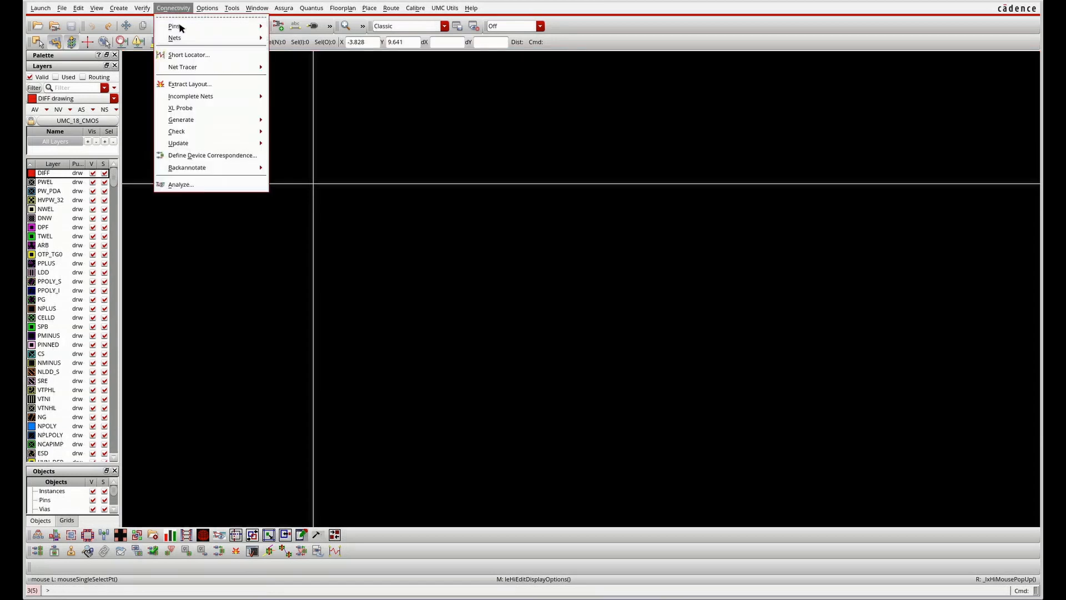
mouse_move(202, 120)
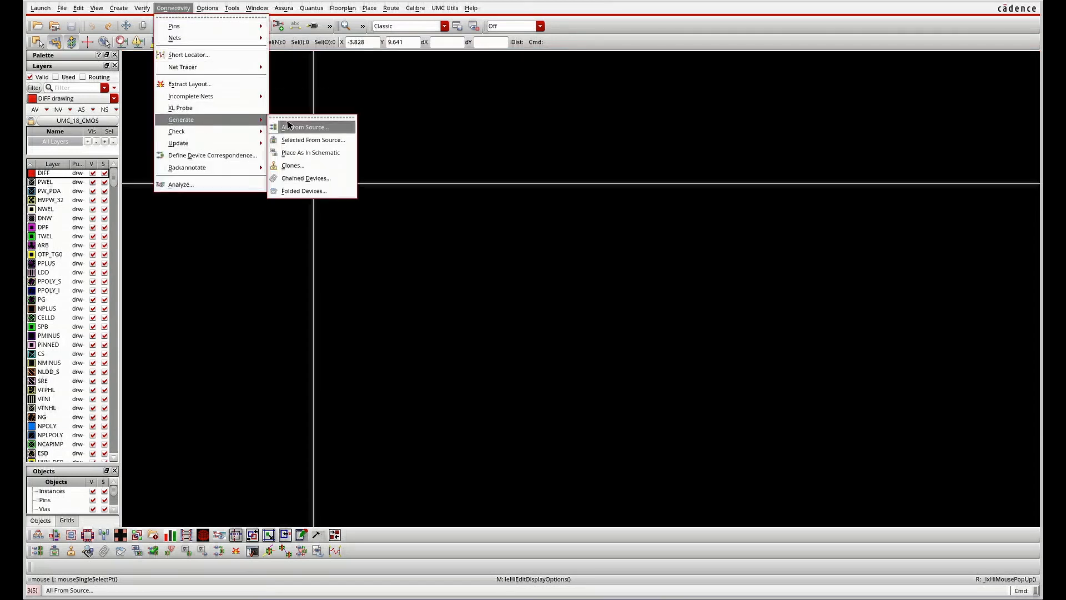
click(288, 126)
click(264, 108)
click(264, 140)
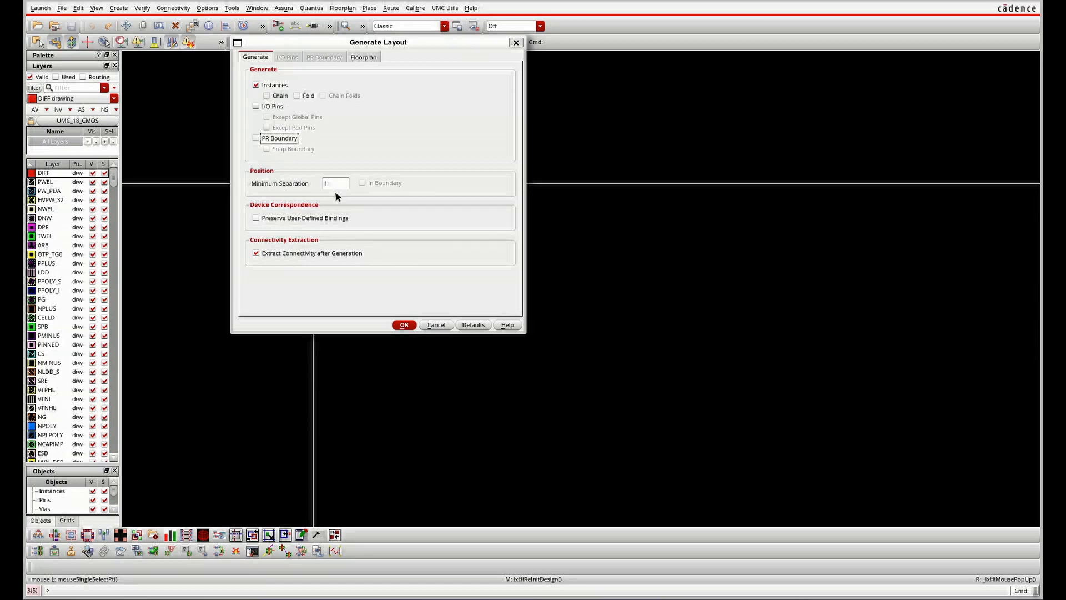
click(405, 327)
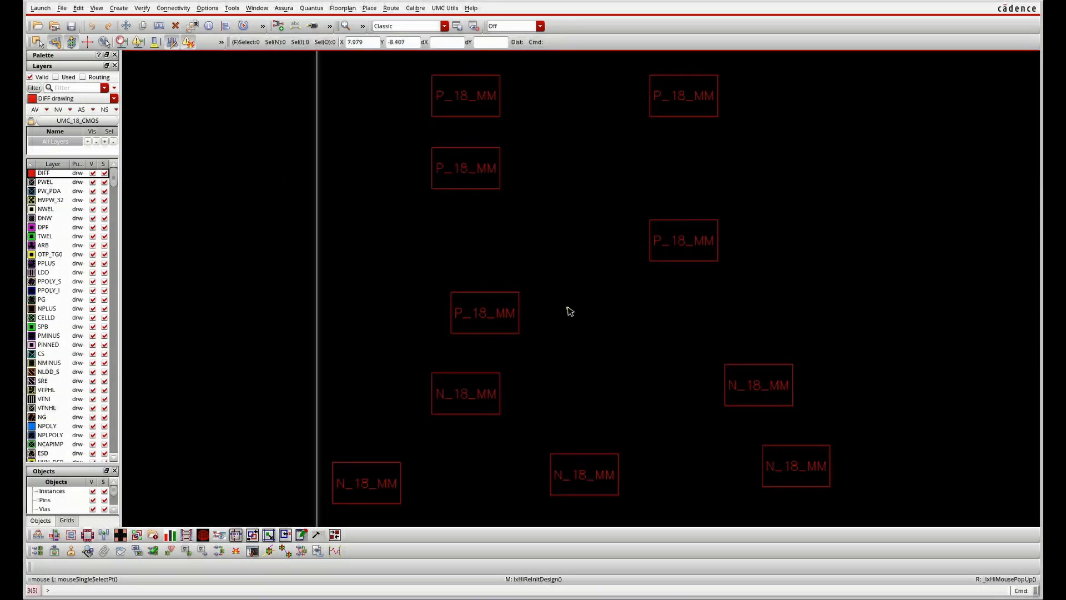
Display the internal geometry of all generated transistors instead of their outlines.
key(shift)
key(shift+f)
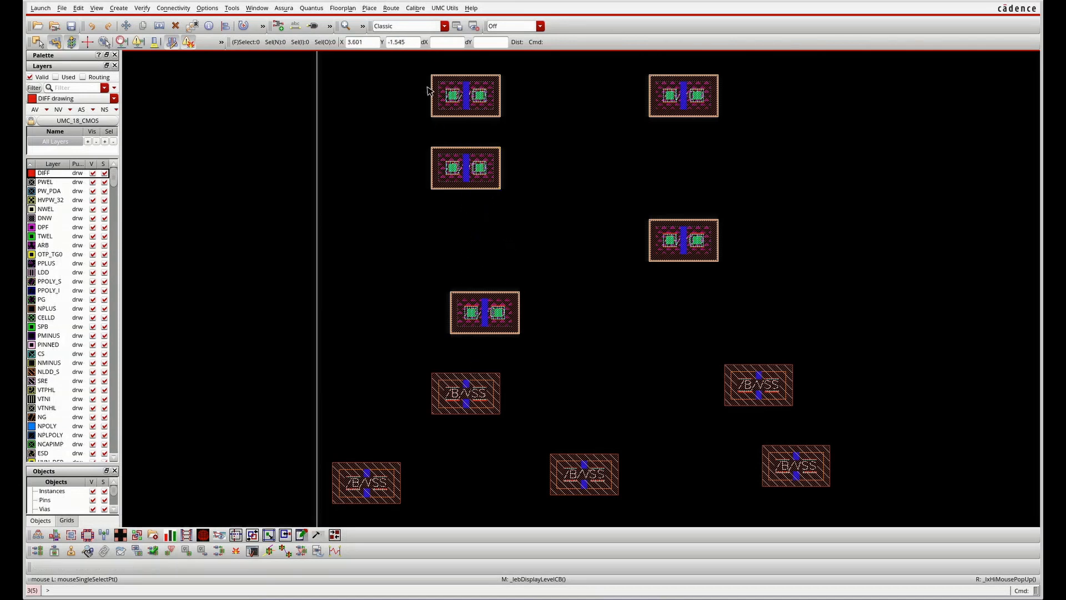
Examine the source, drain and gate net labels on PMOS transistors M0 and M1.
click(455, 103)
scroll(433, 85, up, 8)
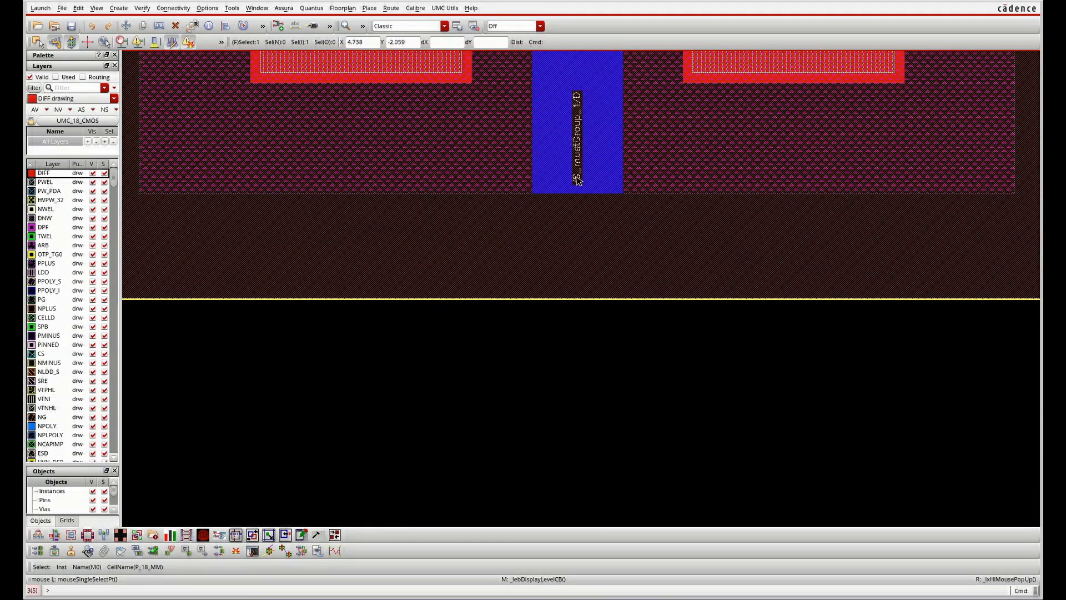
scroll(578, 181, down, 6)
scroll(574, 70, up, 5)
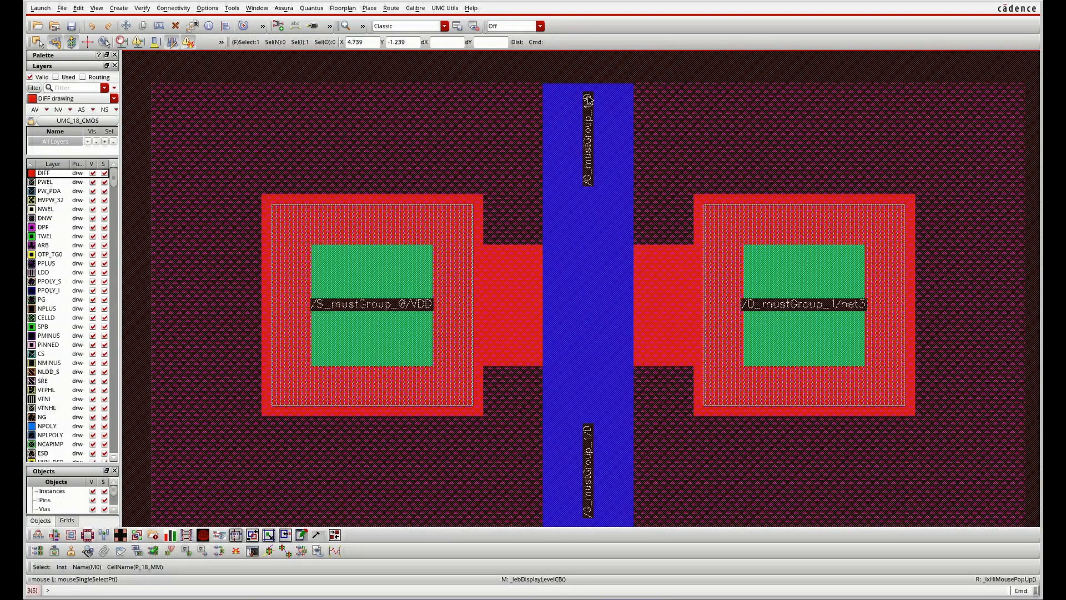
scroll(588, 98, up, 5)
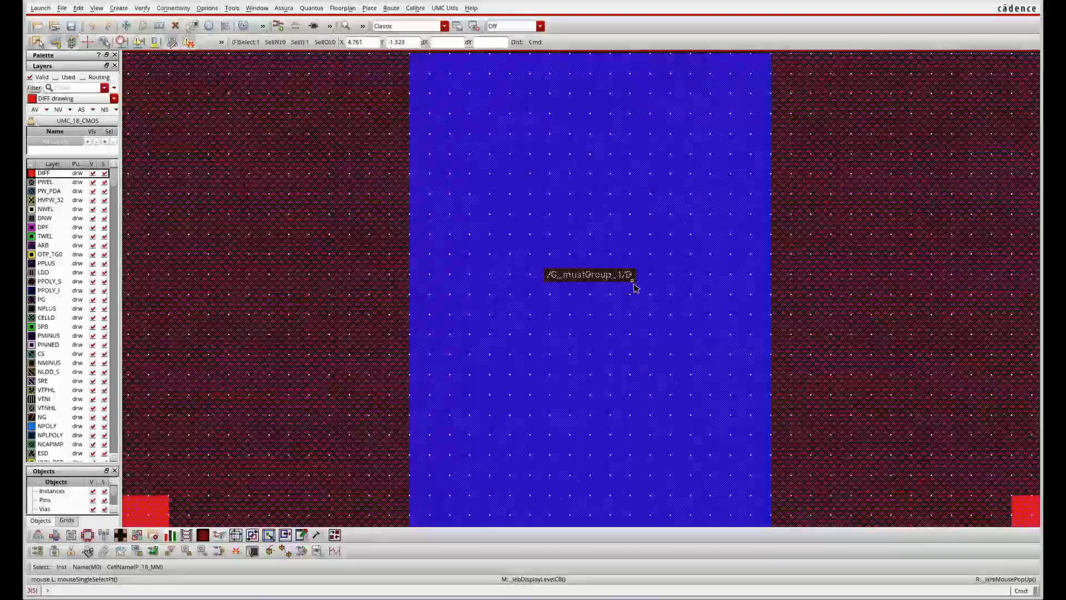
scroll(604, 265, down, 15)
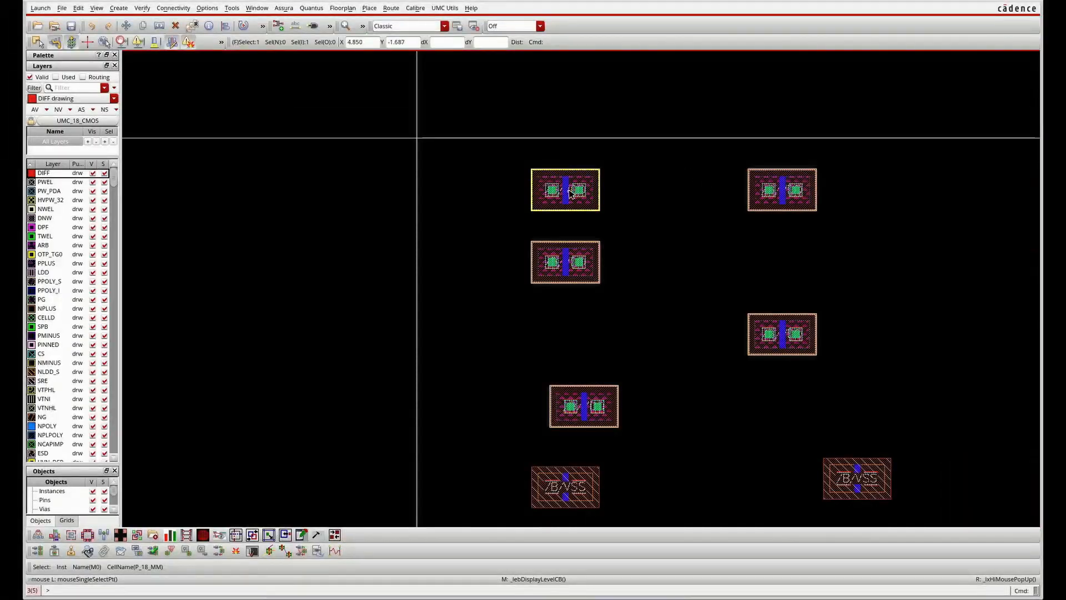
scroll(784, 180, up, 10)
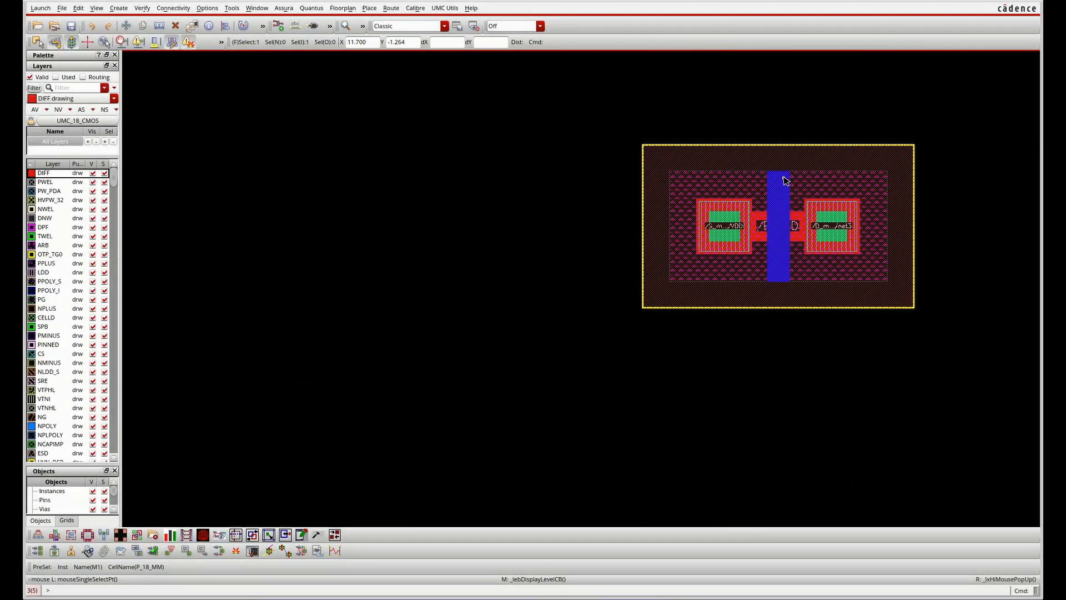
scroll(785, 181, down, 6)
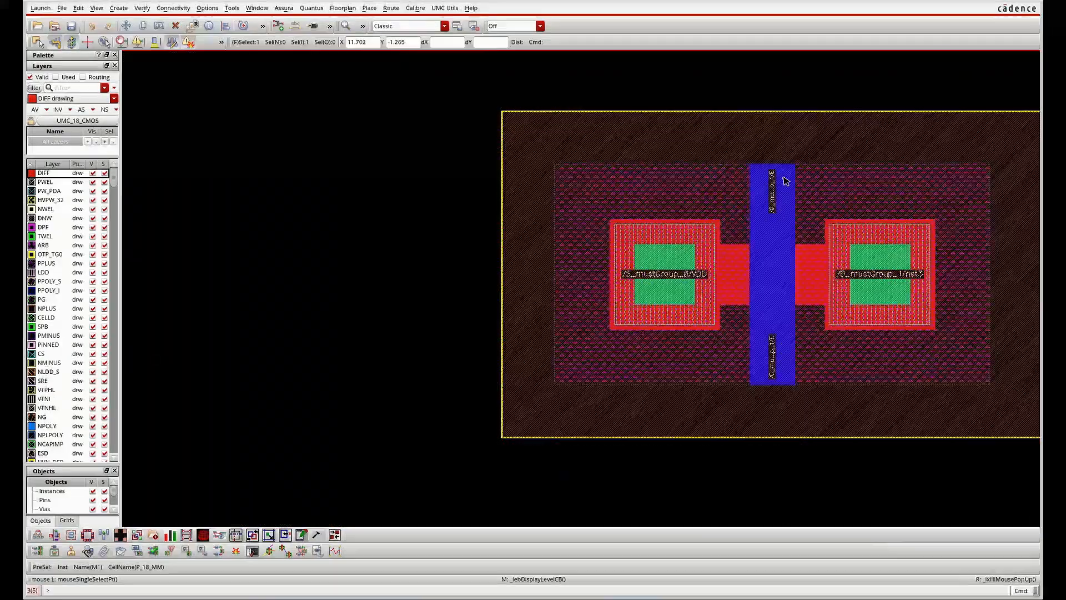
scroll(786, 180, down, 4)
Check the net labels on PMOS transistor M2 and move it next to the origin, just below the horizontal axis.
click(566, 259)
scroll(567, 259, up, 2)
scroll(566, 258, up, 4)
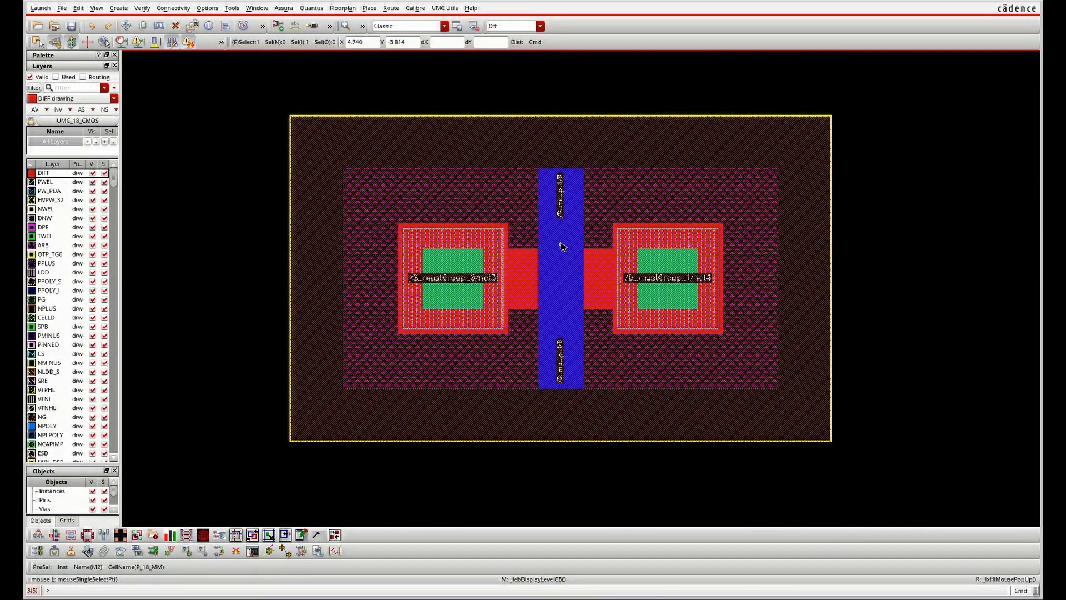
scroll(590, 172, down, 5)
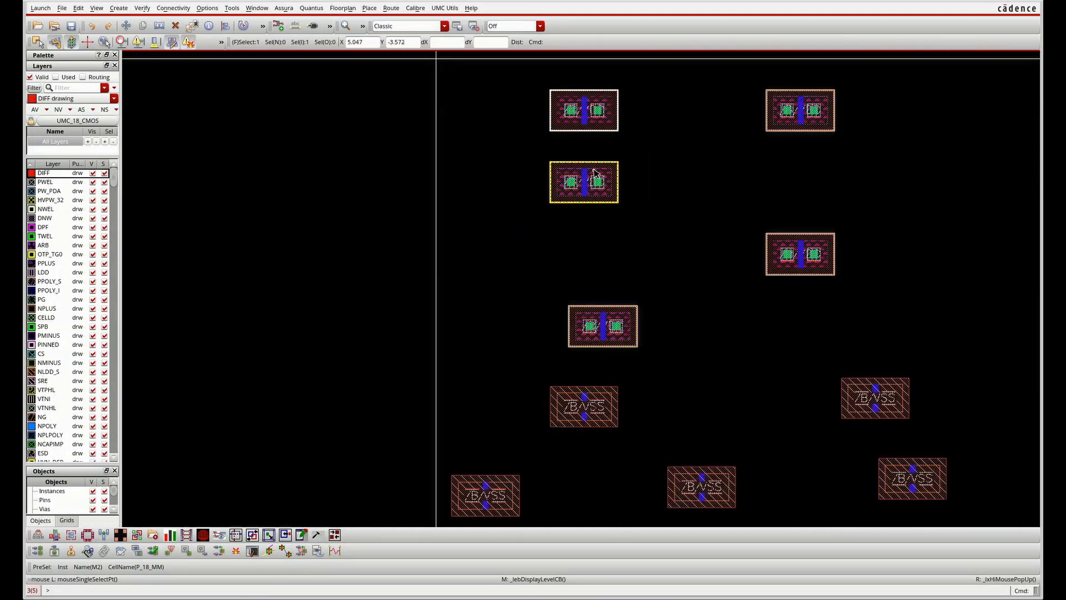
drag(594, 173, 466, 96)
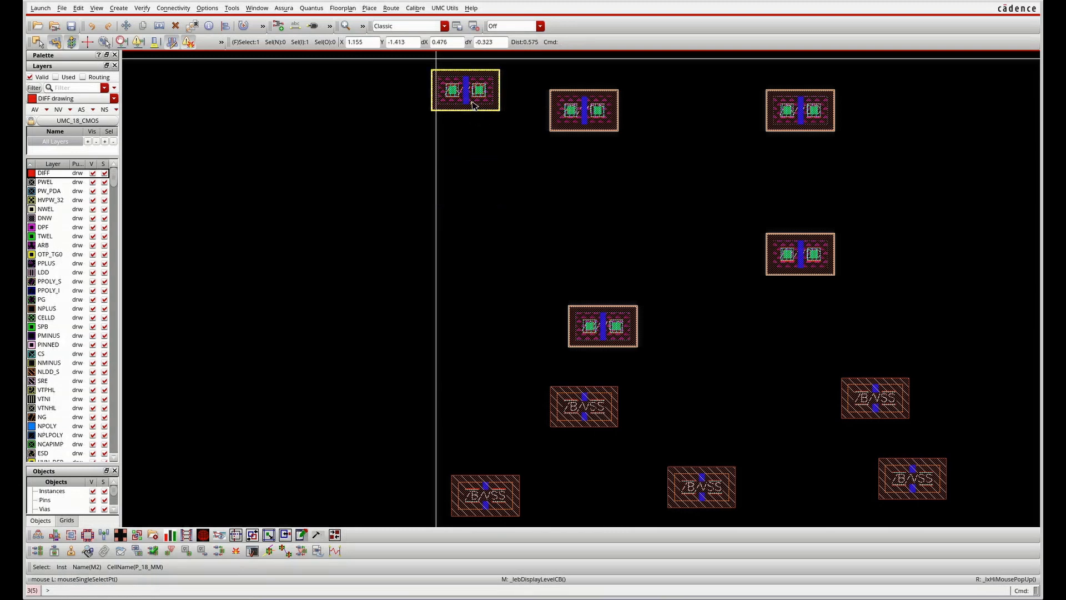
Check the net labels on PMOS transistor M3 and move it up to just below M0.
ctrl+scroll(560, 105, up, 2)
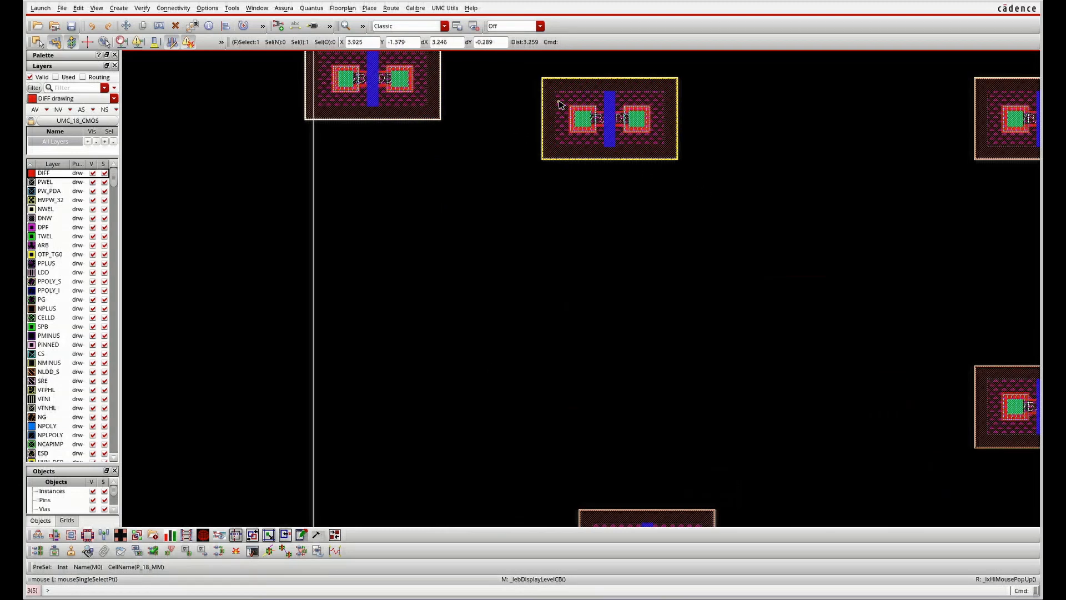
ctrl+scroll(598, 148, down, 2)
ctrl+scroll(618, 341, up, 4)
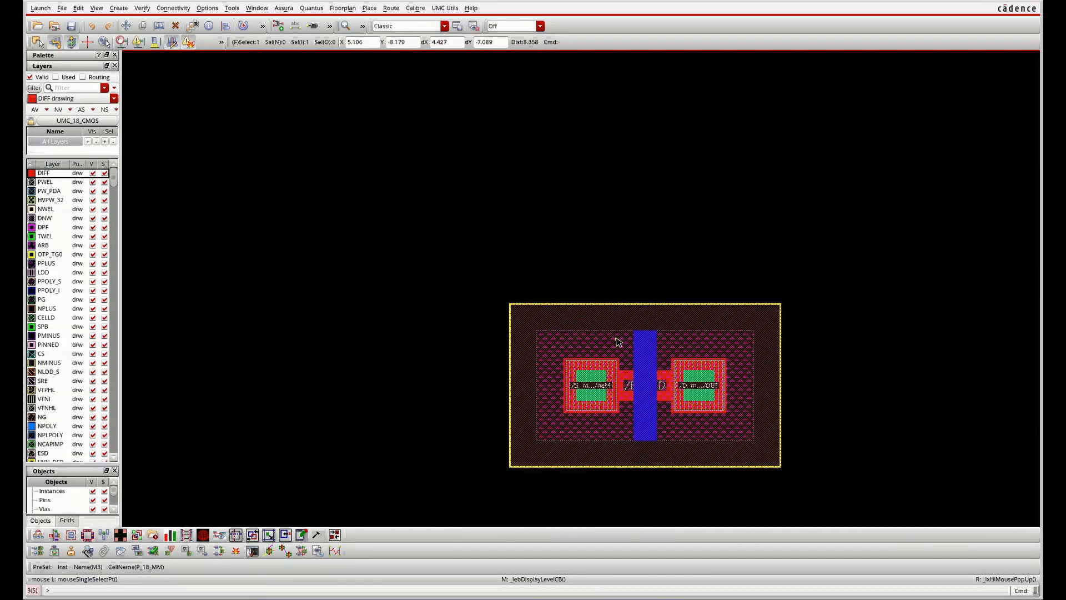
ctrl+scroll(618, 341, up, 4)
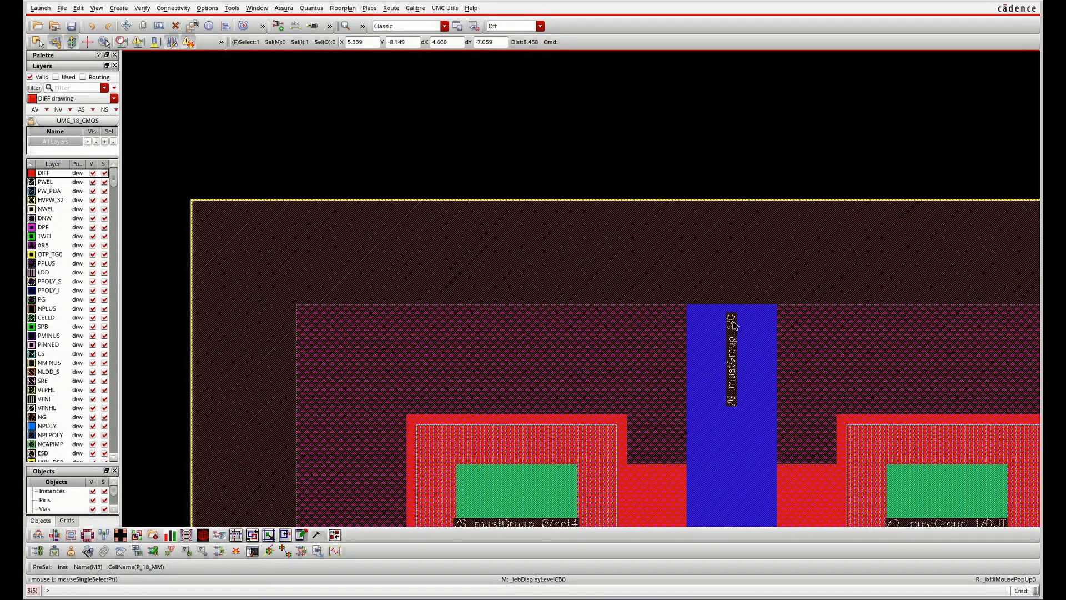
ctrl+scroll(572, 207, down, 5)
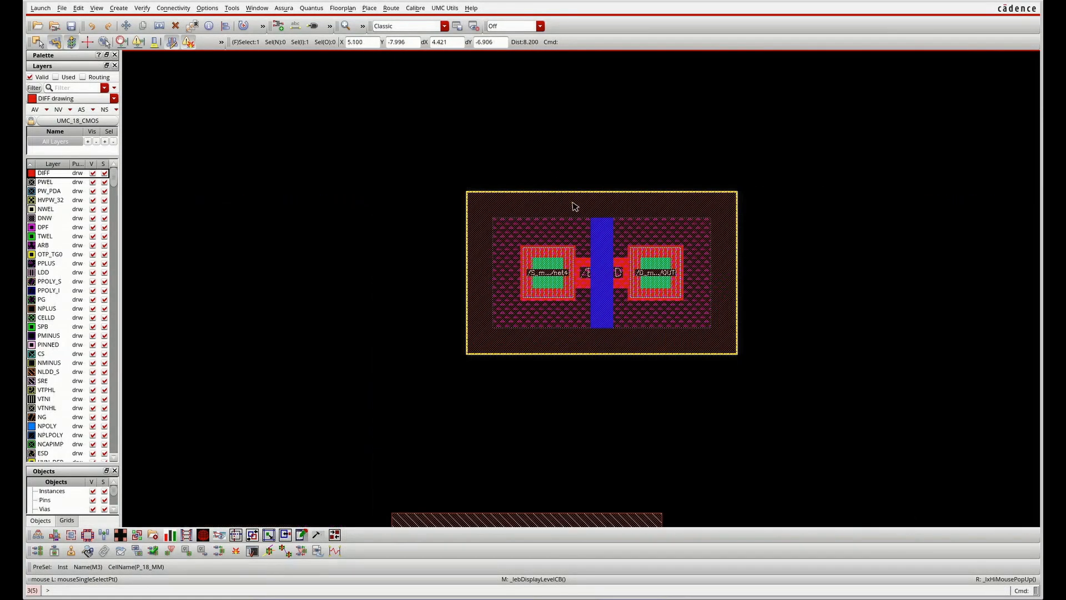
click(576, 208)
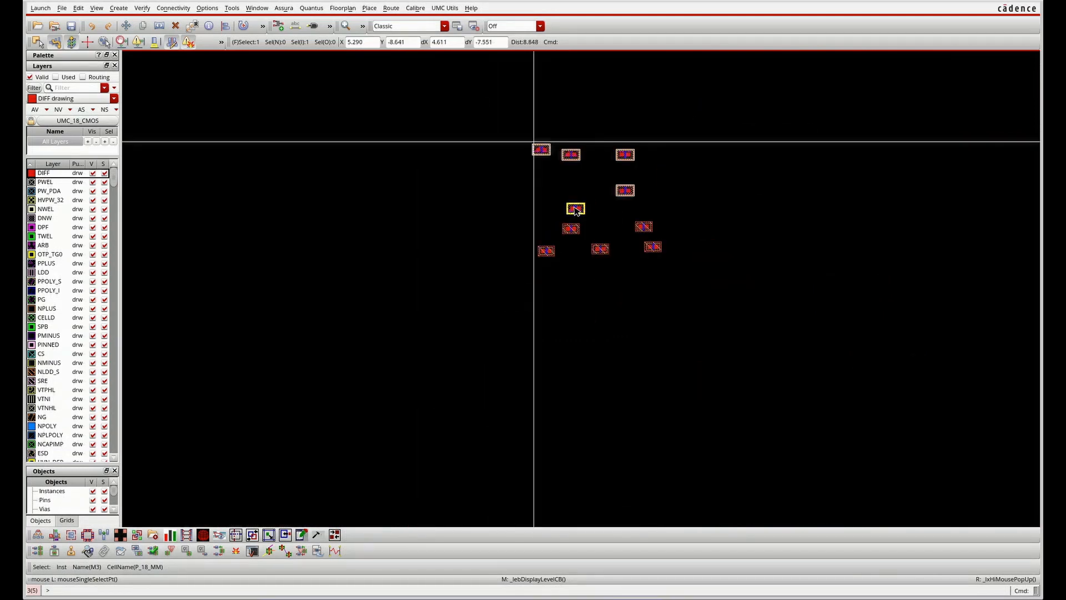
key(m)
click(569, 176)
Shift M0 toward M1 to free up space and place M3 in the row directly to the right of M2.
click(570, 154)
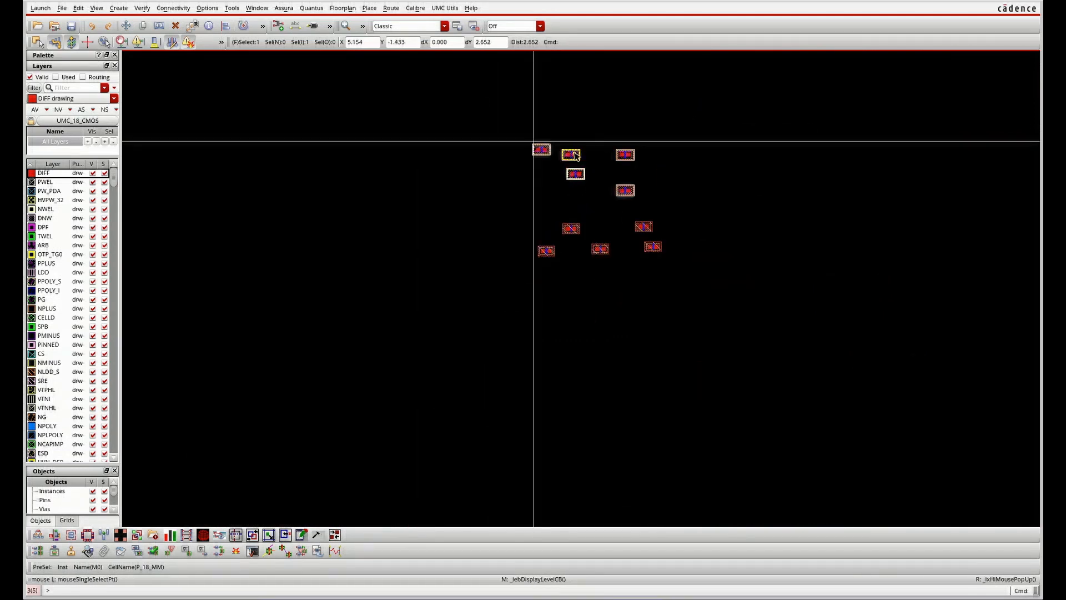
click(602, 155)
ctrl+scroll(575, 170, up, 3)
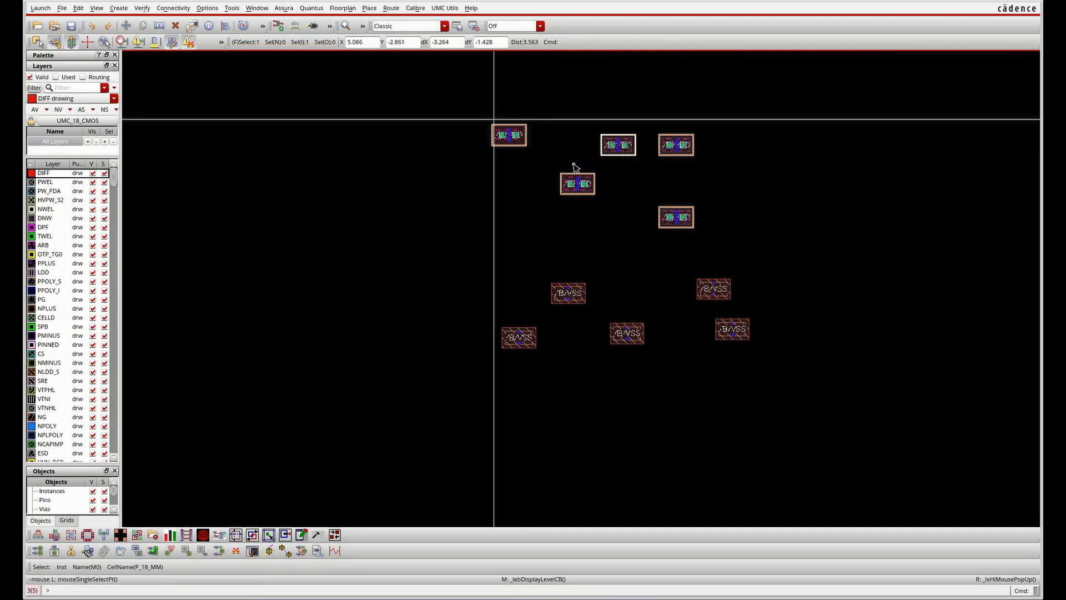
ctrl+scroll(528, 172, down, 2)
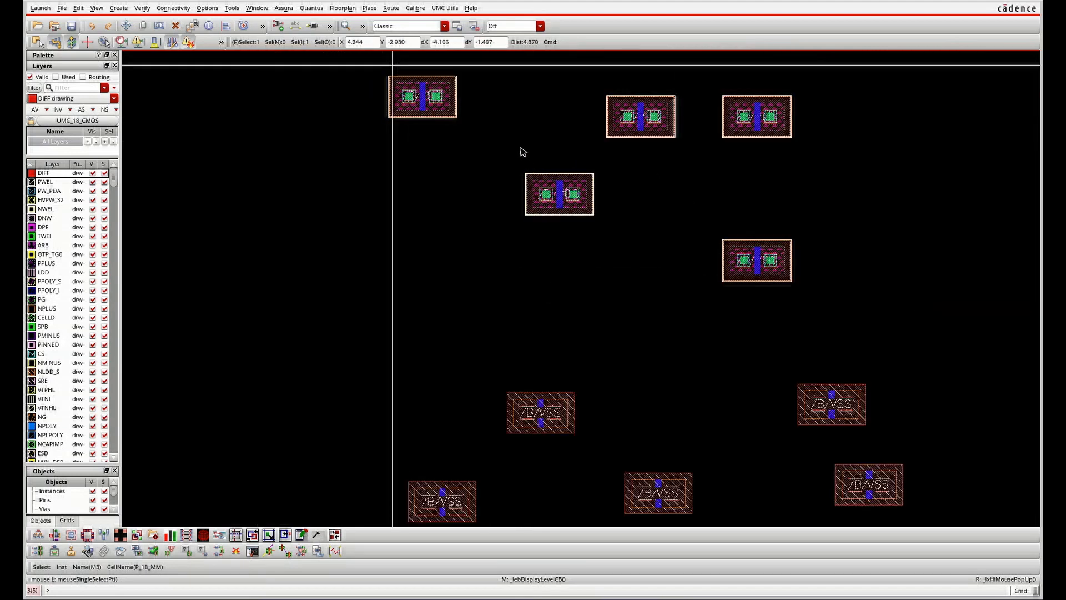
drag(537, 181, 477, 91)
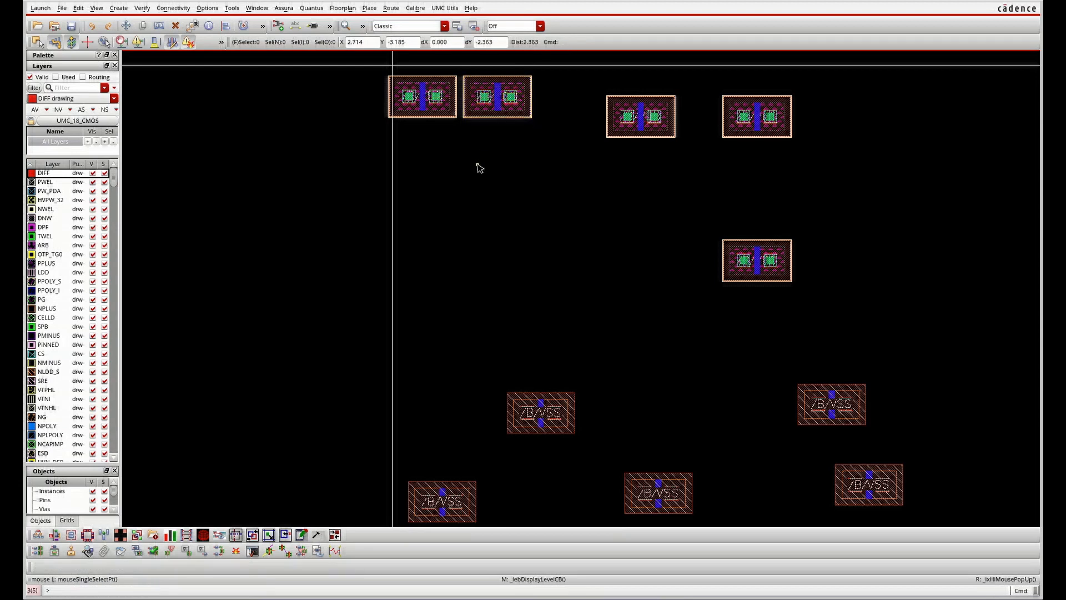
Check the net labels on PMOS transistor M4 and move it into the row directly to the right of M3.
ctrl+scroll(751, 262, up, 2)
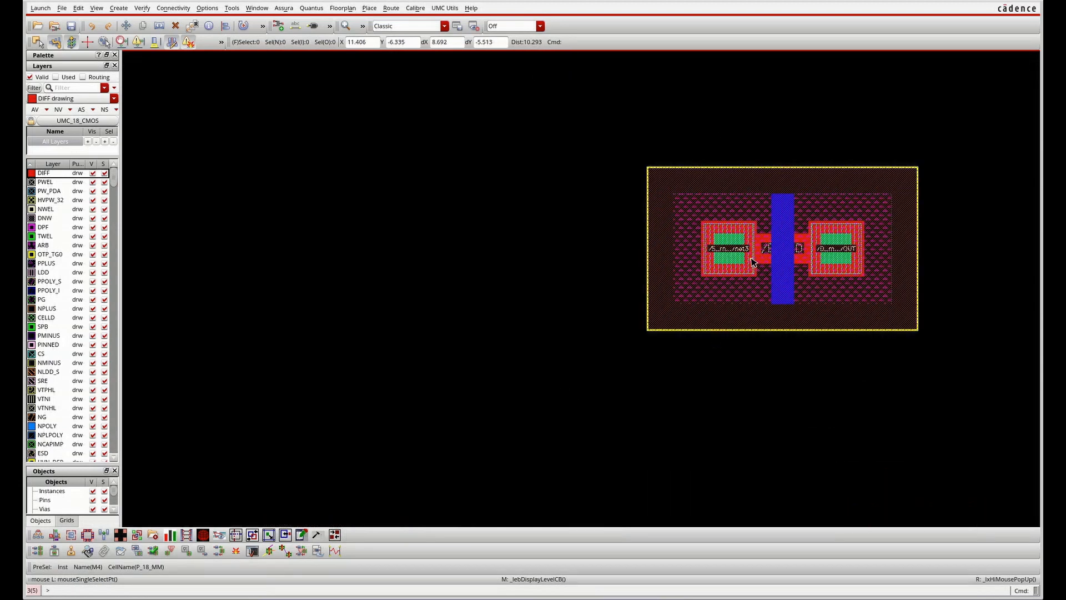
ctrl+scroll(777, 220, up, 1)
ctrl+scroll(764, 262, down, 2)
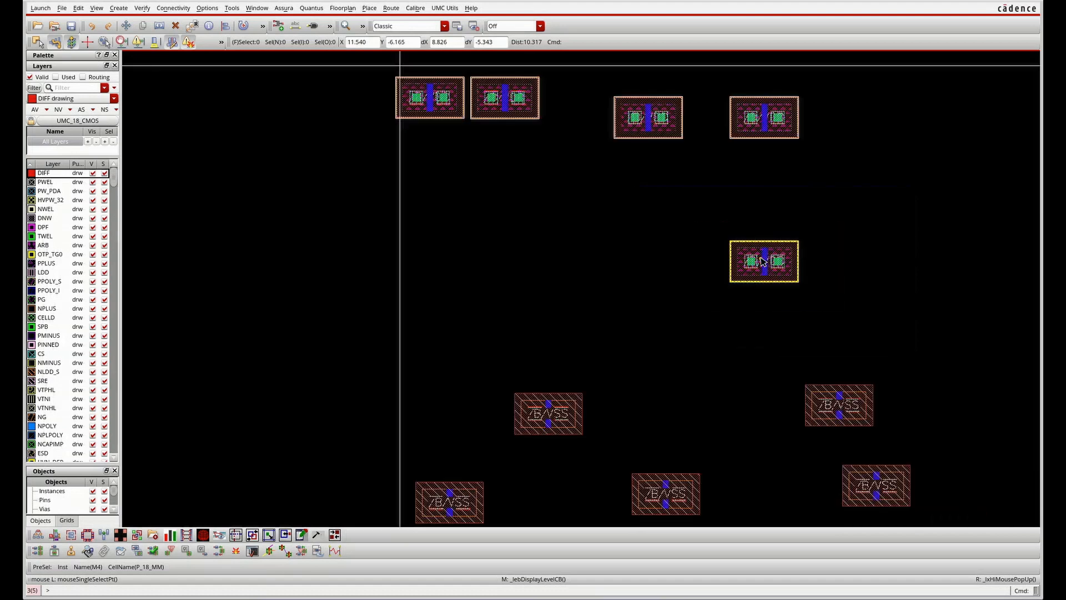
click(759, 266)
drag(759, 266, 568, 107)
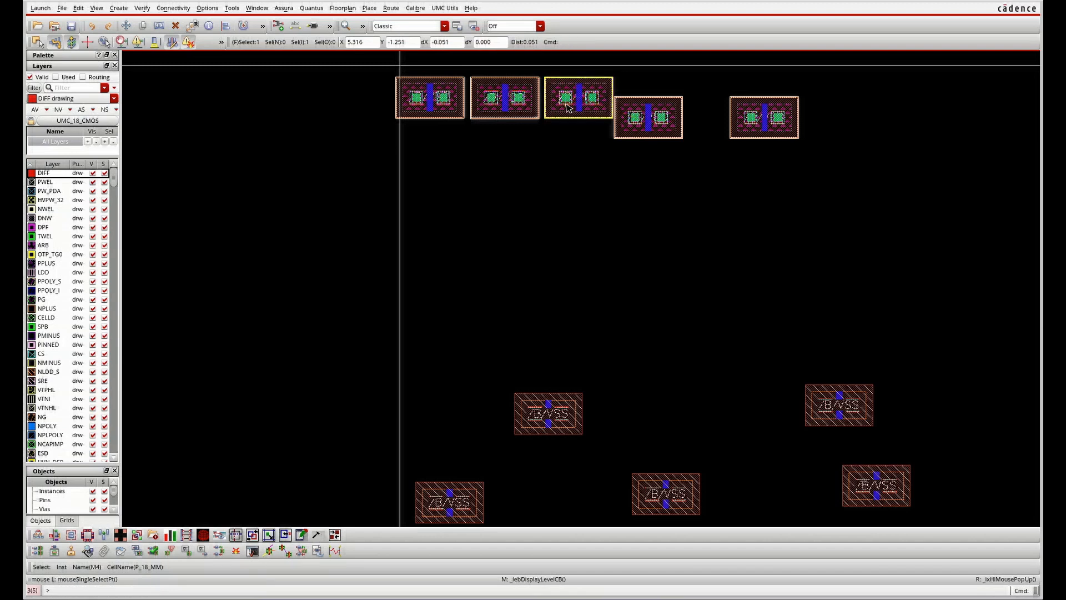
Check the net labels on M0 and align it in the PMOS row directly to the right of M4.
ctrl+scroll(630, 99, up, 5)
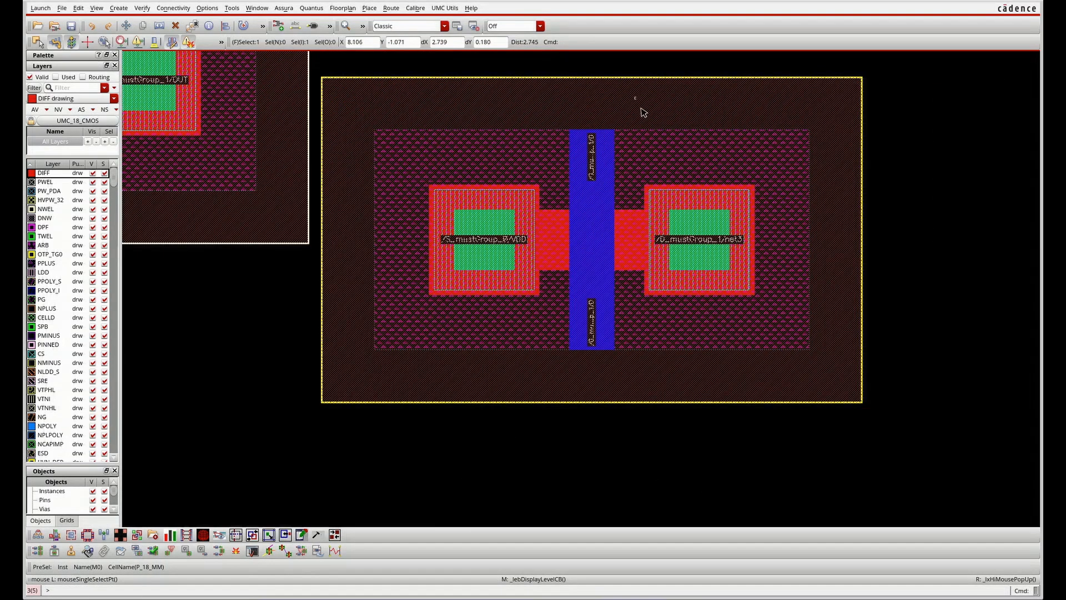
ctrl+scroll(643, 112, down, 5)
drag(652, 140, 652, 104)
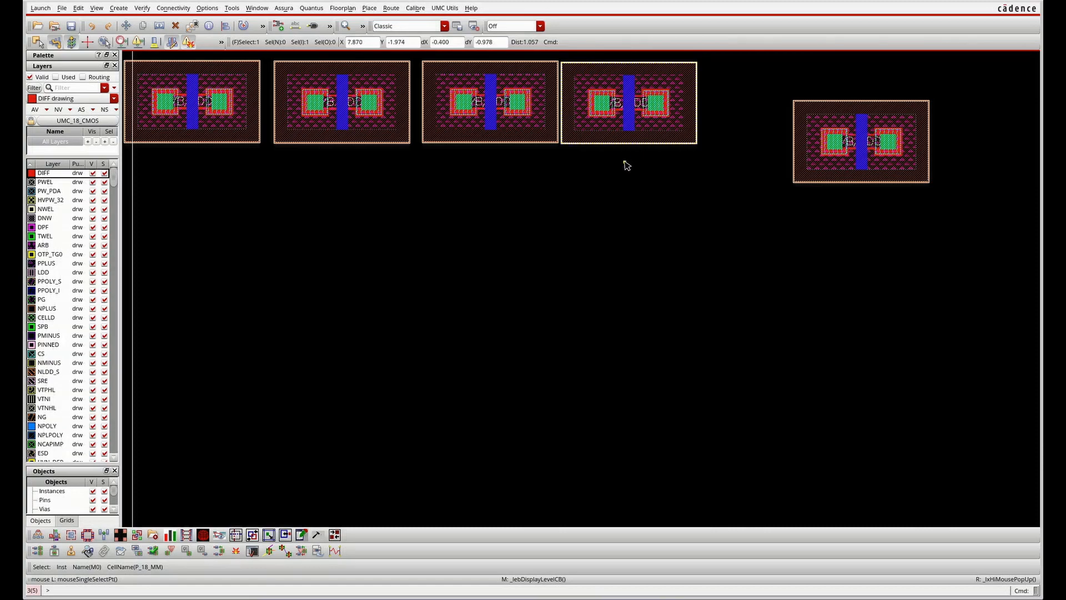
Check the net labels on M1 and move it to the end of the PMOS row, to the right of M0.
click(811, 114)
scroll(863, 108, up, 1)
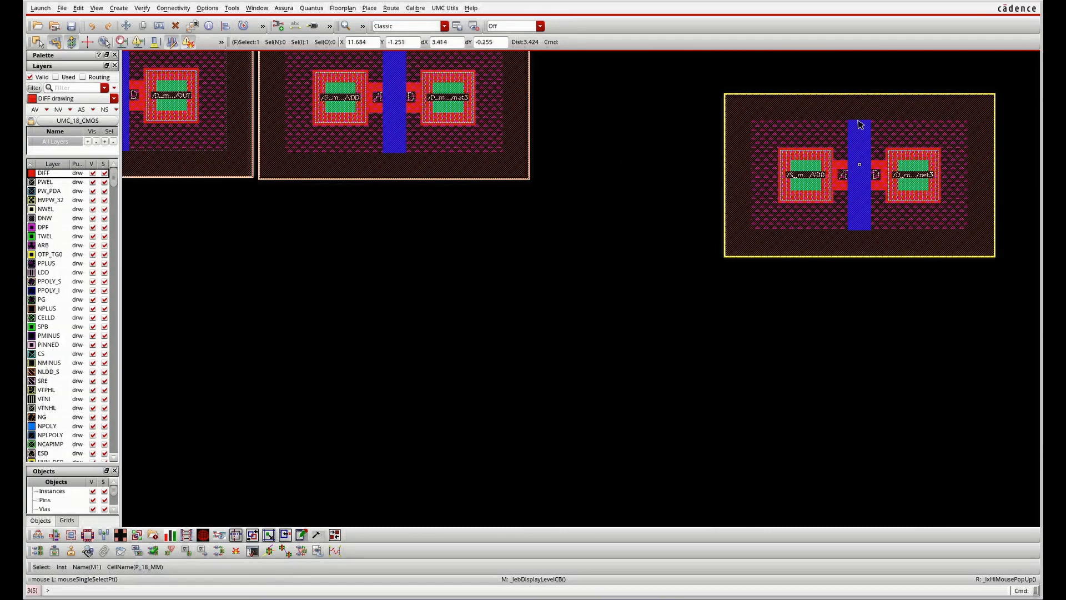
scroll(860, 111, up, 3)
scroll(824, 157, down, 5)
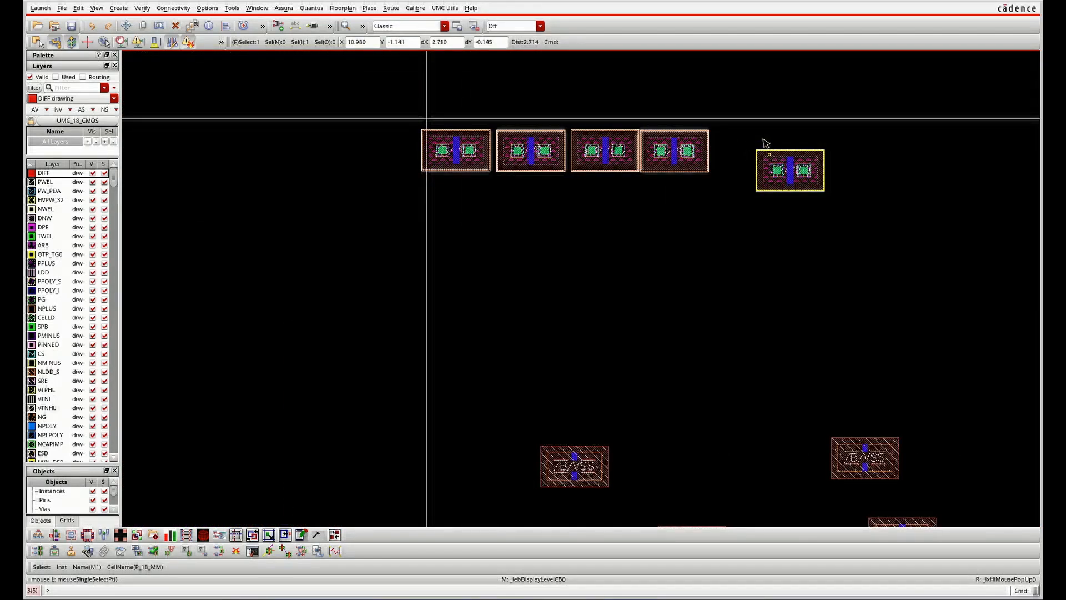
key(m)
click(729, 147)
scroll(739, 140, up, 2)
drag(743, 139, 741, 155)
scroll(819, 160, down, 4)
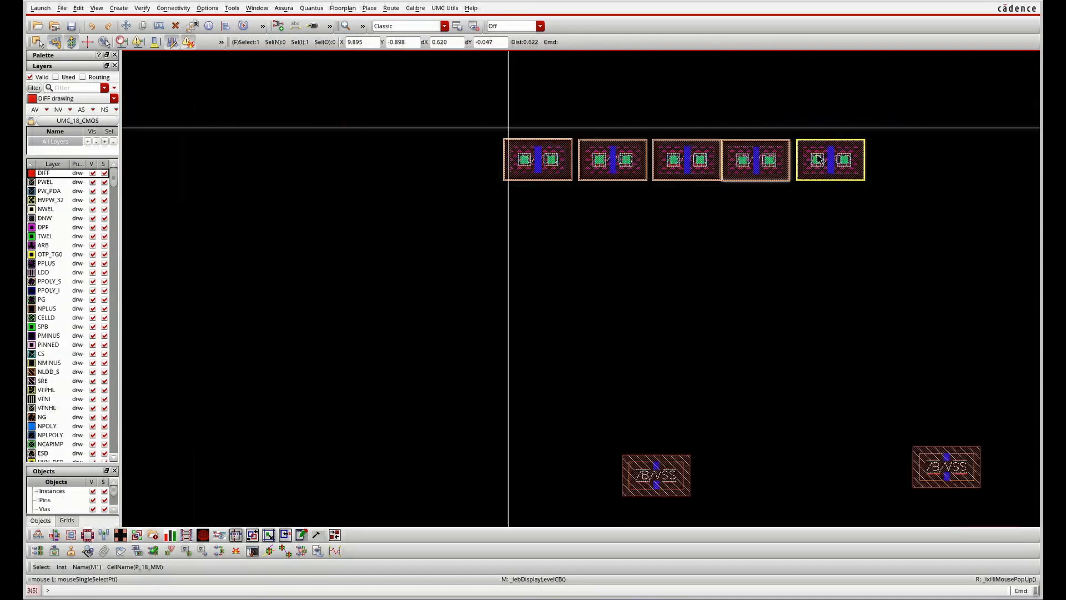
scroll(705, 143, up, 2)
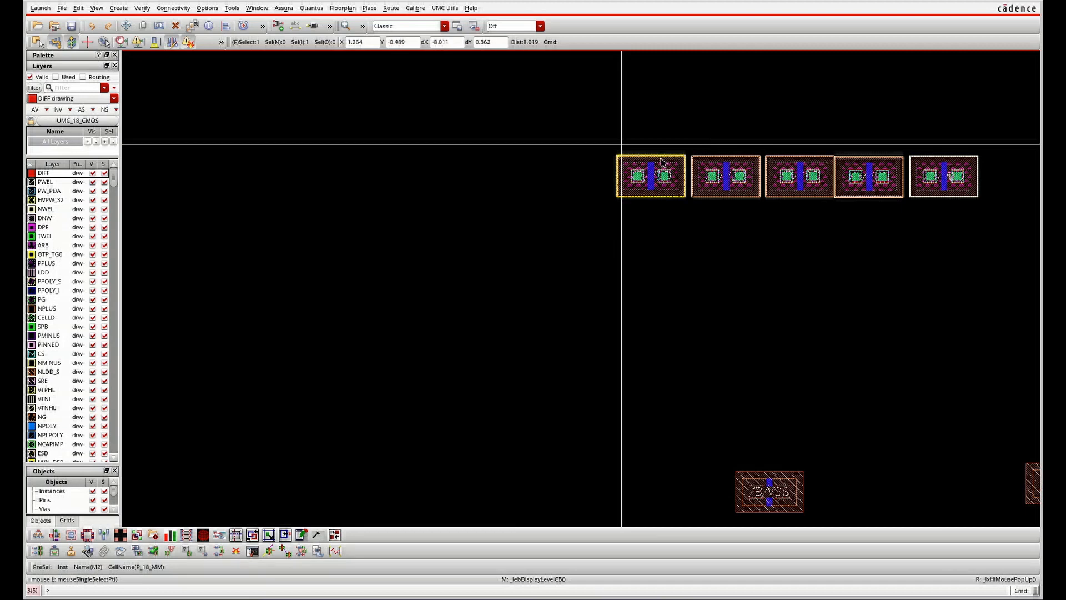
Check the net labels on NMOS transistor M7 and move it up level with M5 as the start of the NMOS row.
scroll(663, 161, up, 2)
scroll(663, 162, down, 1)
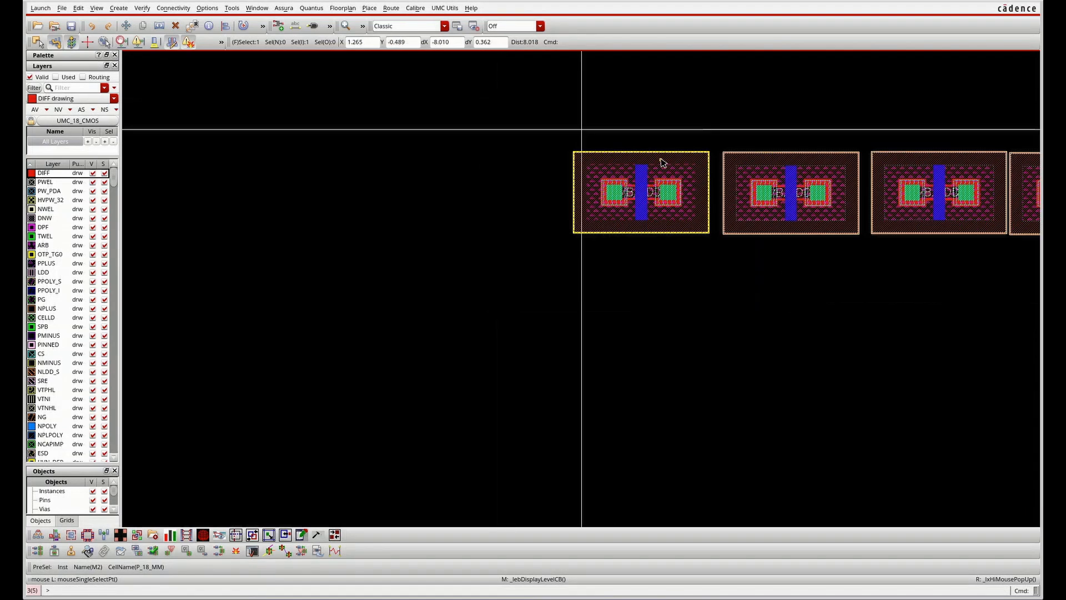
scroll(663, 162, down, 2)
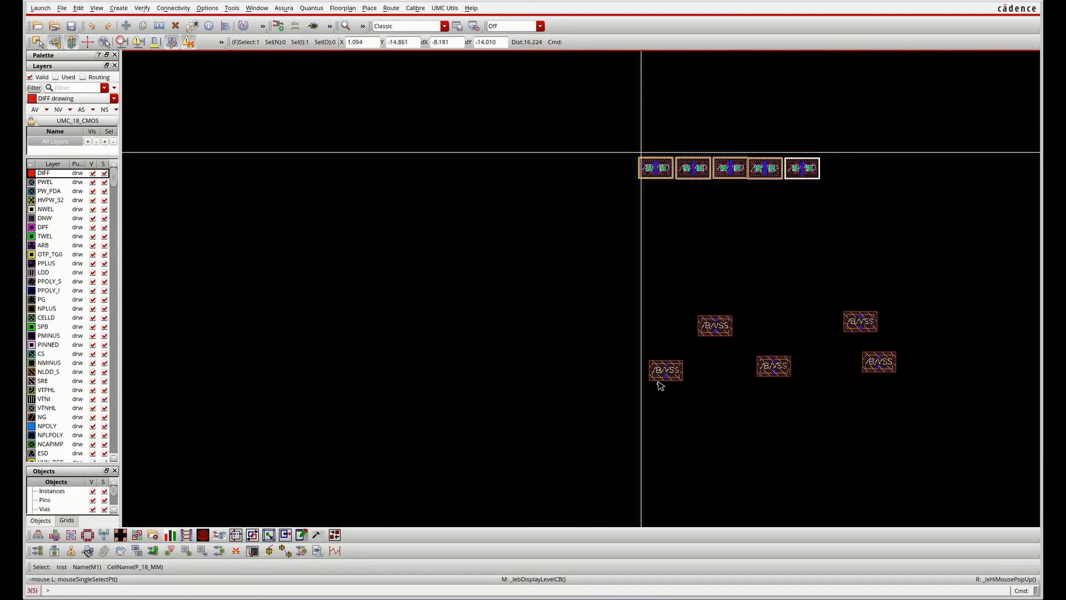
scroll(666, 381, up, 1)
scroll(669, 374, up, 3)
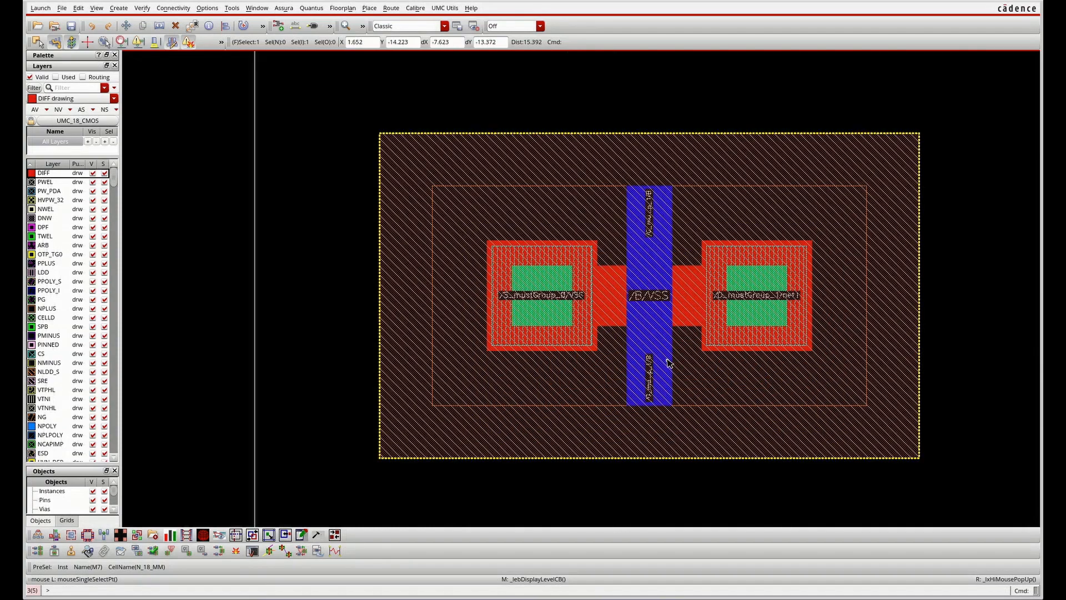
scroll(621, 307, down, 1)
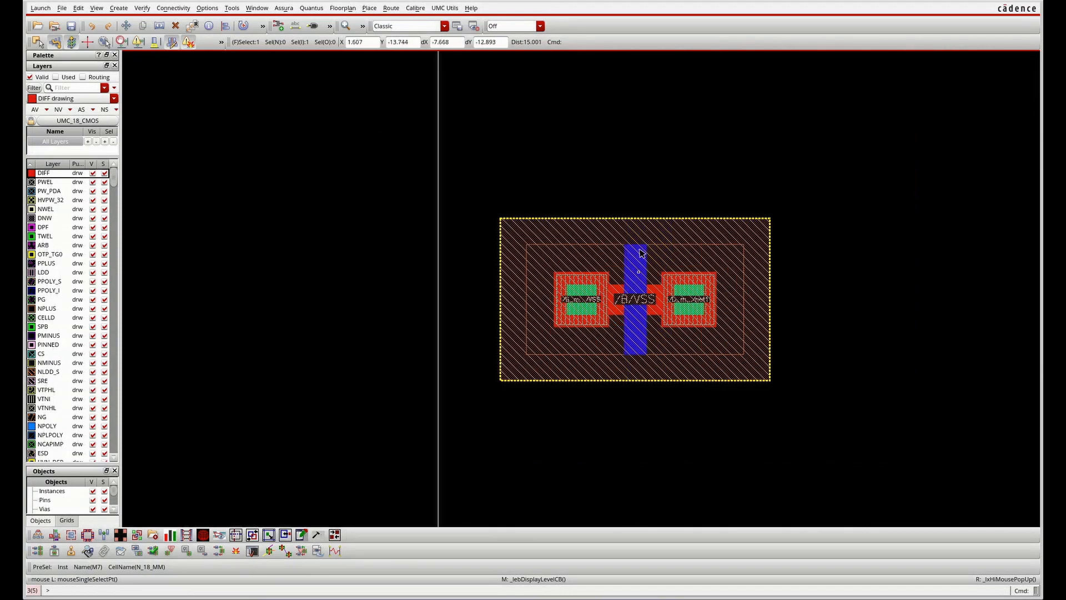
scroll(639, 250, up, 2)
scroll(626, 314, down, 5)
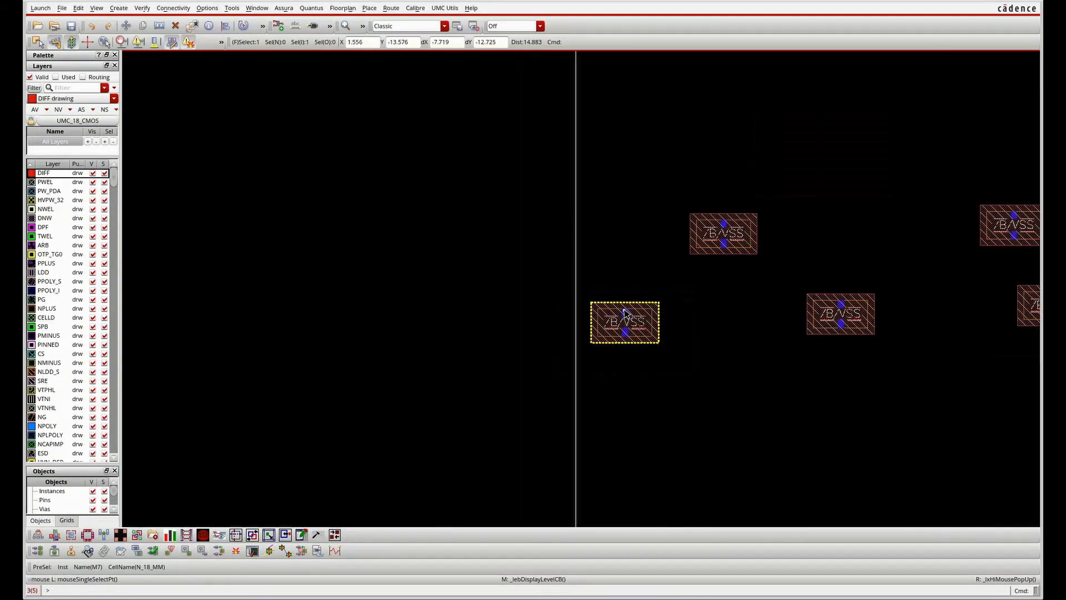
drag(624, 313, 623, 224)
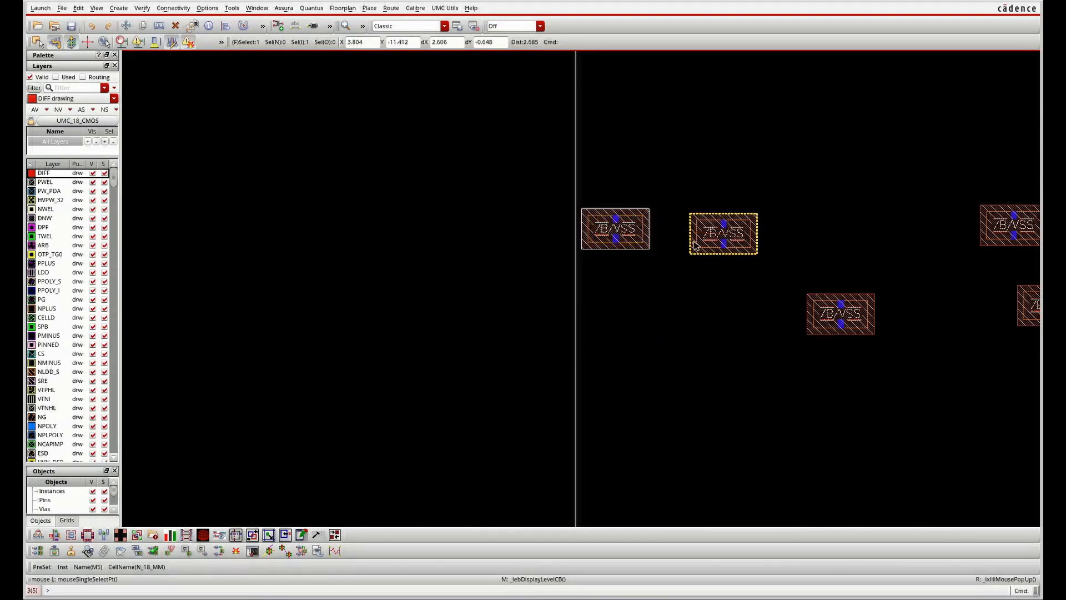
Check the net labels on M5 and M8, and move M8 into the NMOS row directly to the right of M7.
scroll(716, 231, up, 1)
scroll(748, 192, up, 3)
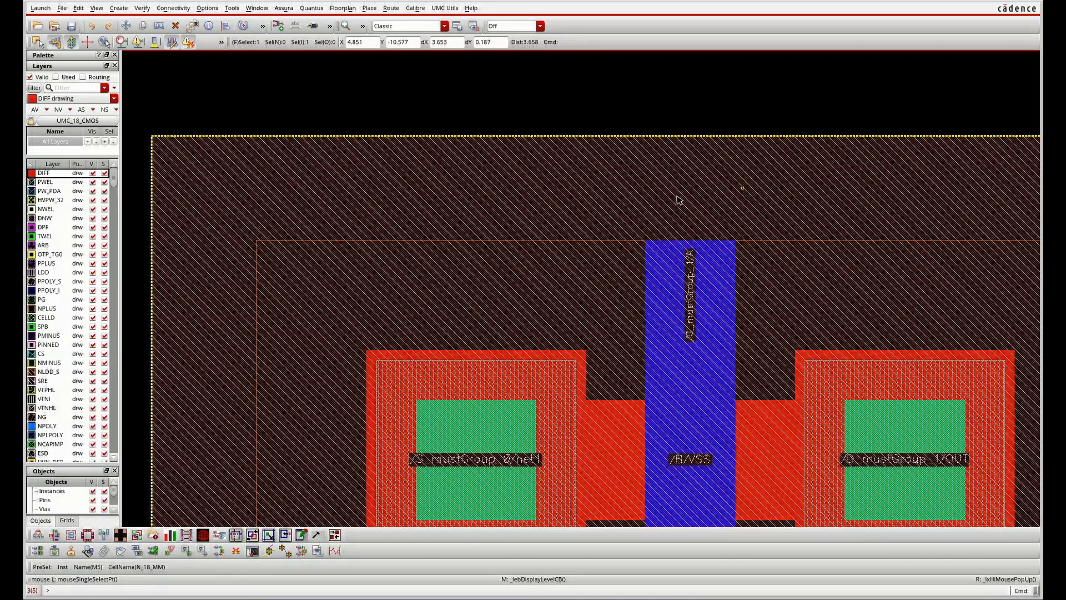
scroll(599, 214, down, 2)
scroll(611, 216, down, 3)
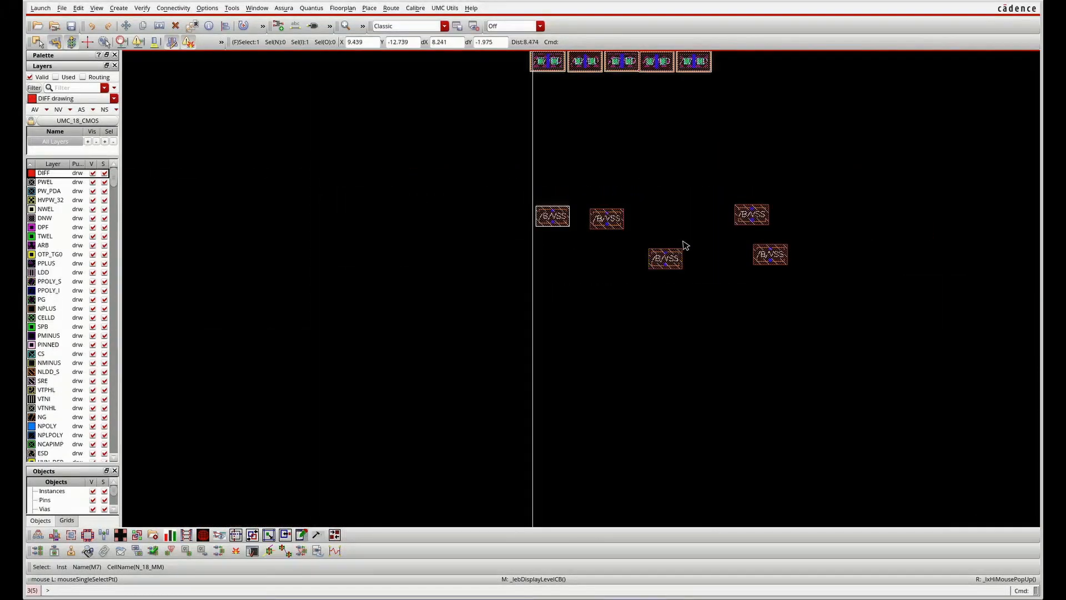
scroll(639, 267, up, 3)
scroll(645, 284, down, 4)
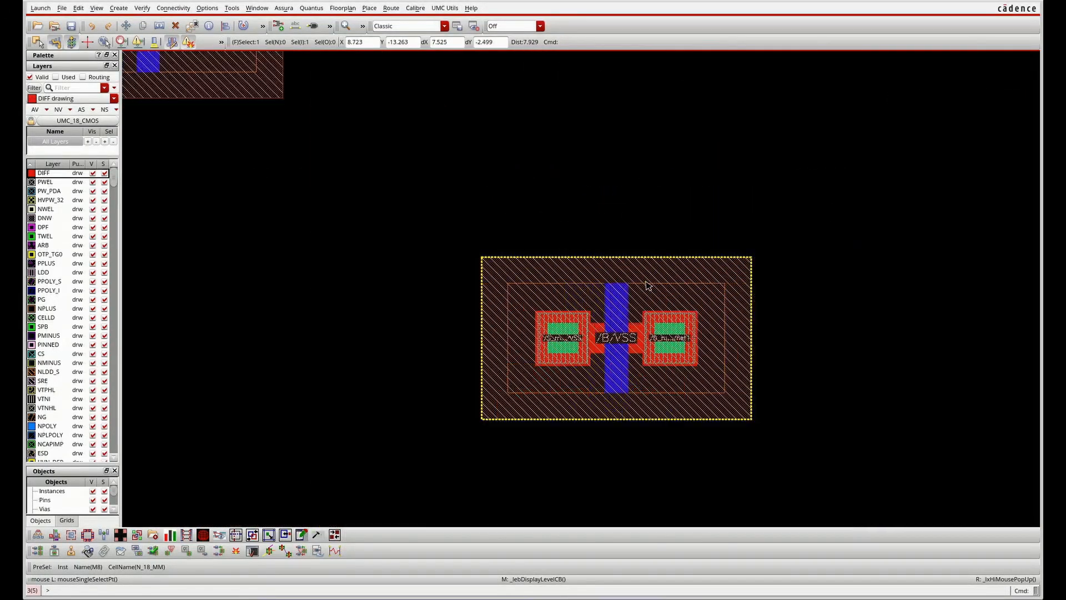
drag(643, 291, 623, 256)
click(585, 256)
click(561, 284)
scroll(559, 280, up, 2)
drag(559, 281, 579, 222)
click(683, 217)
Check the gate, source and drain net labels on M5 and move it directly to the right of M8.
scroll(684, 208, up, 4)
scroll(687, 209, up, 2)
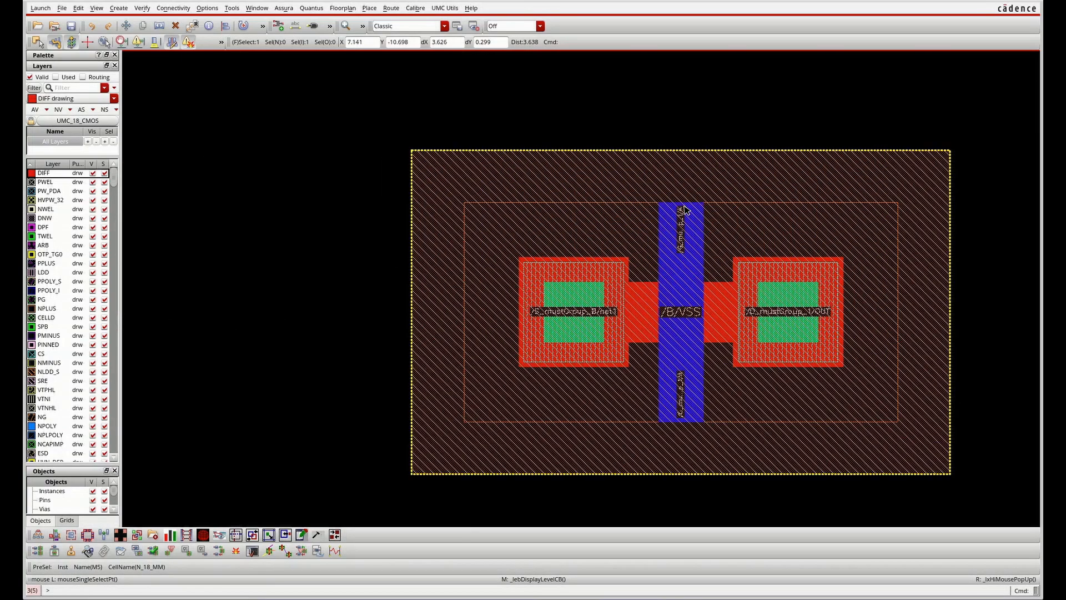
scroll(684, 210, up, 3)
scroll(665, 240, down, 5)
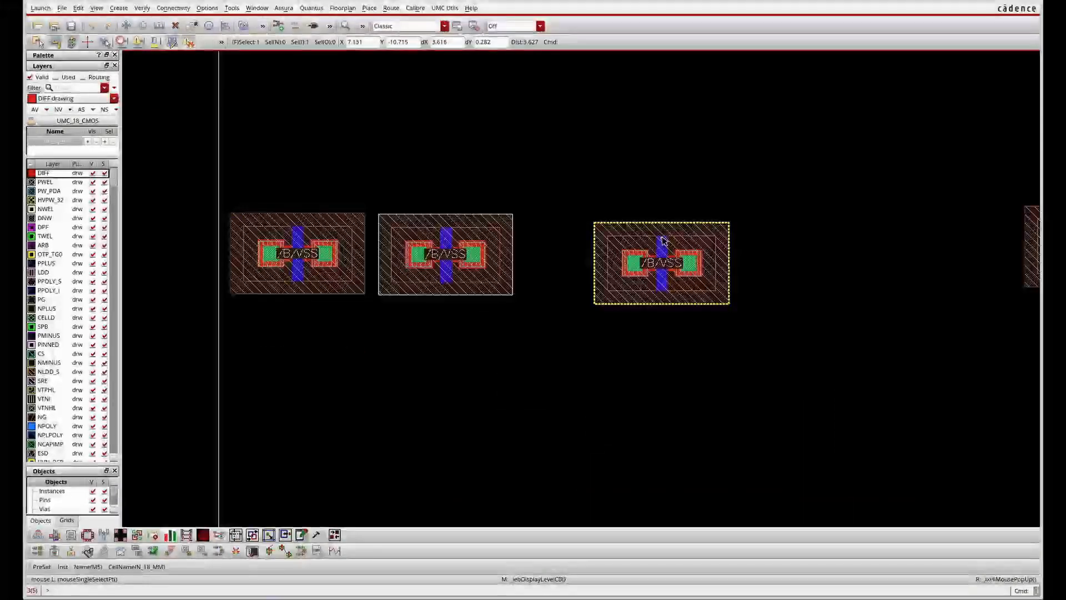
drag(664, 241, 594, 241)
Check the gate net label on M6 and move it into the NMOS row to the right of M5.
scroll(532, 248, down, 1)
scroll(532, 248, down, 1)
scroll(646, 245, up, 1)
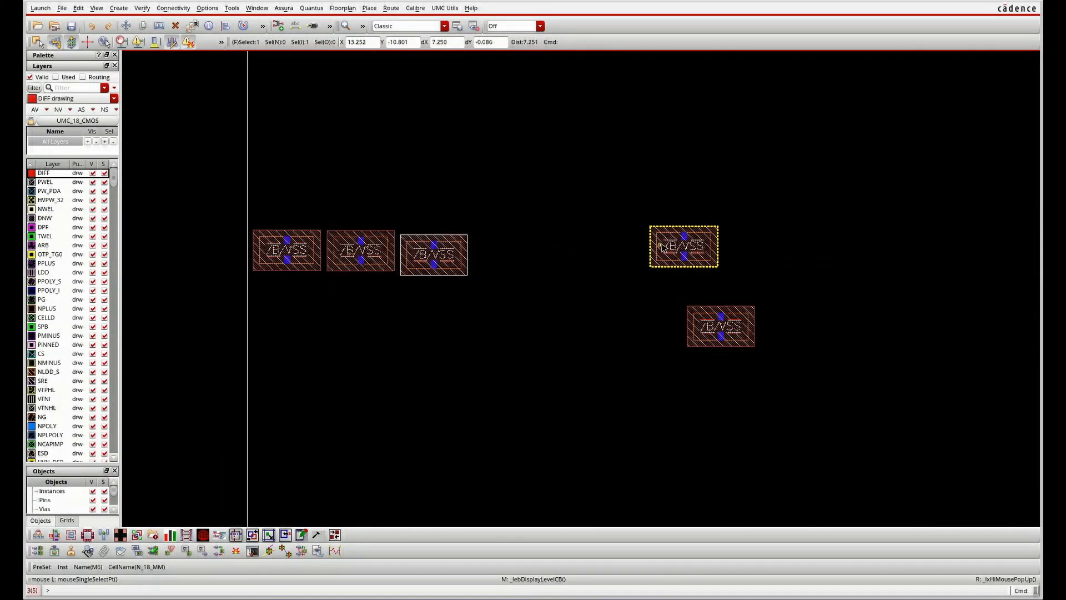
scroll(683, 239, up, 2)
scroll(635, 226, up, 4)
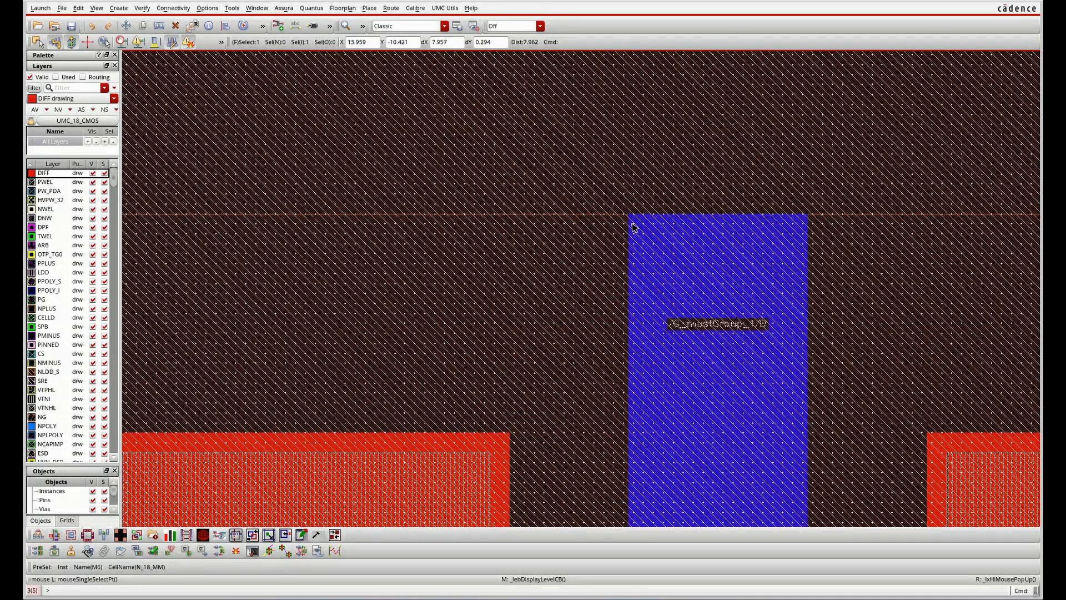
scroll(634, 226, down, 4)
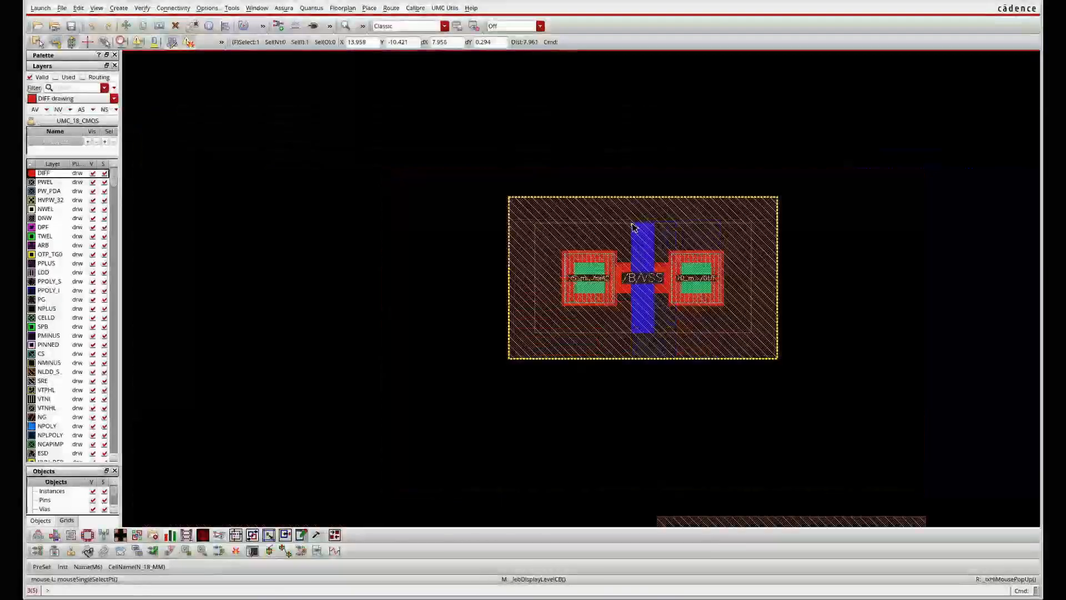
scroll(635, 226, down, 1)
key(m)
click(621, 240)
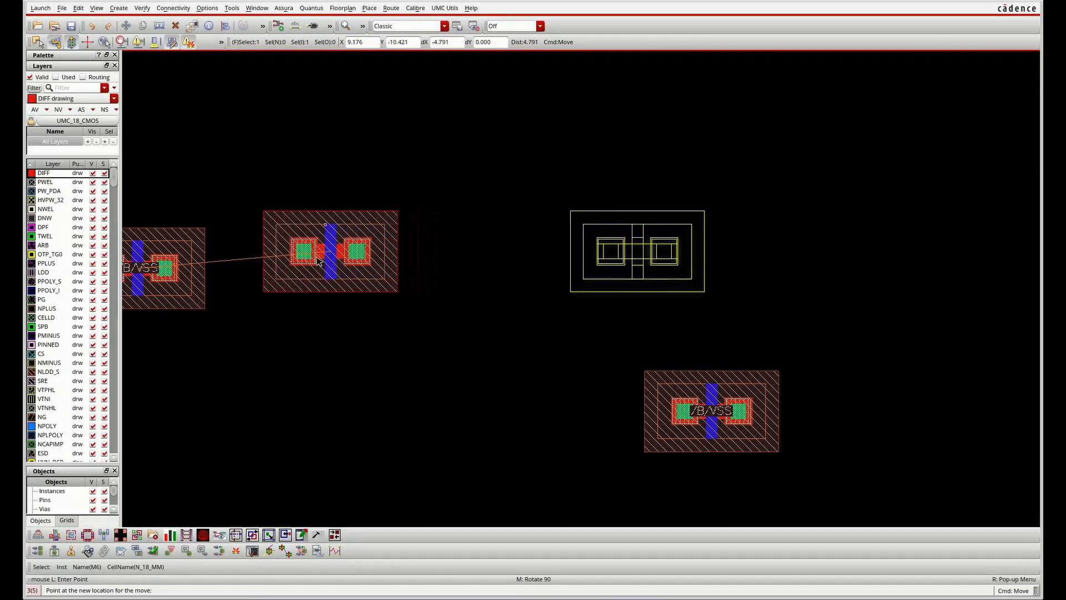
click(284, 240)
Move M9 up to the end of the NMOS row, directly to the right of M6.
click(688, 420)
key(m)
click(688, 419)
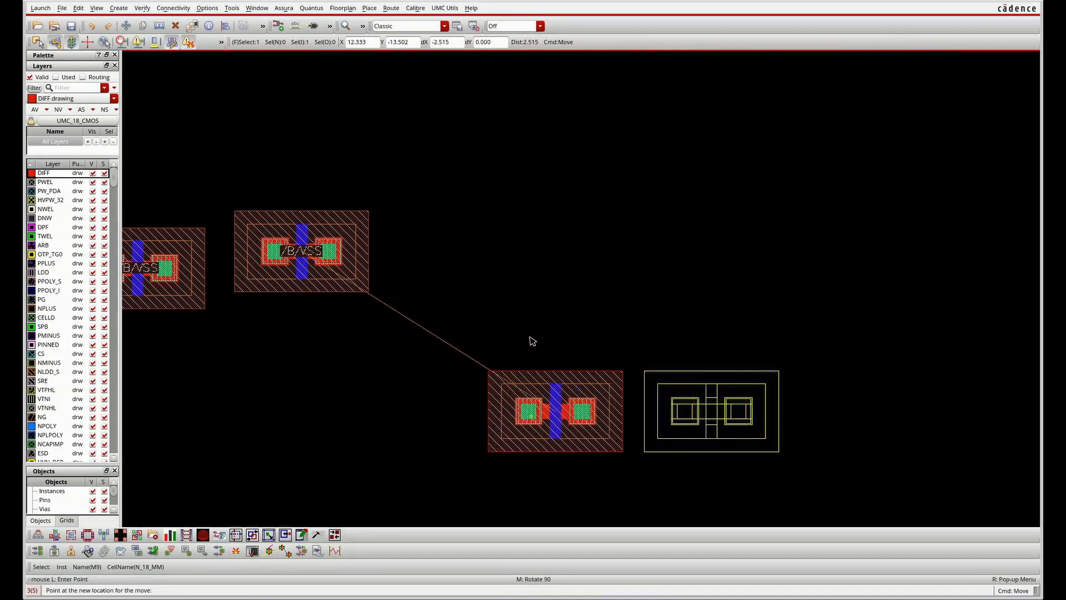
click(479, 366)
key(m)
click(439, 377)
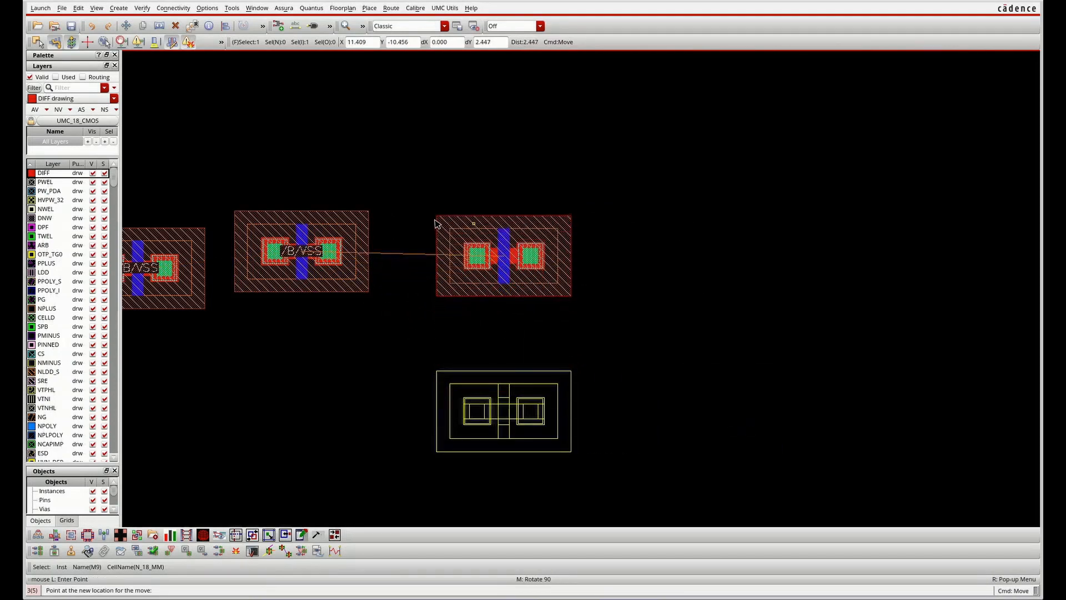
click(439, 218)
key(m)
click(452, 246)
click(398, 241)
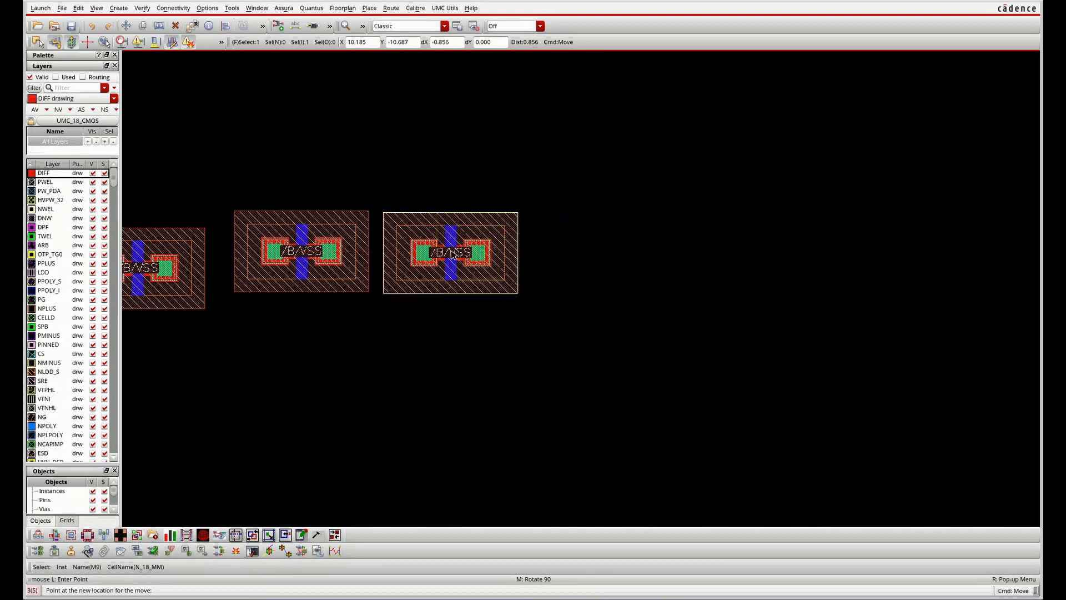
Select all five NMOS transistors and move them straight up by about 7 to sit just below the PMOS row.
scroll(761, 323, down, 3)
scroll(697, 326, up, 1)
scroll(654, 301, up, 1)
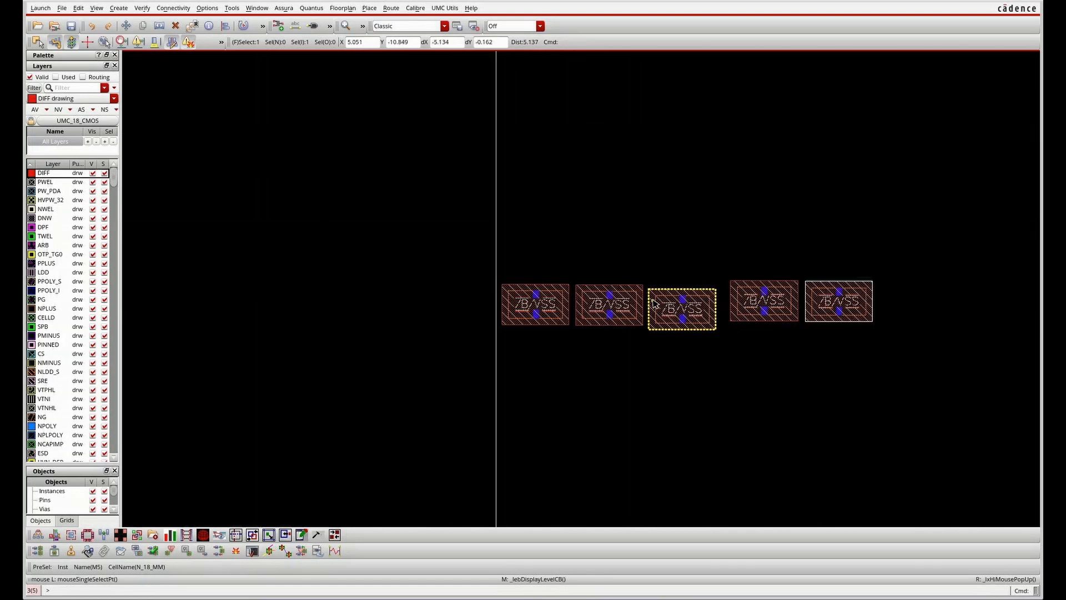
scroll(699, 317, down, 1)
drag(841, 339, 572, 274)
key(m)
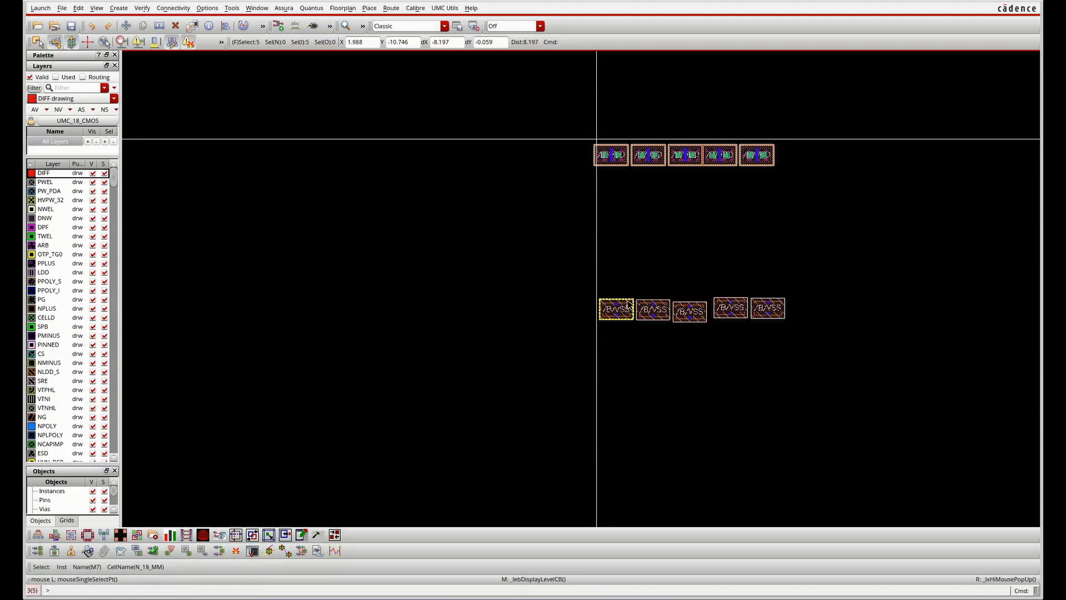
click(630, 306)
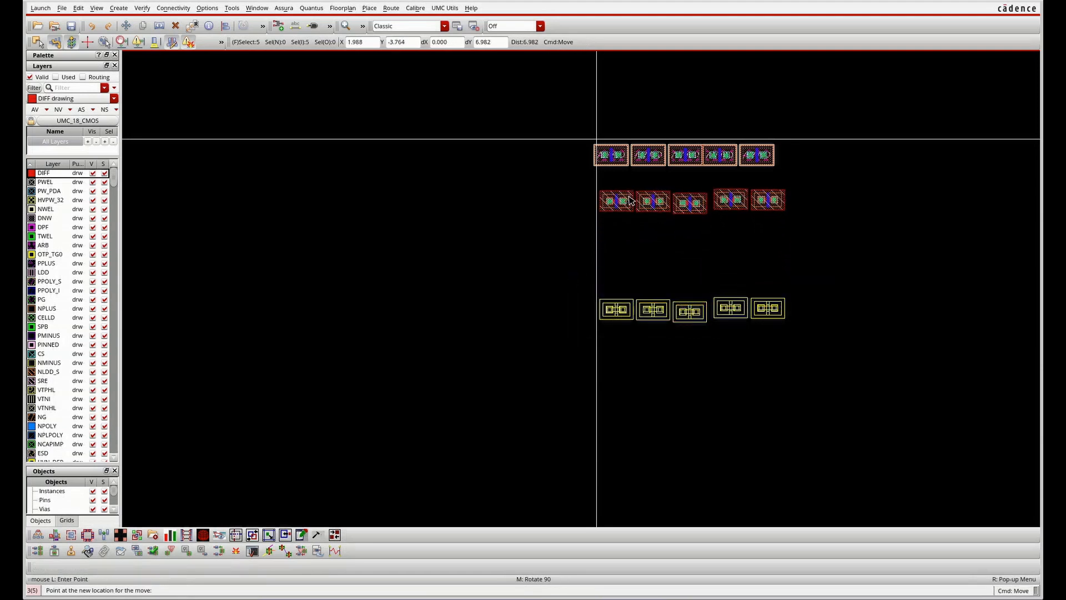
click(629, 200)
Move M5 up by about 0.17 to align it with M7 and M8 in the NMOS row.
ctrl+scroll(669, 183, up, 3)
click(715, 237)
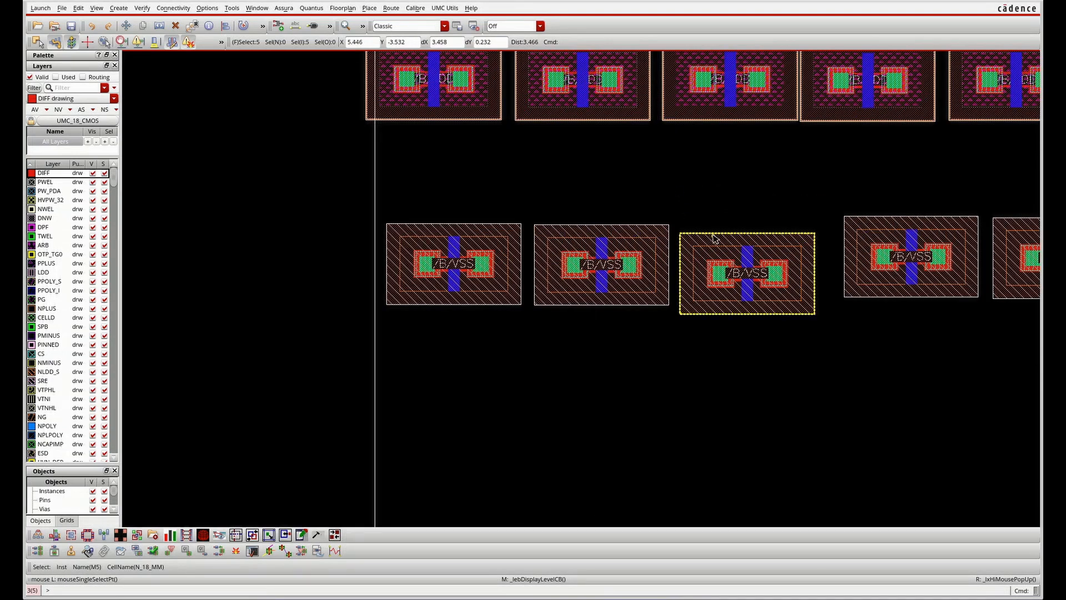
key(m)
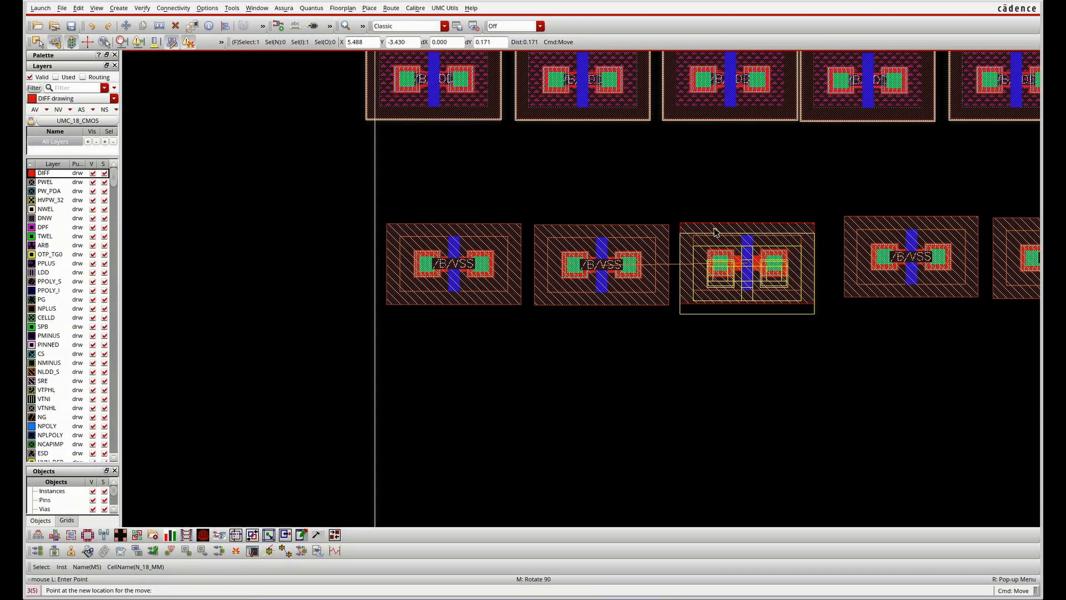
click(716, 232)
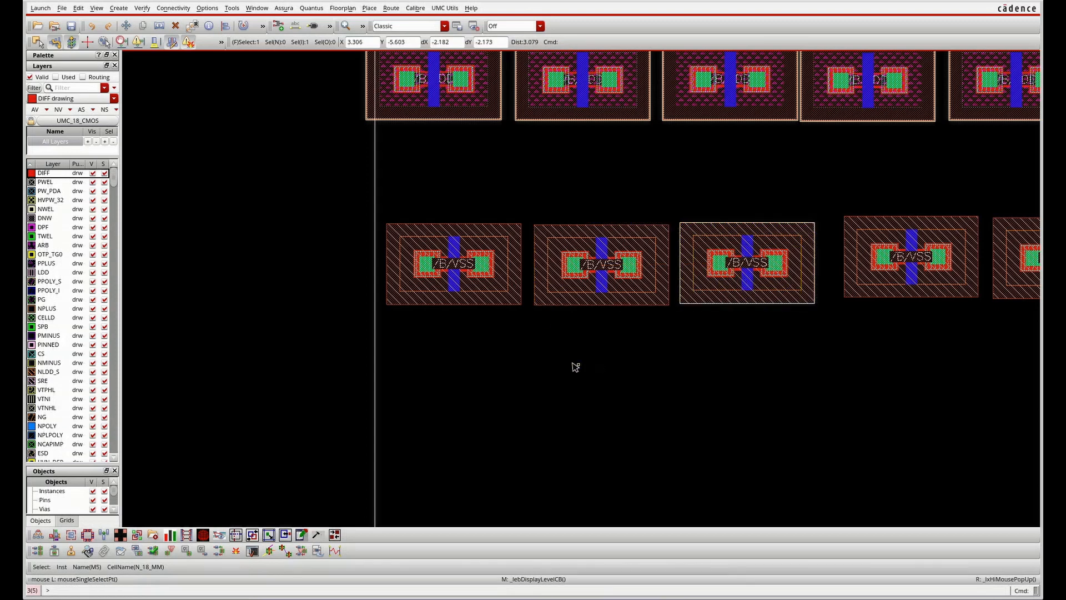
Compare the source and drain net labels of the neighbouring PMOS transistors M2 and M3 for terminals sharing a net.
ctrl+scroll(520, 278, down, 1)
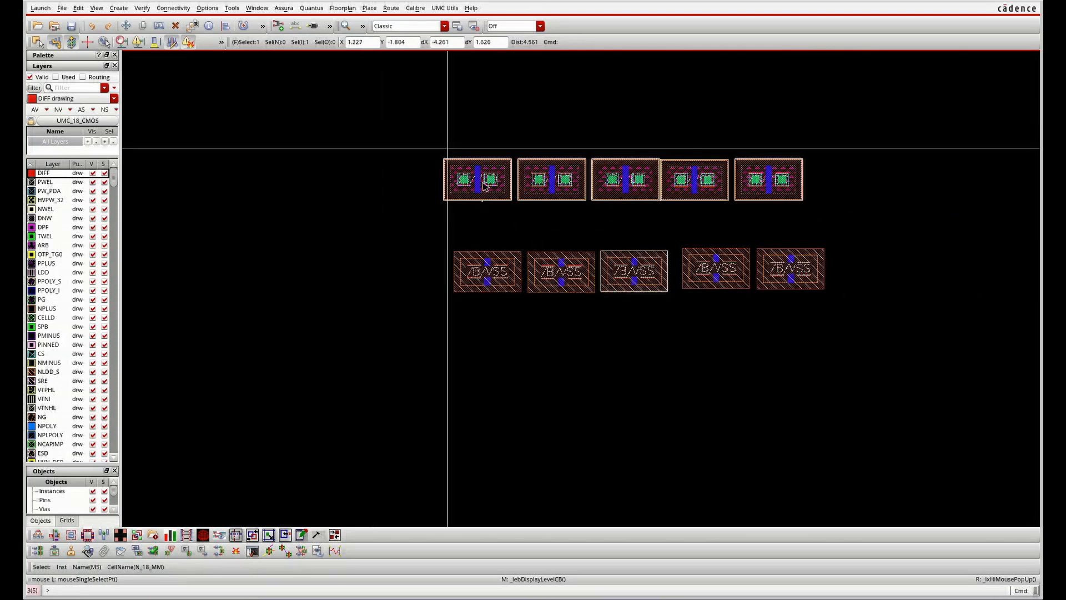
ctrl+scroll(489, 156, up, 1)
ctrl+scroll(486, 199, up, 2)
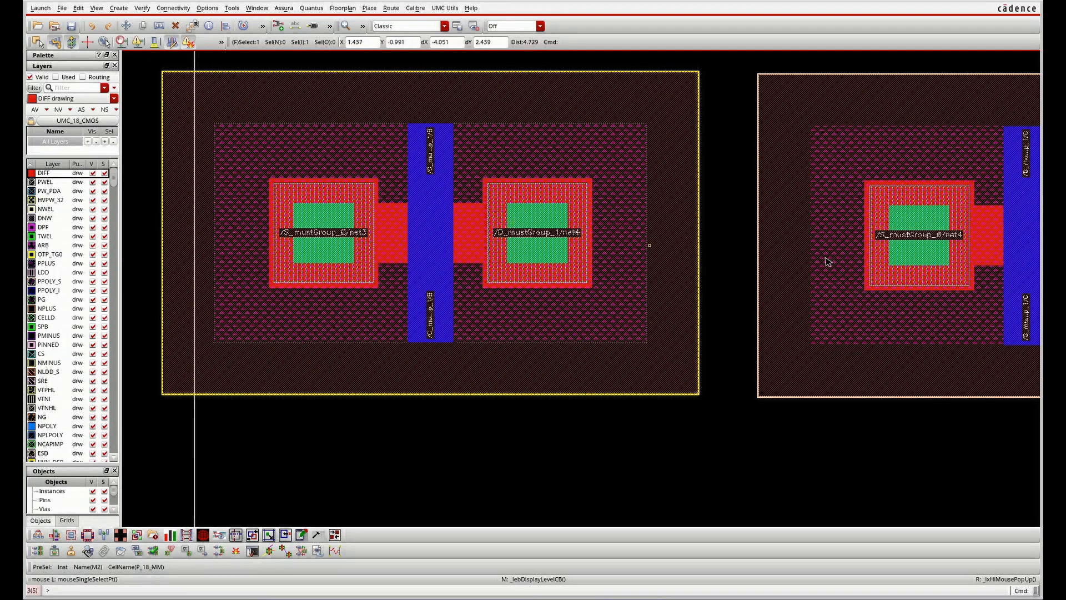
ctrl+scroll(967, 237, up, 1)
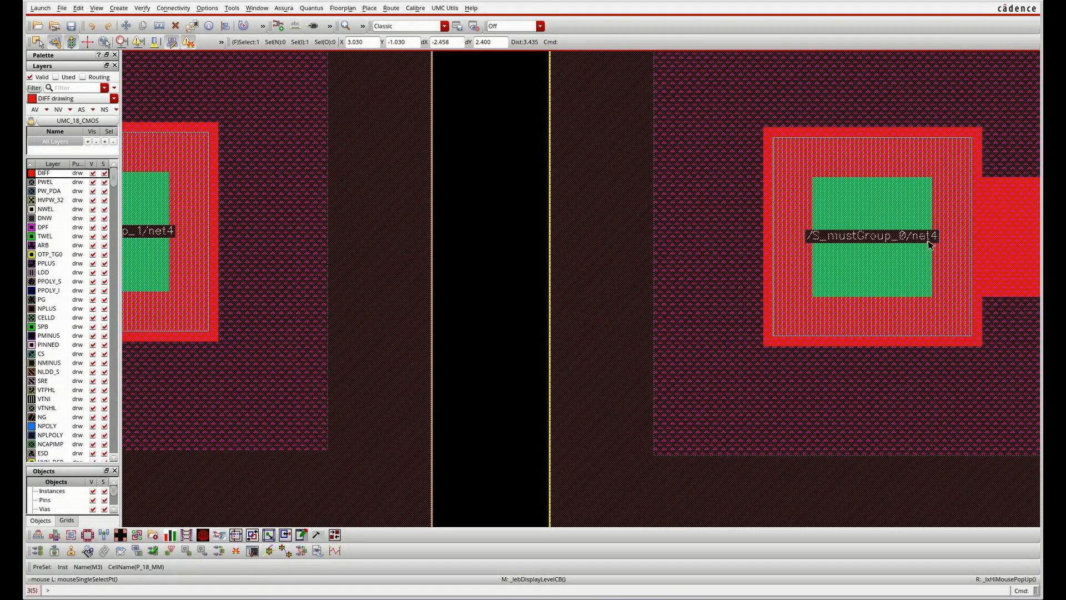
ctrl+scroll(894, 266, down, 1)
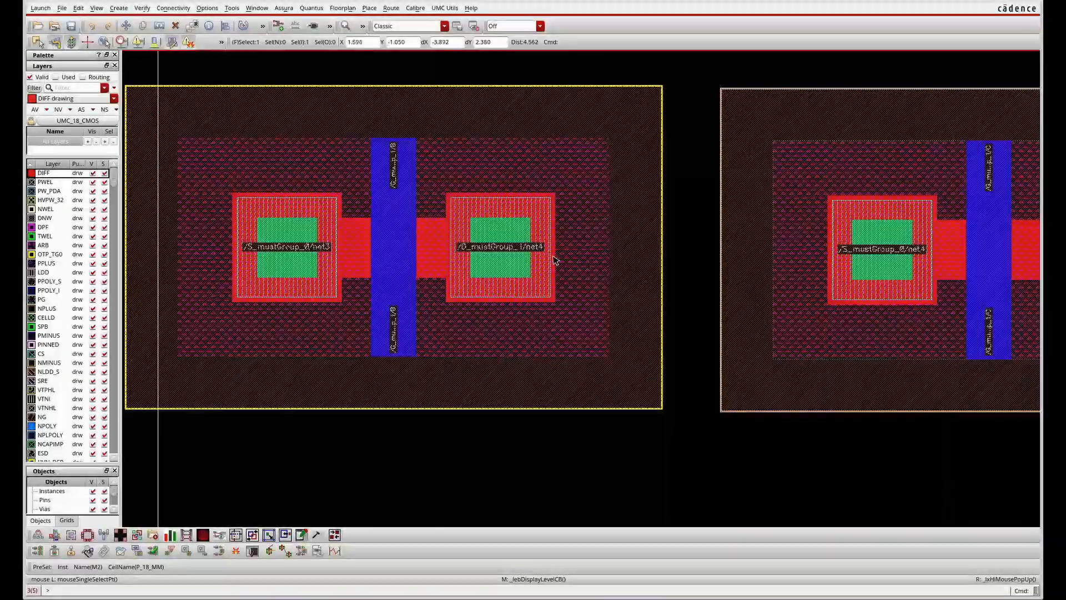
ctrl+scroll(537, 251, up, 1)
ctrl+scroll(535, 250, down, 1)
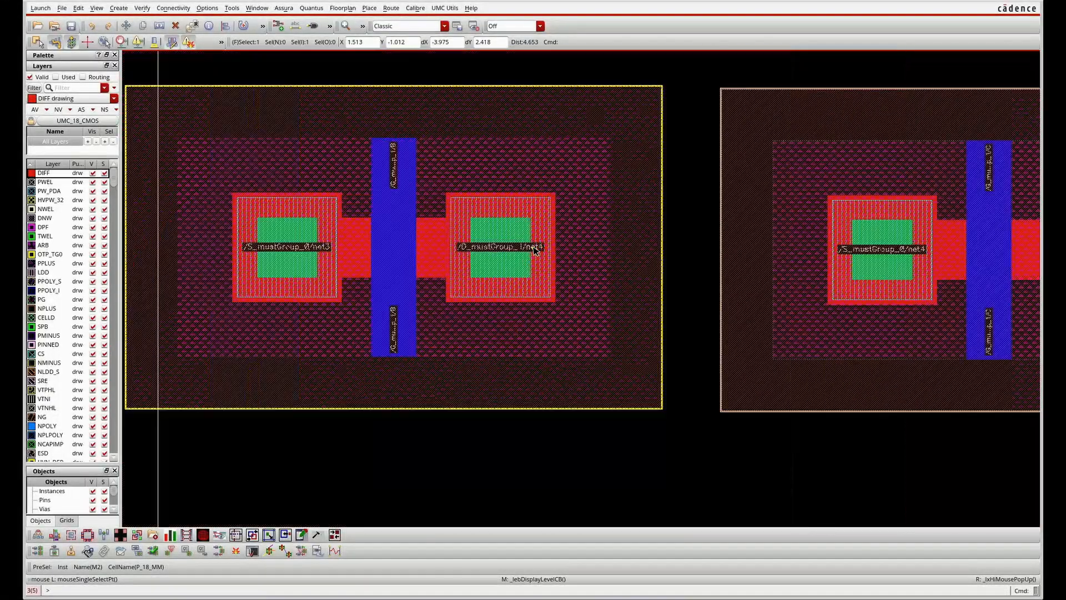
ctrl+scroll(536, 251, down, 2)
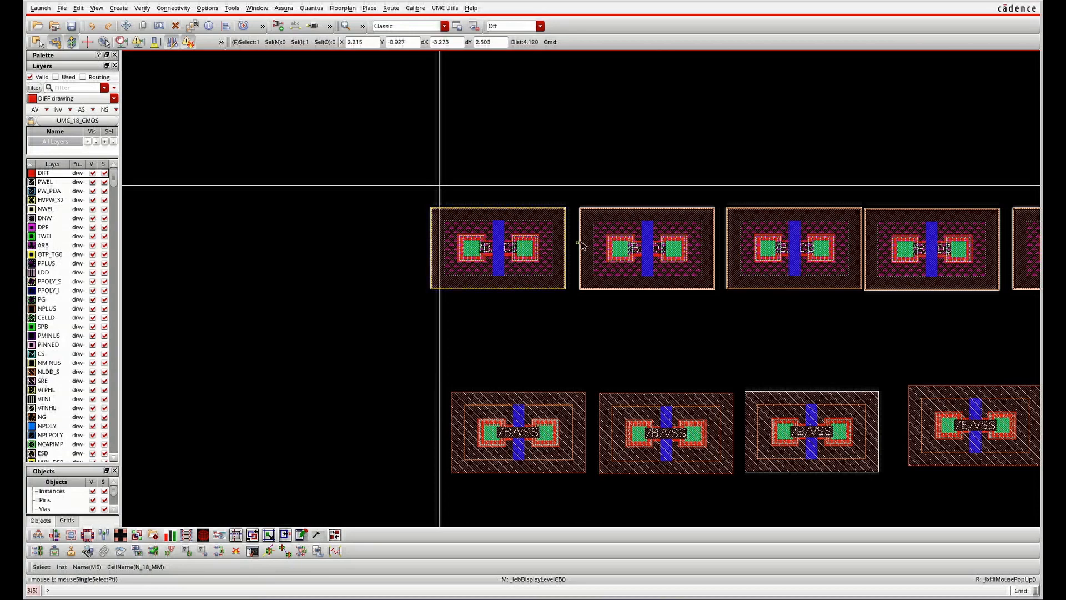
ctrl+scroll(641, 251, up, 2)
ctrl+scroll(672, 255, down, 2)
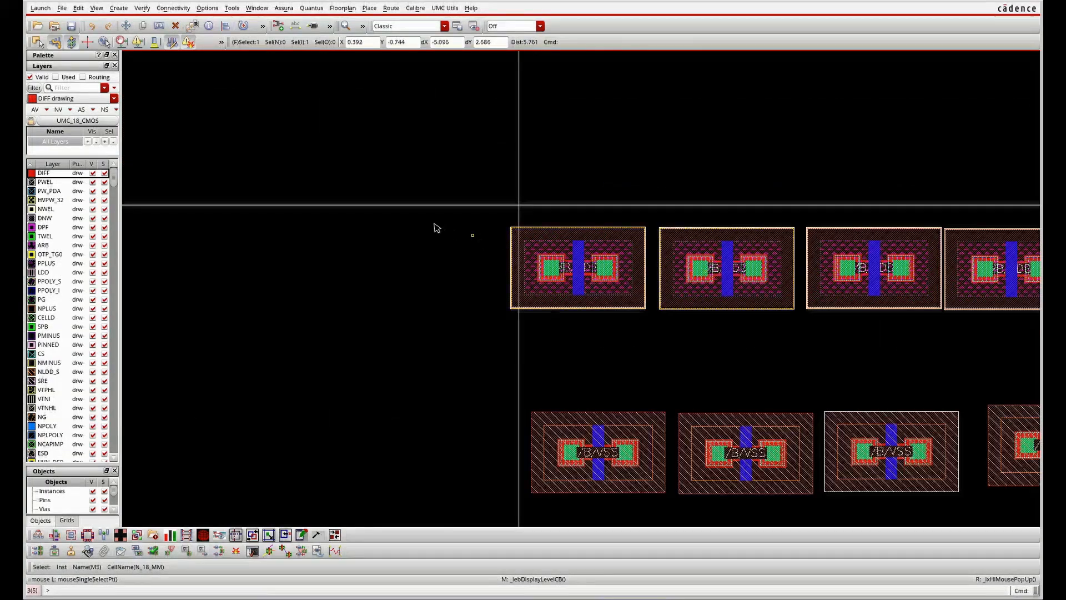
Filter the layer list for me1 and make the ME1 drawing layer the active layer.
click(81, 89)
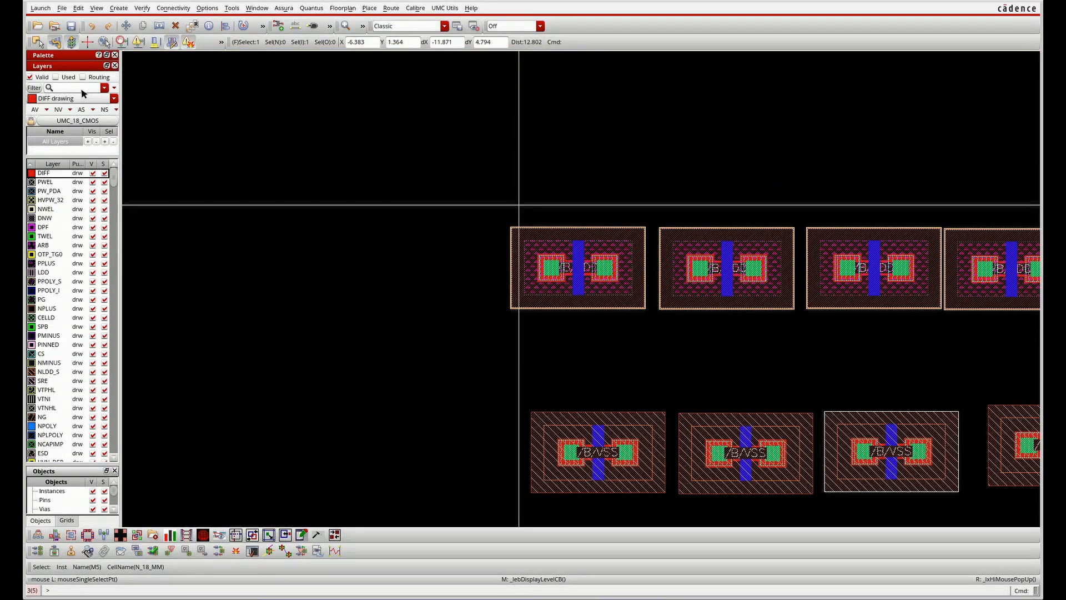
text(me)
key(Return)
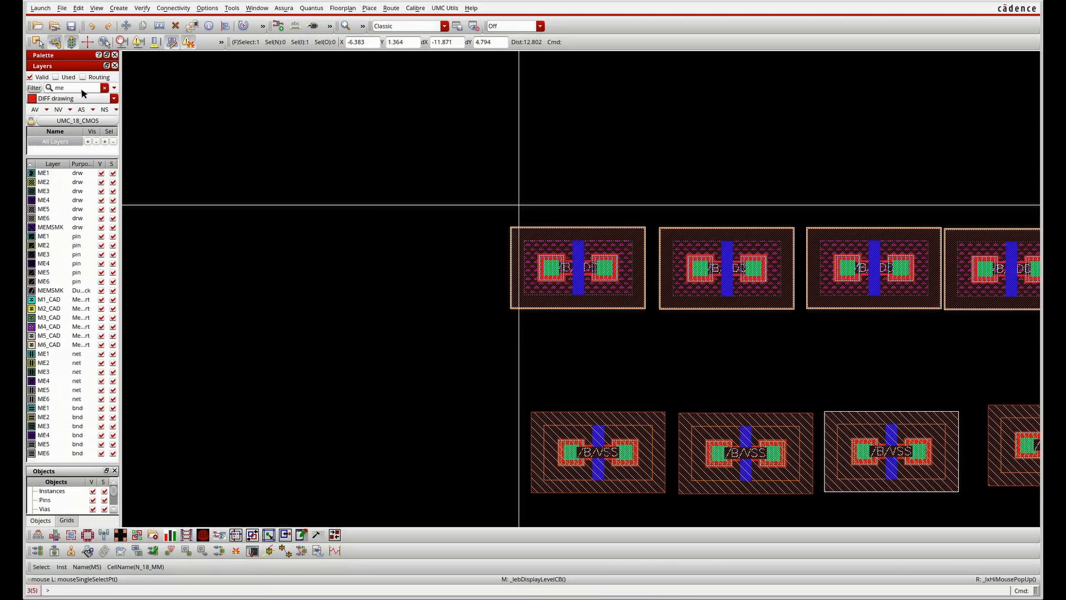
text(1)
key(Return)
click(69, 173)
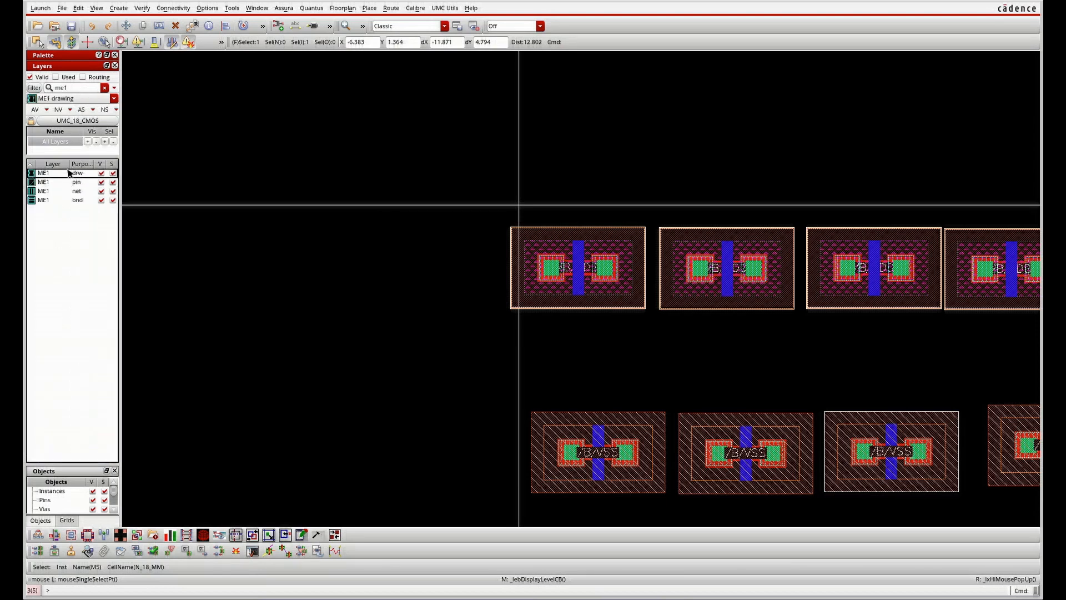
key(r)
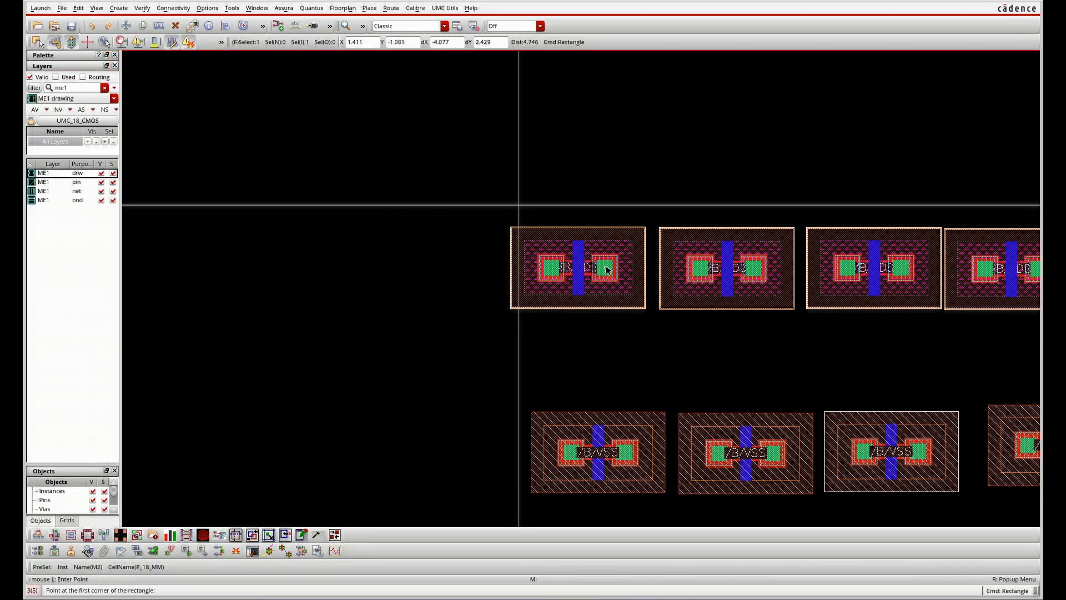
click(606, 268)
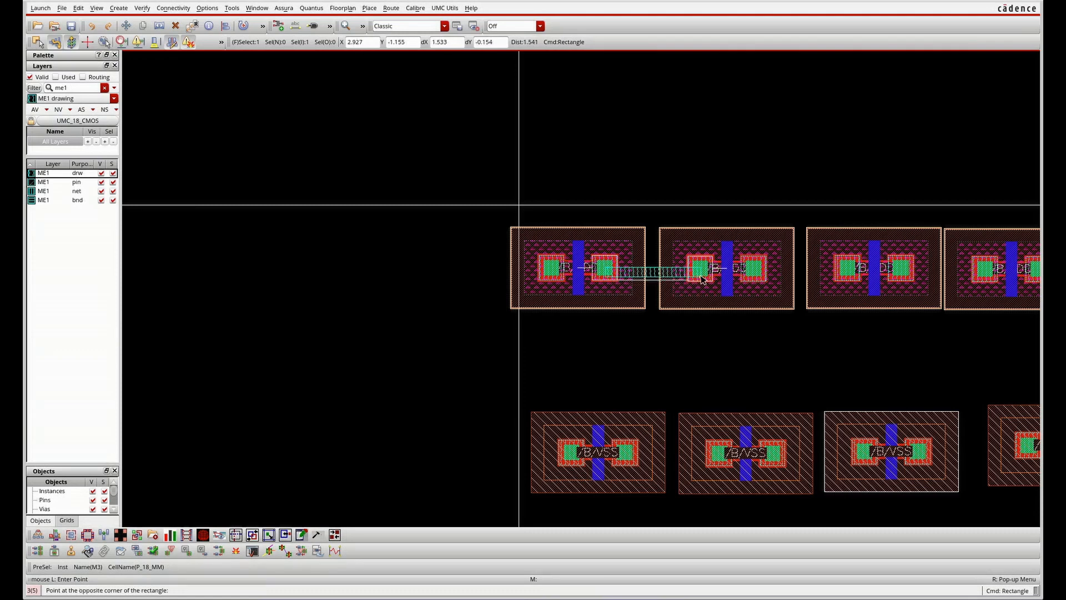
key(Escape)
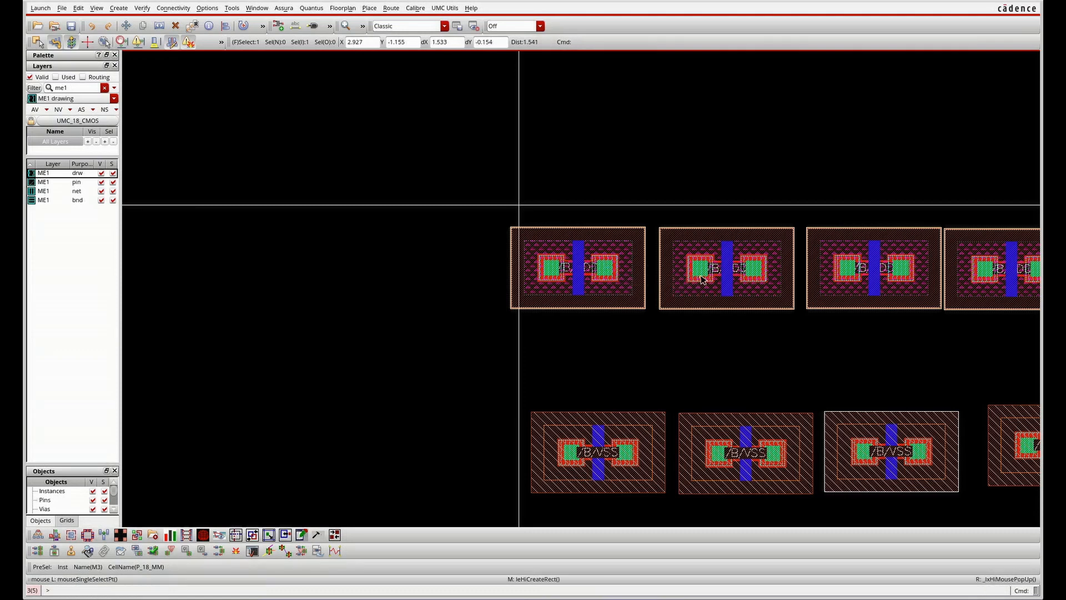
Move M3 about 1.54 to the left so its net4 terminal overlaps the net4 terminal of M2.
key(m)
click(664, 241)
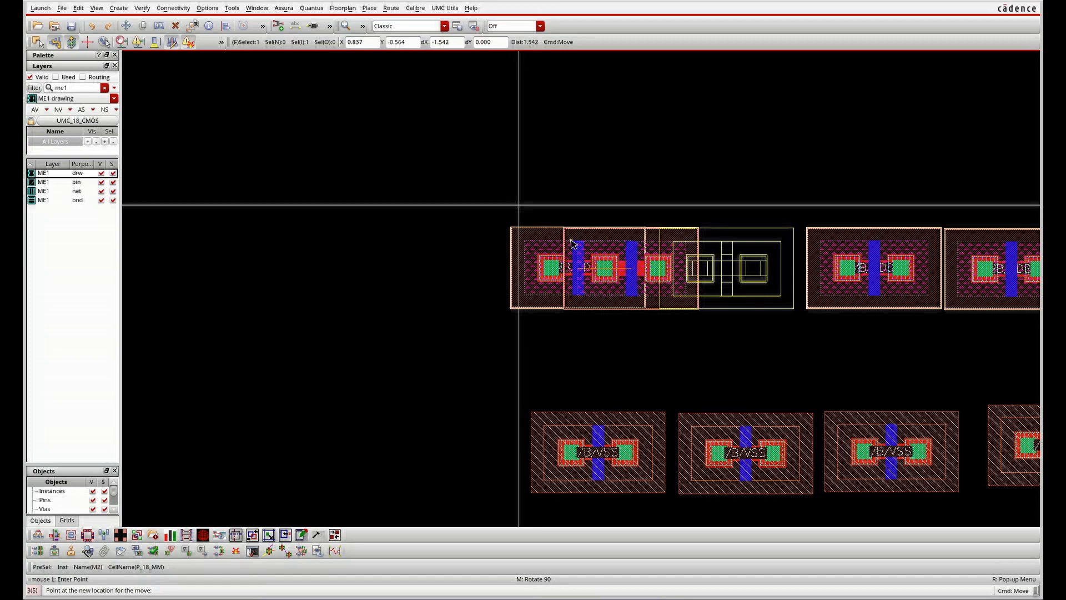
click(572, 244)
Nudge M3 up by 0.010 to align its edges exactly with those of M2.
ctrl+scroll(614, 230, up, 2)
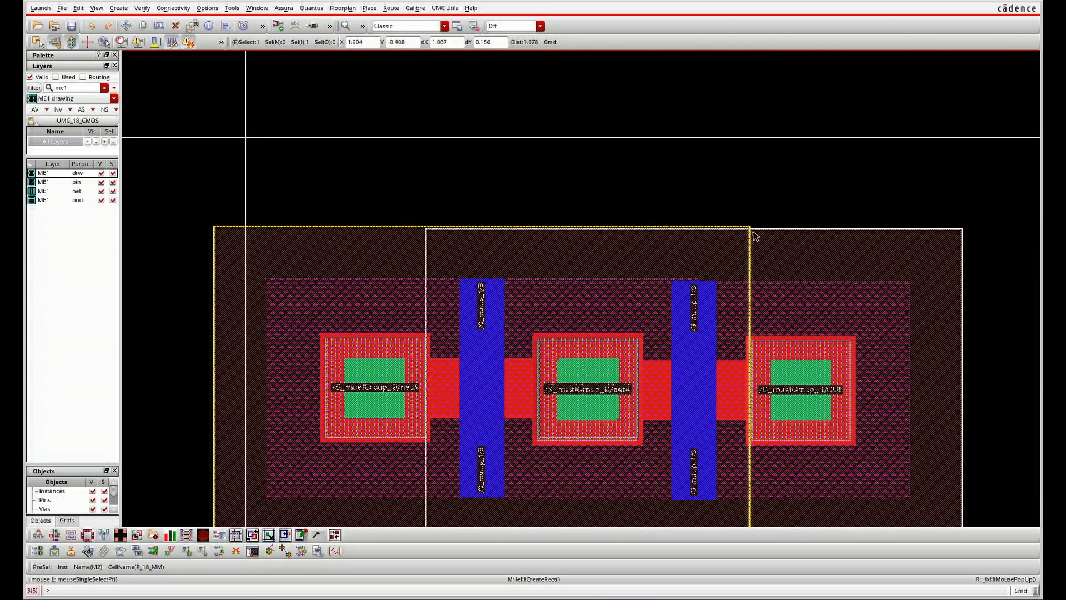
ctrl+scroll(756, 237, up, 2)
key(m)
click(769, 237)
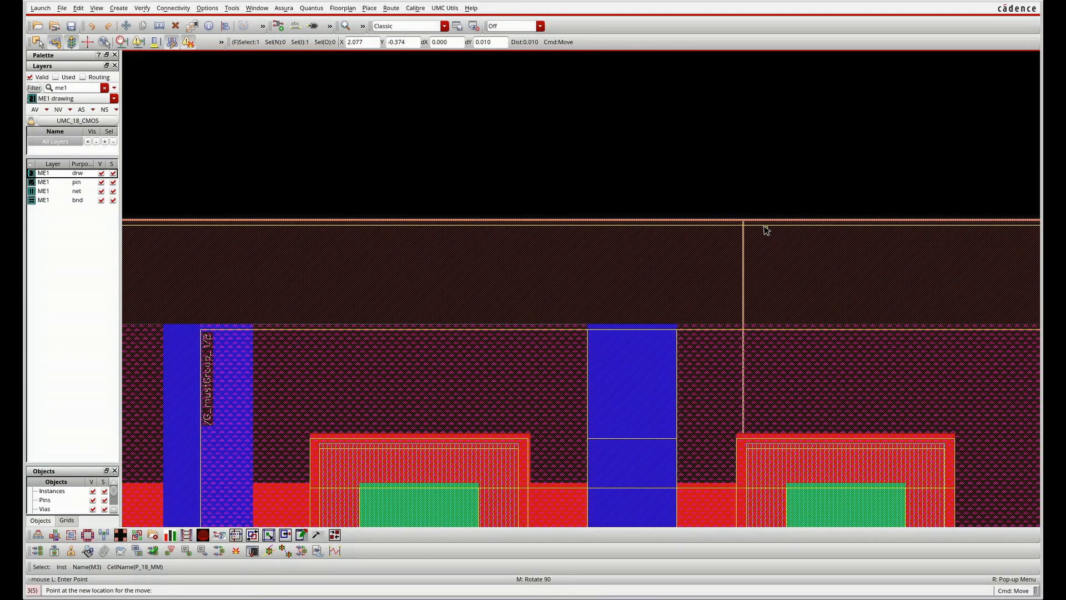
click(766, 230)
Examine the source and drain net labels of M3 and M4 for a terminal sharing the same net.
ctrl+scroll(763, 230, down, 6)
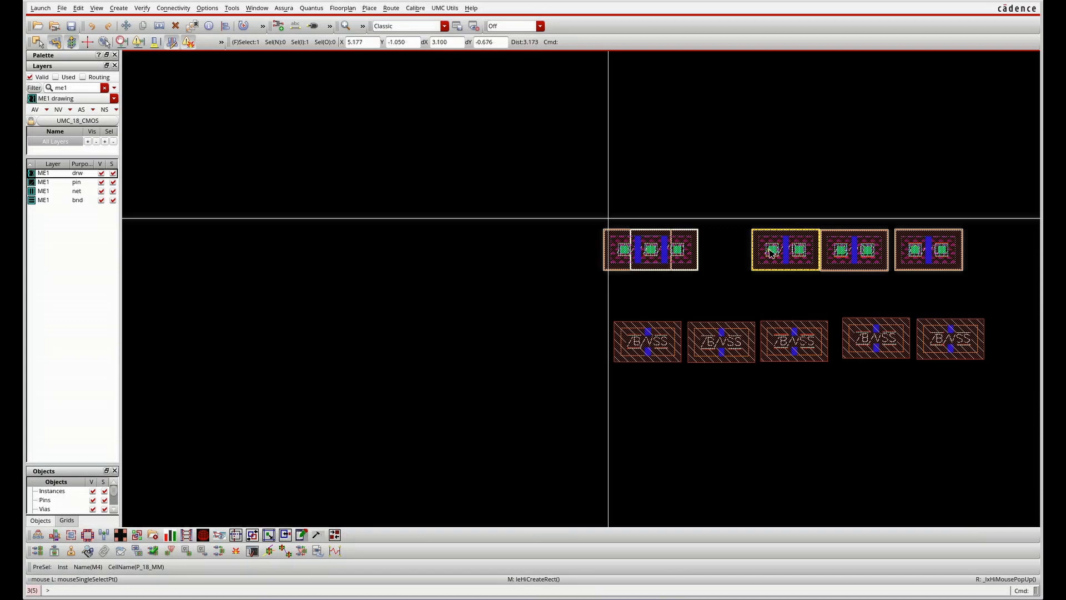
ctrl+scroll(633, 261, up, 5)
ctrl+scroll(592, 254, down, 2)
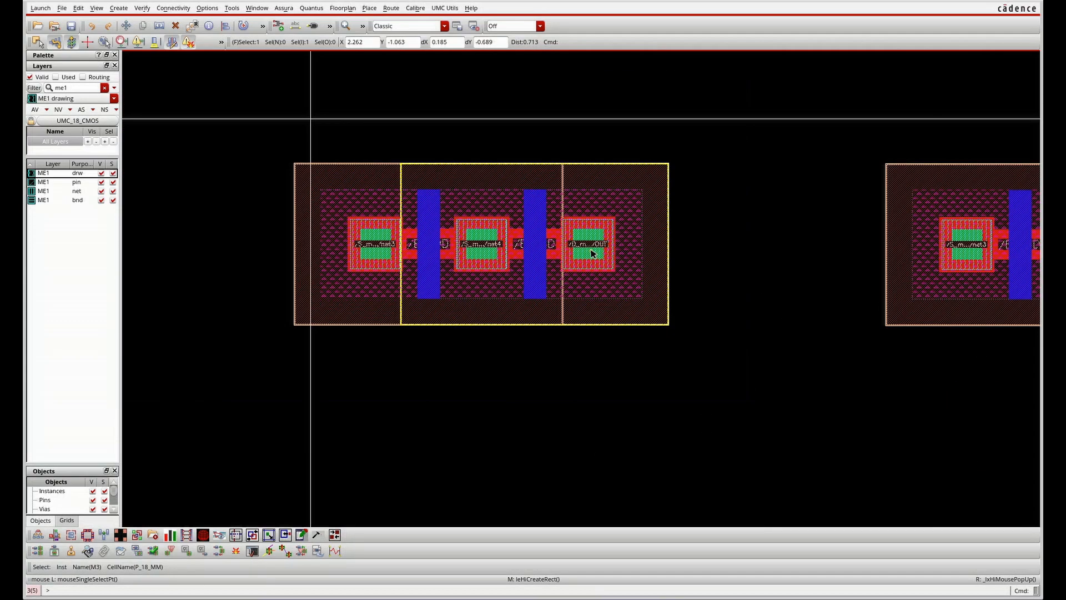
ctrl+scroll(979, 253, up, 2)
ctrl+scroll(648, 253, down, 2)
ctrl+scroll(645, 250, down, 3)
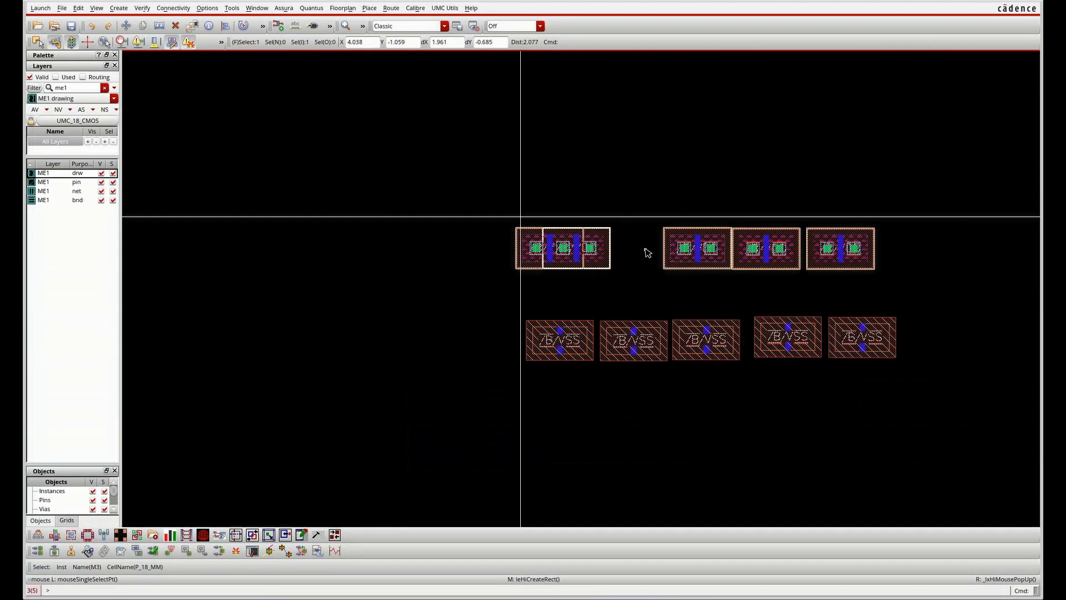
ctrl+scroll(745, 249, up, 4)
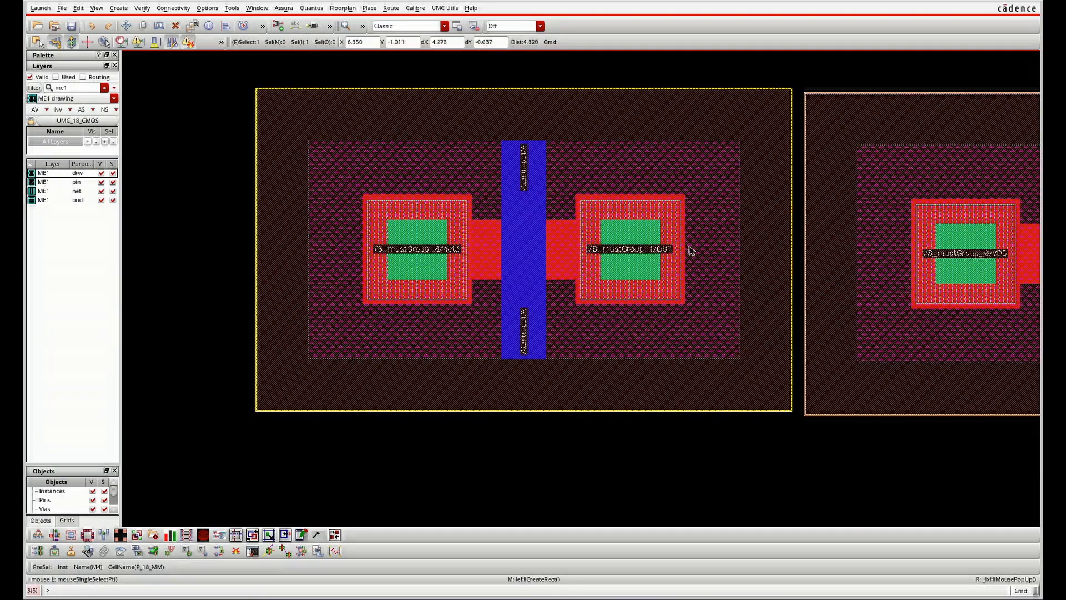
ctrl+scroll(690, 249, down, 2)
click(671, 252)
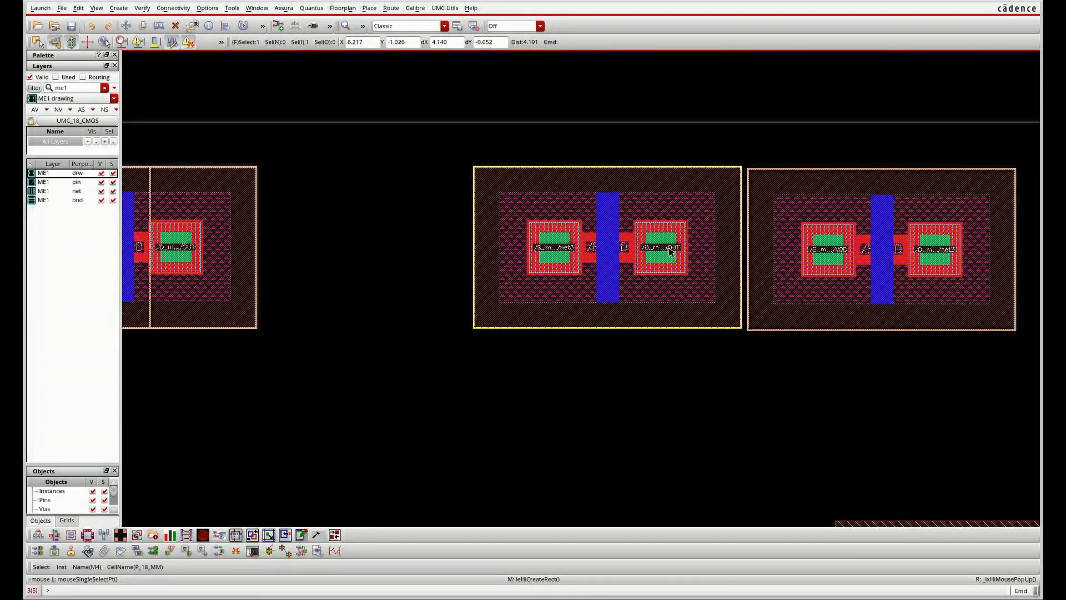
right_click(671, 252)
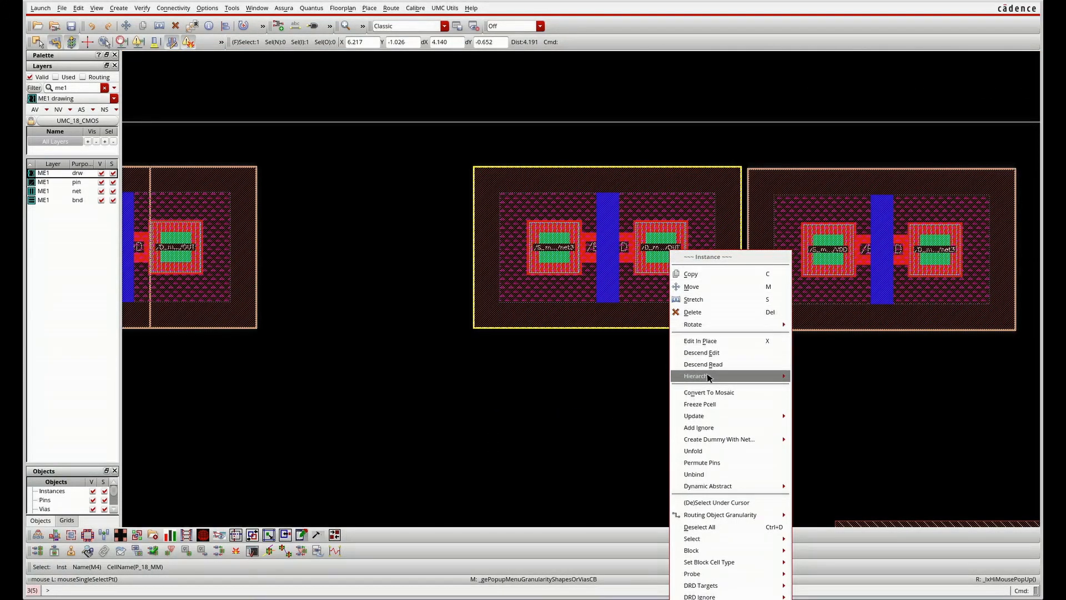
mouse_move(708, 379)
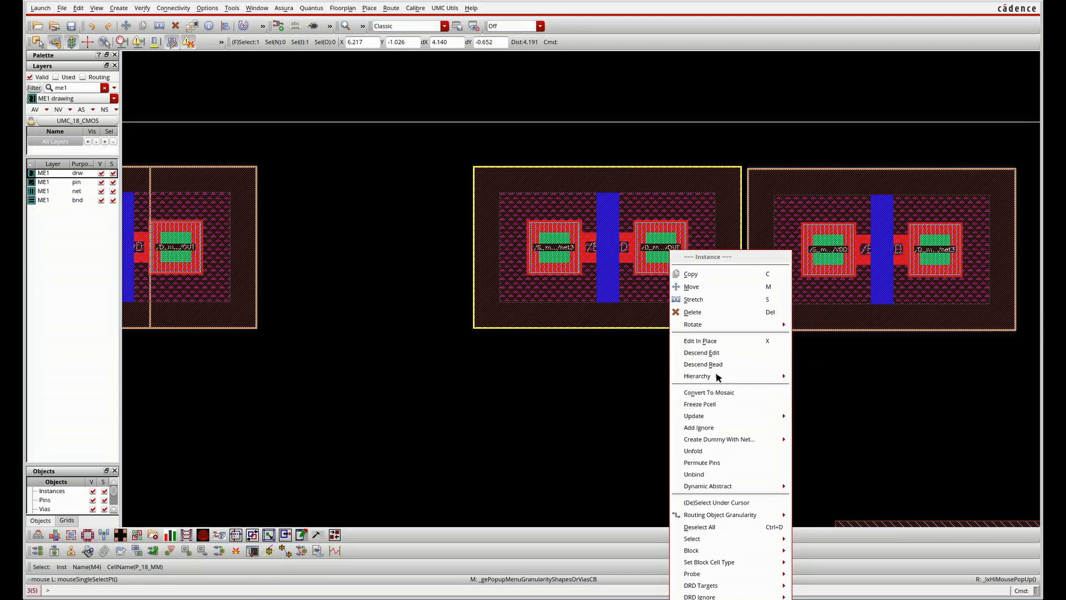
click(717, 321)
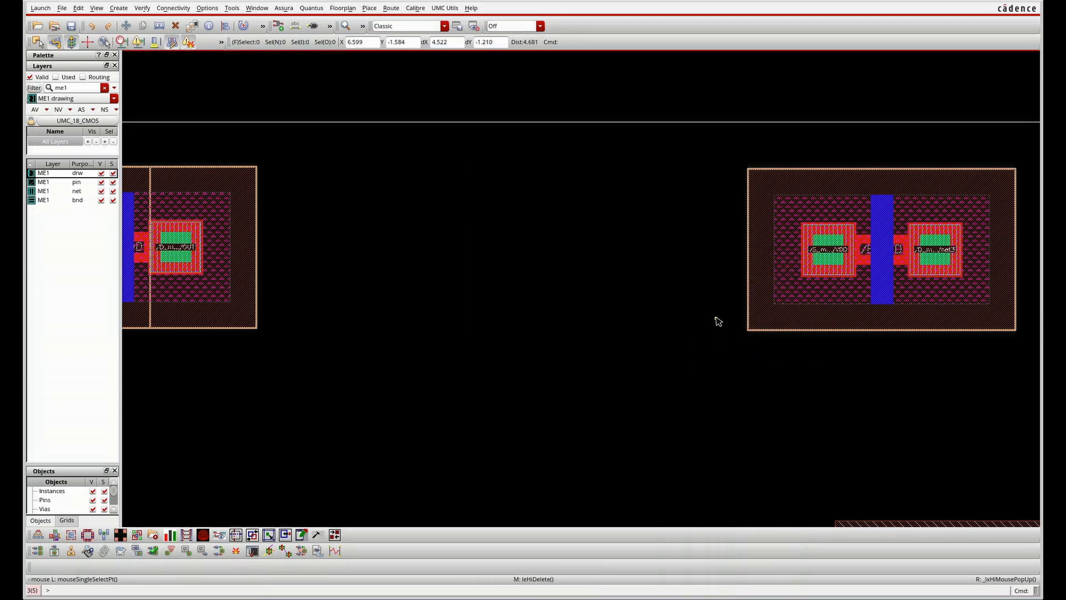
click(93, 27)
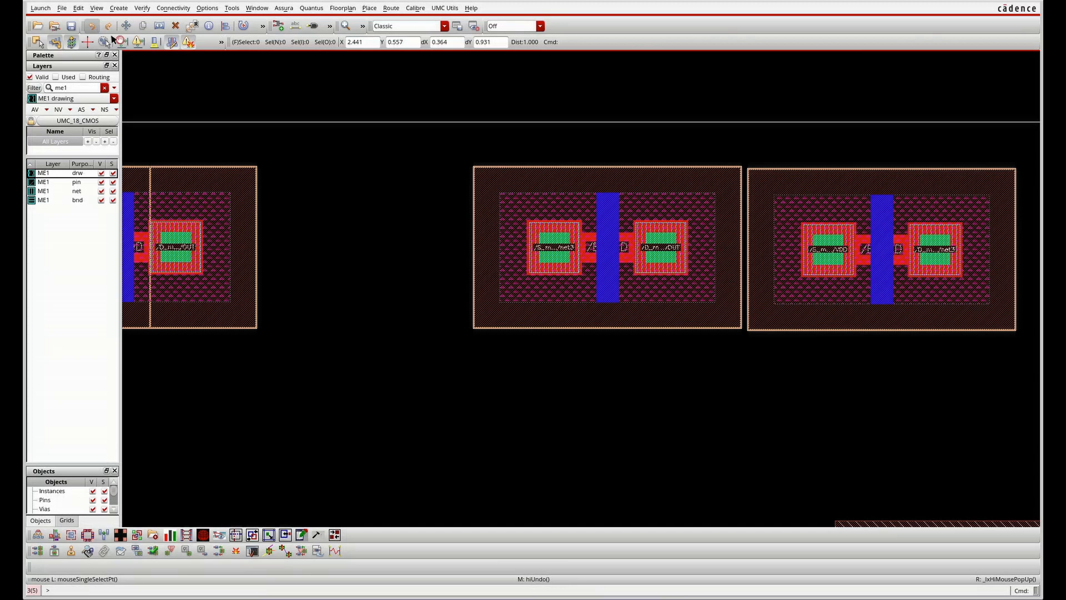
right_click(691, 321)
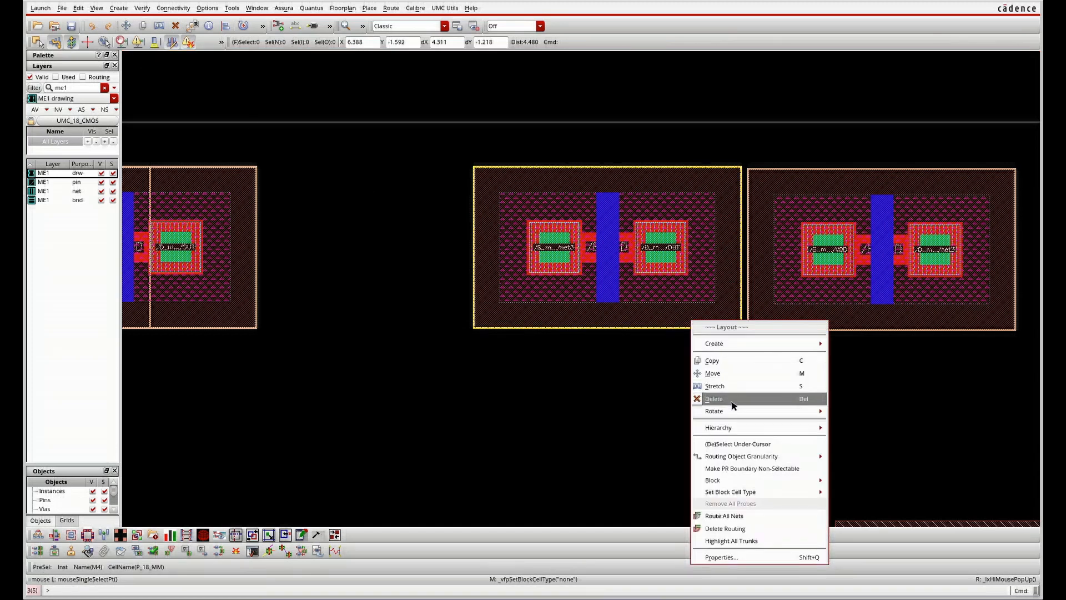
mouse_move(739, 411)
click(552, 291)
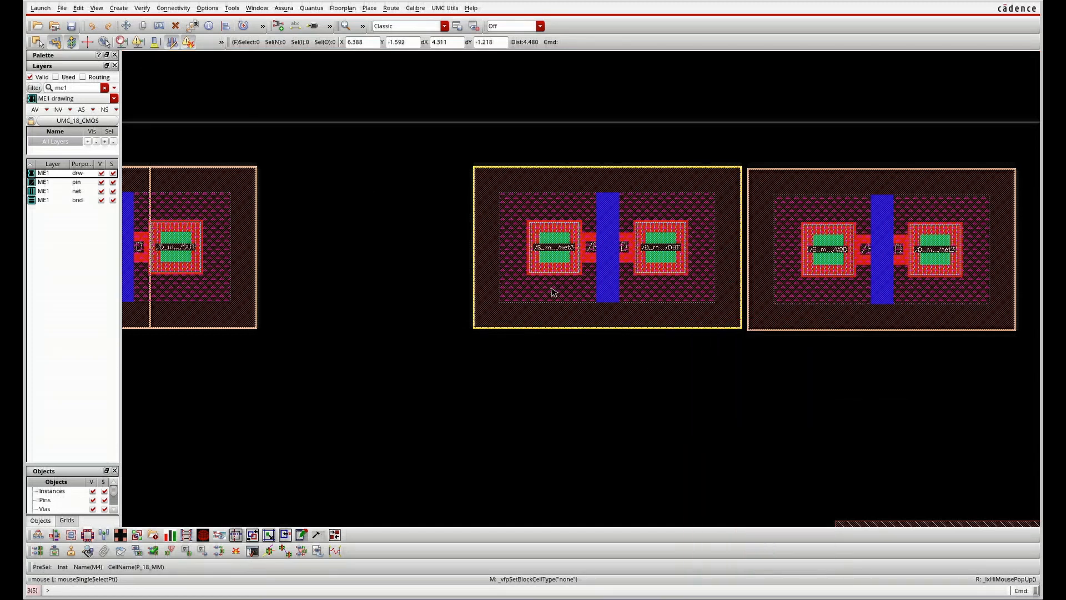
right_click(559, 301)
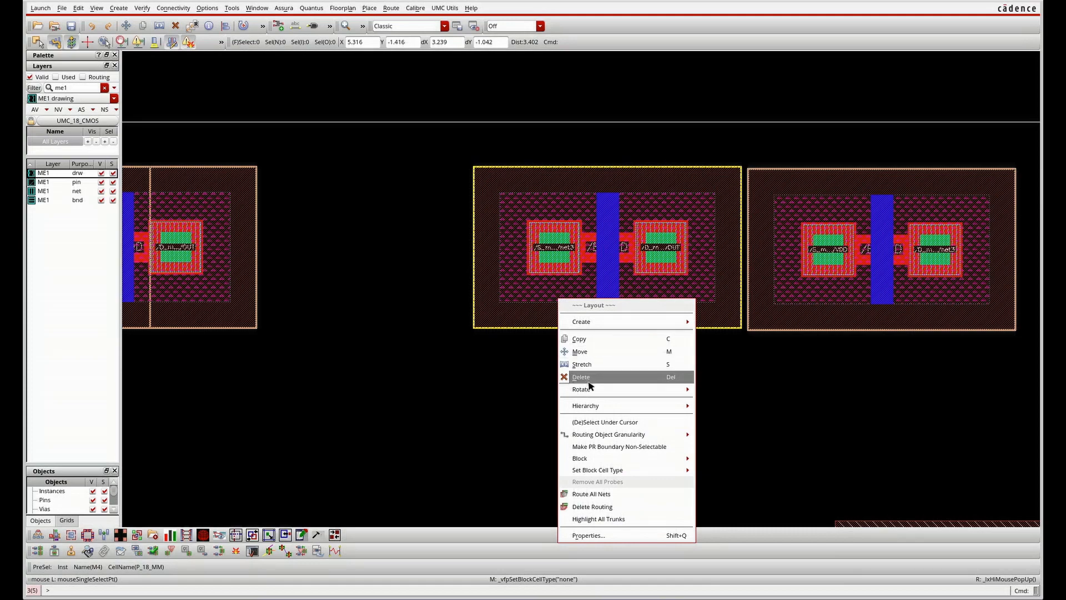
mouse_move(592, 391)
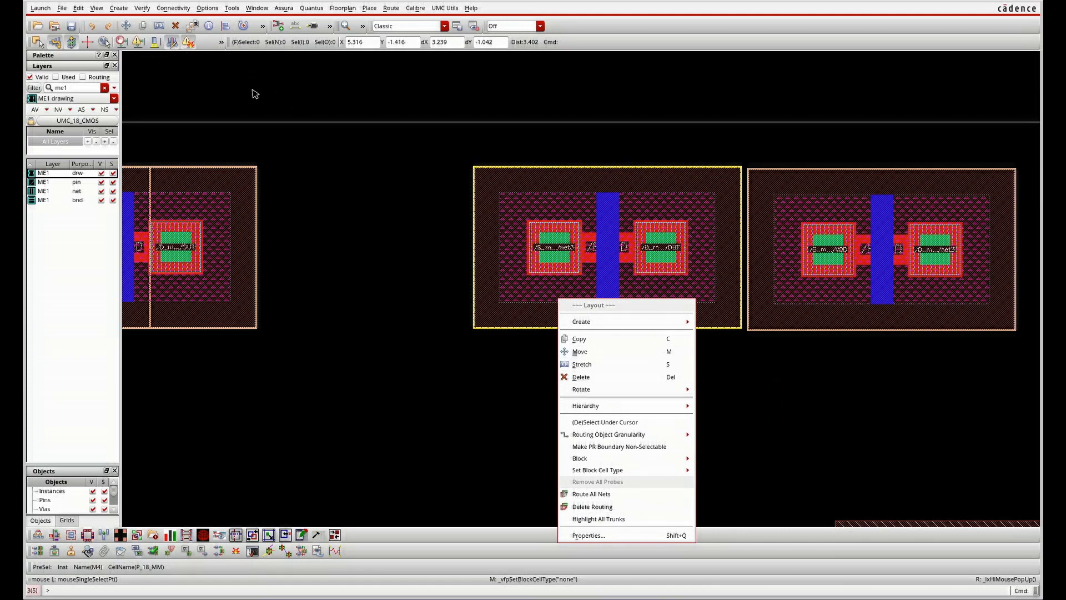
click(538, 234)
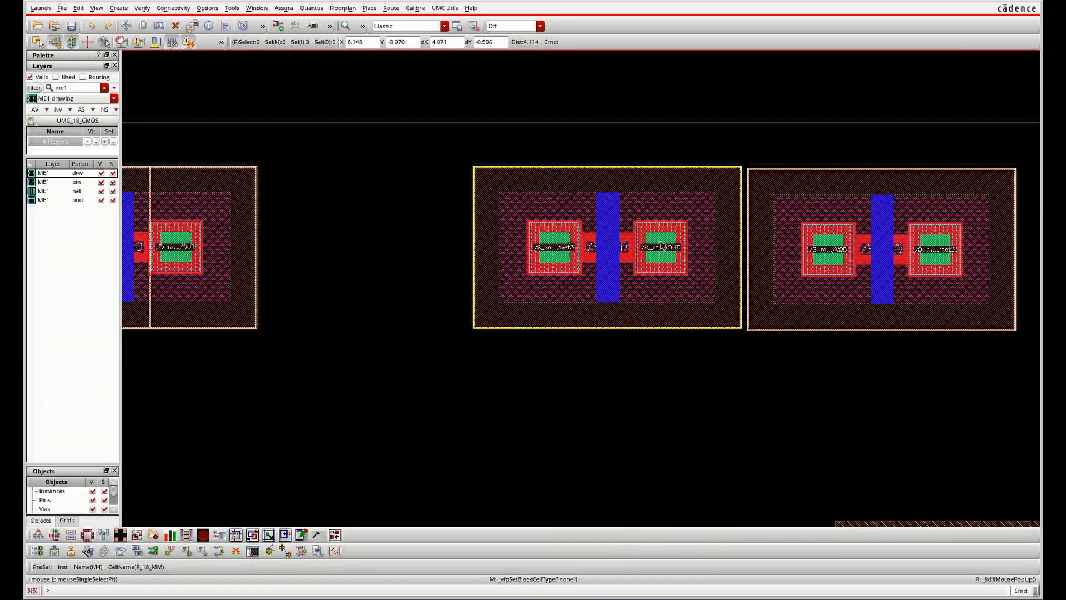
scroll(660, 245, up, 2)
right_click(774, 260)
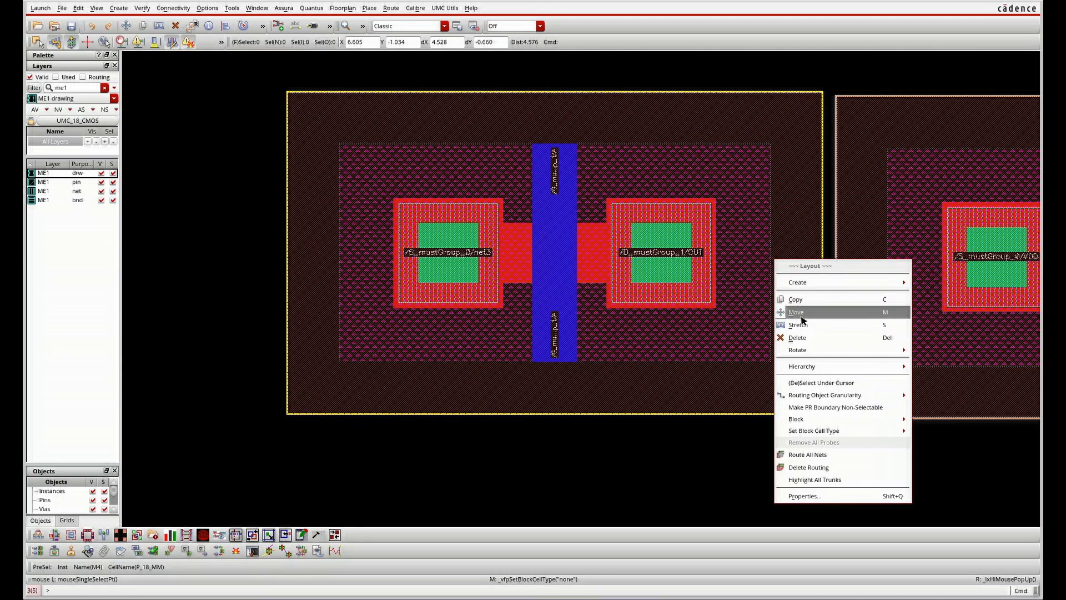
mouse_move(810, 350)
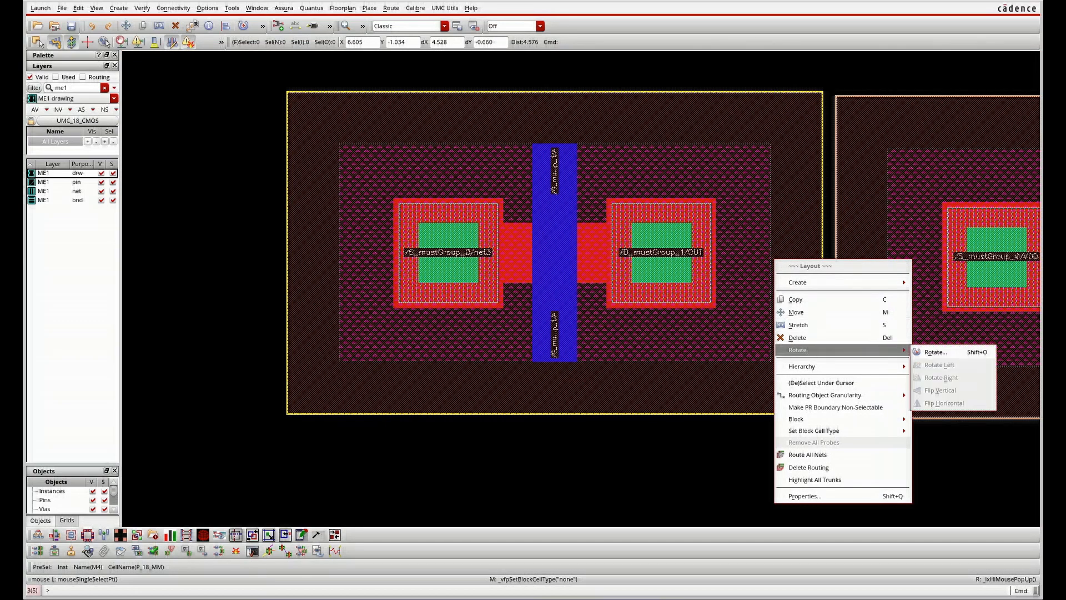
key(Escape)
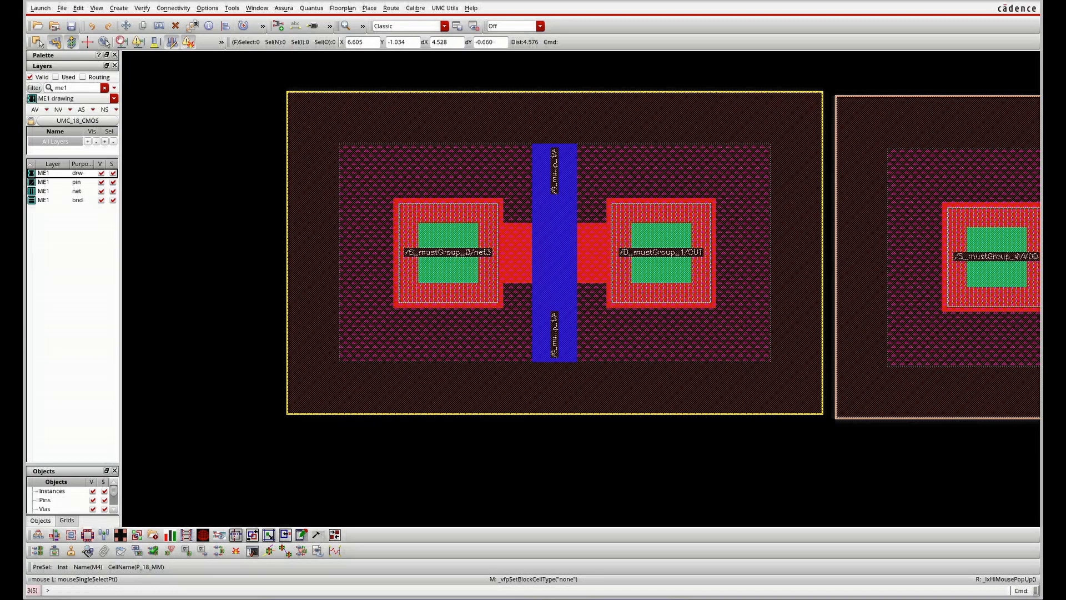
Shift M4 left, clear of M0, and flip it horizontally to swap the sides of its source and drain.
key(f)
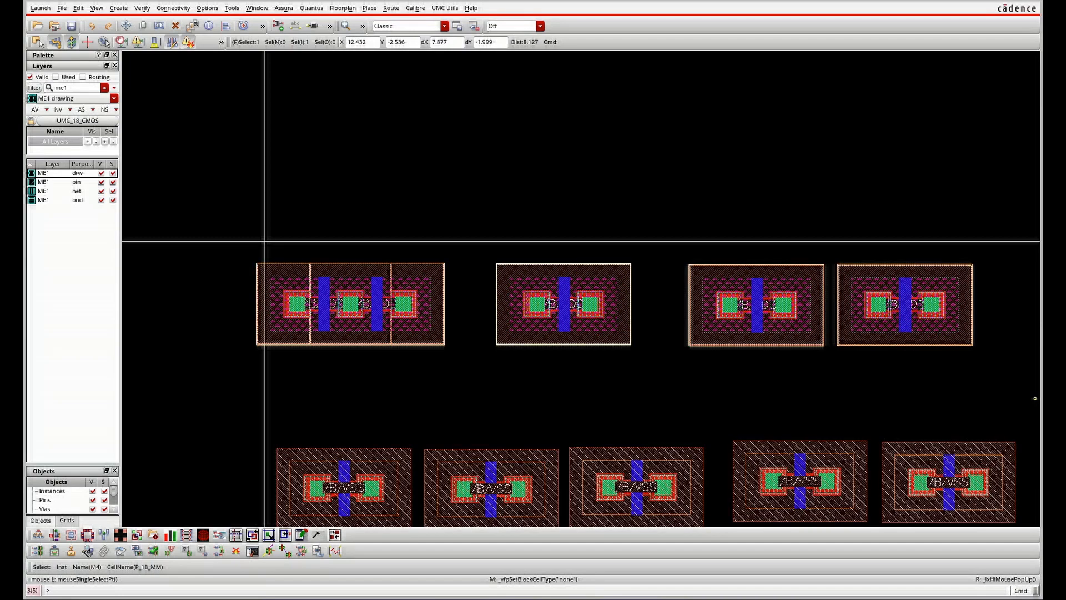
right_click(545, 326)
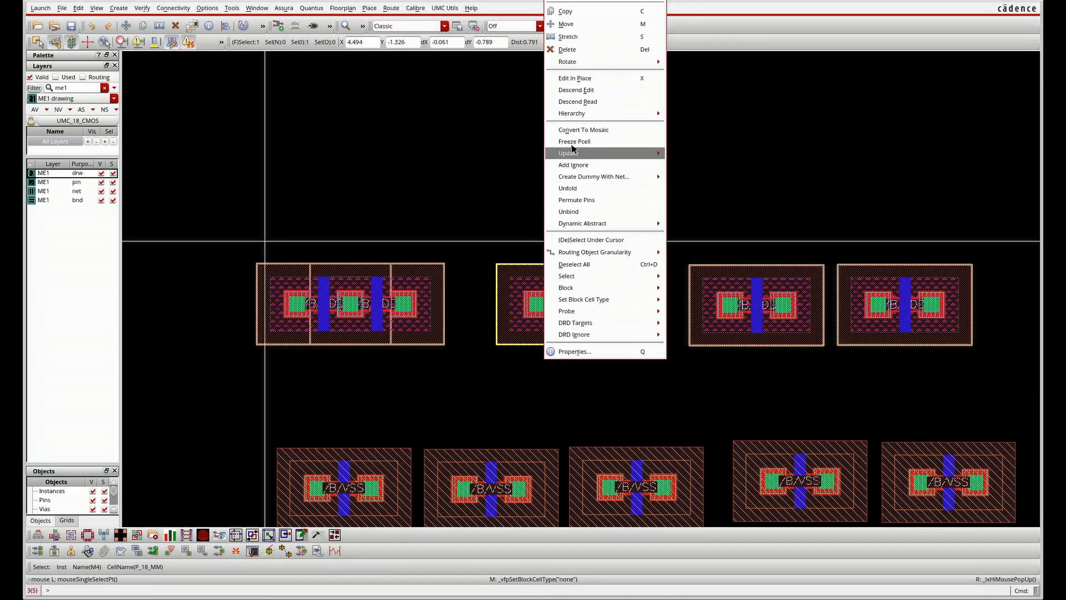
mouse_move(600, 62)
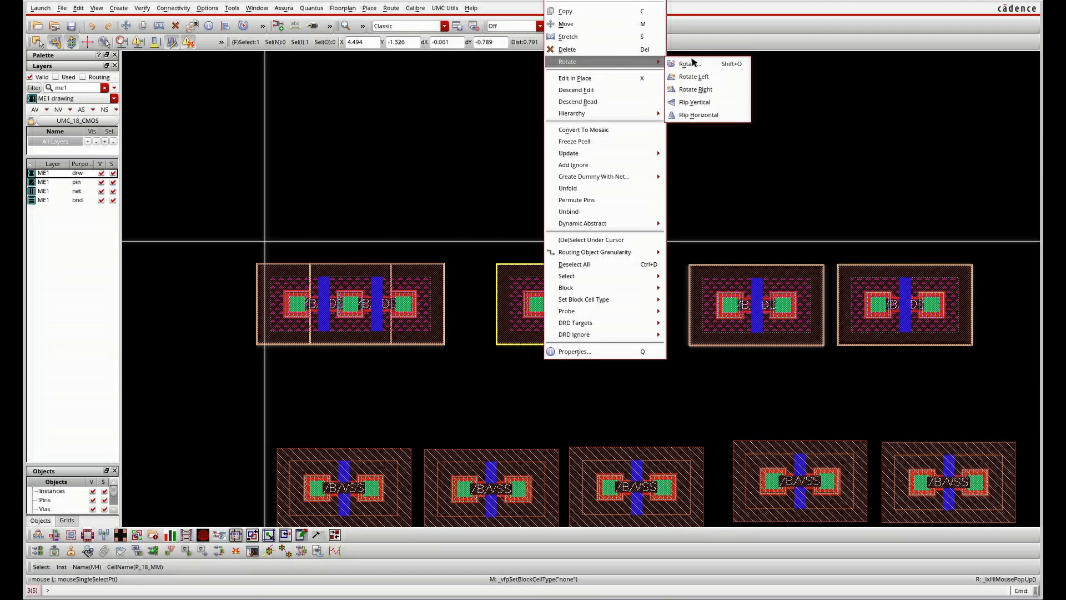
click(687, 113)
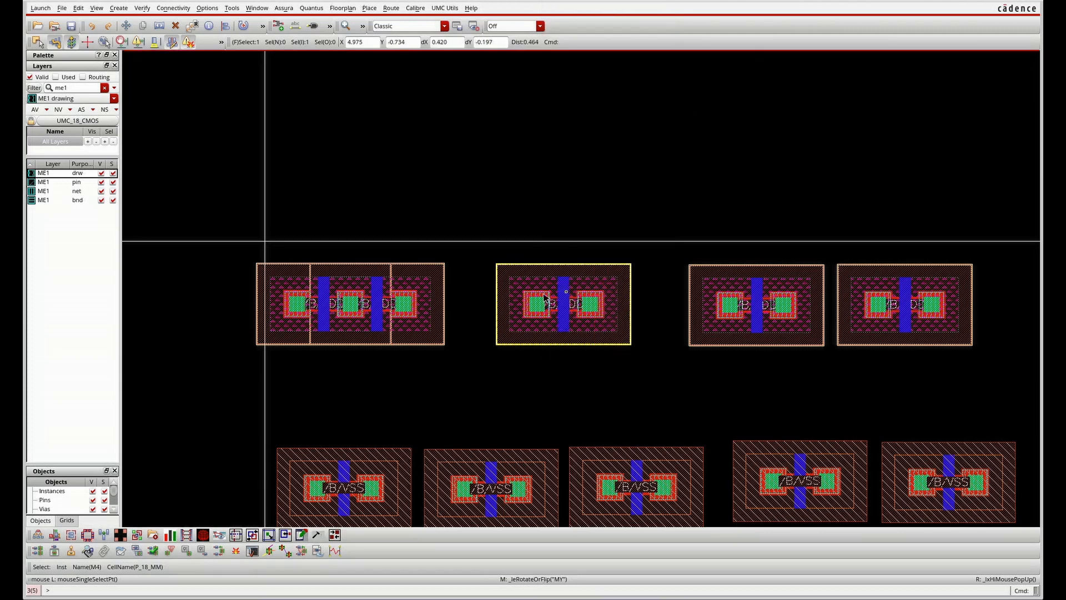
Move M4 left so its OUT drain terminal overlaps the OUT terminal of M3.
scroll(532, 300, up, 2)
drag(532, 299, 267, 297)
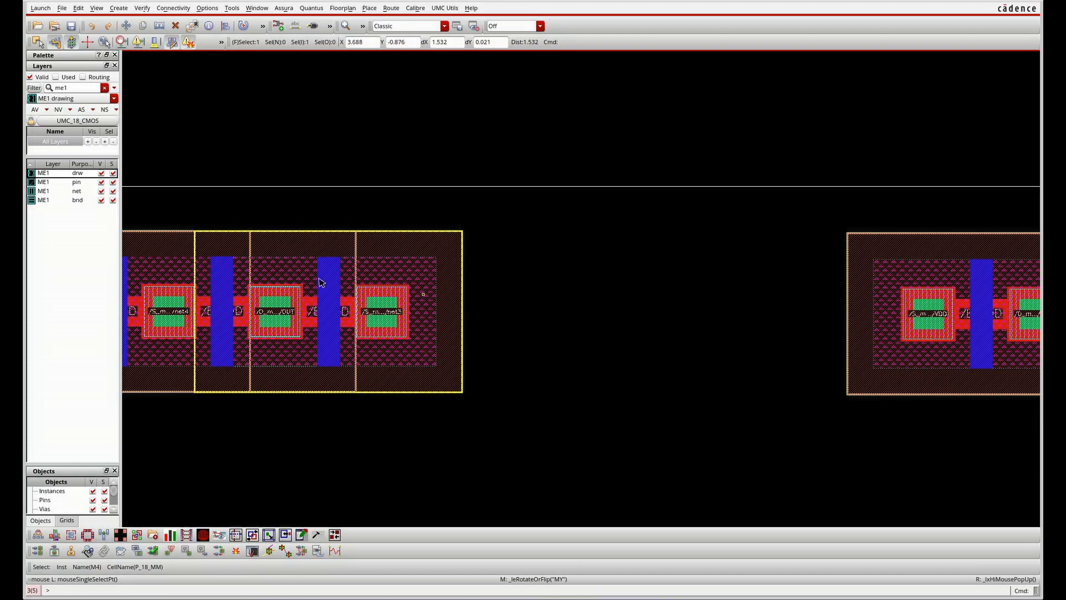
scroll(561, 272, down, 2)
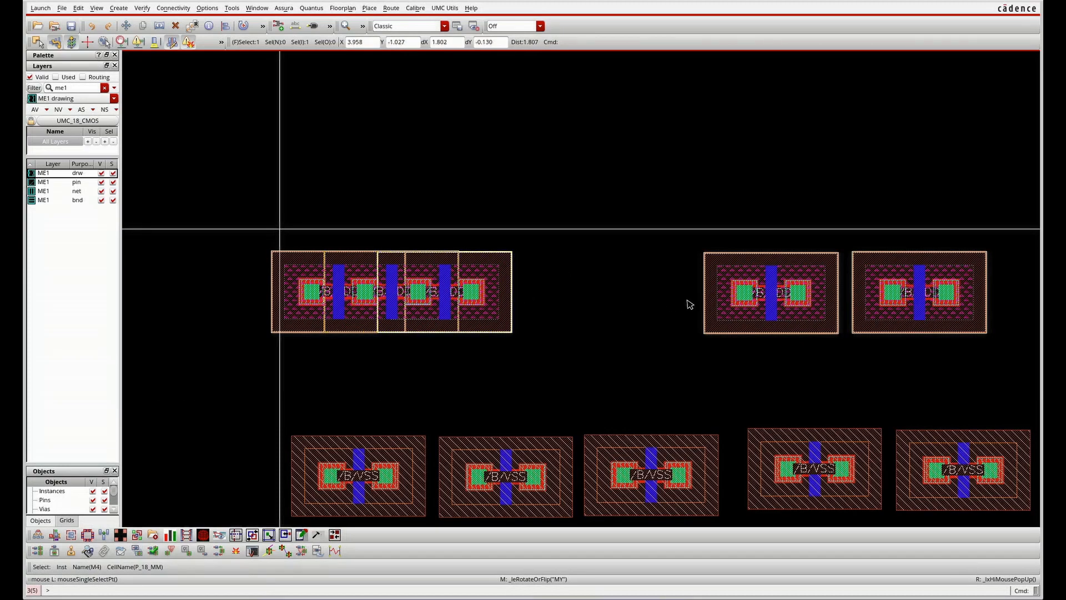
Flip M0 horizontally to swap the sides of its VDD source and net3 drain.
scroll(785, 295, up, 2)
scroll(719, 296, up, 2)
scroll(733, 295, down, 2)
click(179, 300)
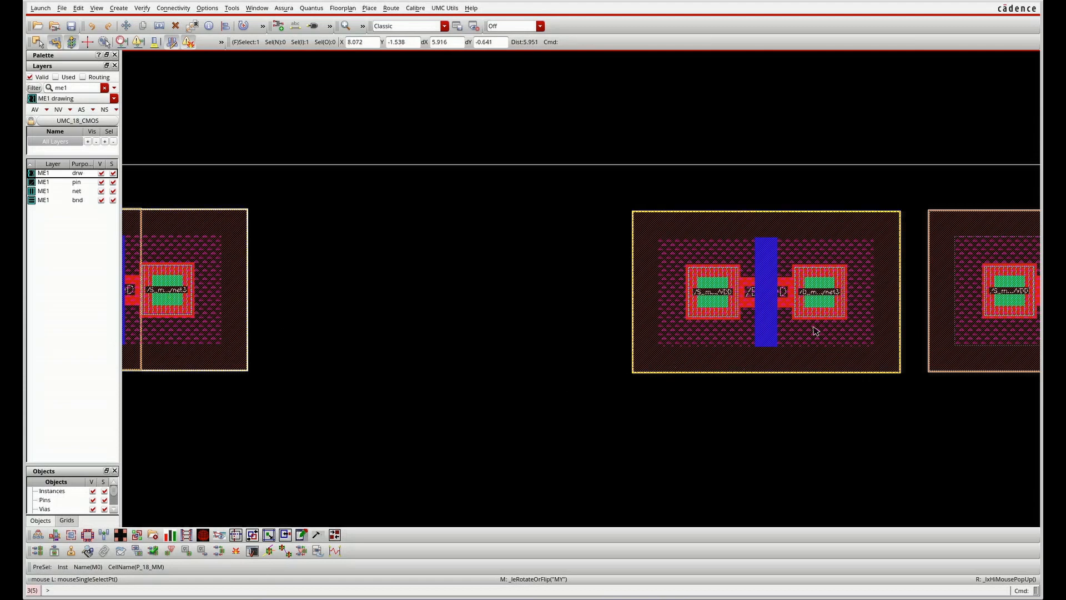
scroll(690, 376, down, 2)
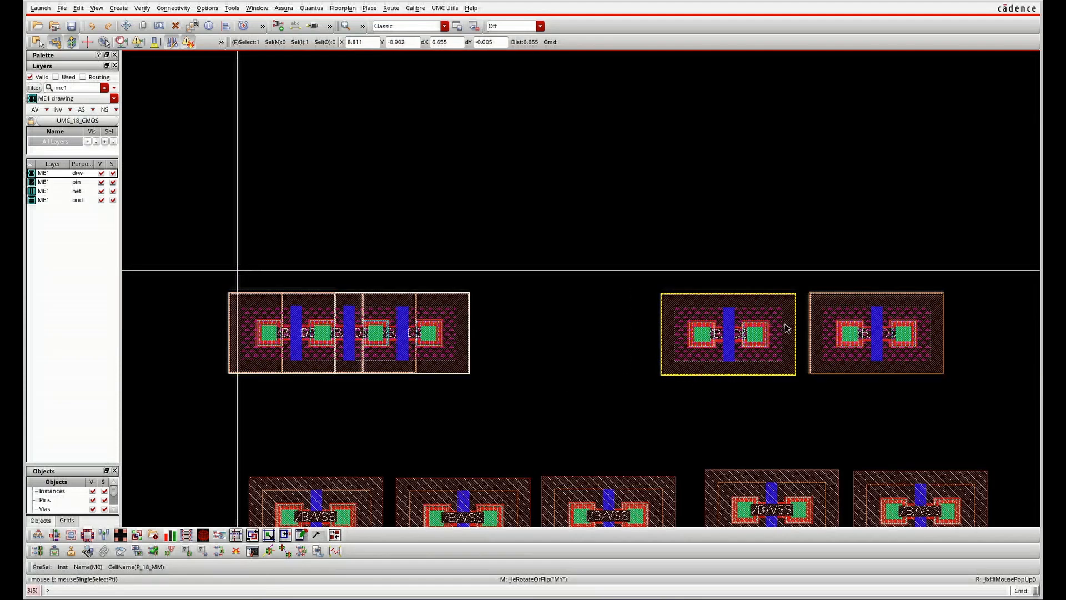
click(778, 339)
right_click(777, 338)
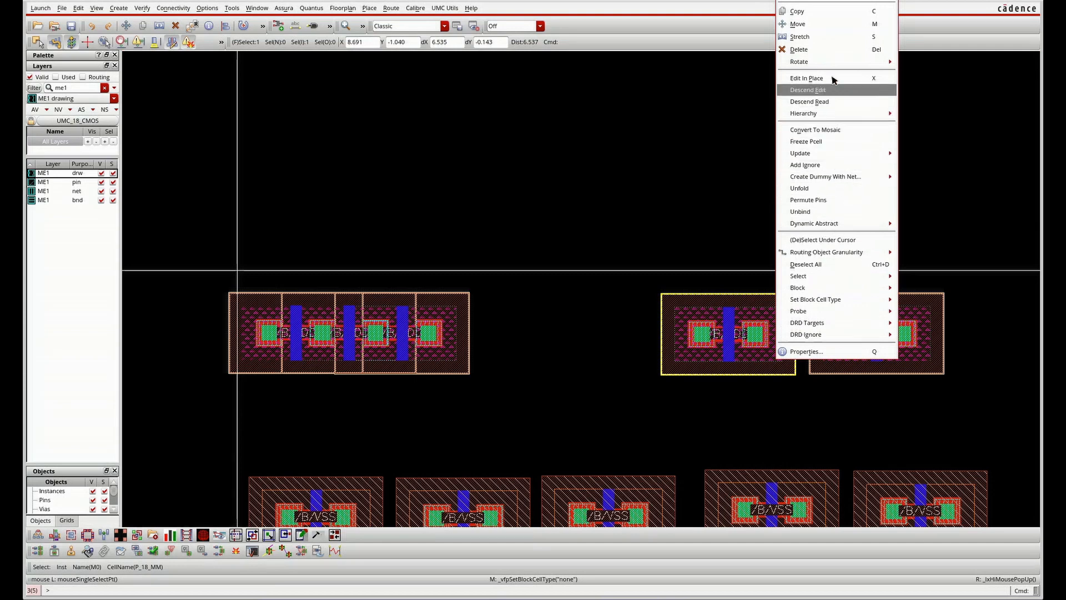
mouse_move(834, 68)
click(922, 115)
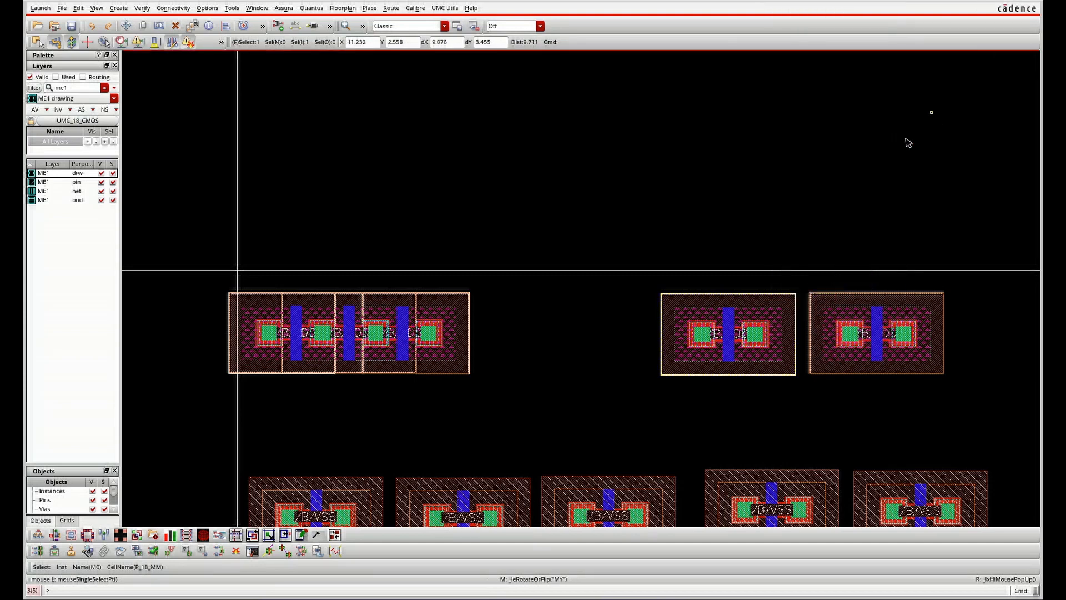
Move M0 left so its net3 drain overlaps the net3 source of M4.
drag(720, 324, 535, 324)
ctrl+scroll(436, 354, up, 2)
click(626, 334)
drag(626, 335, 451, 325)
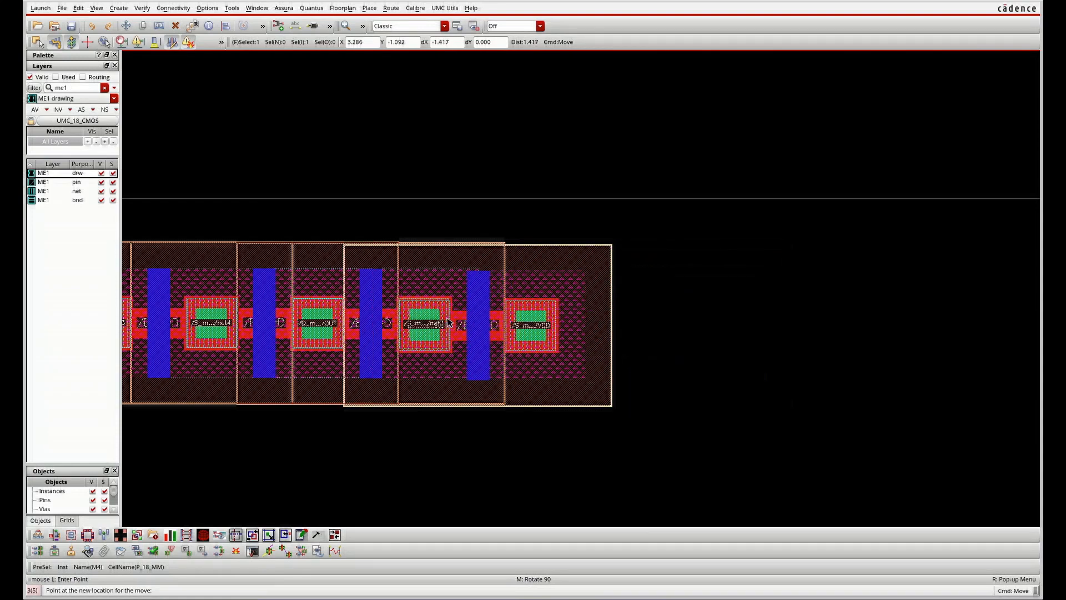
Nudge M0 up so its top edge lines up with that of M4.
ctrl+scroll(514, 217, up, 3)
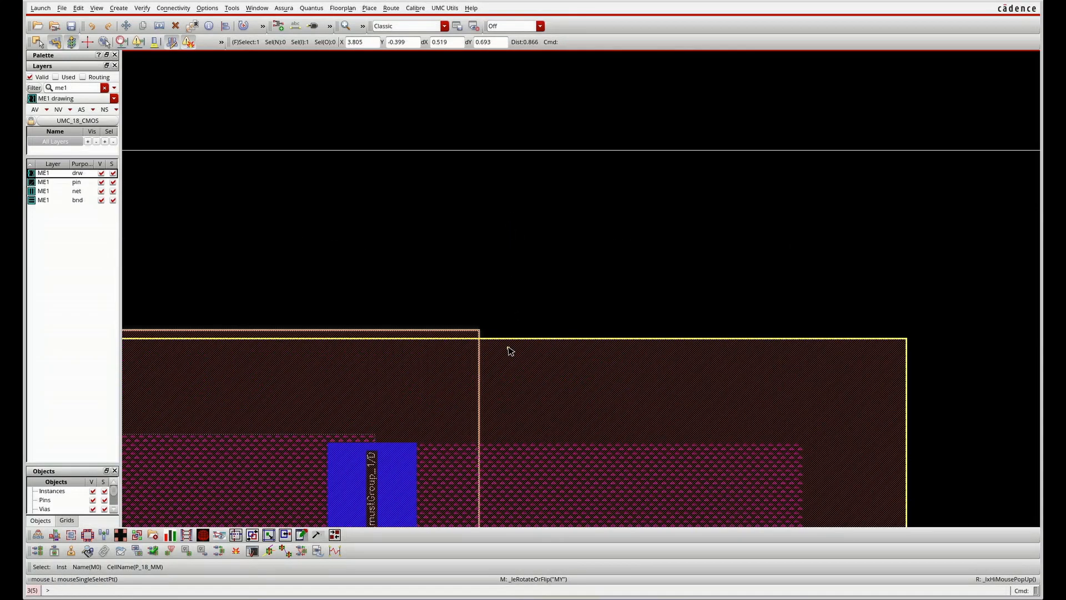
ctrl+scroll(591, 300, down, 2)
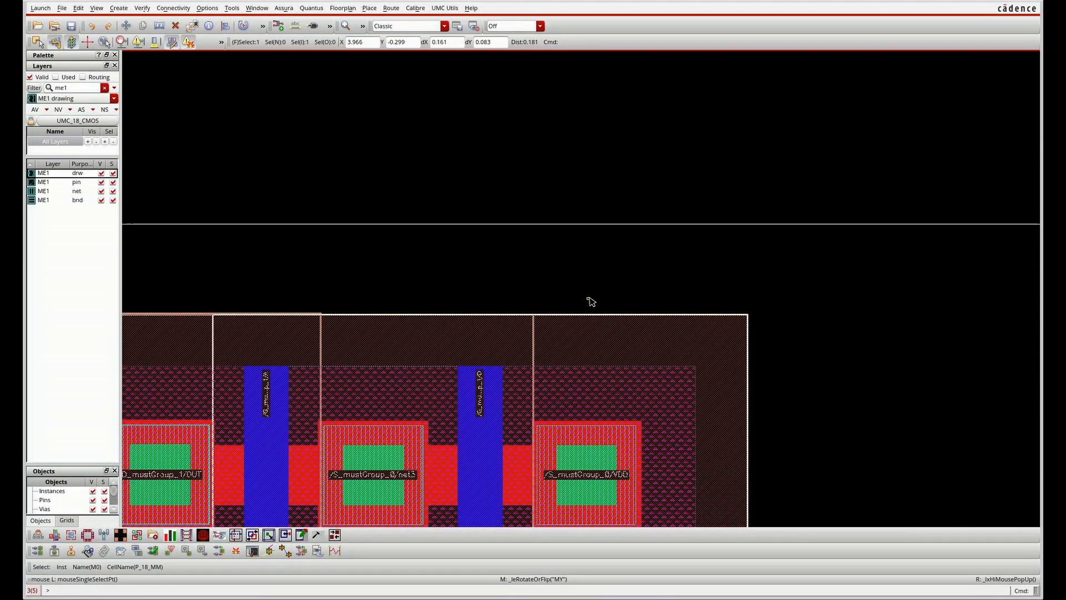
ctrl+scroll(591, 301, down, 4)
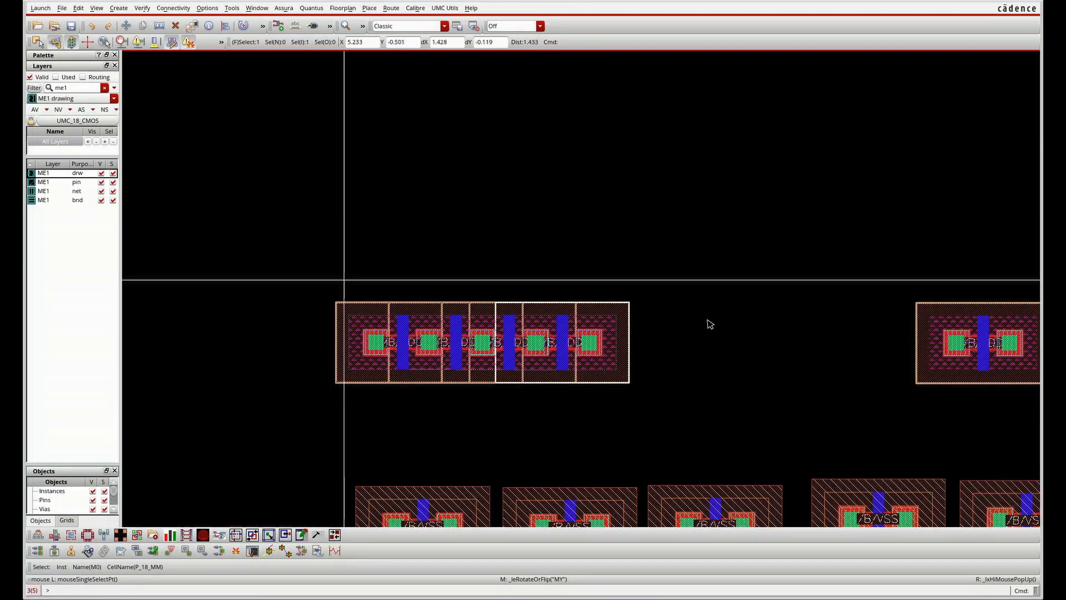
ctrl+scroll(581, 362, down, 2)
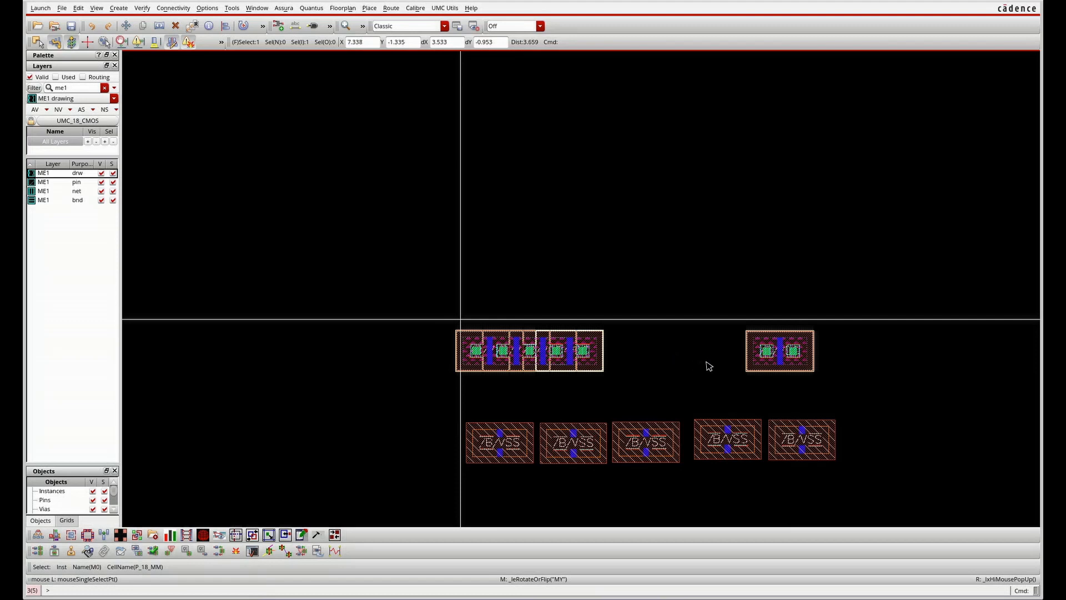
Move M1 left to sit just beside M0 at the end of the PMOS row.
ctrl+scroll(774, 358, up, 4)
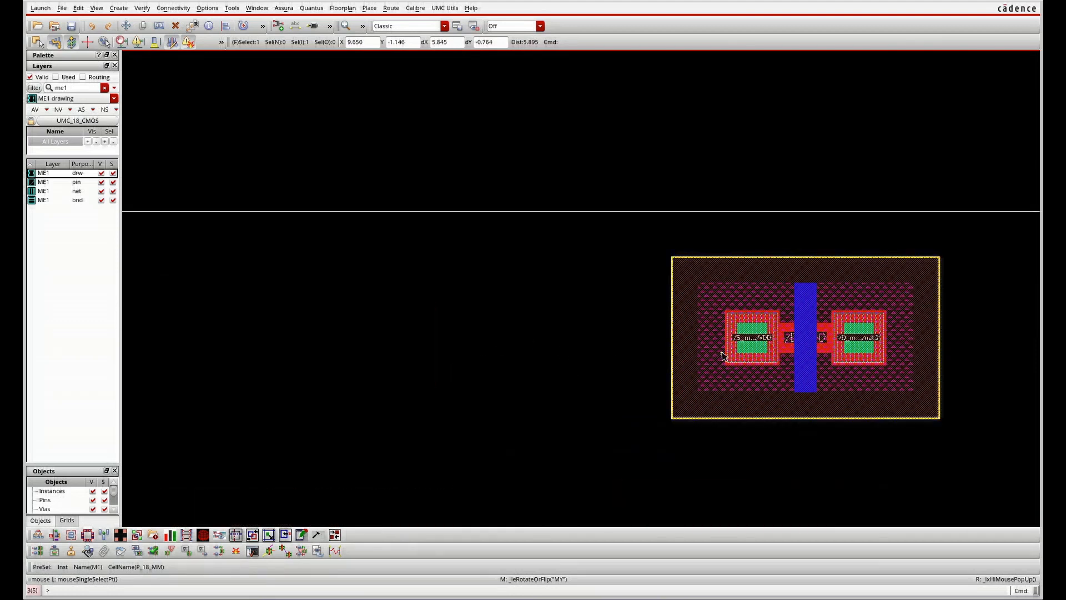
ctrl+scroll(724, 355, down, 2)
ctrl+scroll(355, 355, up, 2)
click(386, 355)
ctrl+scroll(386, 347, down, 1)
drag(731, 342, 456, 348)
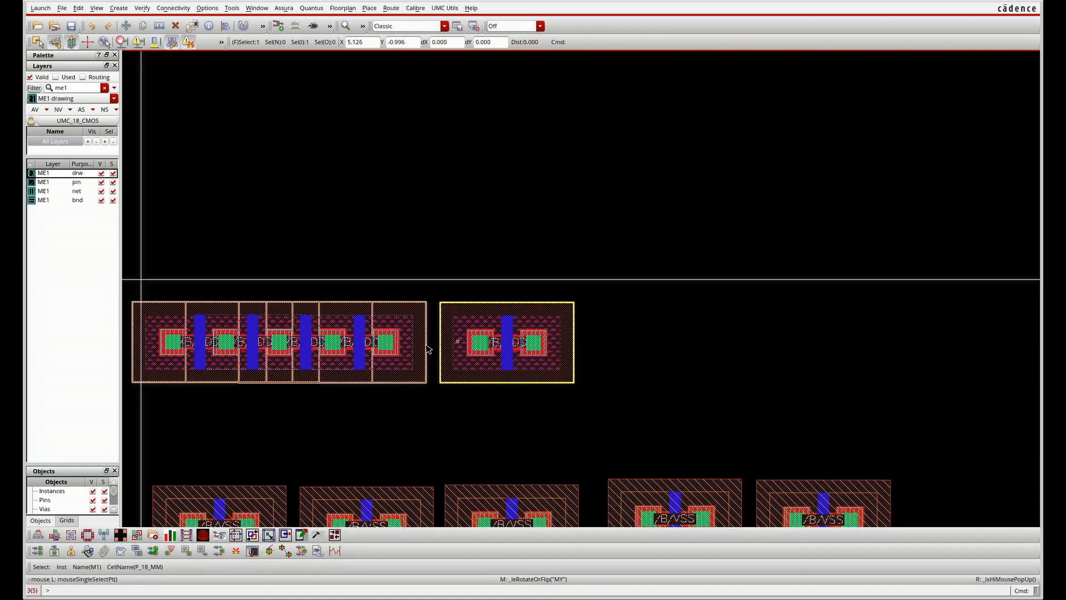
Shift M1 further left until its VDD source overlaps the VDD source of M0.
ctrl+scroll(392, 348, up, 1)
click(520, 330)
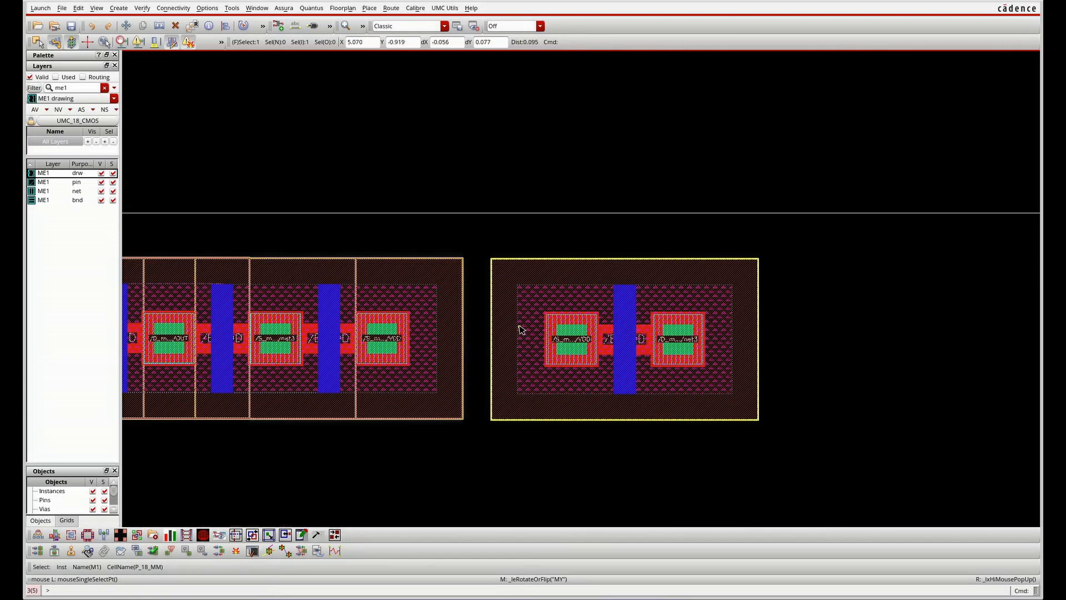
drag(520, 329, 384, 326)
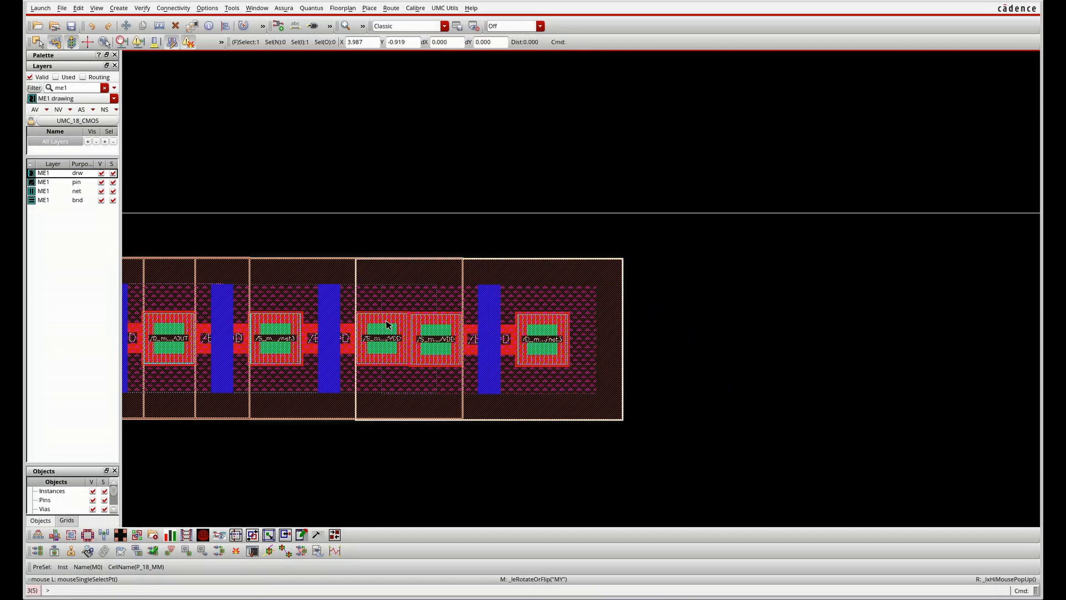
click(564, 288)
drag(563, 288, 521, 282)
click(640, 281)
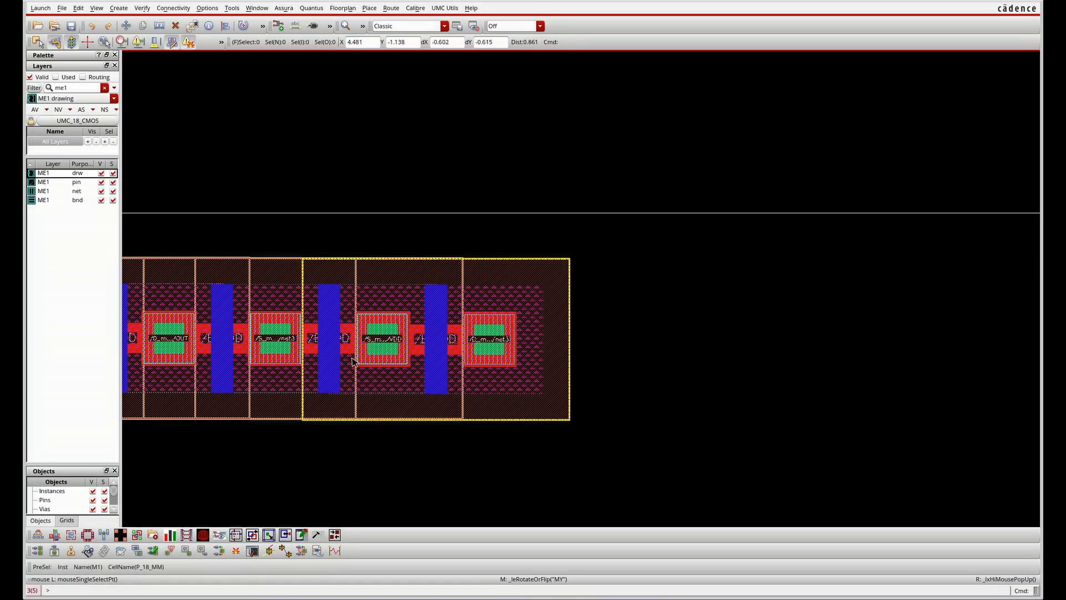
Nudge M1 up by about 0.006 so its top edge aligns with the rest of the PMOS row.
ctrl+scroll(339, 322, up, 2)
ctrl+scroll(659, 210, down, 2)
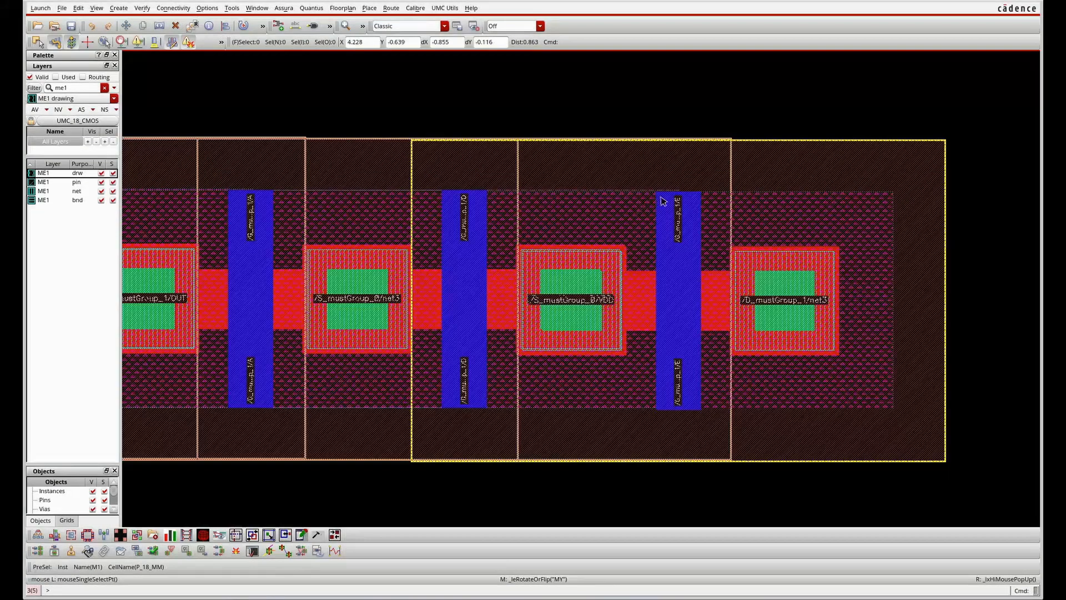
ctrl+scroll(742, 138, up, 2)
click(737, 150)
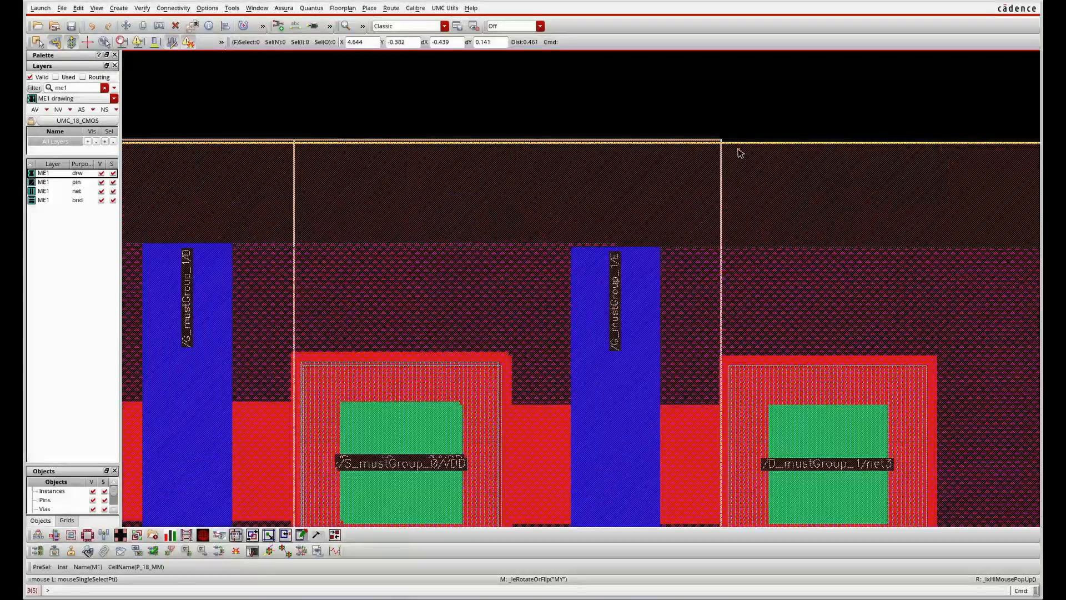
key(m)
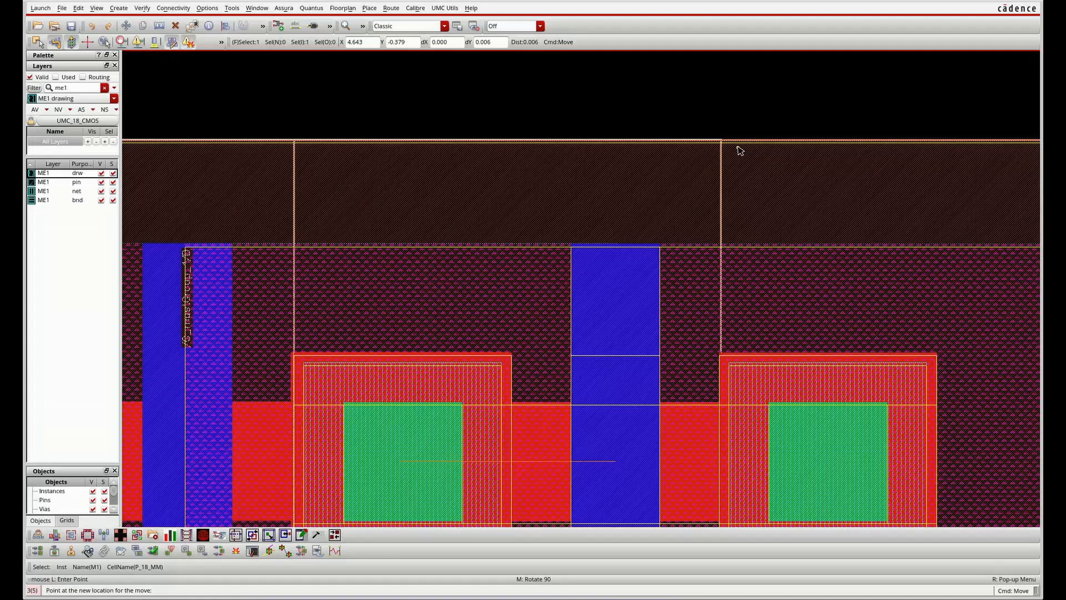
click(742, 150)
click(743, 150)
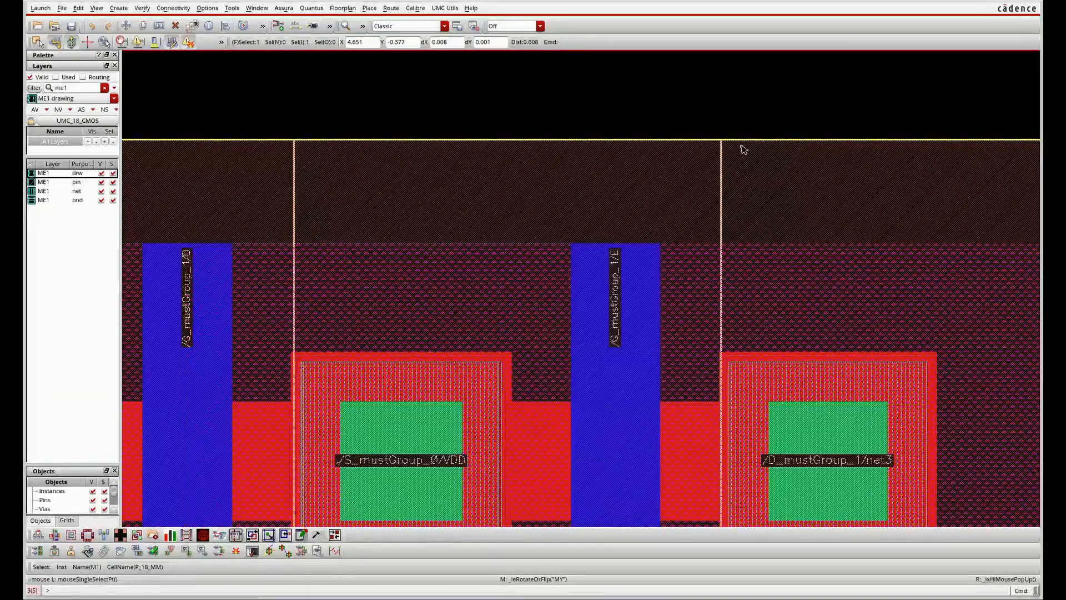
ctrl+scroll(744, 150, down, 4)
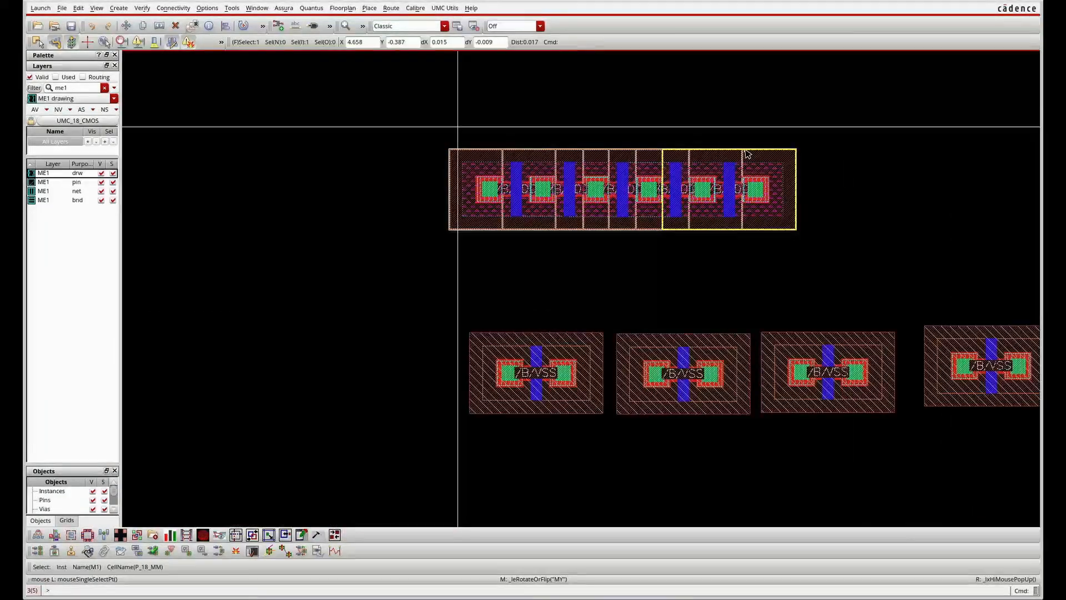
Check the terminal nets of M7 in the NMOS row and flip it horizontally so its VSS source faces M8.
click(726, 266)
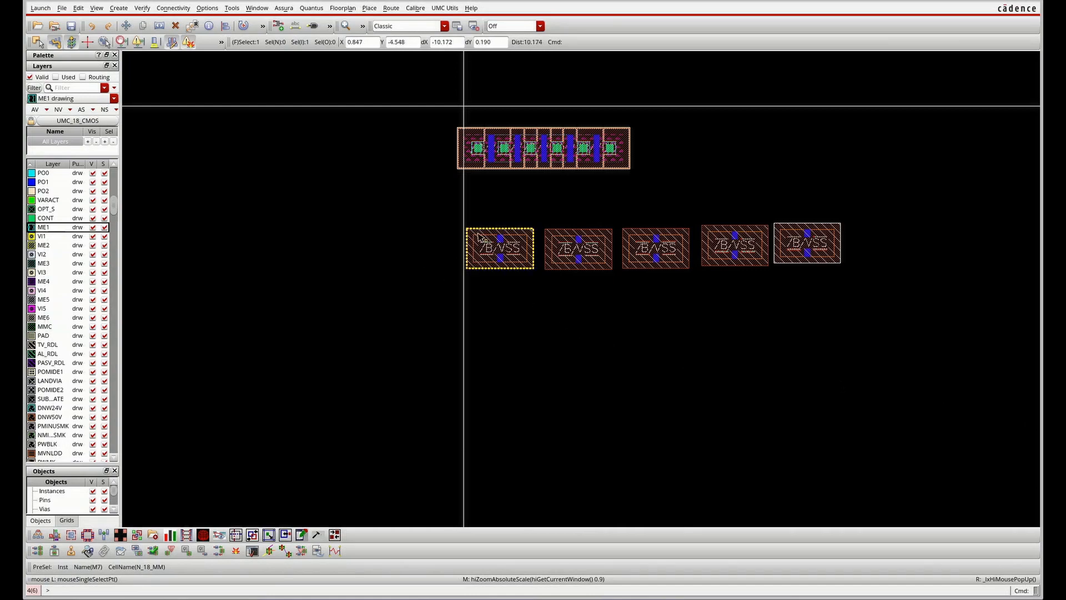
ctrl+scroll(480, 237, up, 2)
ctrl+scroll(486, 254, up, 1)
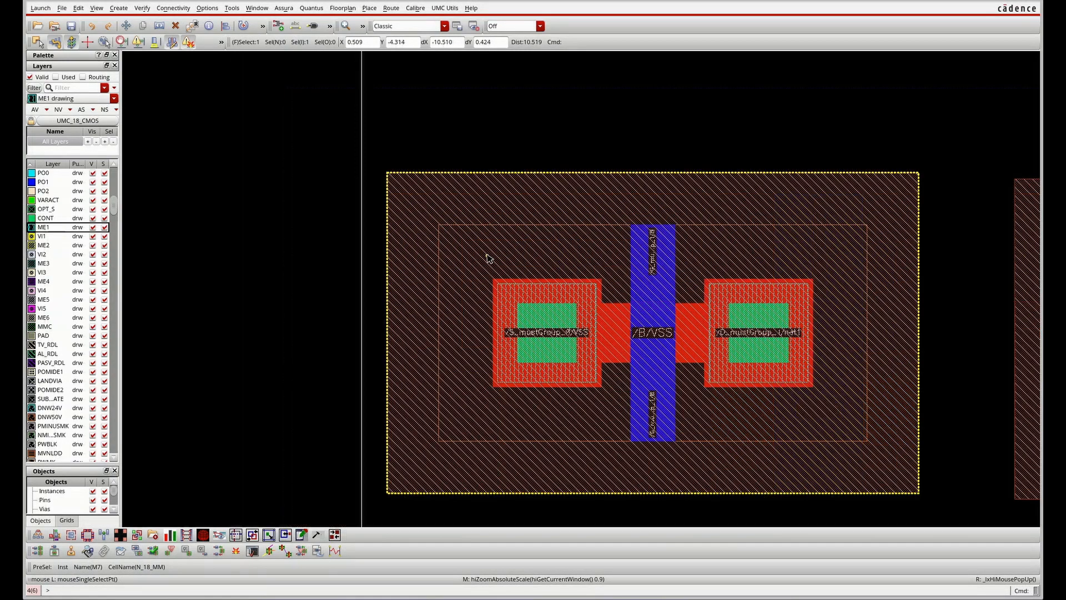
ctrl+scroll(558, 305, down, 1)
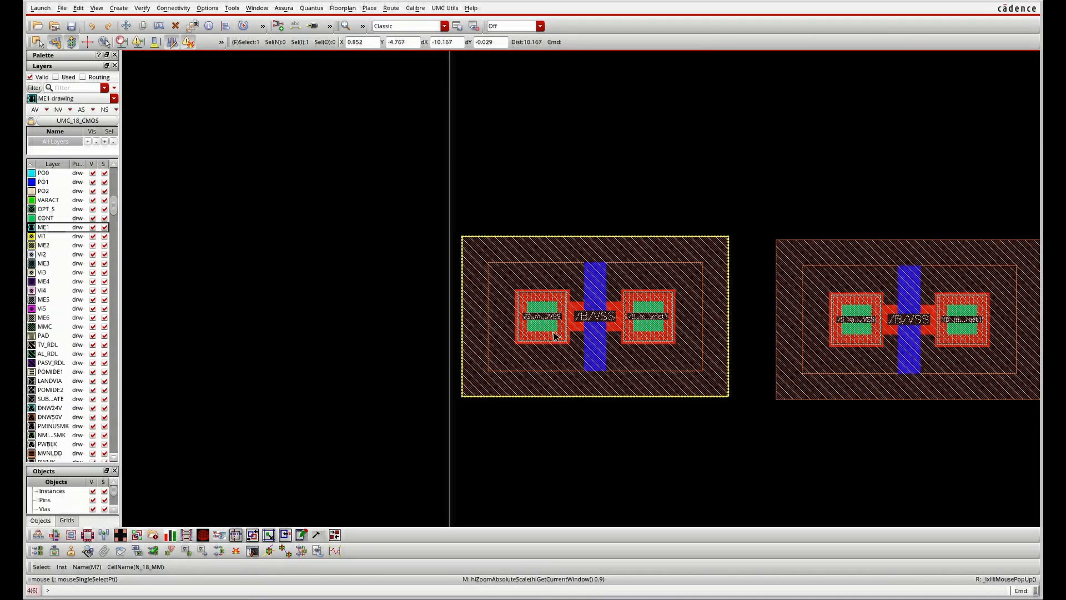
ctrl+scroll(558, 305, up, 1)
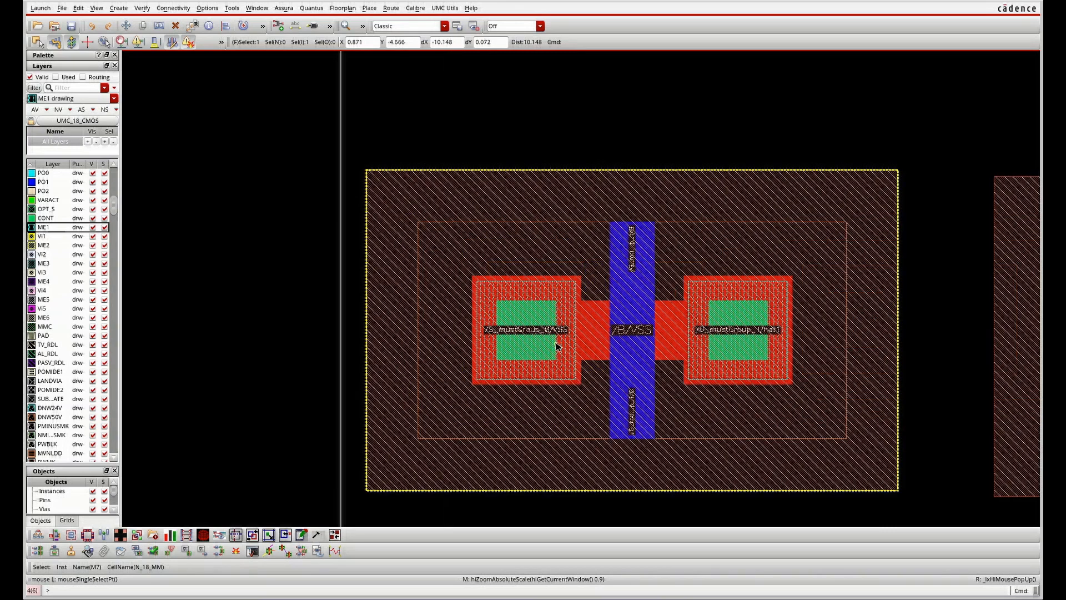
ctrl+scroll(528, 332, down, 1)
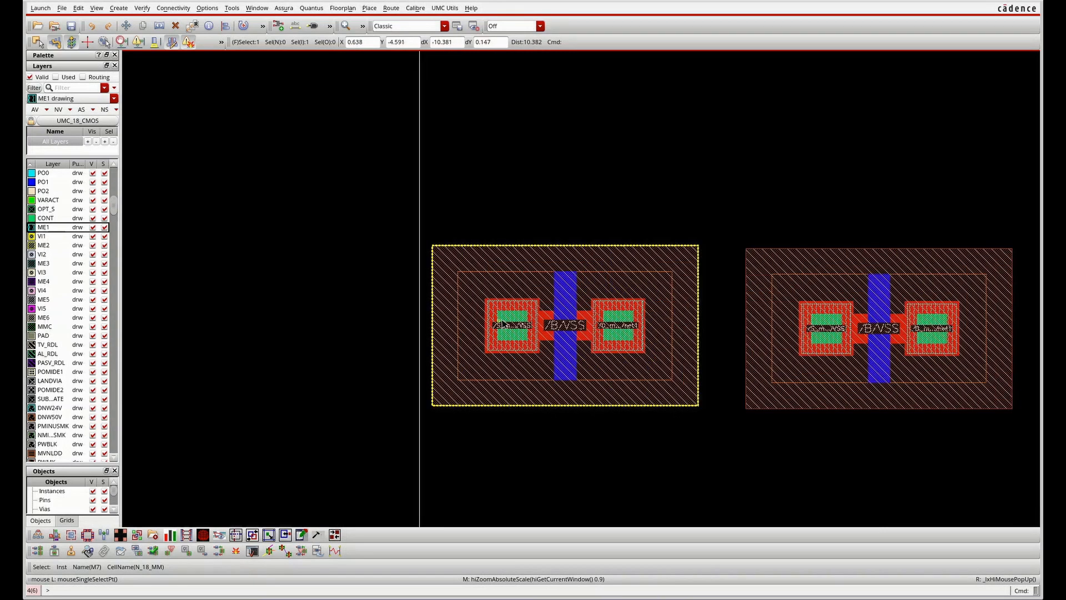
right_click(547, 331)
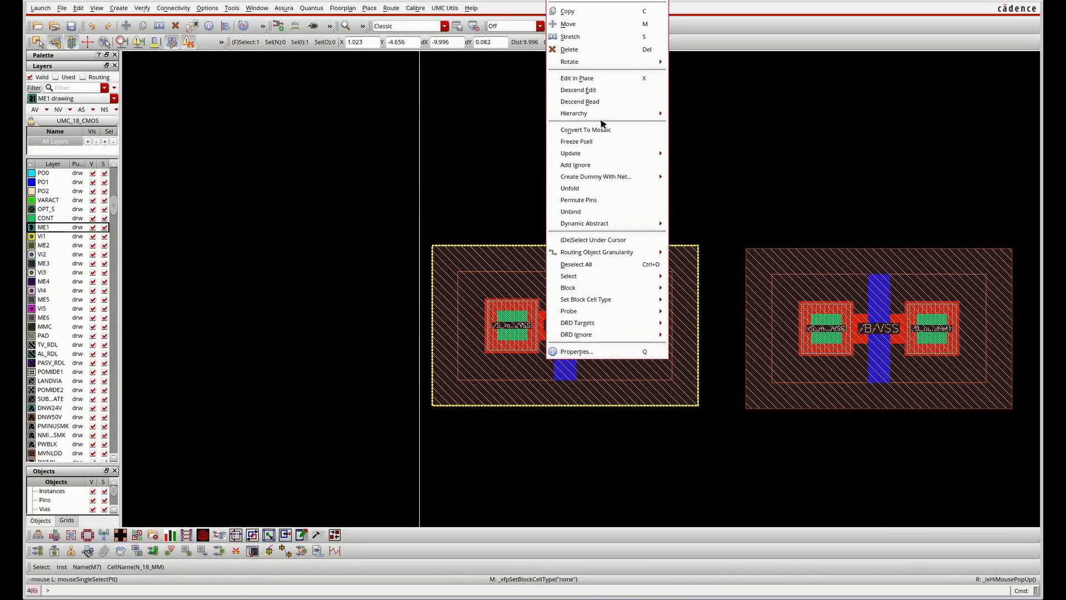
mouse_move(597, 62)
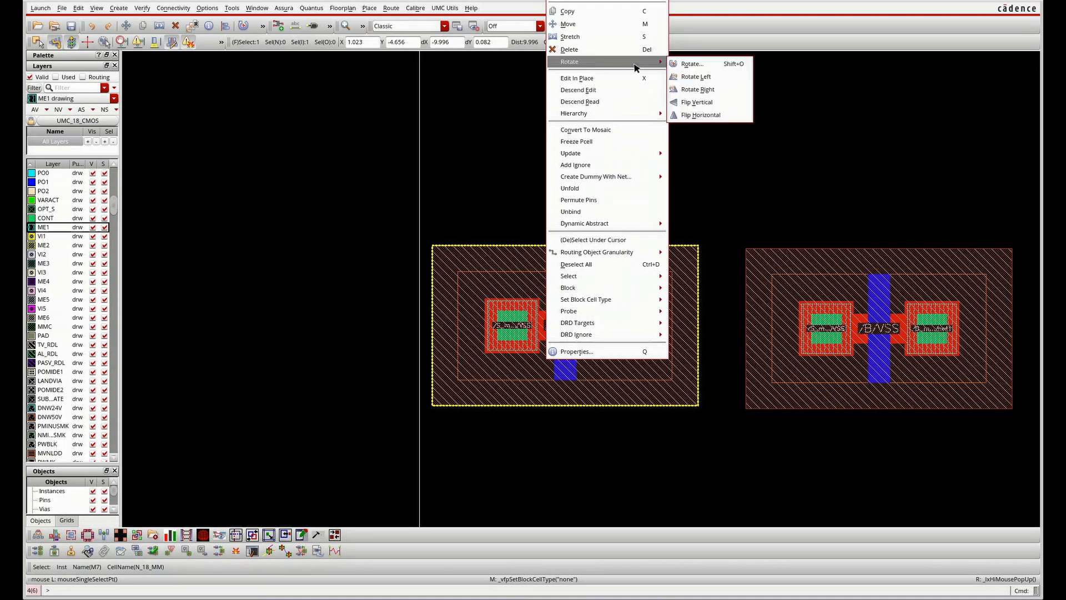
click(698, 115)
Move M8 left so its VSS source overlaps that of M7, and raise it to align their top edges.
drag(796, 307, 686, 311)
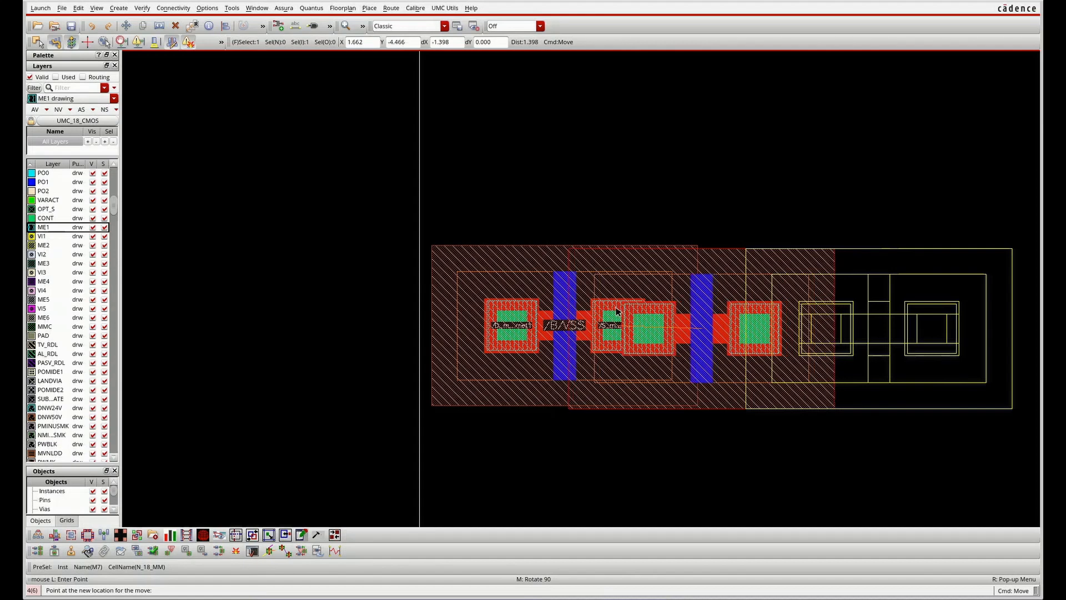
drag(590, 313, 589, 313)
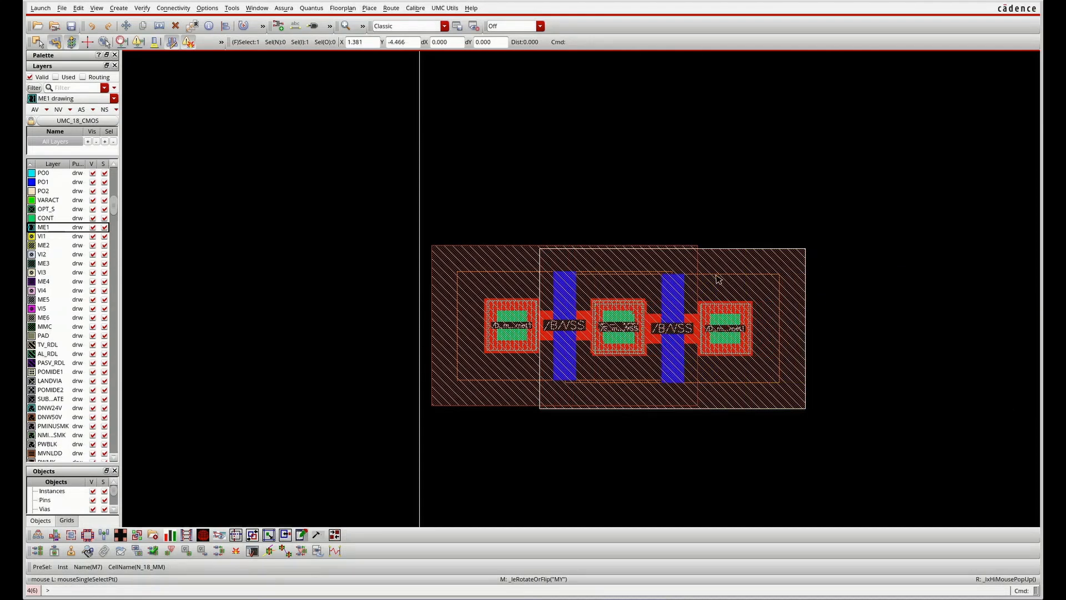
scroll(694, 245, up, 1)
drag(721, 257, 720, 249)
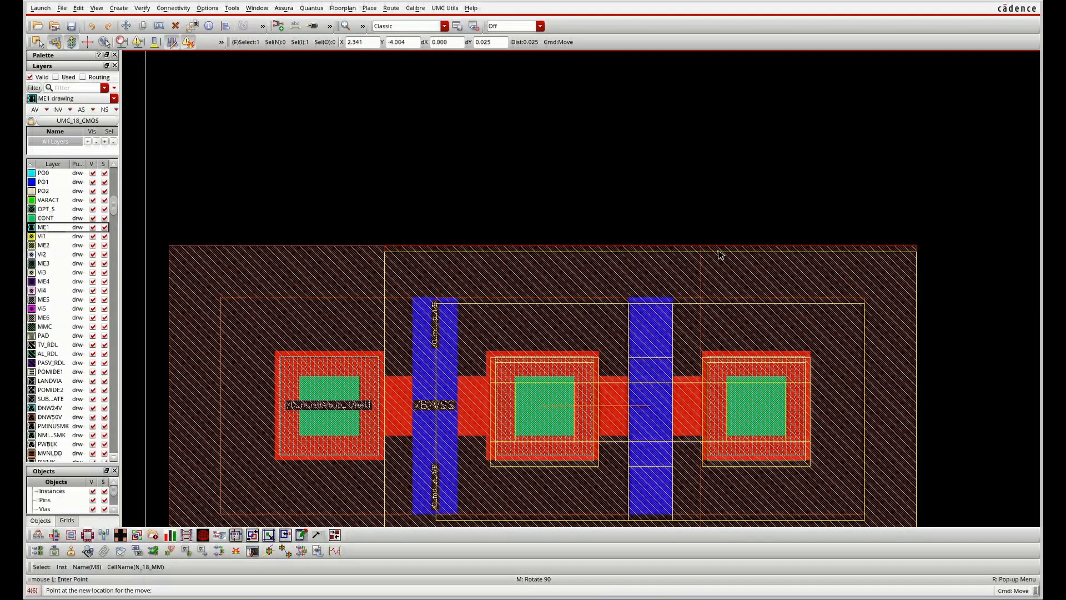
click(720, 256)
click(666, 277)
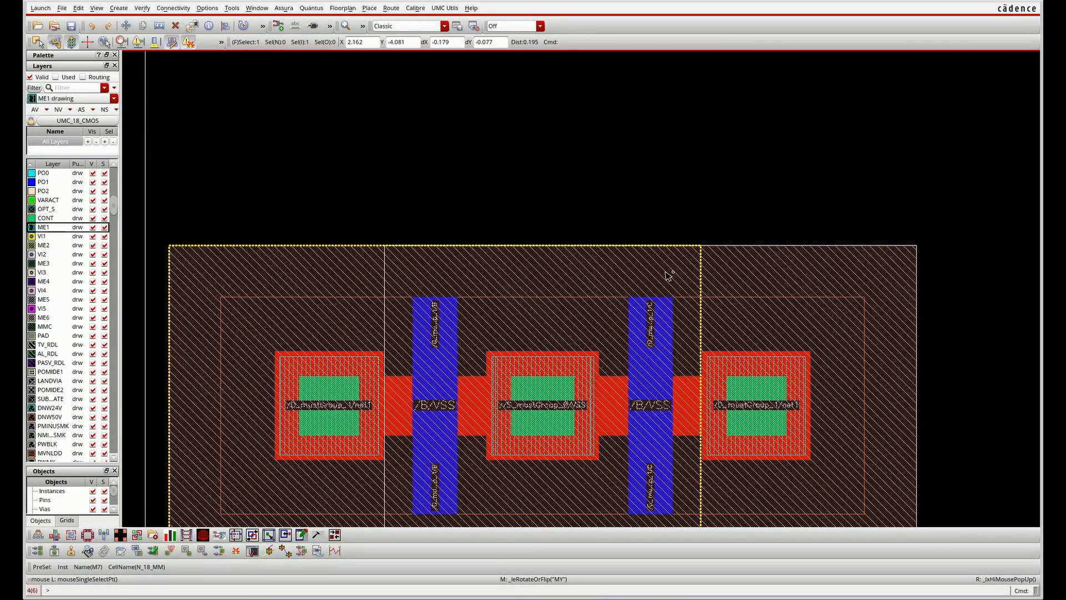
Move M5 left so its nearest terminal overlaps the net1 drain of M8.
scroll(664, 275, down, 1)
scroll(592, 287, down, 1)
click(818, 311)
scroll(845, 321, up, 1)
key(m)
click(846, 321)
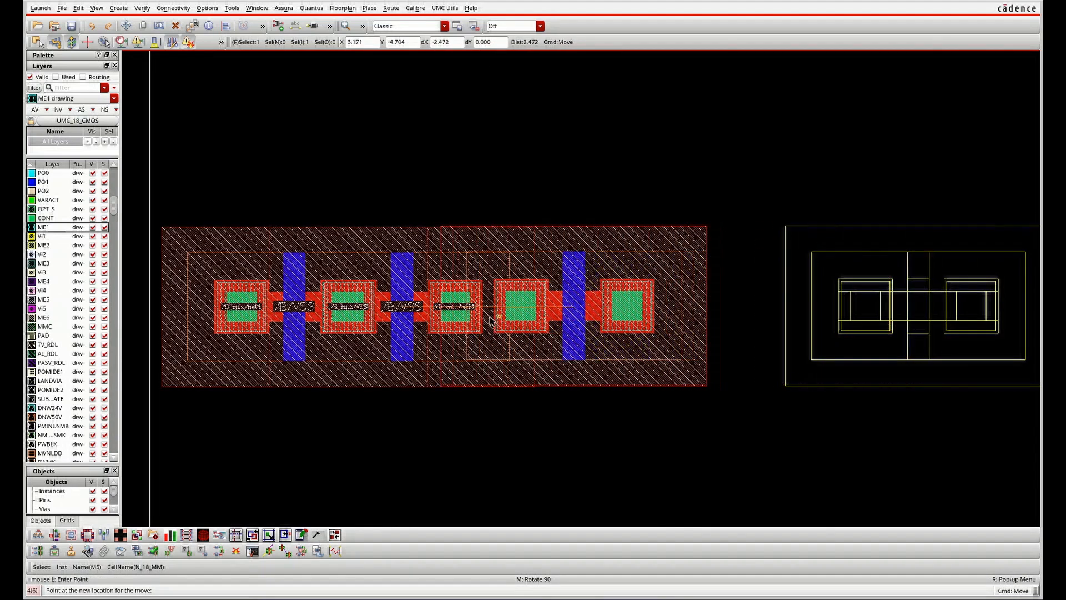
click(433, 324)
Nudge M5 down by about 0.010 so its top edge aligns with that of M8.
scroll(542, 238, up, 2)
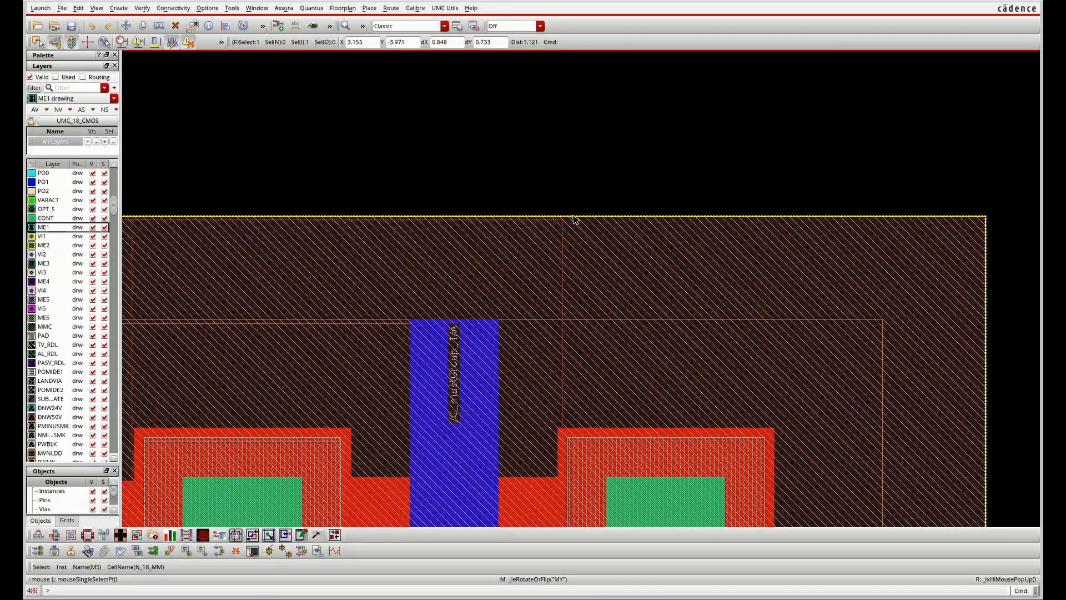
key(m)
click(575, 224)
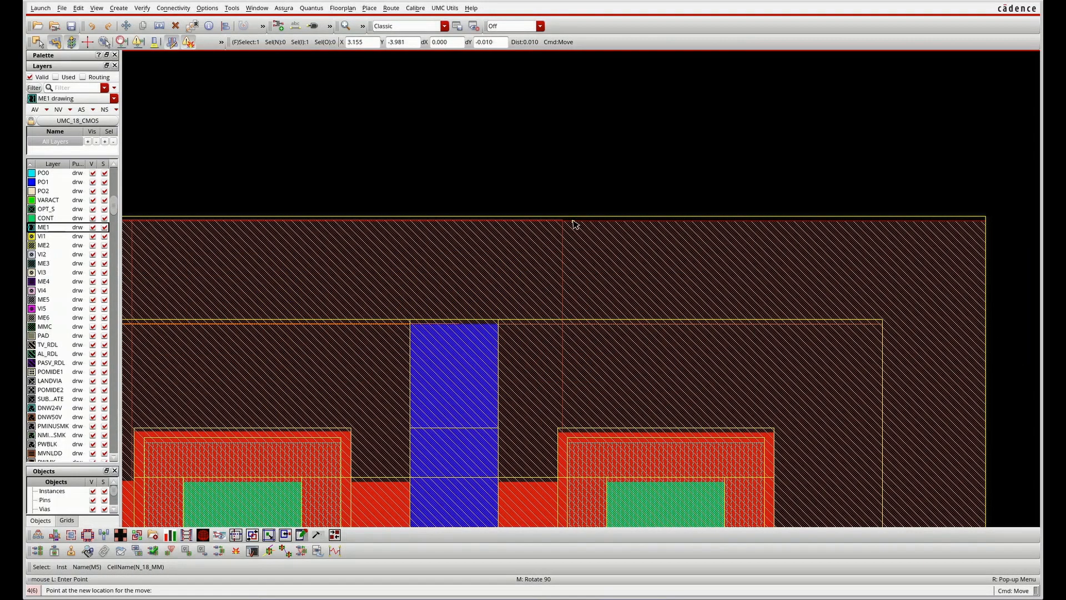
click(575, 223)
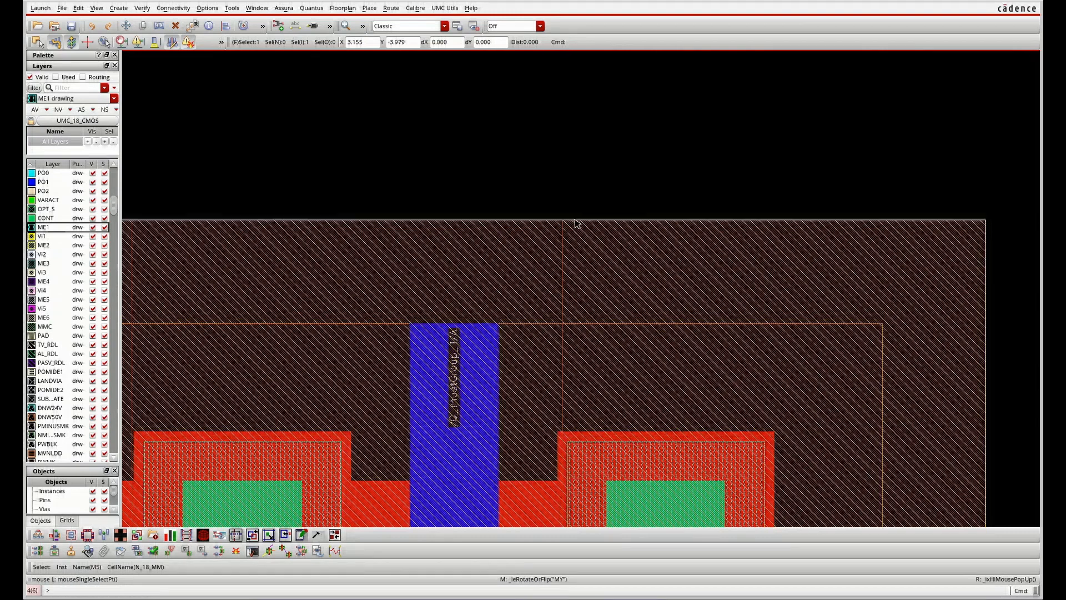
scroll(579, 222, down, 2)
scroll(579, 223, down, 2)
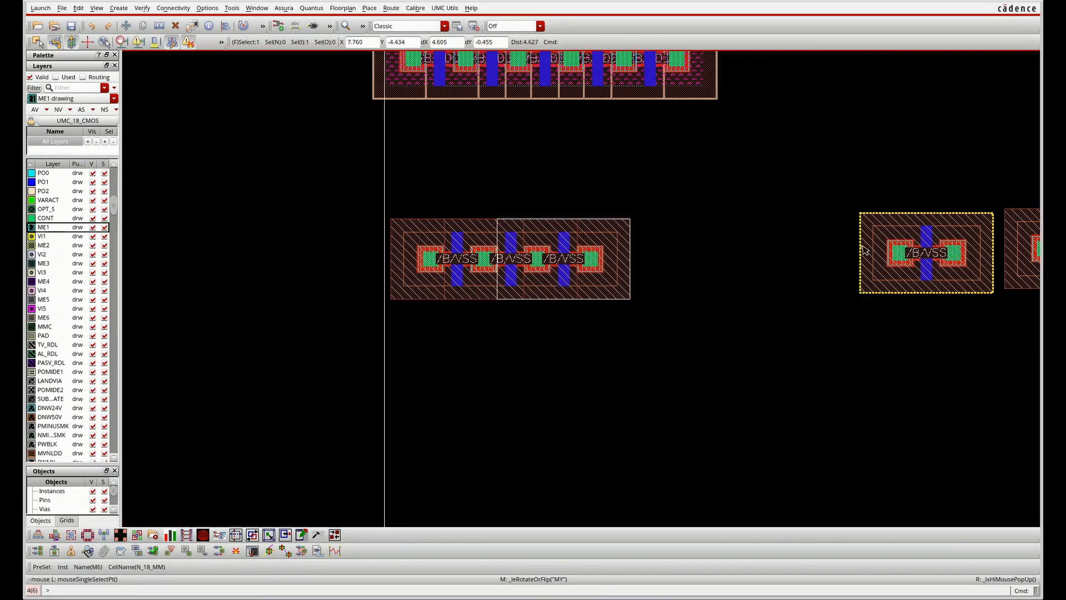
Bring M6 closer to the NMOS row, check its terminal nets and flip it horizontally so its OUT terminal faces M5.
drag(898, 268, 696, 254)
scroll(695, 254, up, 1)
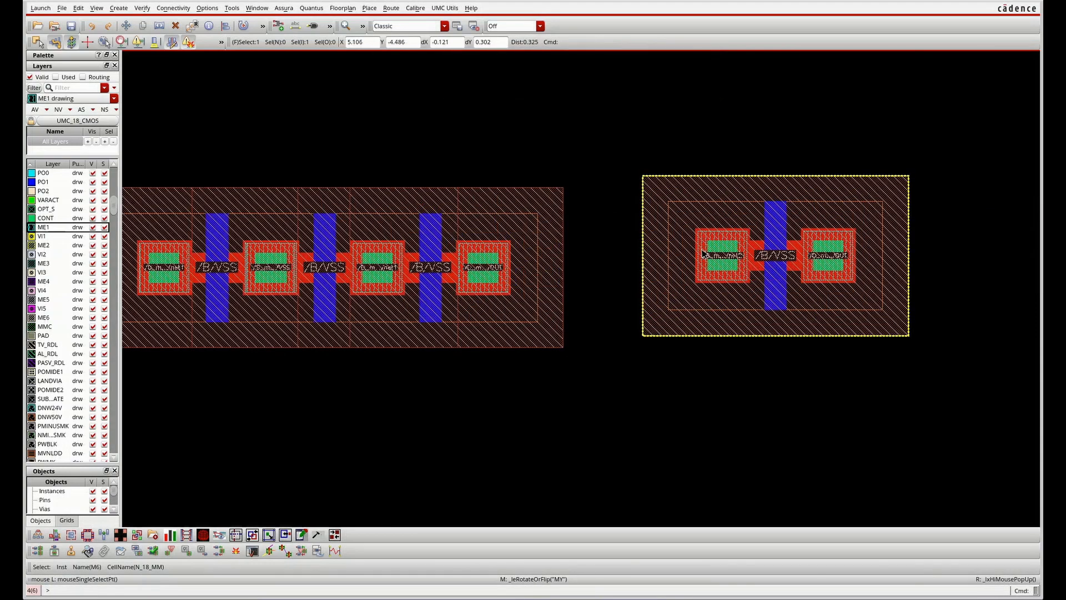
scroll(702, 253, up, 2)
scroll(703, 254, down, 2)
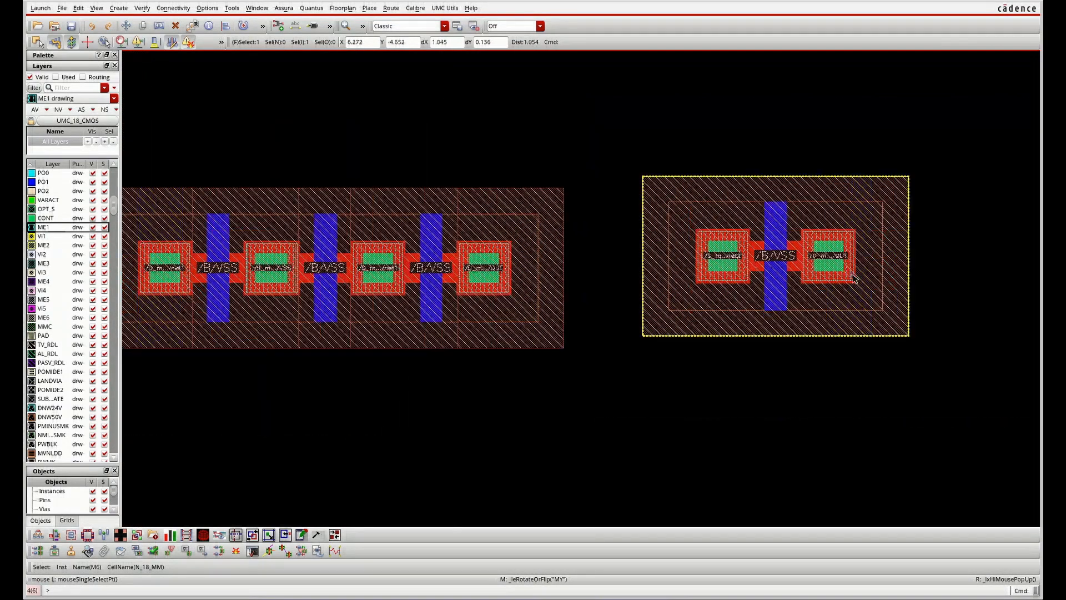
right_click(722, 326)
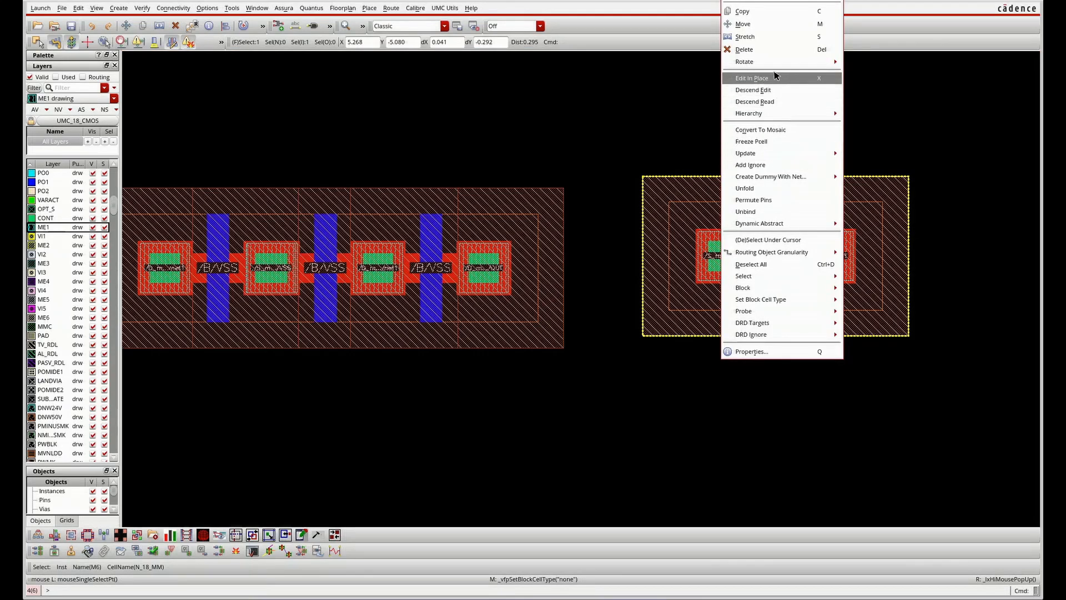
mouse_move(816, 62)
click(876, 114)
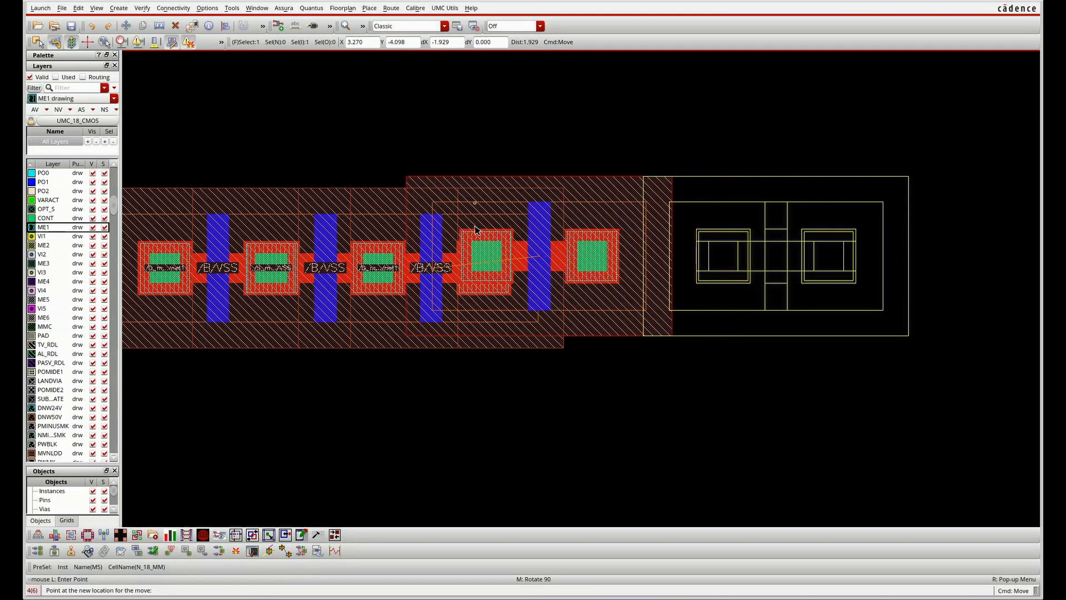
Move M6 left so its OUT terminal overlaps that of M5, and lower it to align their top edges.
click(472, 231)
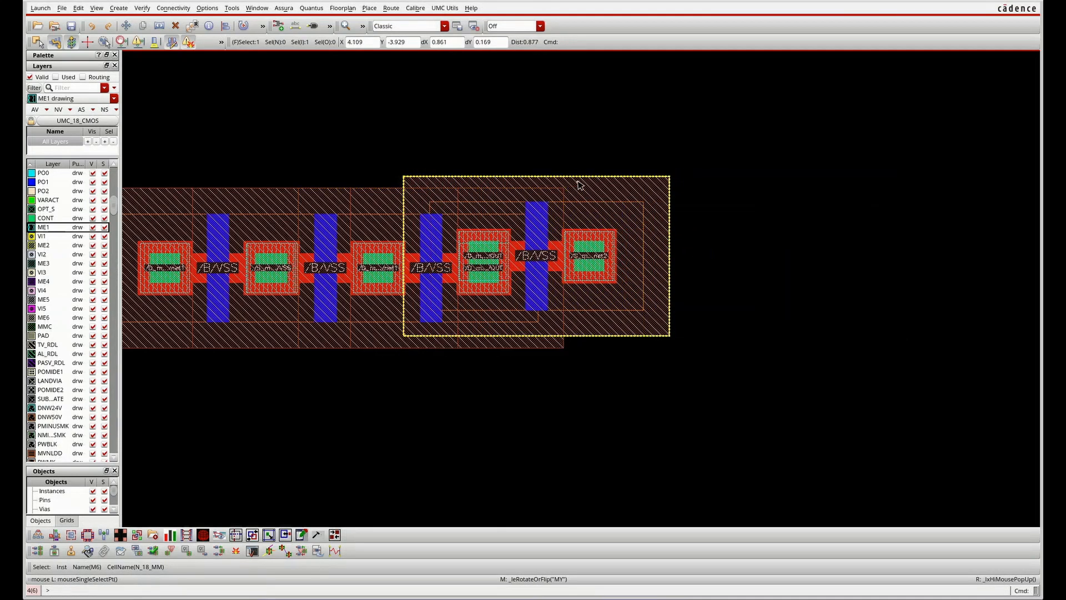
key(m)
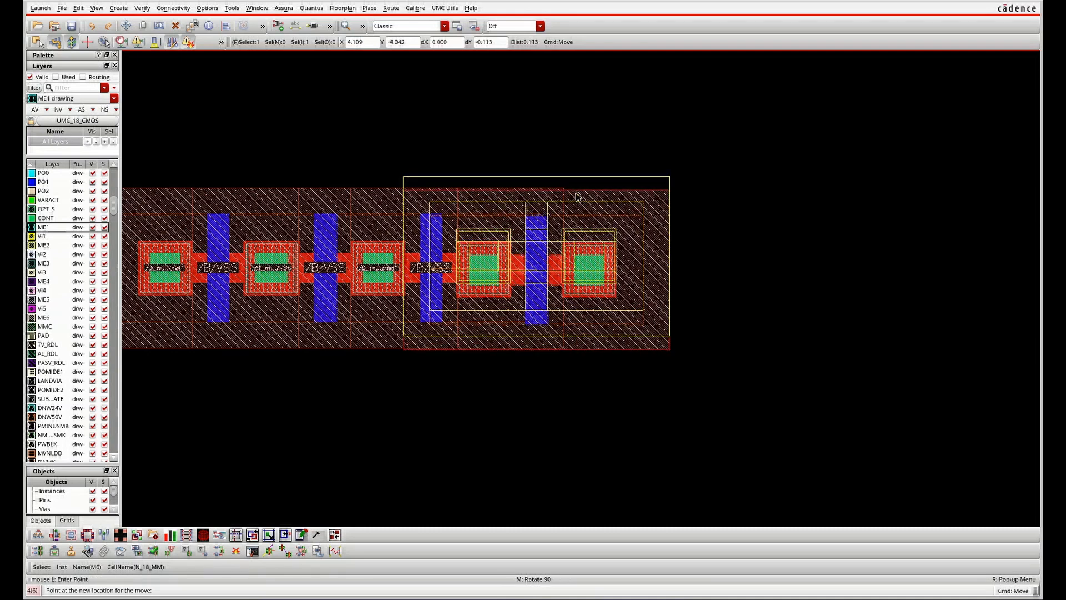
click(578, 197)
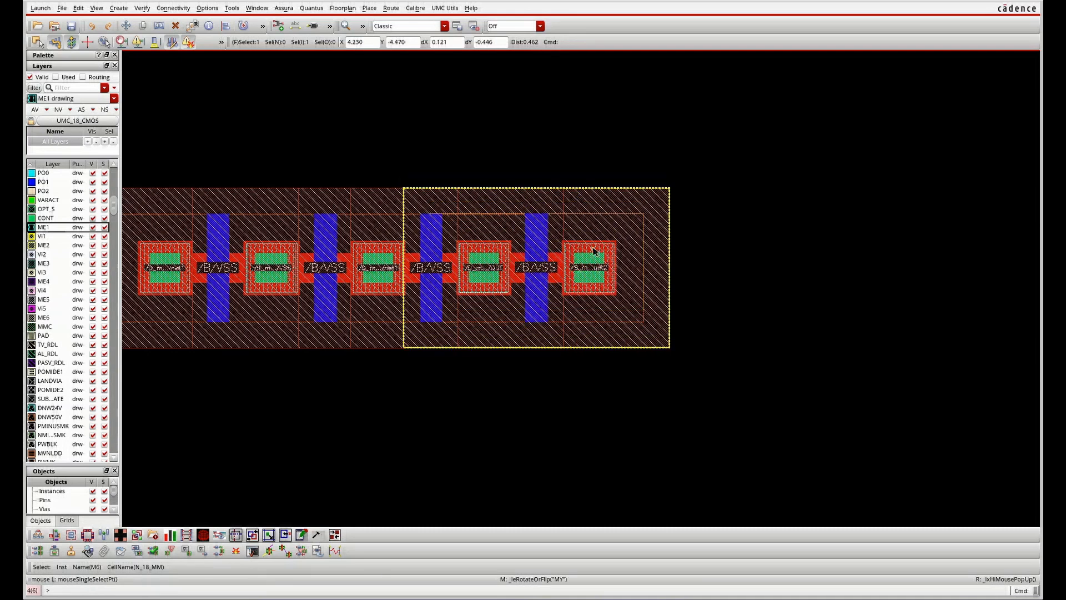
Bring M9 closer to the NMOS row, check its terminal nets and flip it horizontally so its net2 drain faces M6.
ctrl+scroll(595, 251, down, 2)
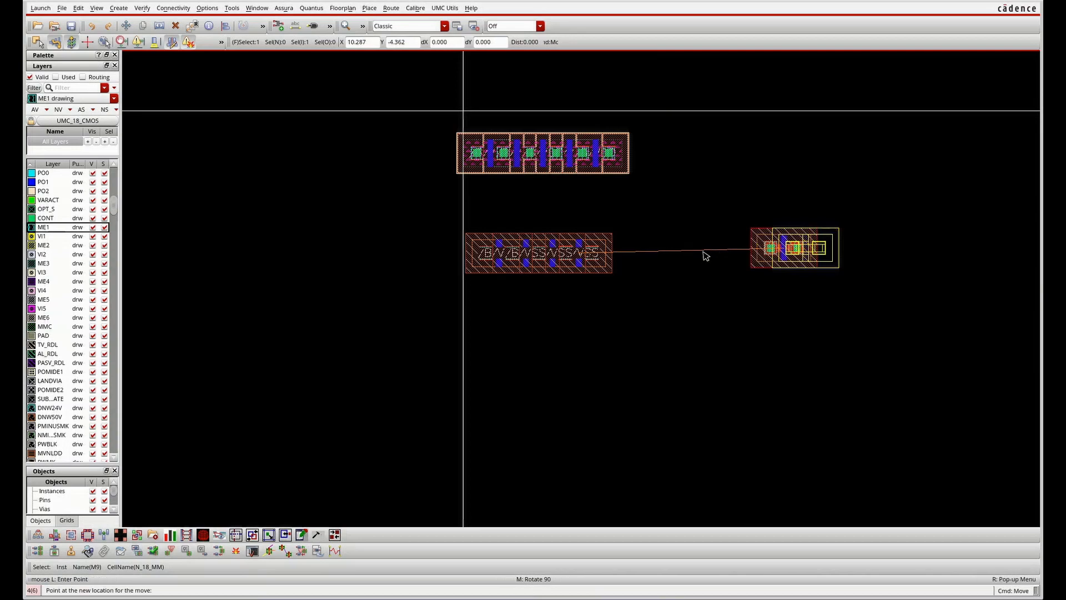
key(m)
click(591, 254)
ctrl+scroll(655, 245, up, 4)
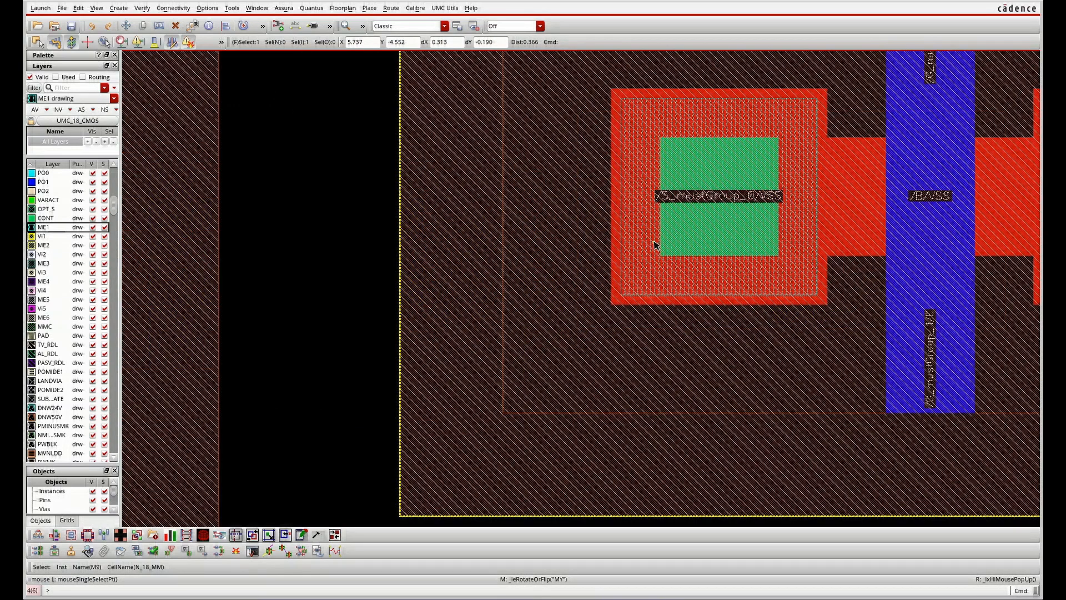
ctrl+scroll(656, 244, down, 1)
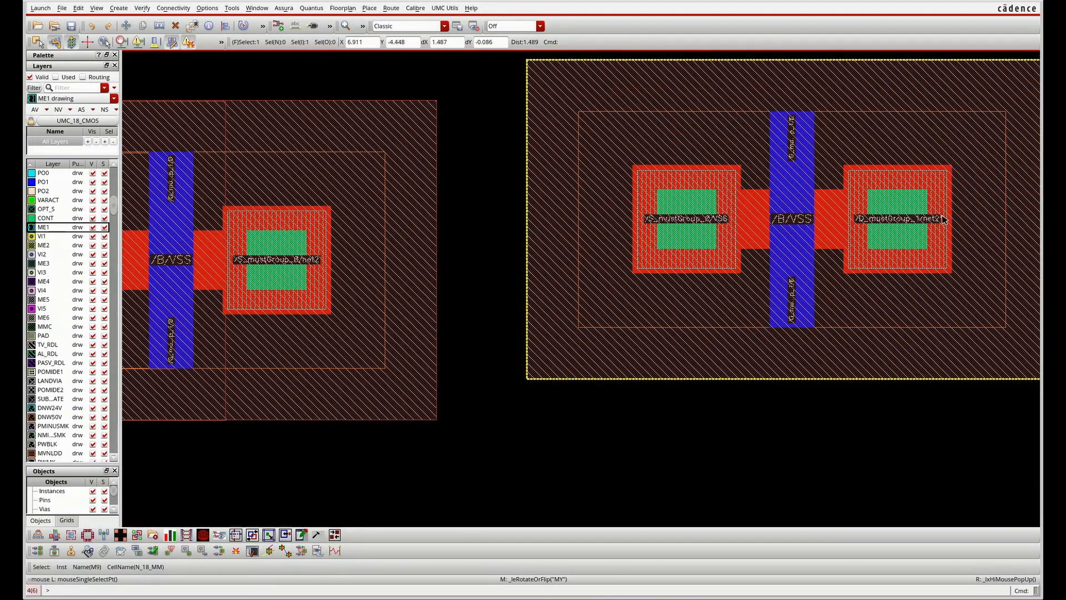
ctrl+scroll(695, 220, down, 1)
right_click(699, 221)
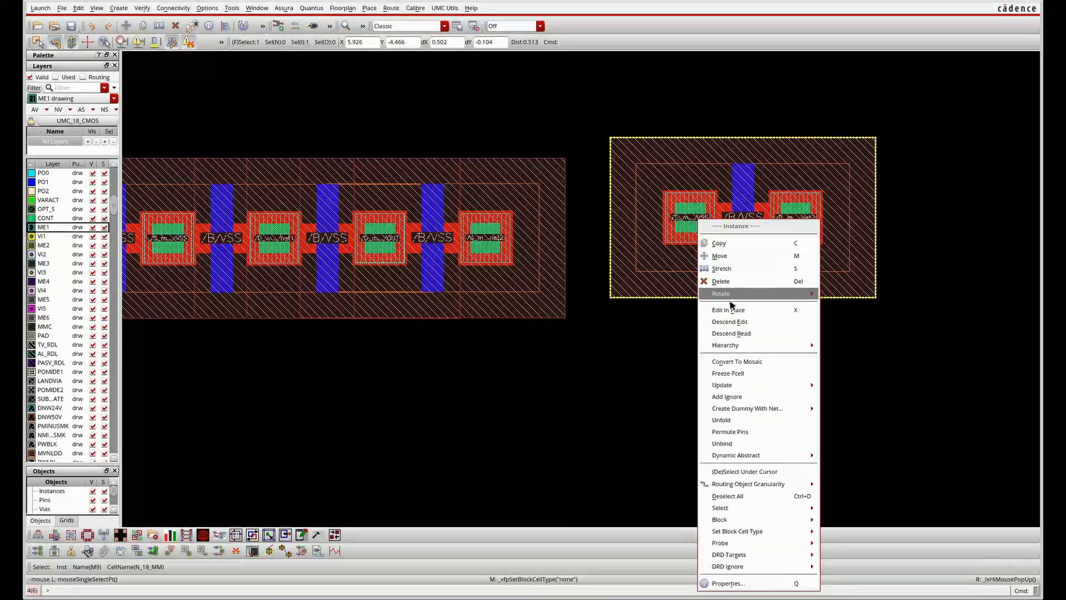
mouse_move(739, 295)
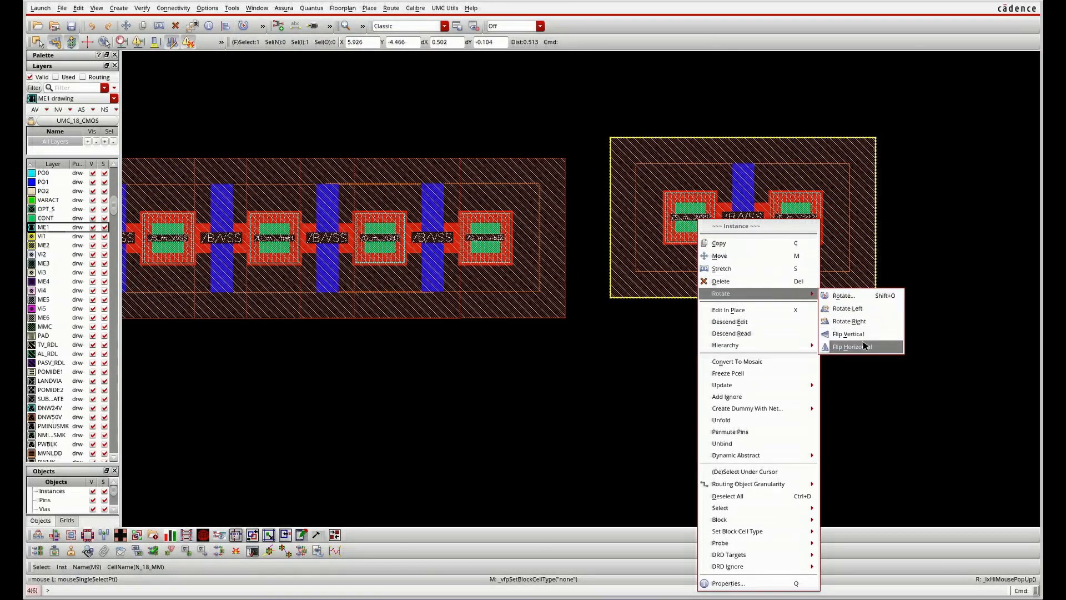
click(845, 338)
Move M9 left so its net2 drain overlaps the net2 source of M6, and nudge it up about 0.008 to align their top edges.
key(m)
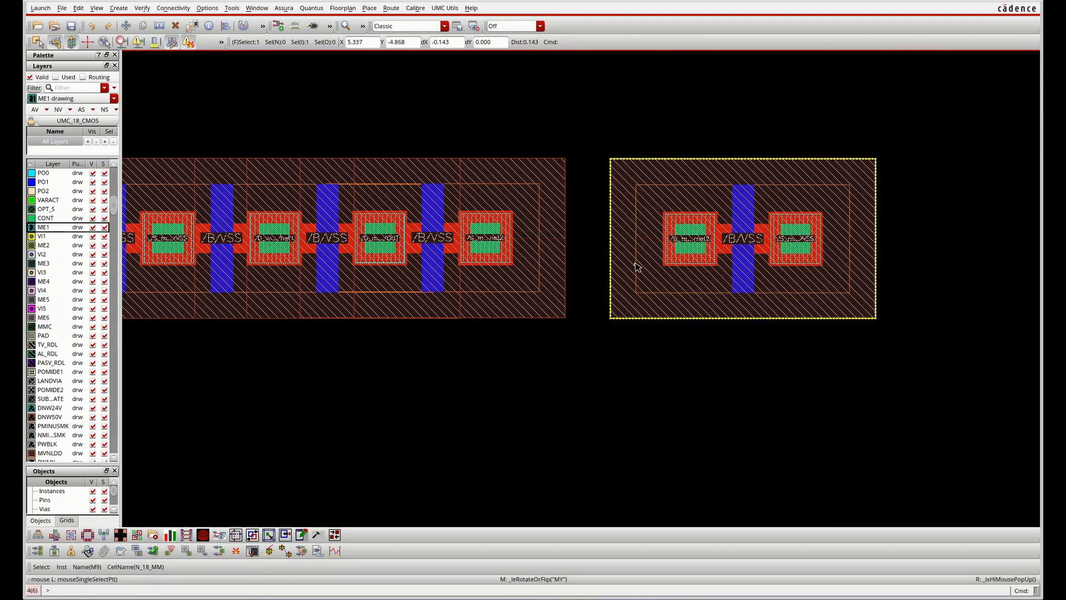
click(636, 266)
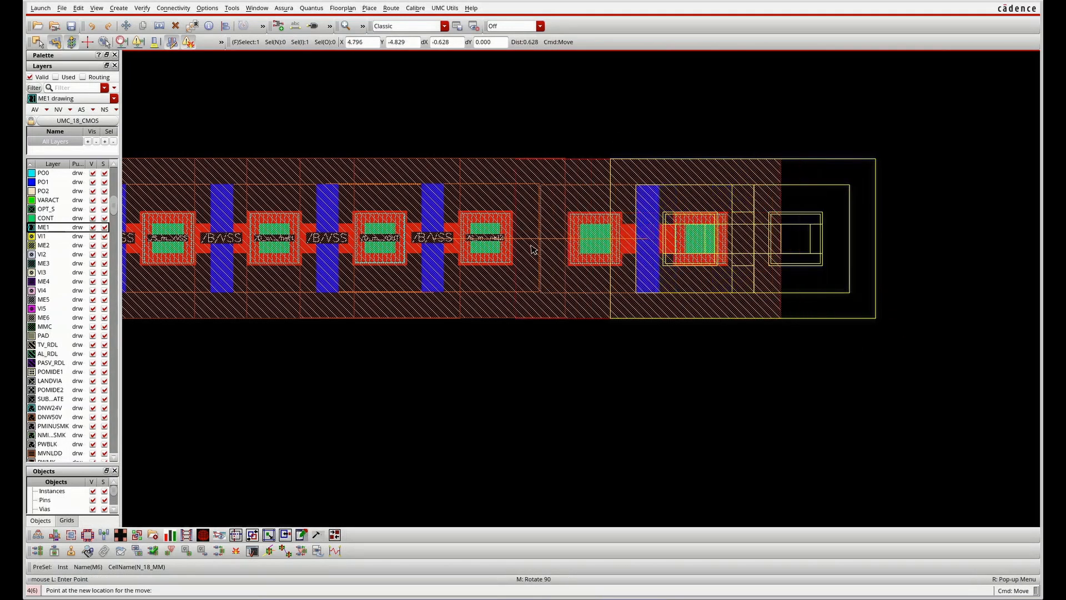
click(433, 239)
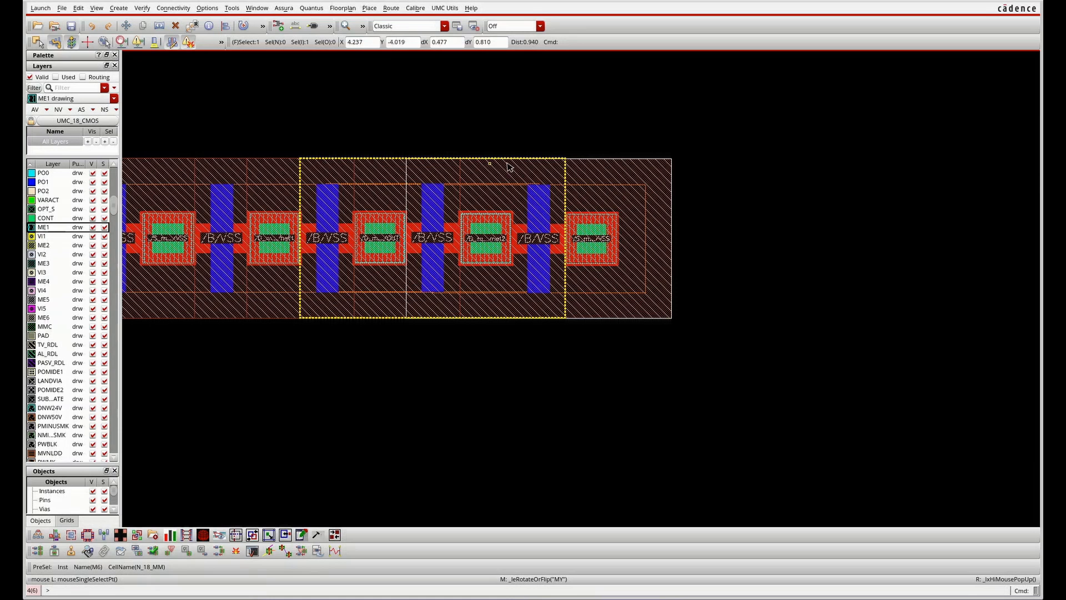
scroll(583, 162, up, 1)
click(636, 163)
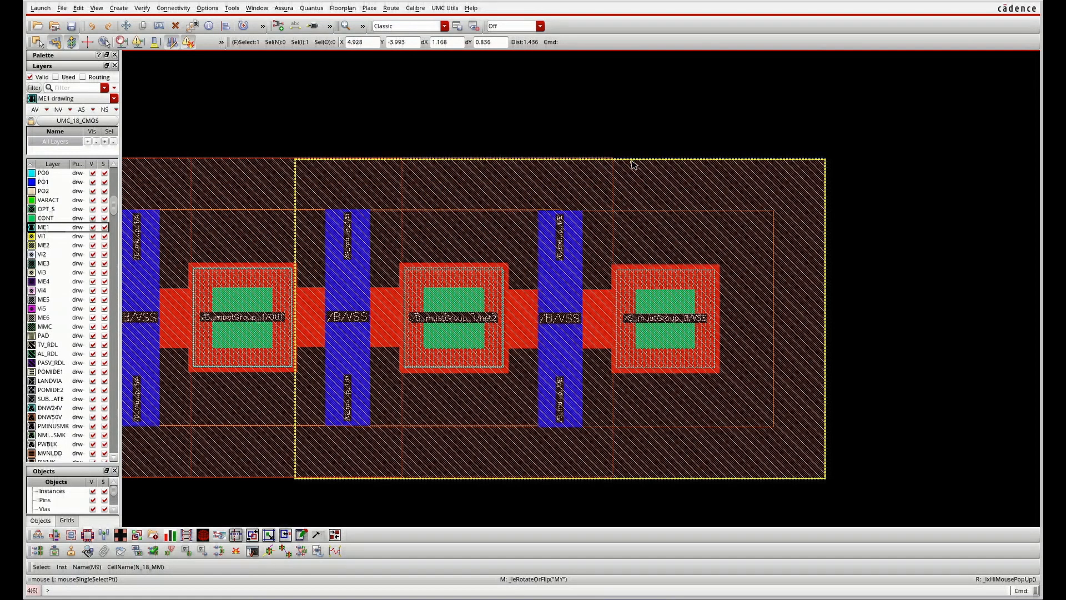
key(m)
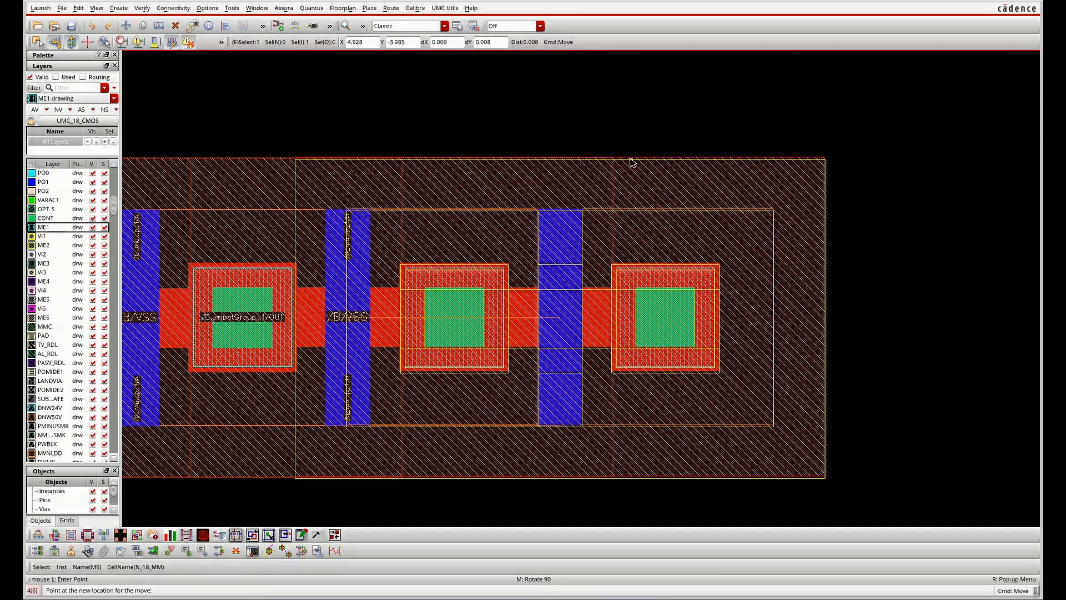
click(632, 162)
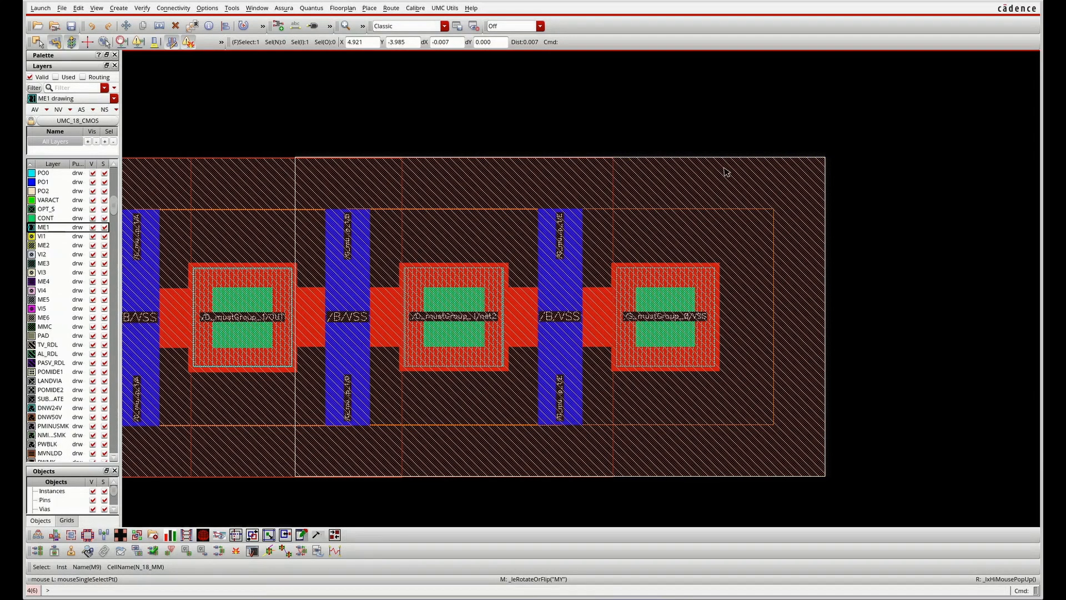
Move all five NMOS transistors up together towards the PMOS row and align the left edges of the two rows.
scroll(882, 207, down, 2)
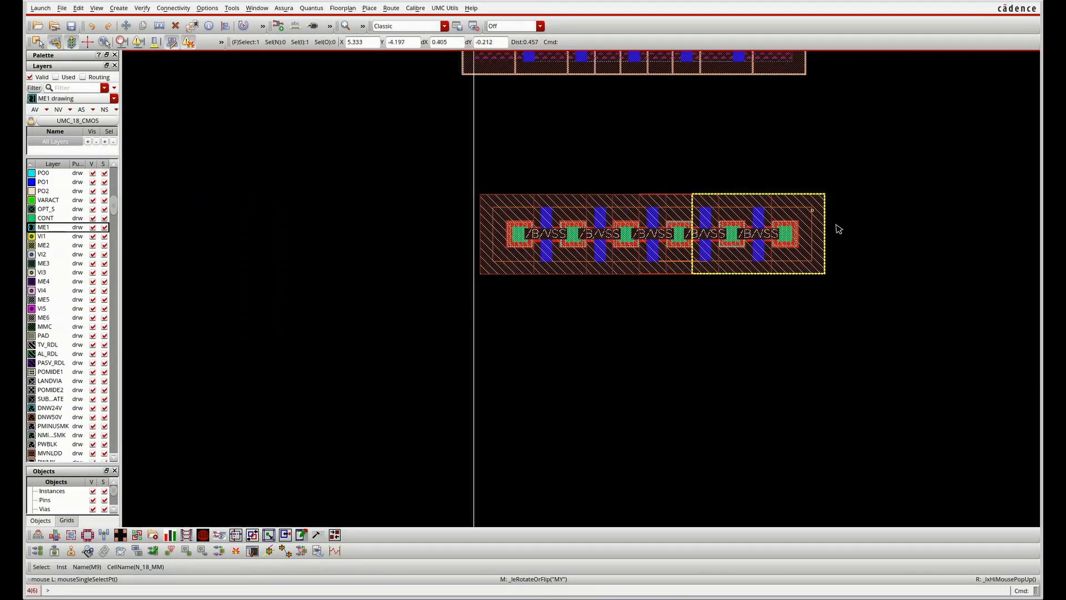
drag(900, 335, 409, 165)
drag(490, 211, 492, 153)
key(m)
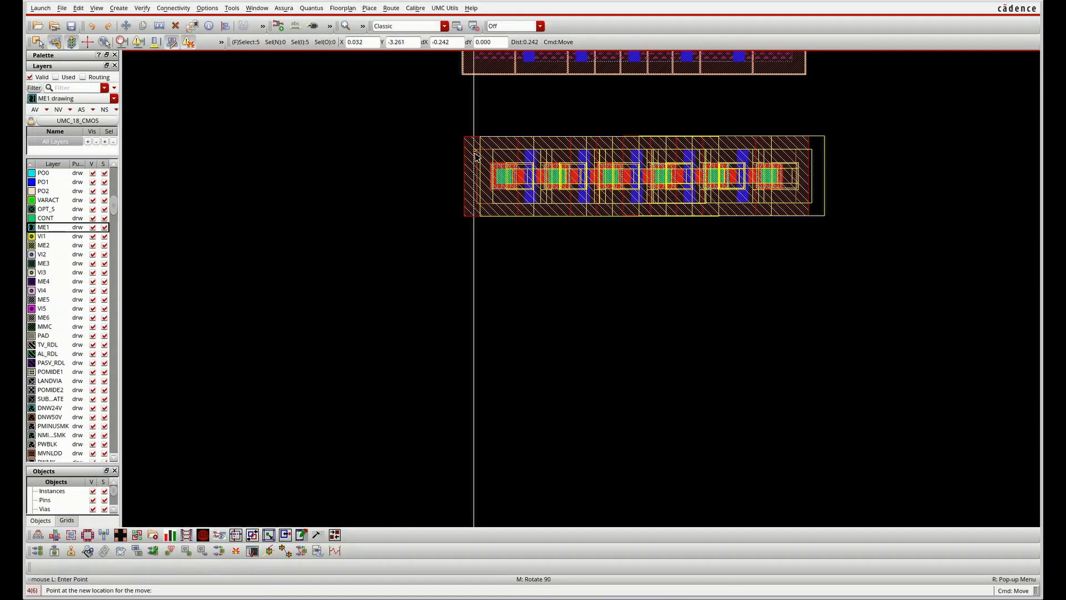
click(476, 156)
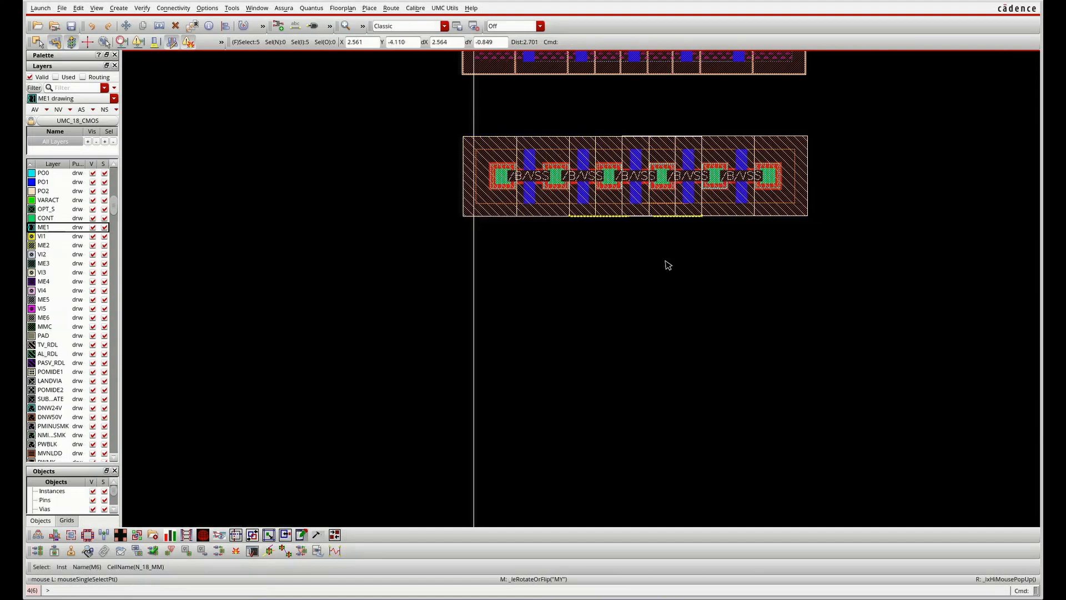
Move both transistor rows together so their left edges lie on the vertical axis, with the PMOS row just below the origin.
scroll(695, 318, down, 2)
scroll(659, 230, up, 3)
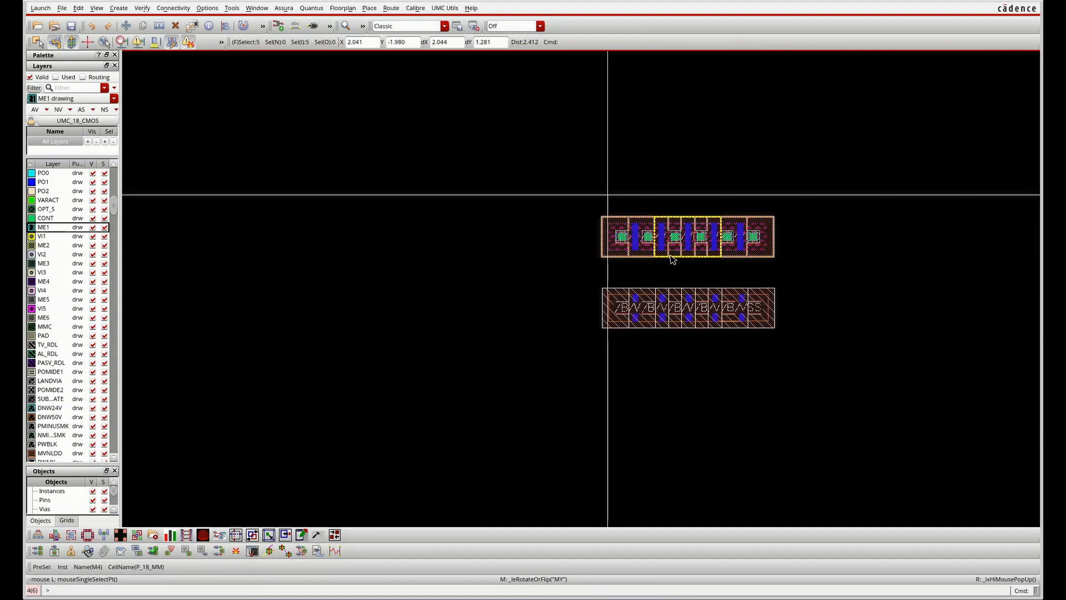
scroll(663, 225, down, 1)
drag(915, 392, 488, 149)
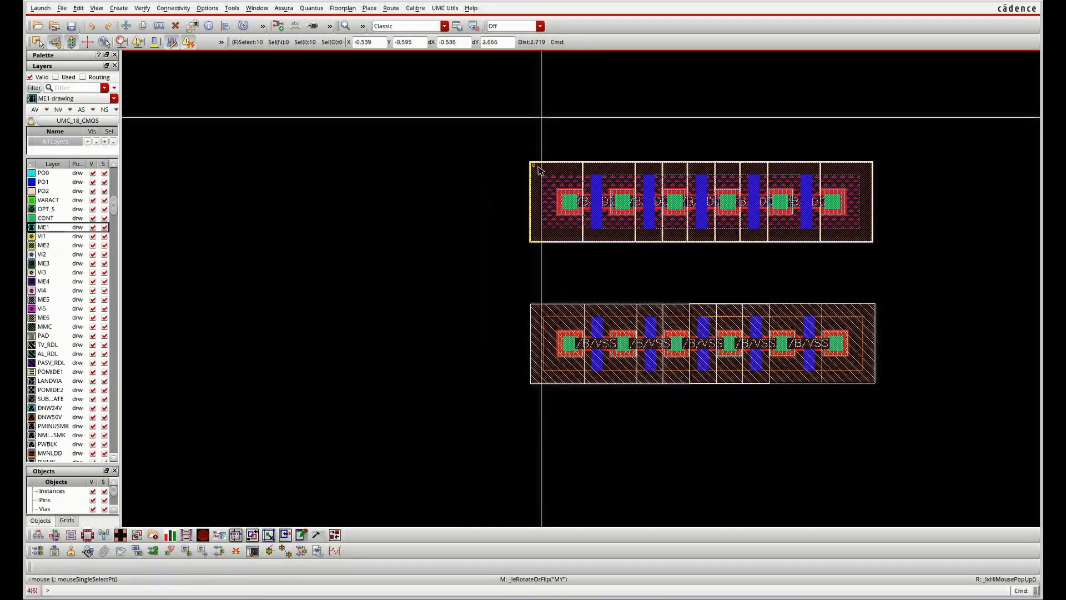
key(m)
click(569, 171)
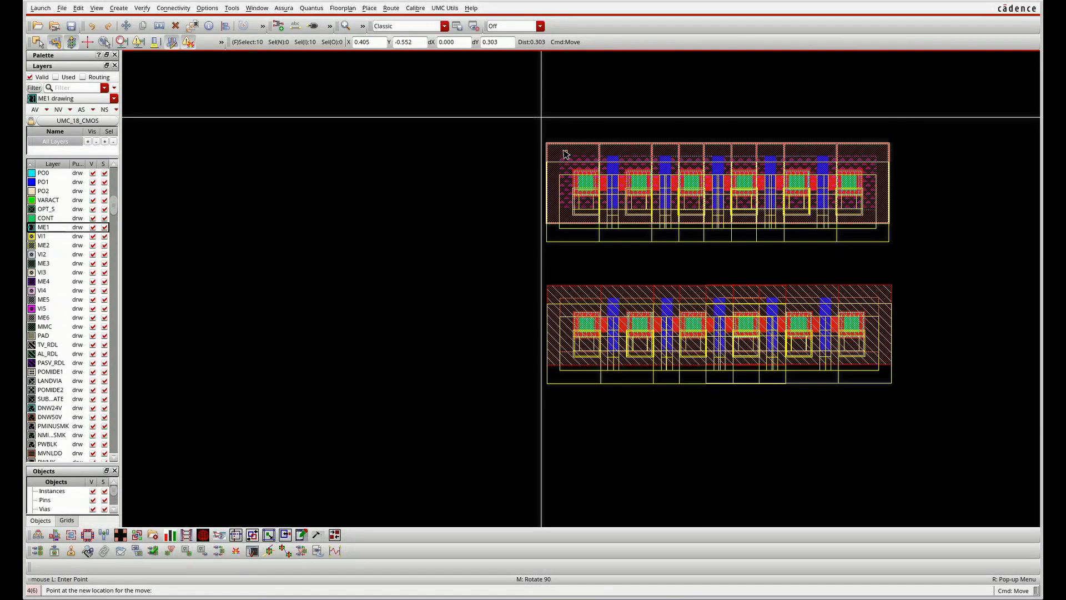
click(566, 154)
drag(563, 162, 559, 162)
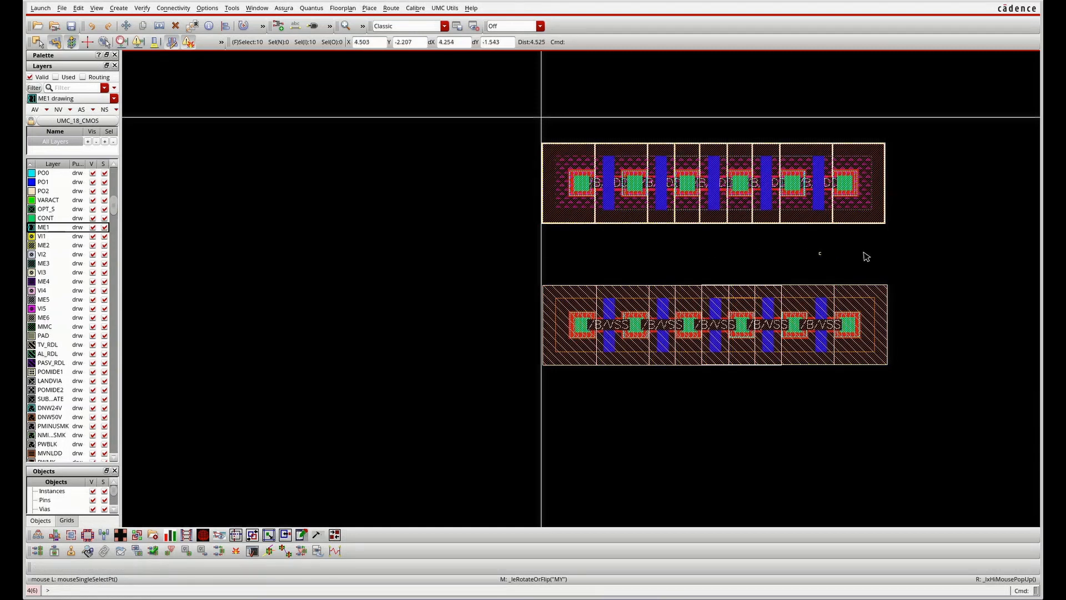
click(926, 257)
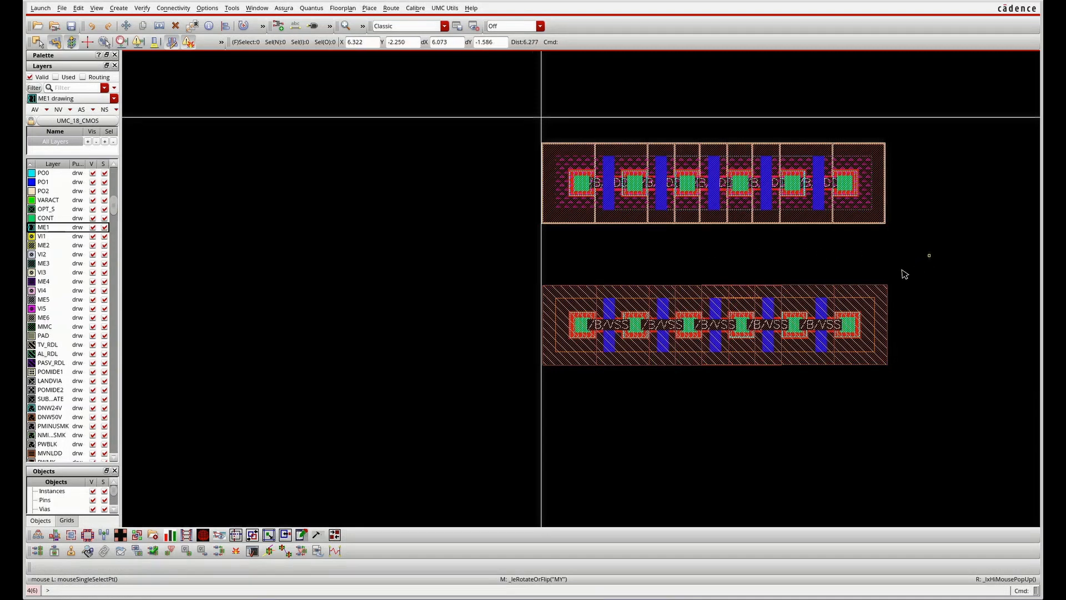
click(56, 110)
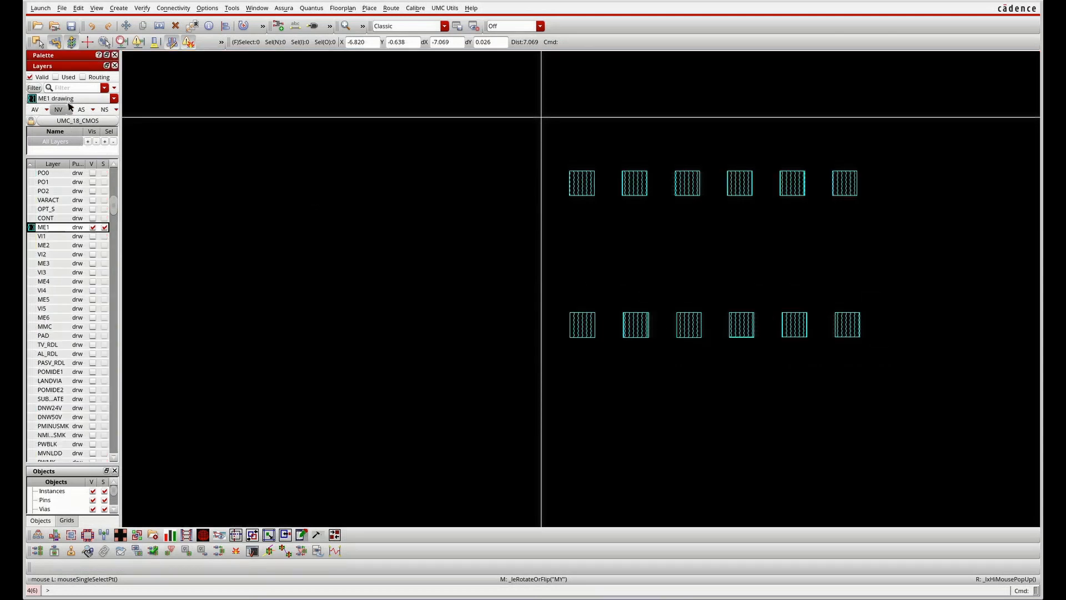
click(70, 100)
click(79, 89)
text(dif)
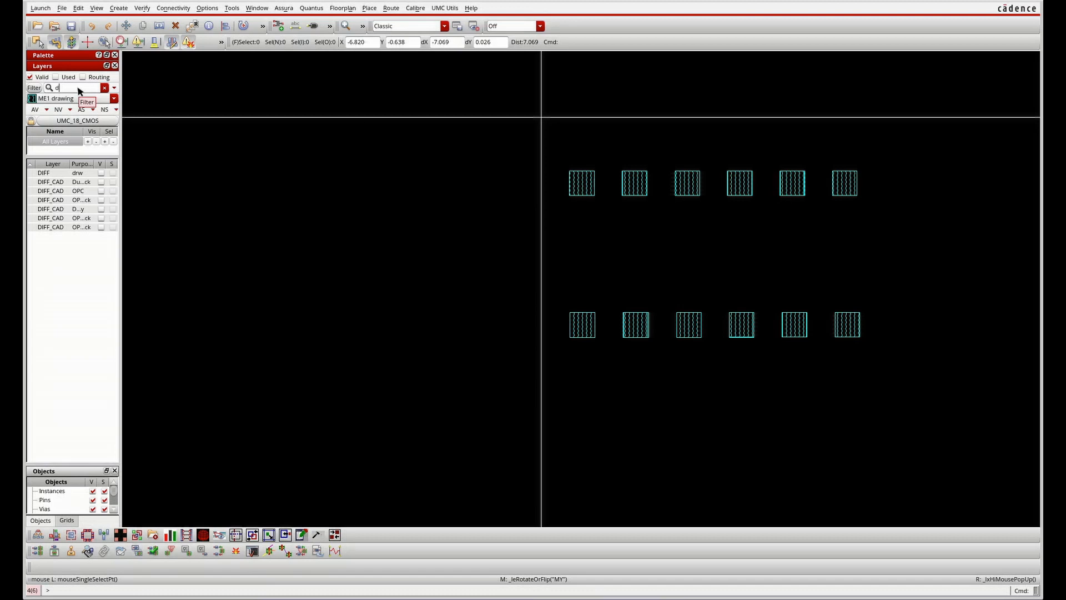
scroll(86, 221, up, 1)
scroll(86, 221, down, 1)
scroll(85, 221, down, 4)
scroll(85, 221, down, 5)
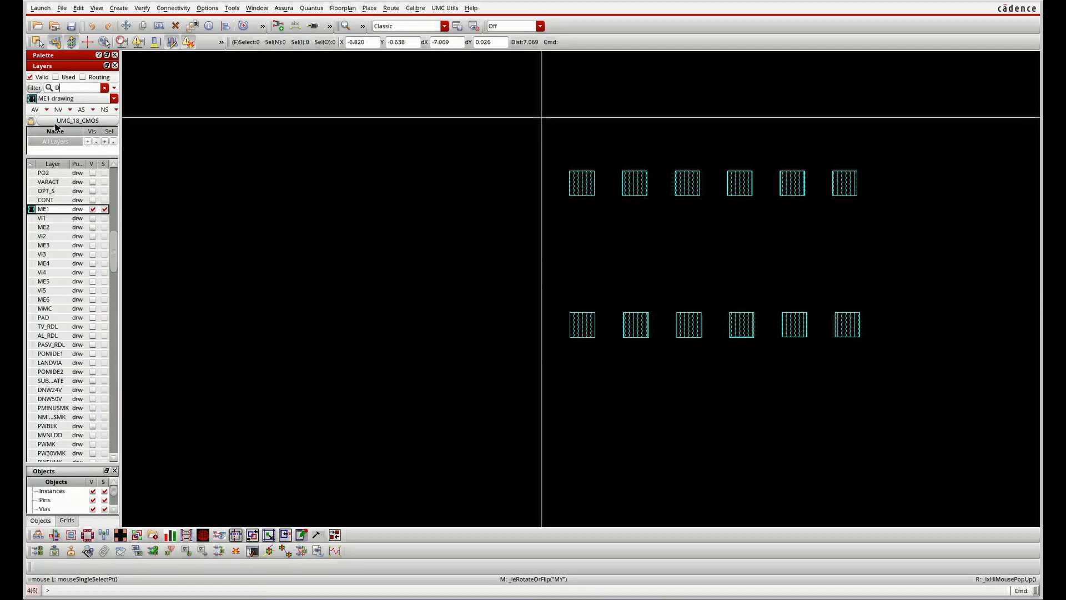
click(35, 110)
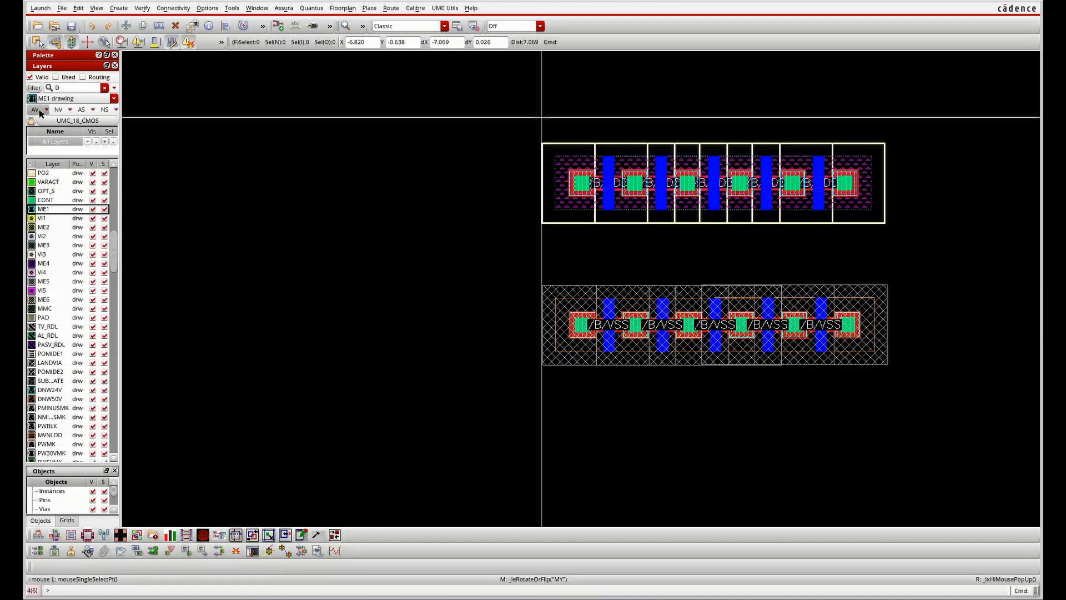
Filter the layers for DI, show only DIFF drawing to examine the diffusion in both rows, and make all layers visible again.
double_click(65, 90)
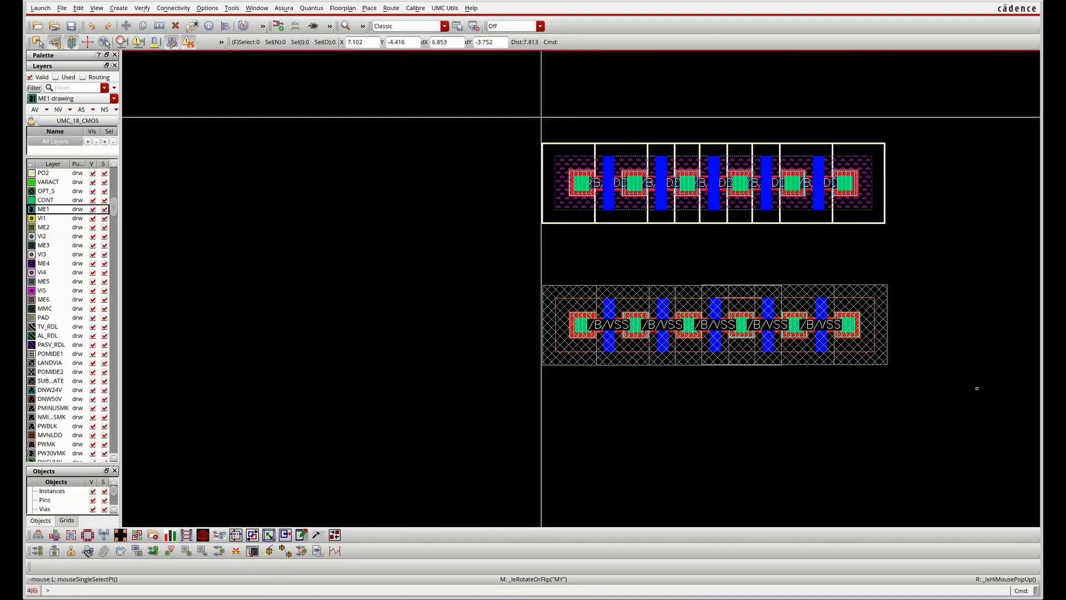
text(DI)
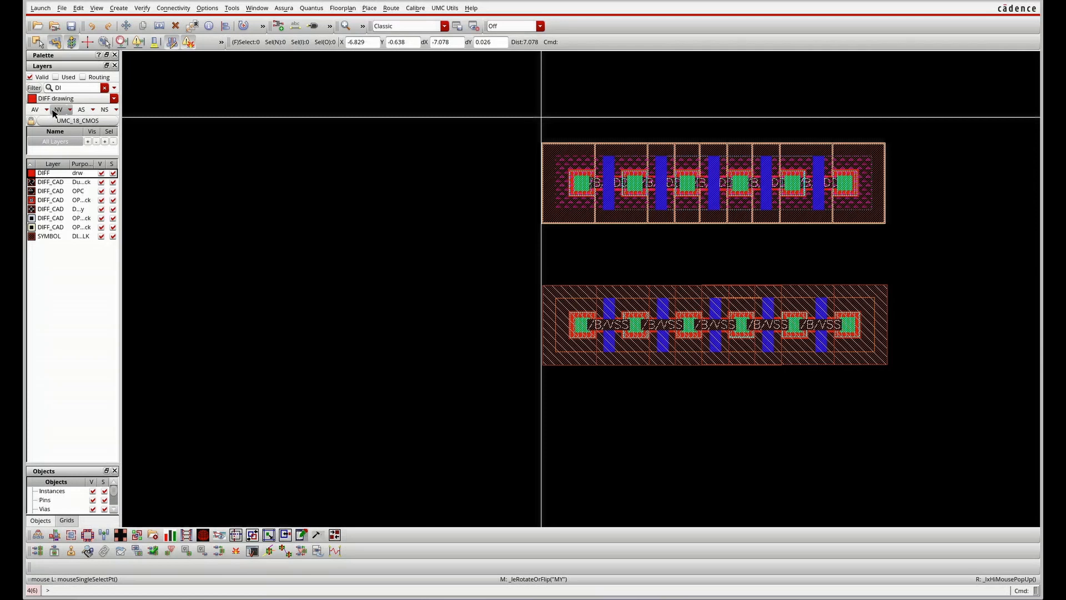
click(58, 110)
double_click(74, 89)
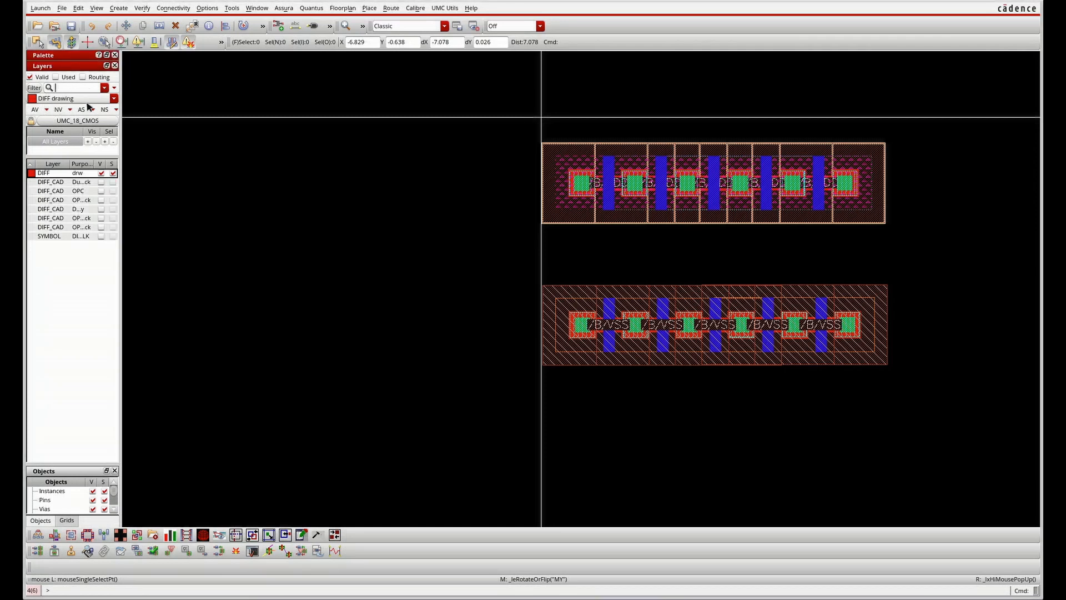
click(58, 109)
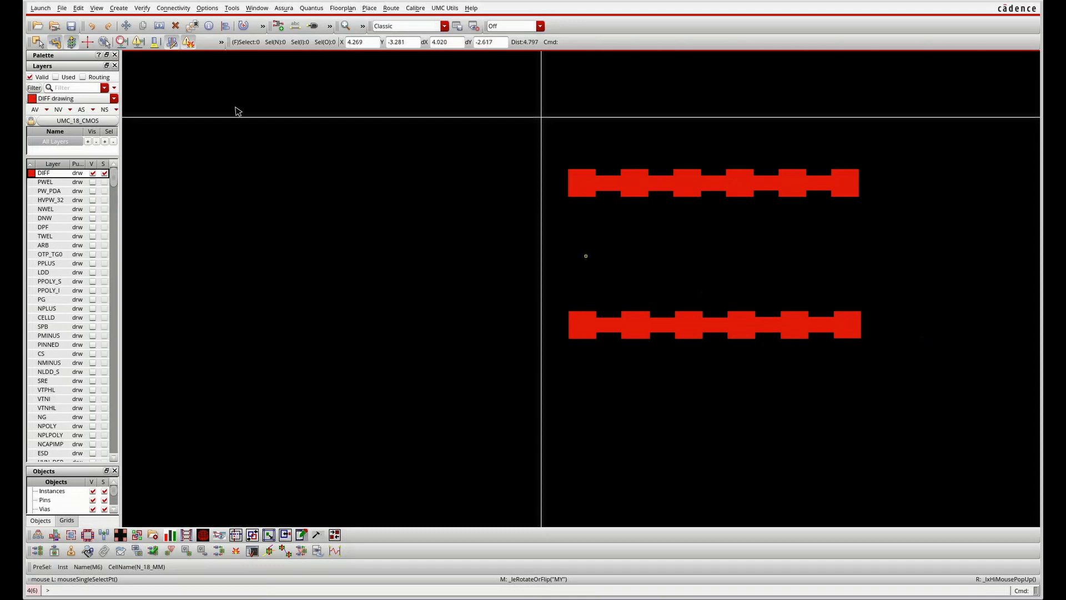
click(35, 109)
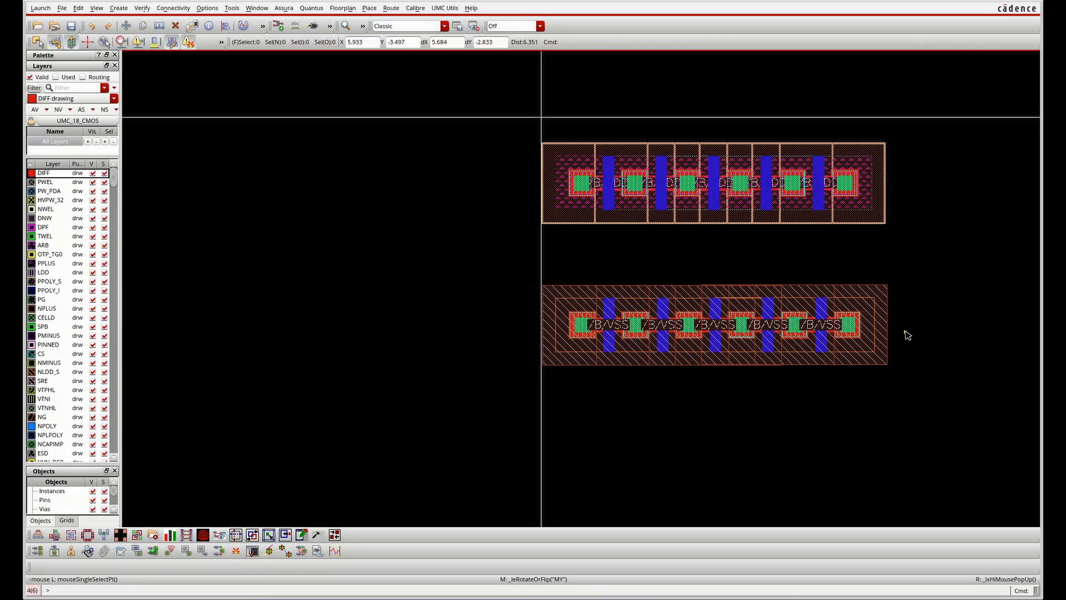
Place a vertical ruler about 5.6 long beside the transistor rows, starting just above the PMOS row and ending below the NMOS row.
key(k)
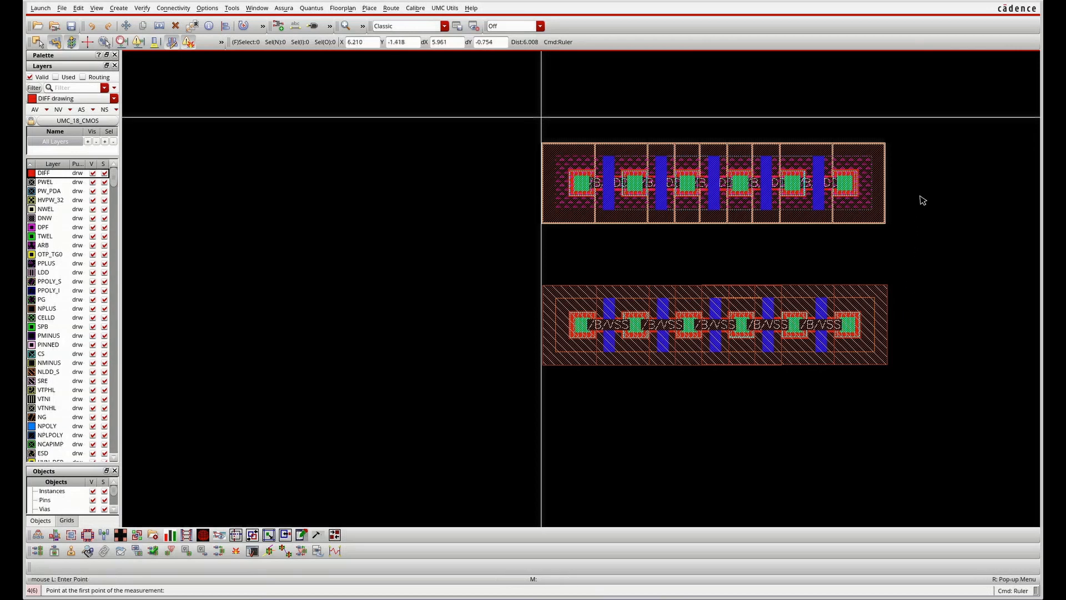
click(895, 133)
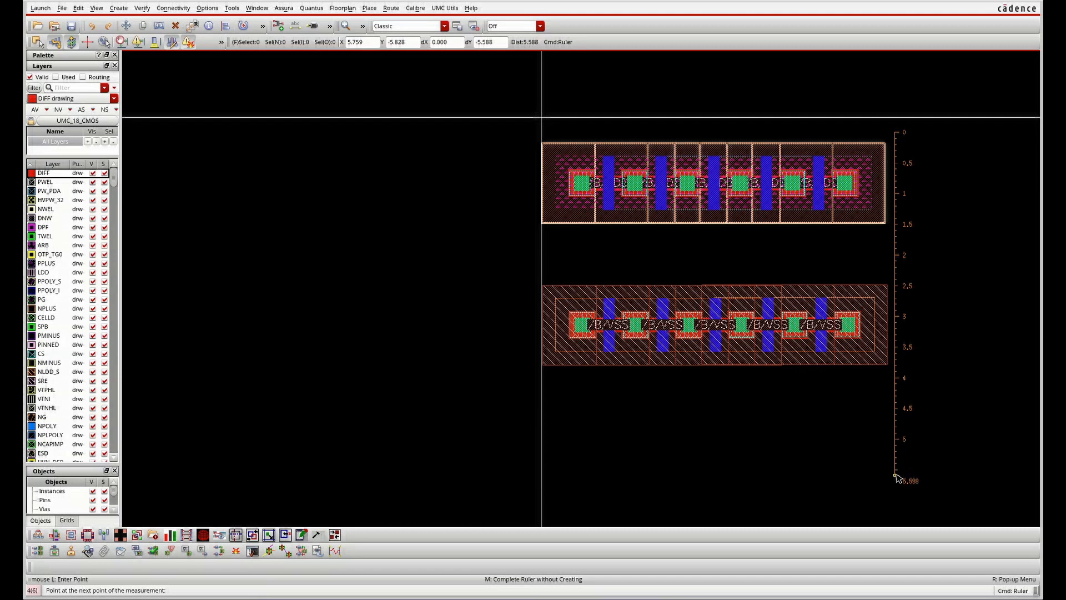
click(836, 485)
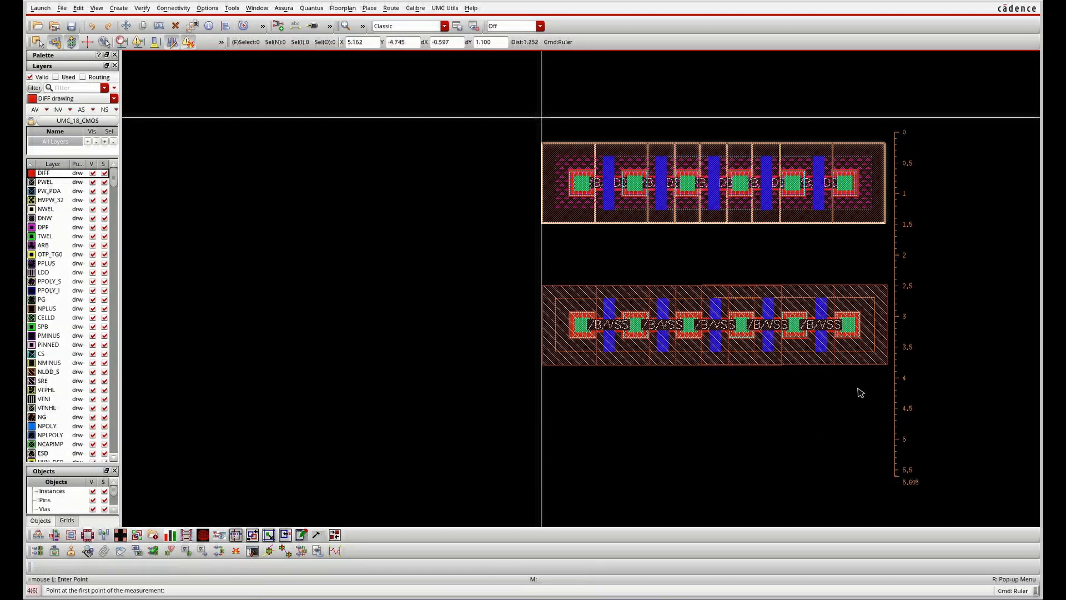
key(Escape)
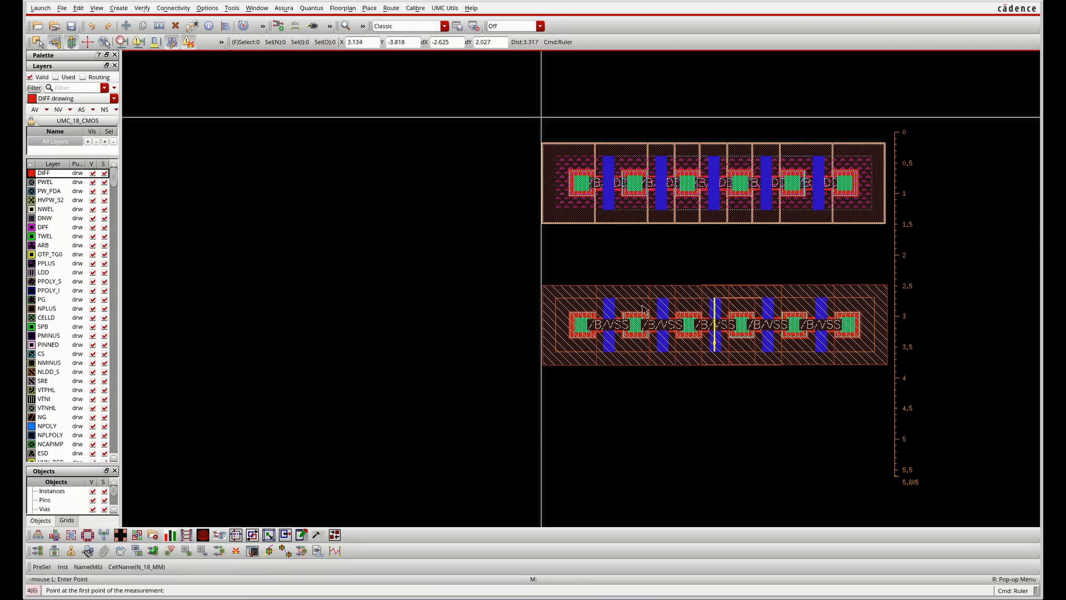
Move all five NMOS transistors straight down about 1.2 to widen the gap below the PMOS row.
drag(516, 275, 907, 419)
drag(760, 305, 763, 378)
click(764, 378)
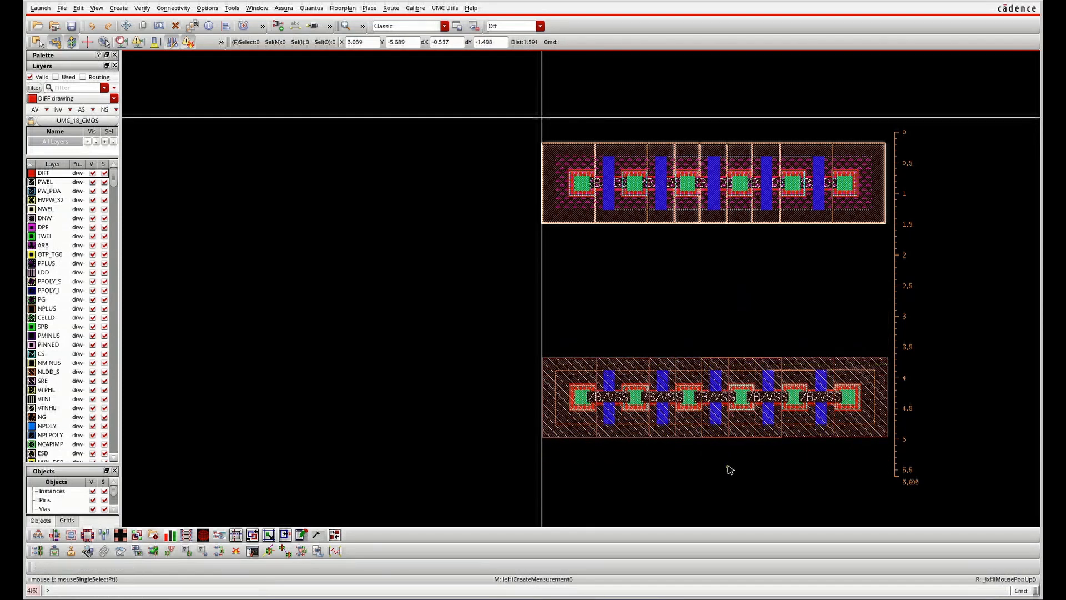
Filter the layers for me1 and make ME1 drawing the active layer.
click(79, 89)
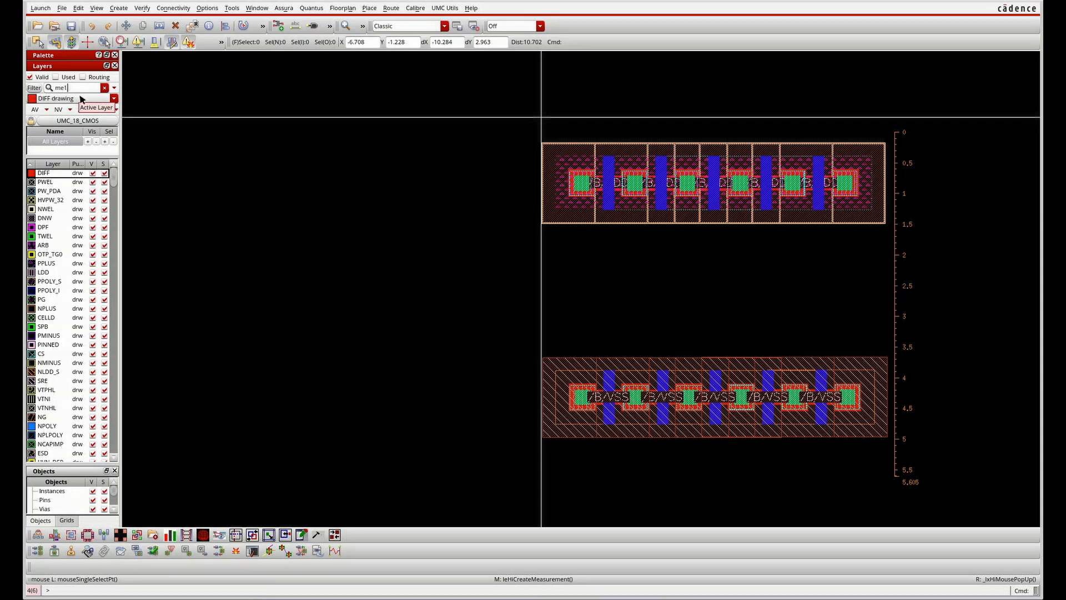
click(55, 174)
key(r)
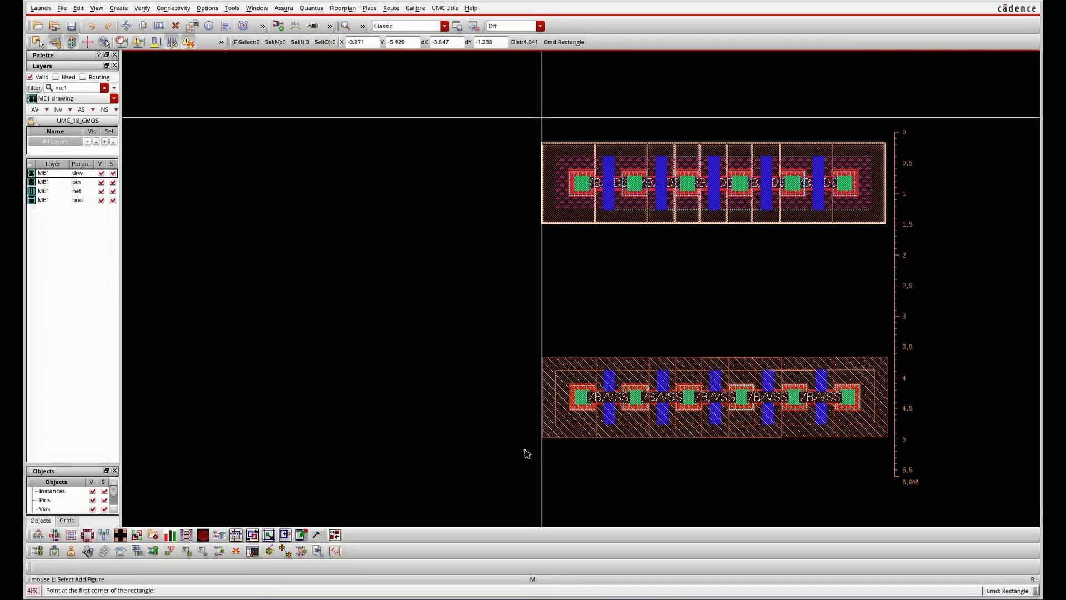
key(p)
click(549, 466)
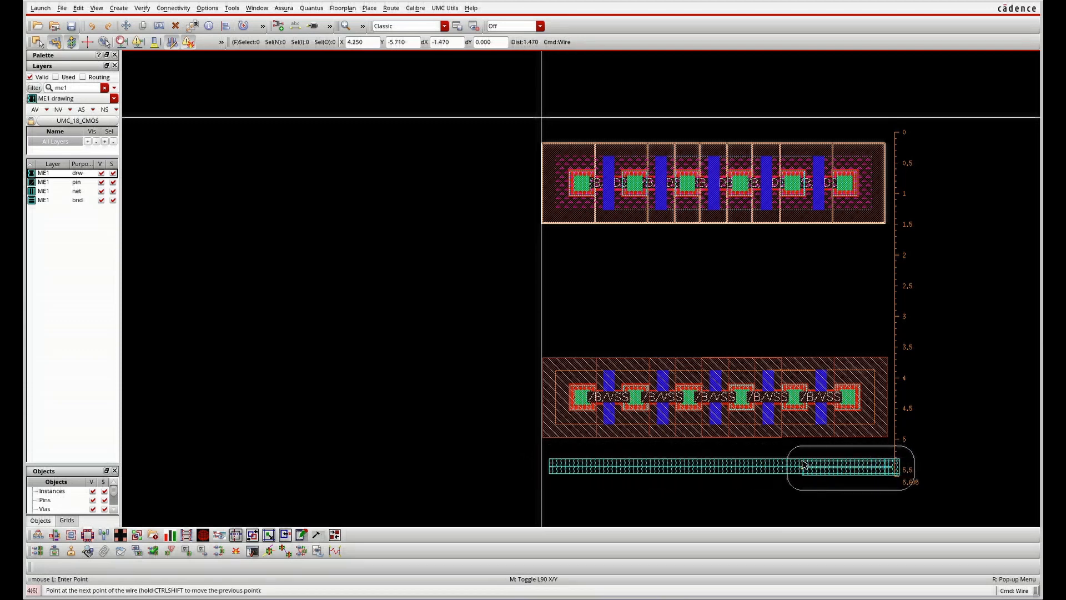
key(Escape)
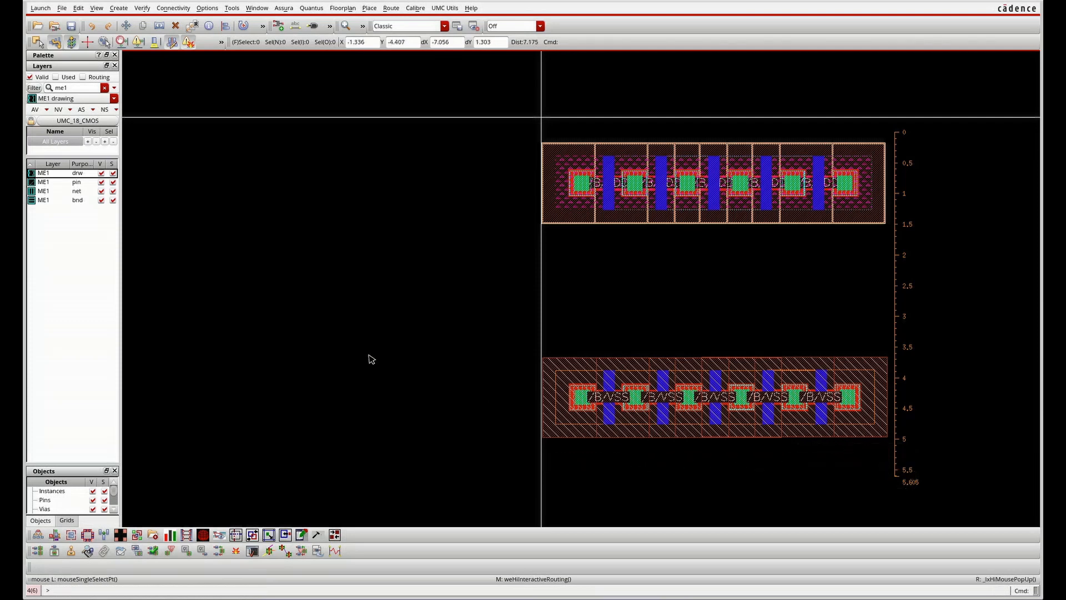
Draw two horizontal ME1 wires, one about 5.3 long below the NMOS row and one about 5.6 long above the PMOS row.
key(p)
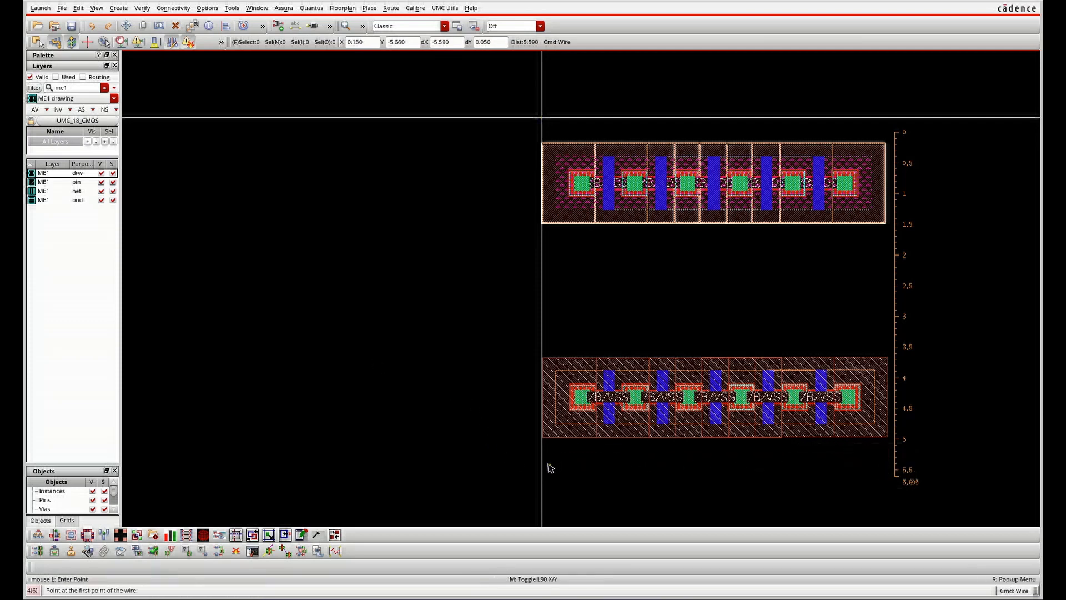
click(549, 467)
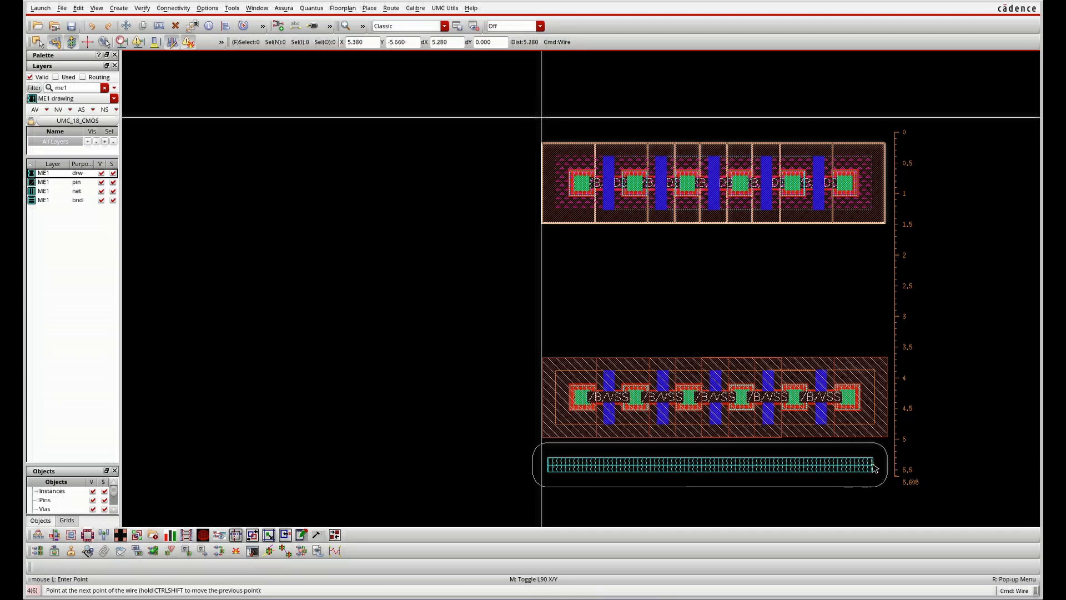
double_click(875, 469)
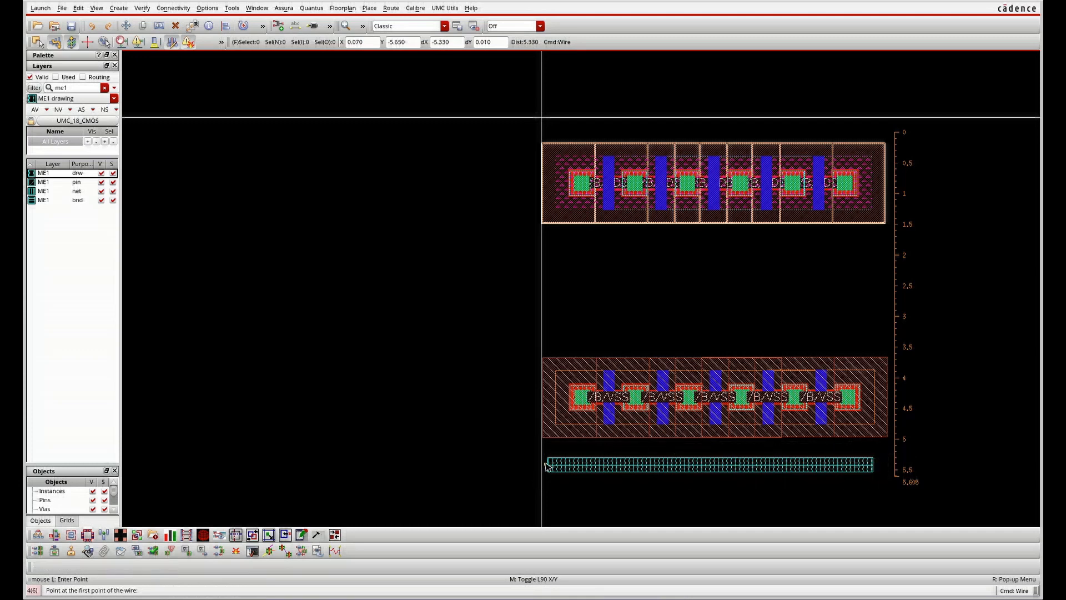
click(556, 129)
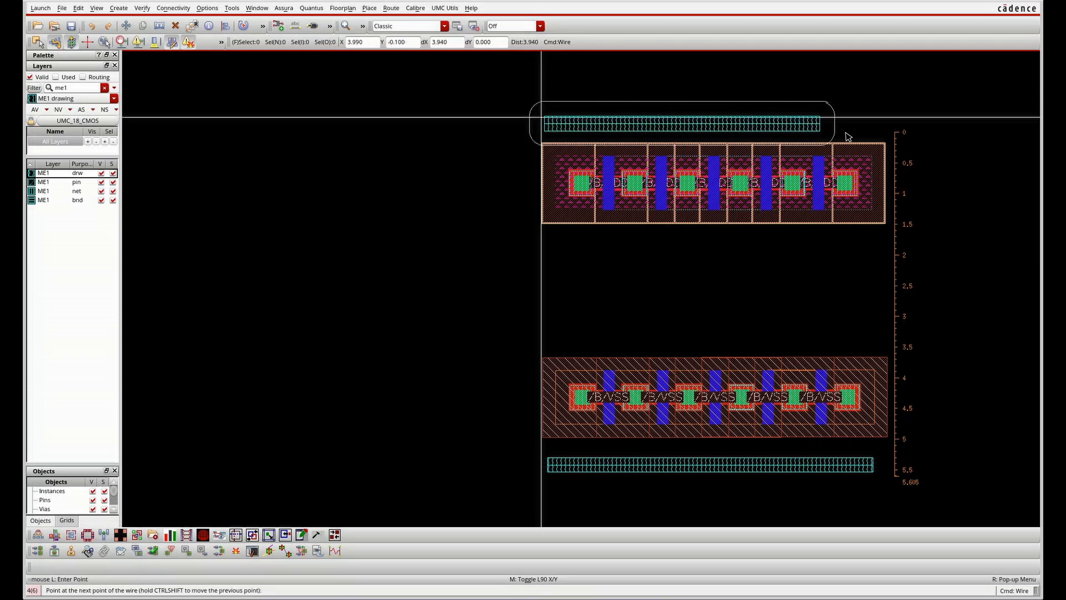
double_click(890, 132)
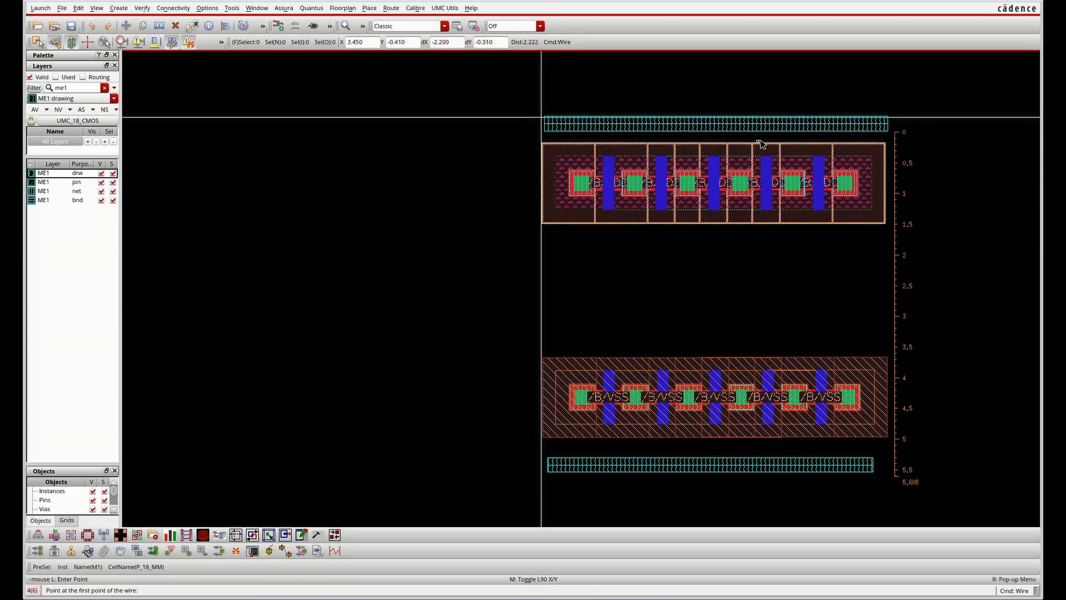
key(Escape)
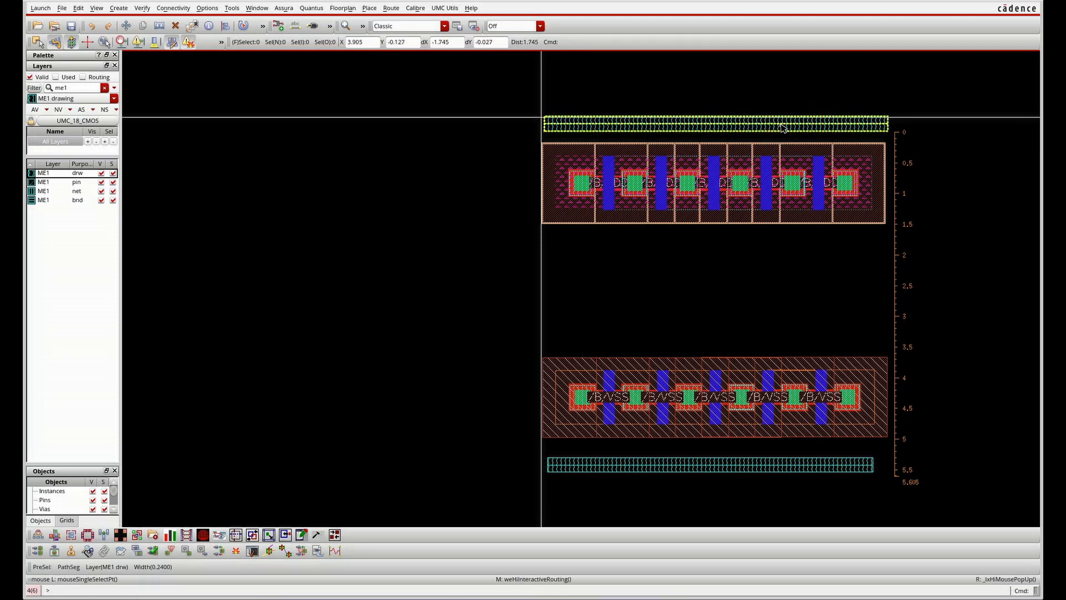
right_click(782, 127)
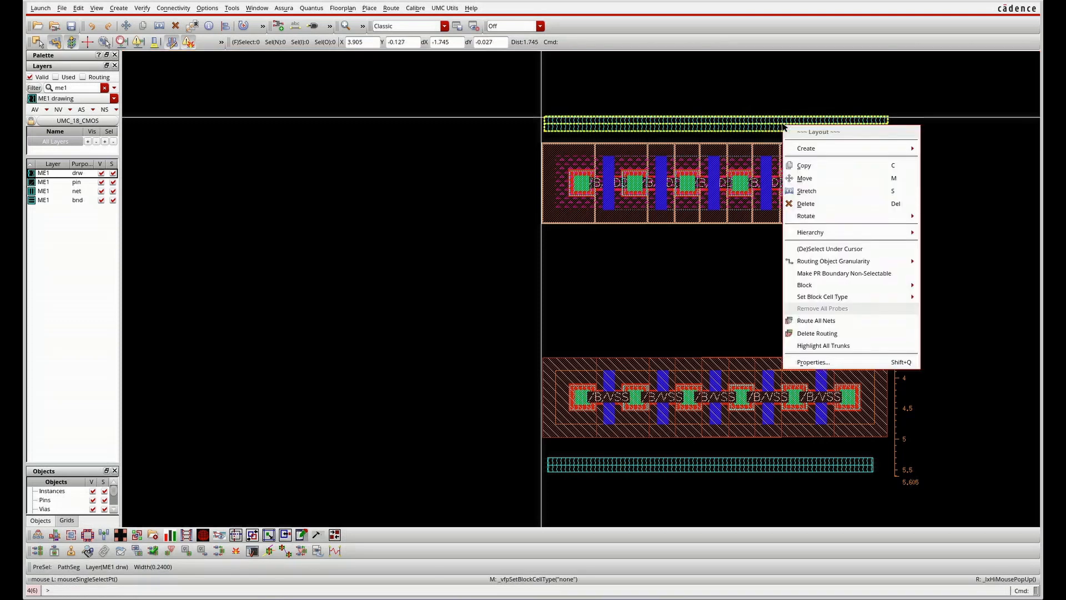
click(815, 363)
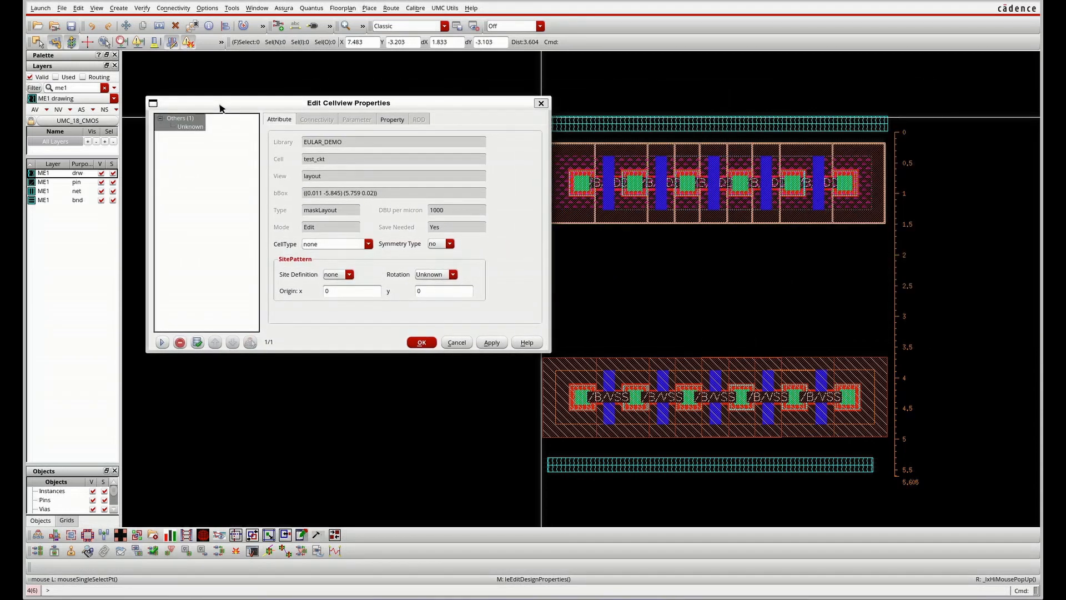
click(386, 120)
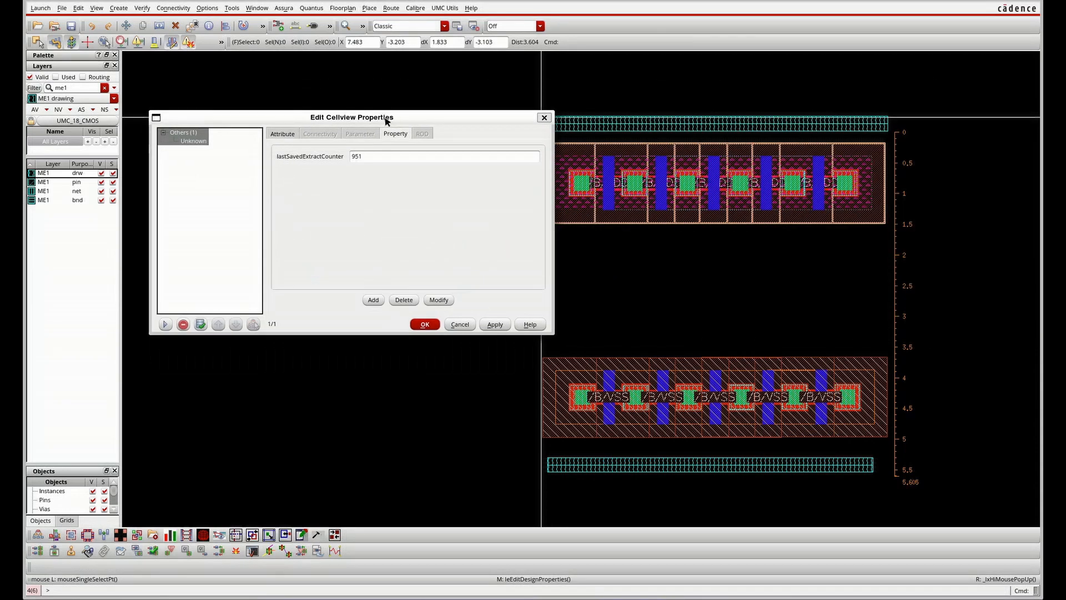
click(282, 134)
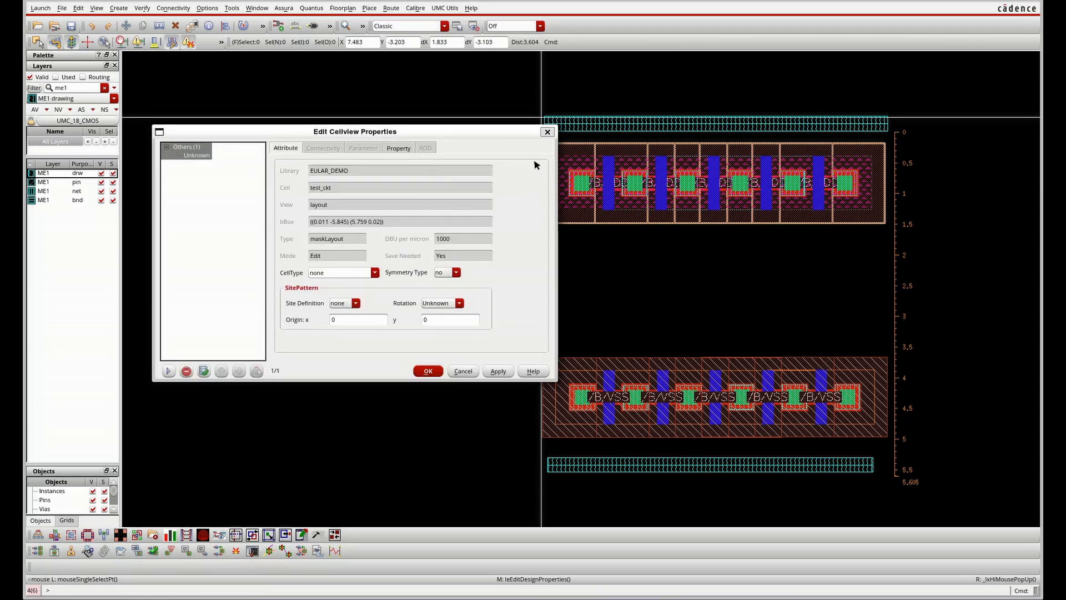
click(548, 131)
Set the width of the ME1 wire above the PMOS row to 0.74.
click(551, 127)
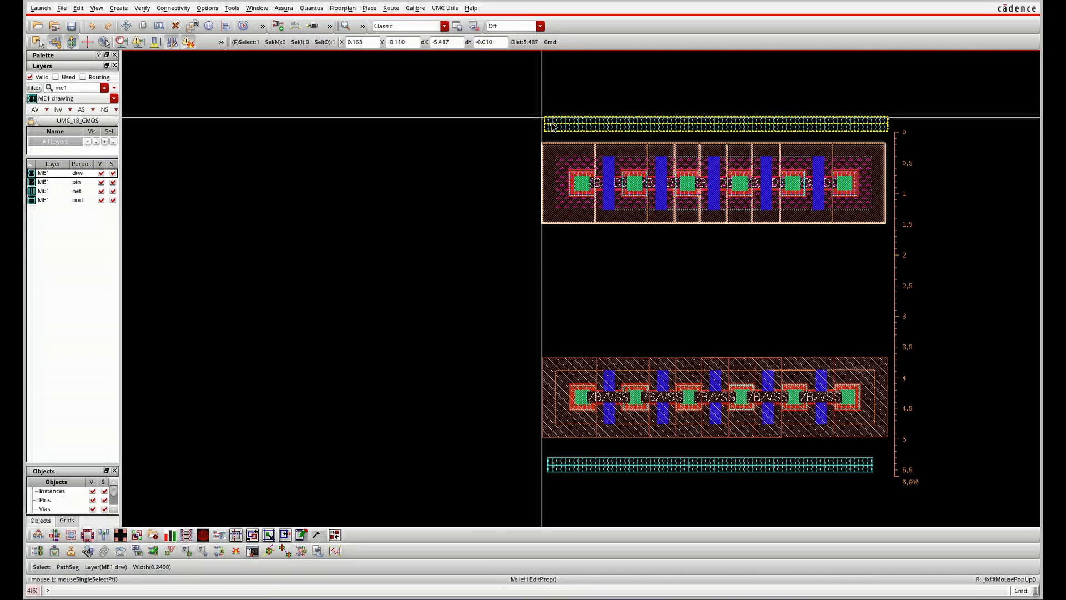
key(ctrl+d)
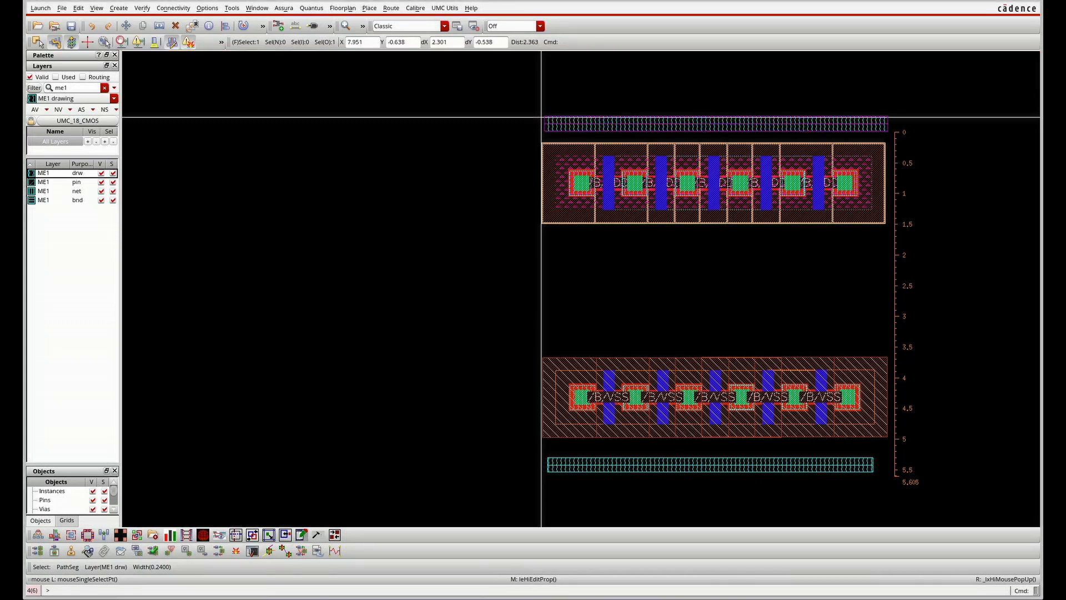
click(106, 43)
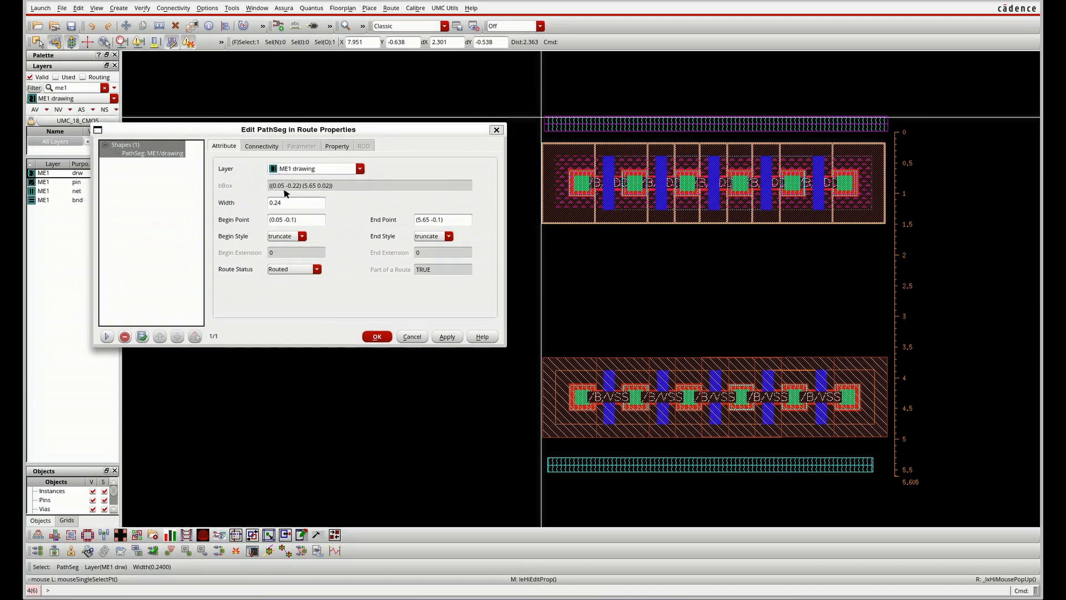
click(279, 203)
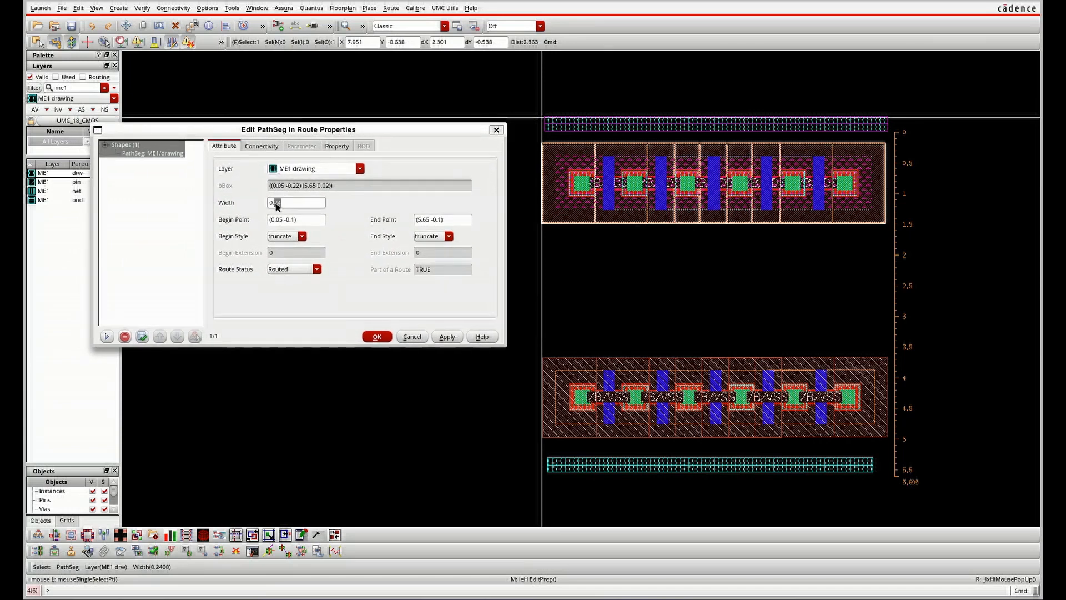
text(7)
click(444, 337)
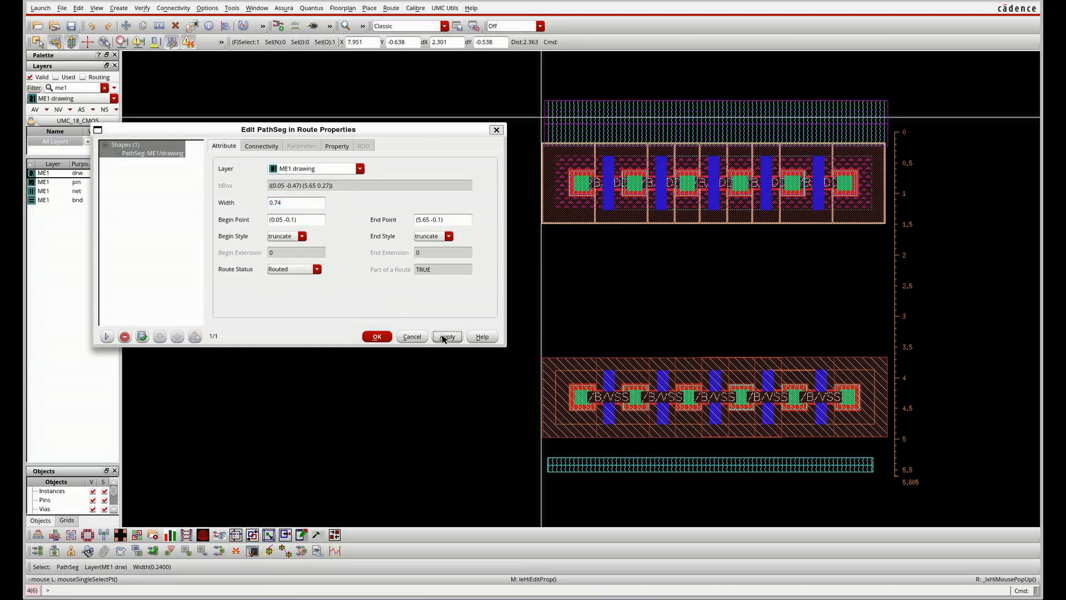
click(371, 336)
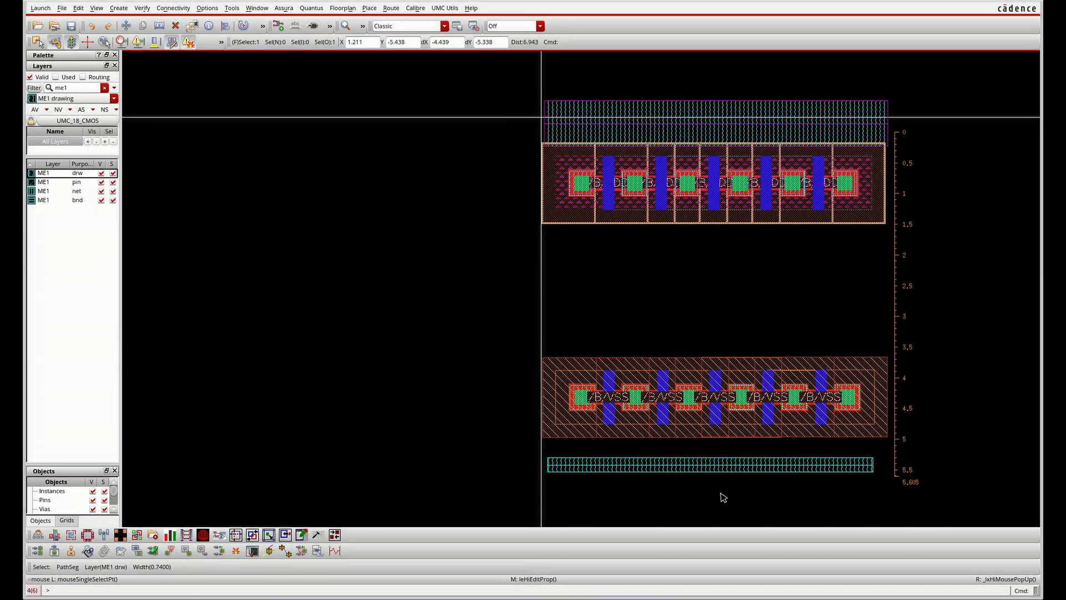
Set the width of the ME1 wire below the NMOS row to 0.74.
click(707, 471)
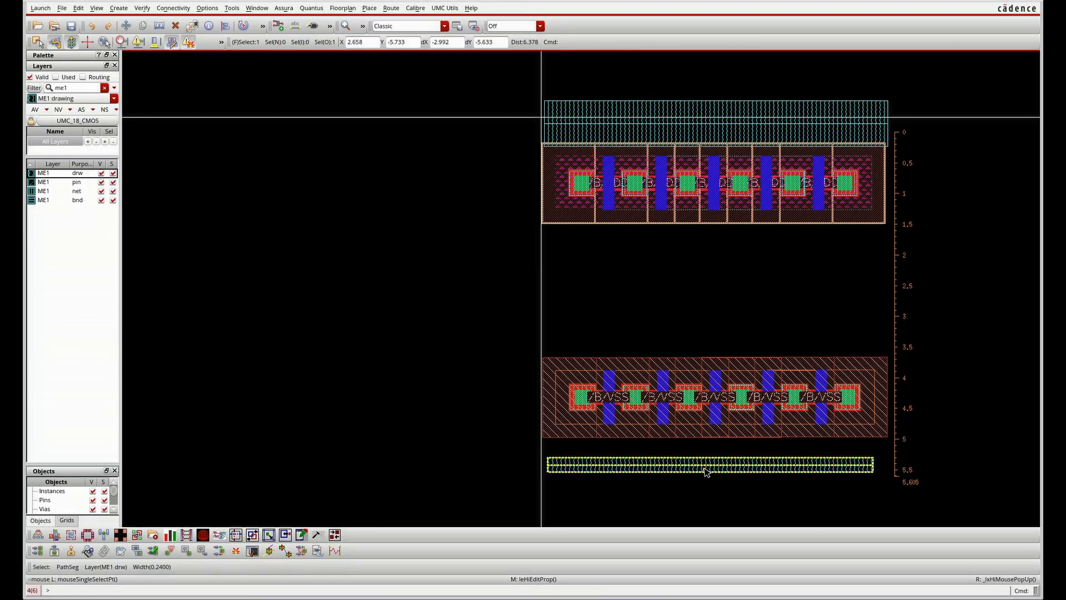
middle_click(706, 473)
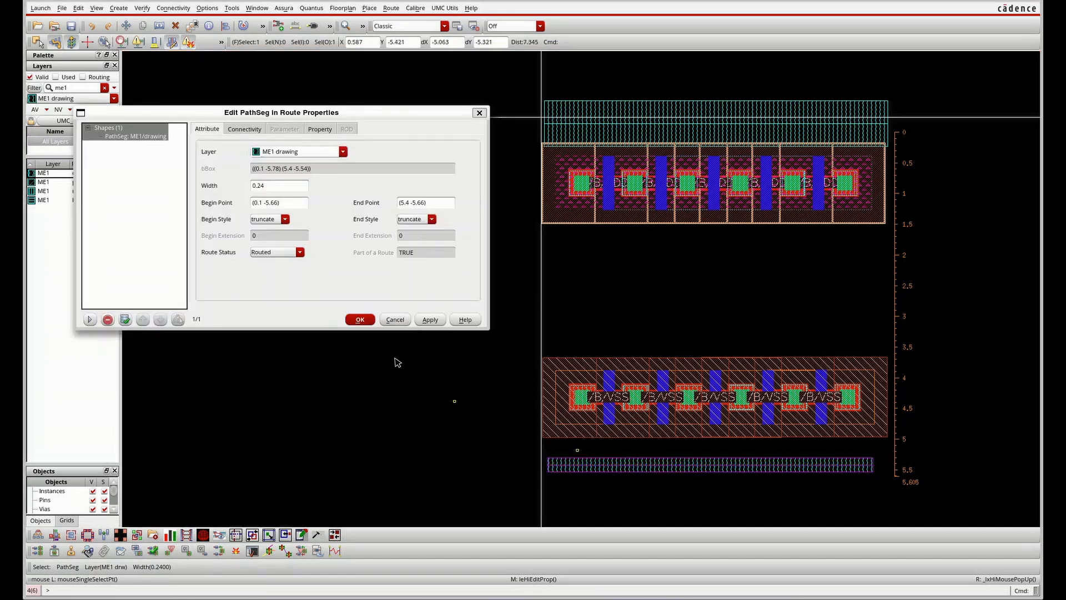
click(262, 190)
key(BackSpace)
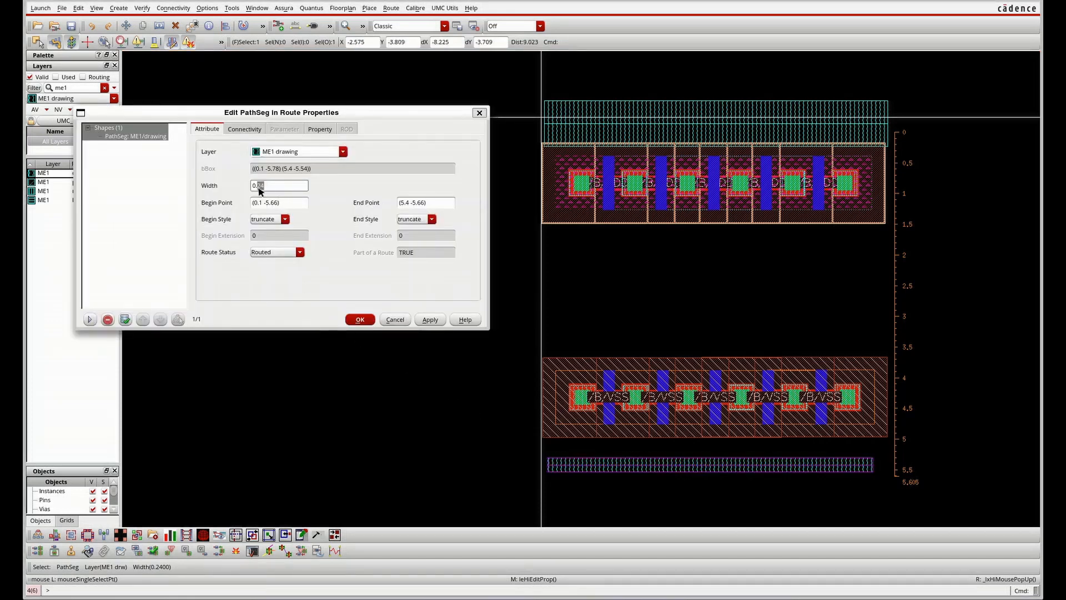
text(7)
click(430, 320)
click(360, 319)
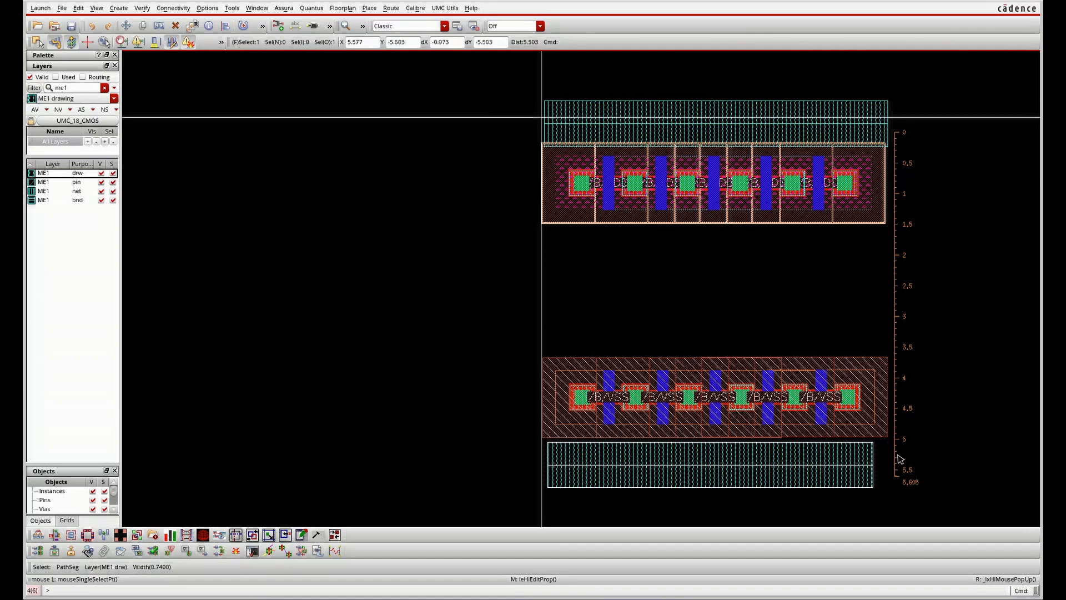
Stretch both ends of the lower ME1 wire outward so it spans the full width of the NMOS row.
key(s)
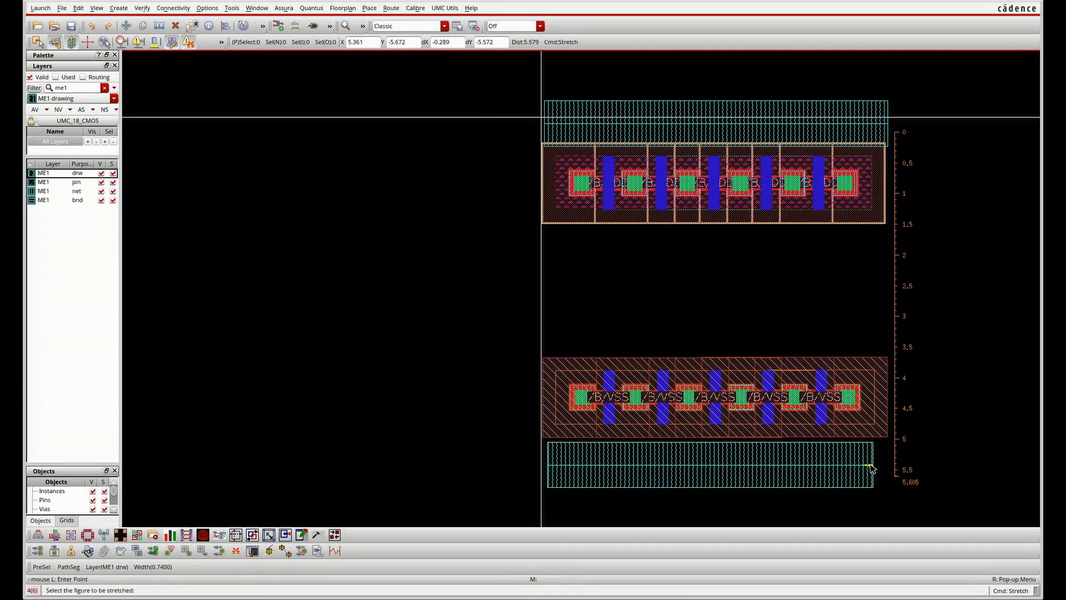
click(871, 468)
click(887, 469)
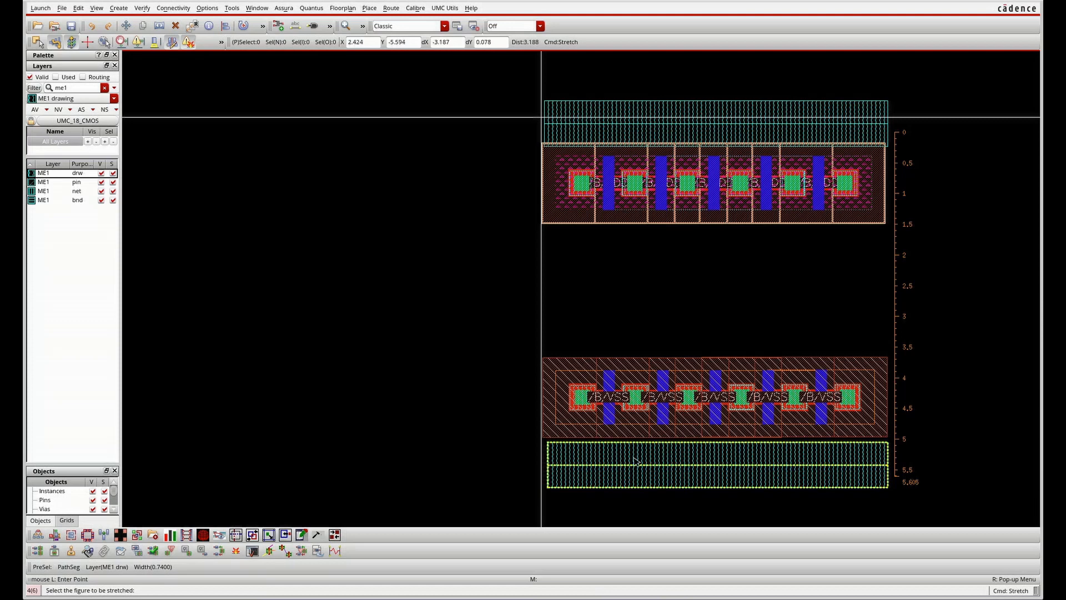
click(548, 467)
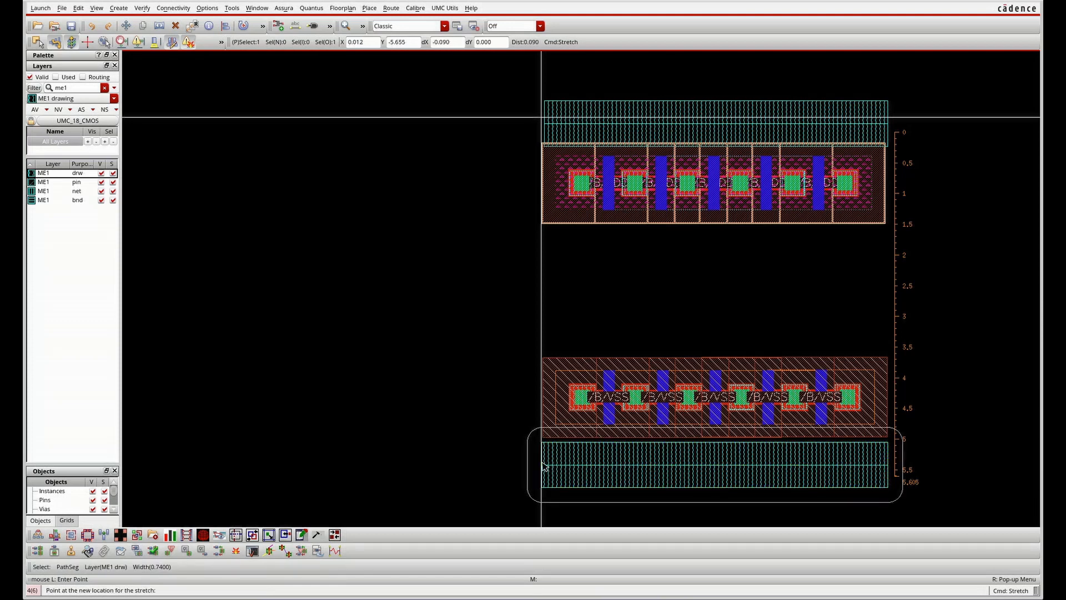
click(544, 466)
key(Escape)
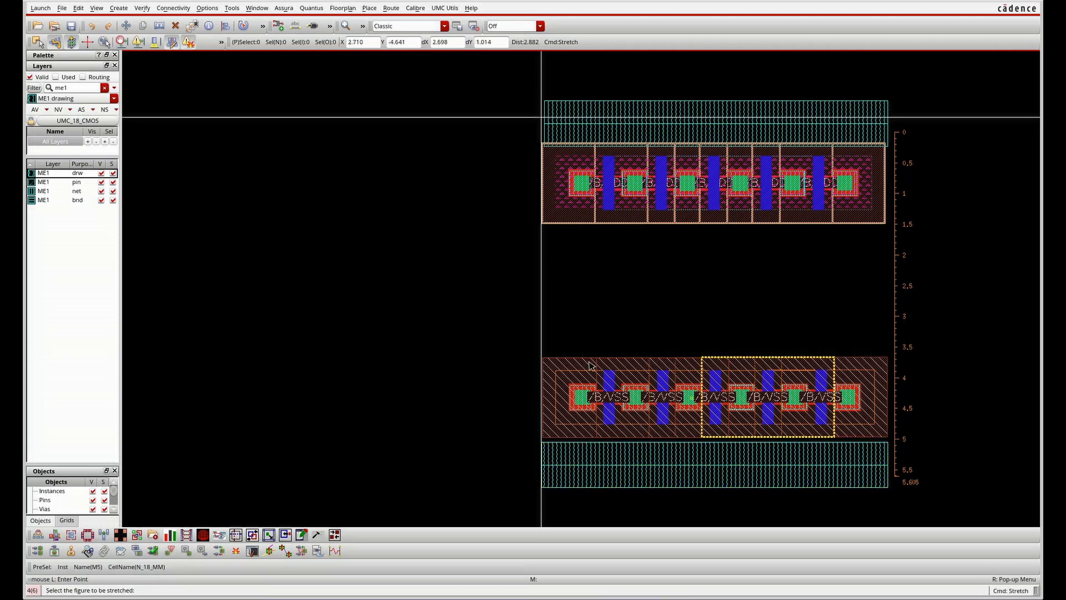
Move all five NMOS transistors straight up about 0.38, away from the lower ME1 wire.
drag(523, 353, 900, 440)
key(m)
click(846, 368)
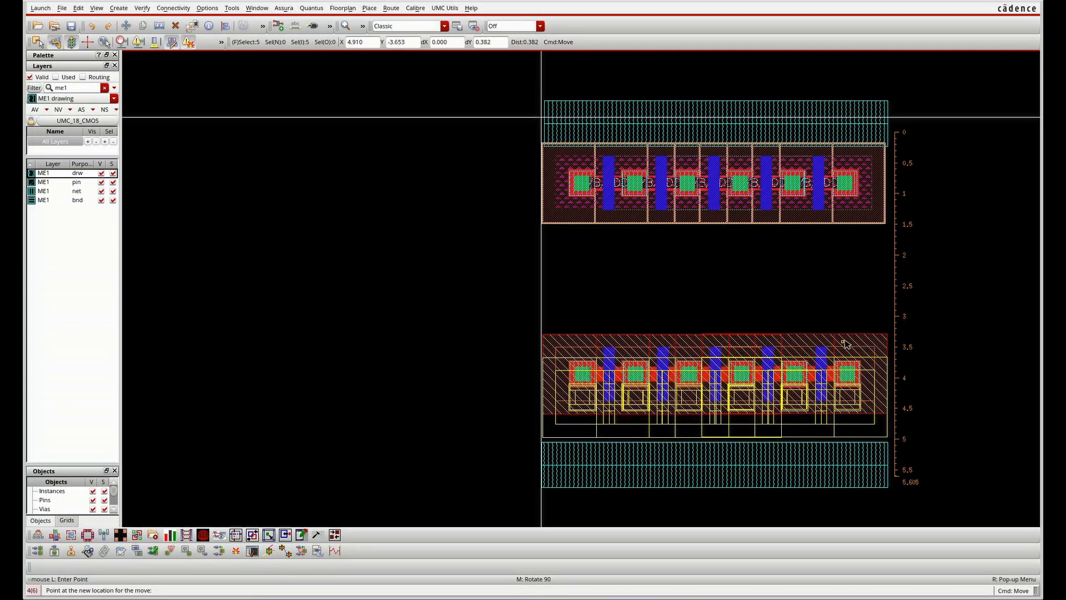
click(846, 347)
Shift the lower ME1 wire straight up about 0.2, closer to the NMOS row.
click(826, 474)
key(s)
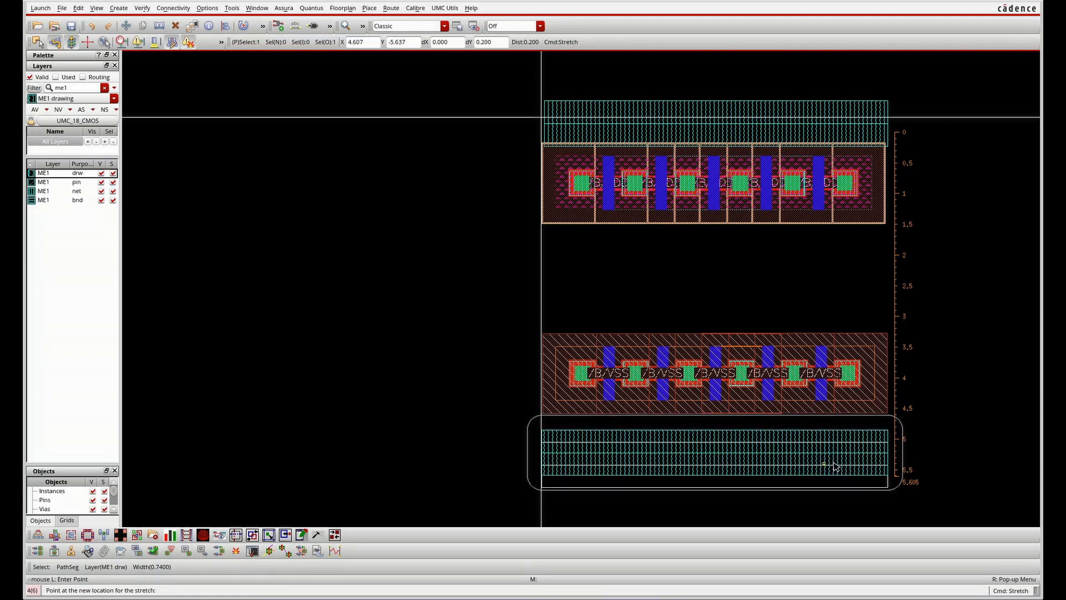
click(836, 467)
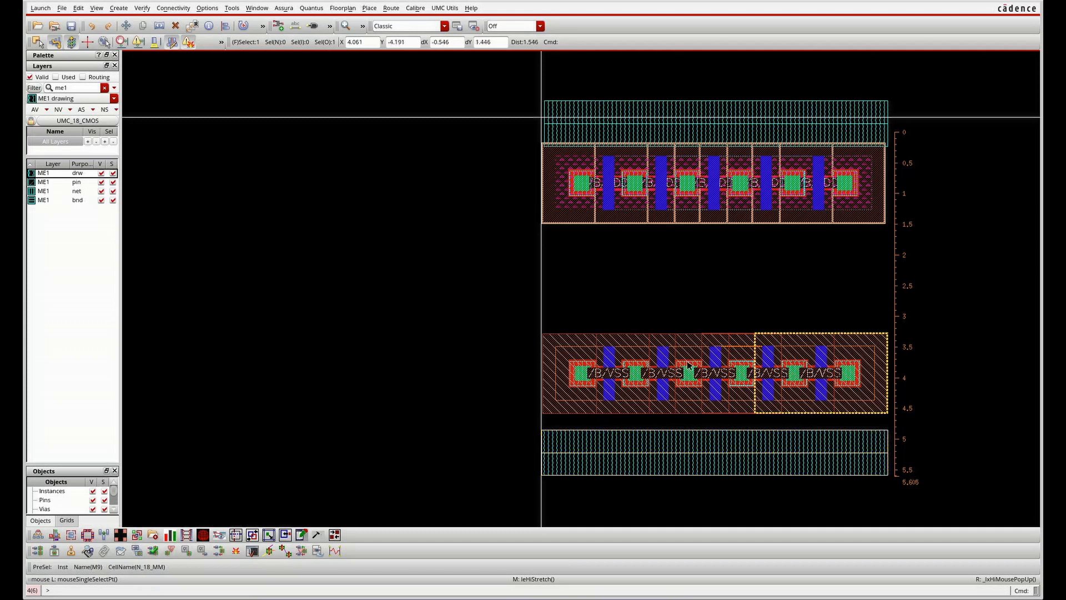
Move all five NMOS transistors straight up about 0.2, away from the lower ME1 wire.
drag(485, 312, 915, 429)
key(m)
click(734, 338)
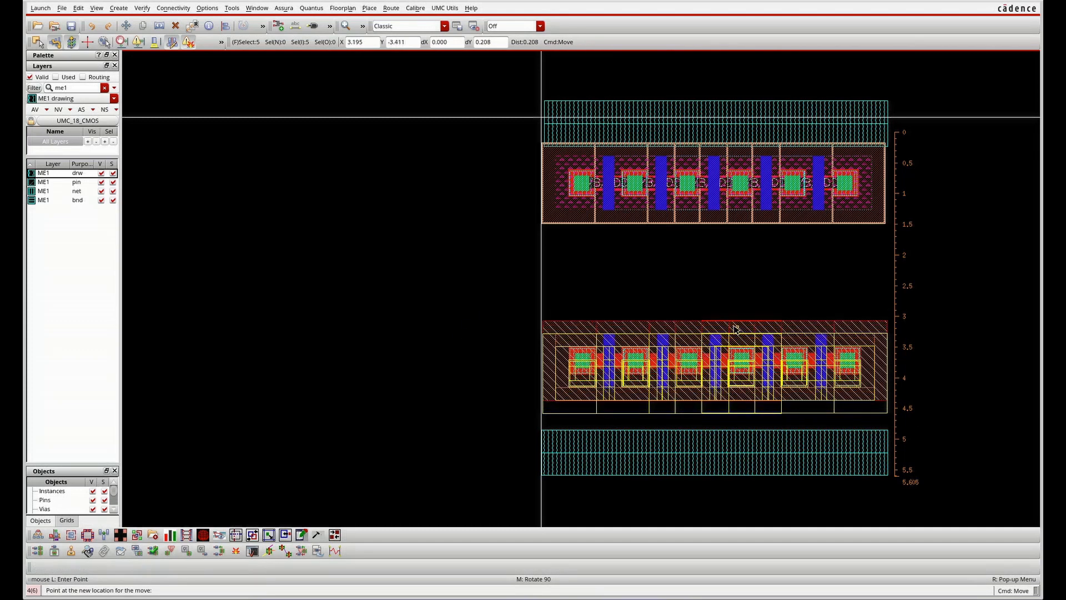
click(736, 329)
Move all five PMOS transistors straight down about 0.8, toward the NMOS row.
drag(493, 139, 954, 267)
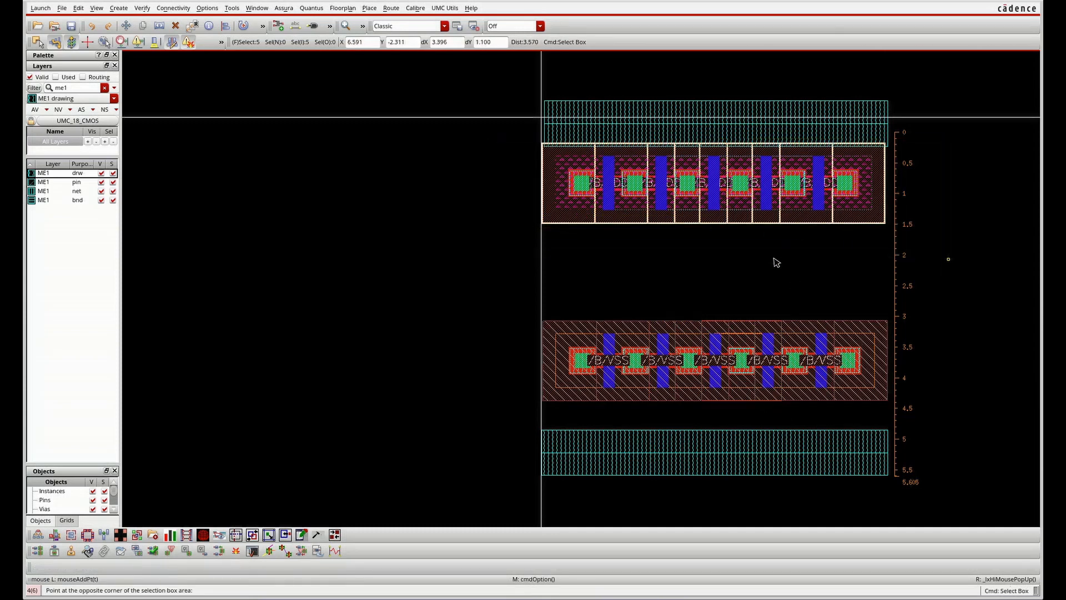
key(m)
click(557, 215)
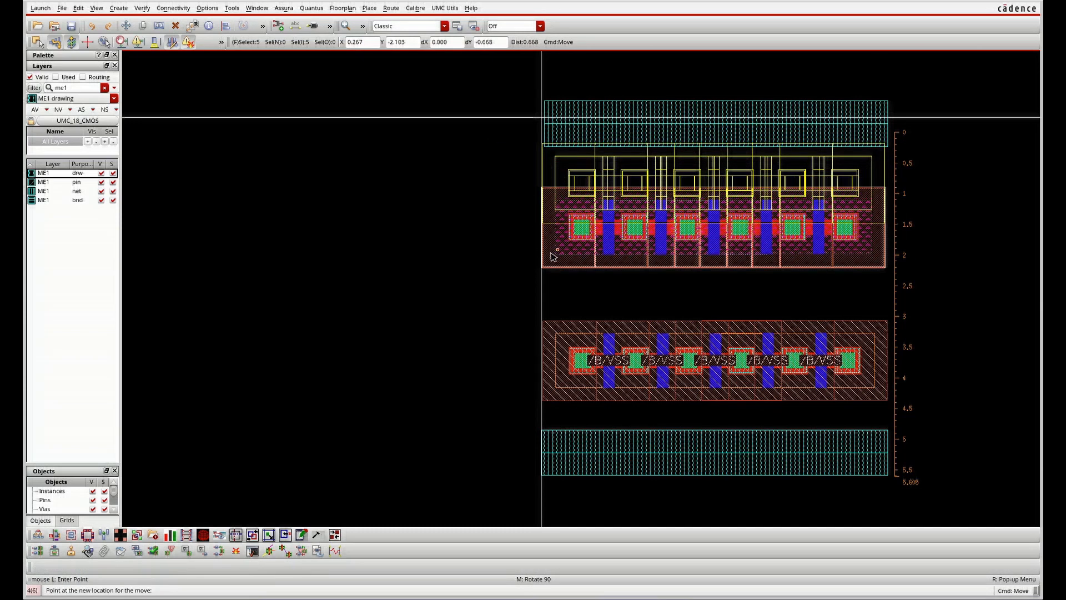
click(554, 256)
Shift the upper ME1 wire straight down about 0.5, so it sits just above the PMOS row.
key(s)
click(565, 131)
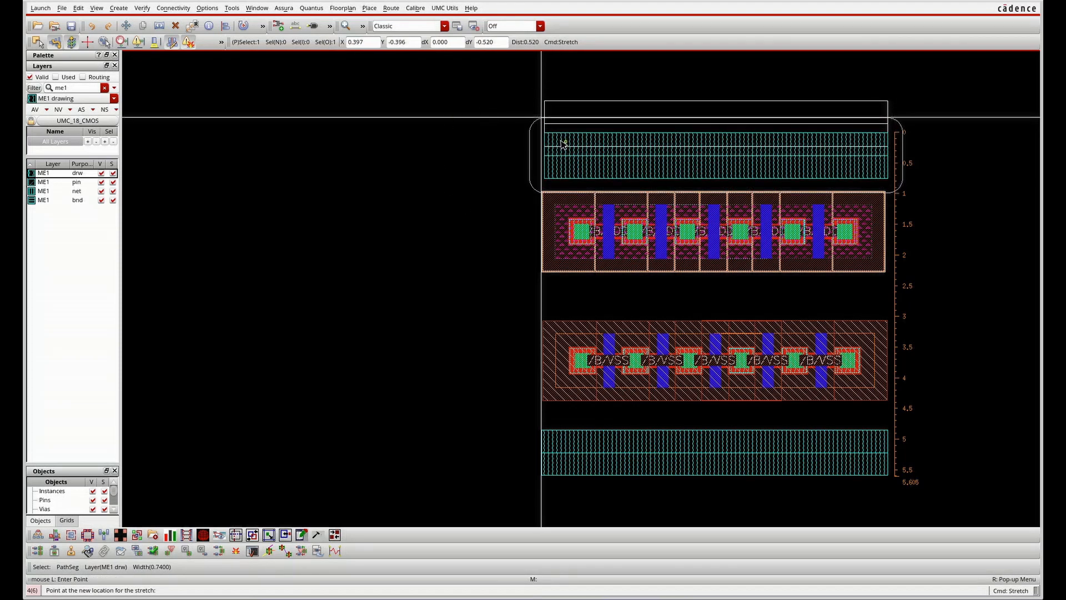
key(Escape)
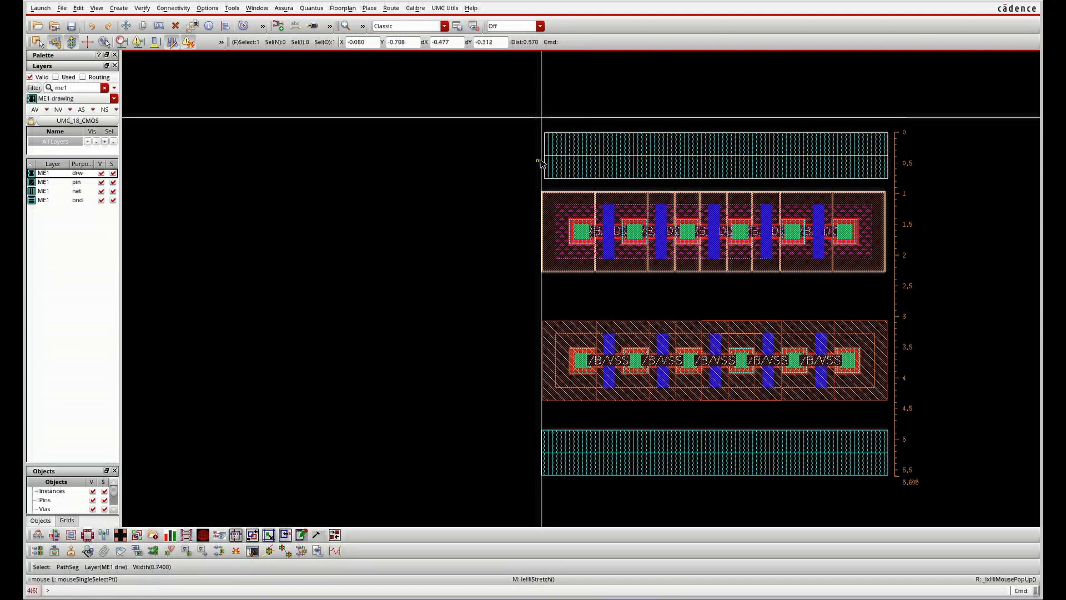
Stretch both ends of the upper ME1 wire to line up with the outer edges of the PMOS row.
click(521, 170)
key(s)
click(549, 155)
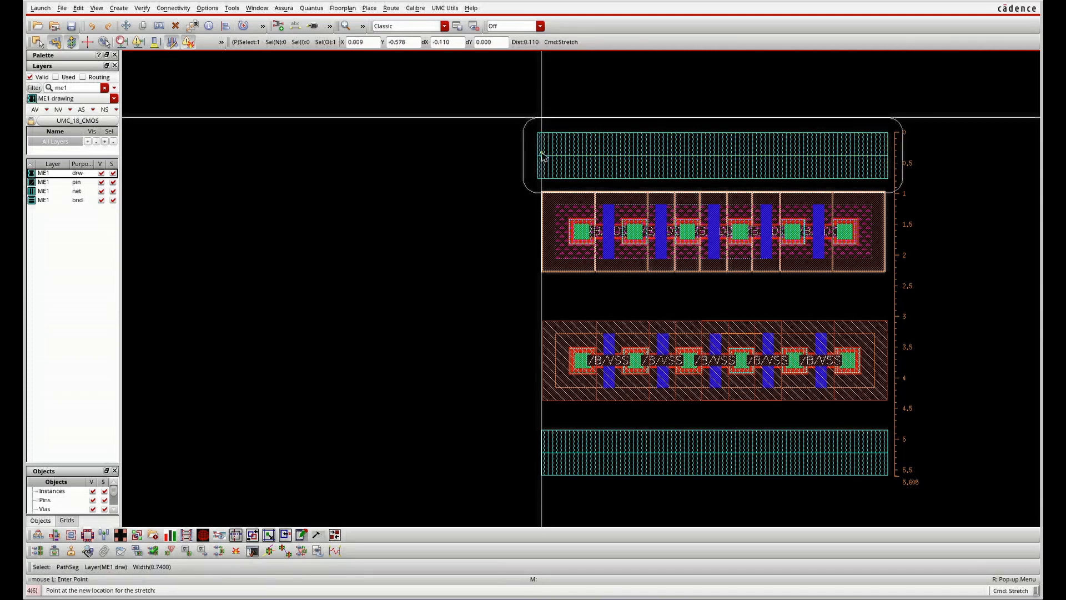
click(547, 157)
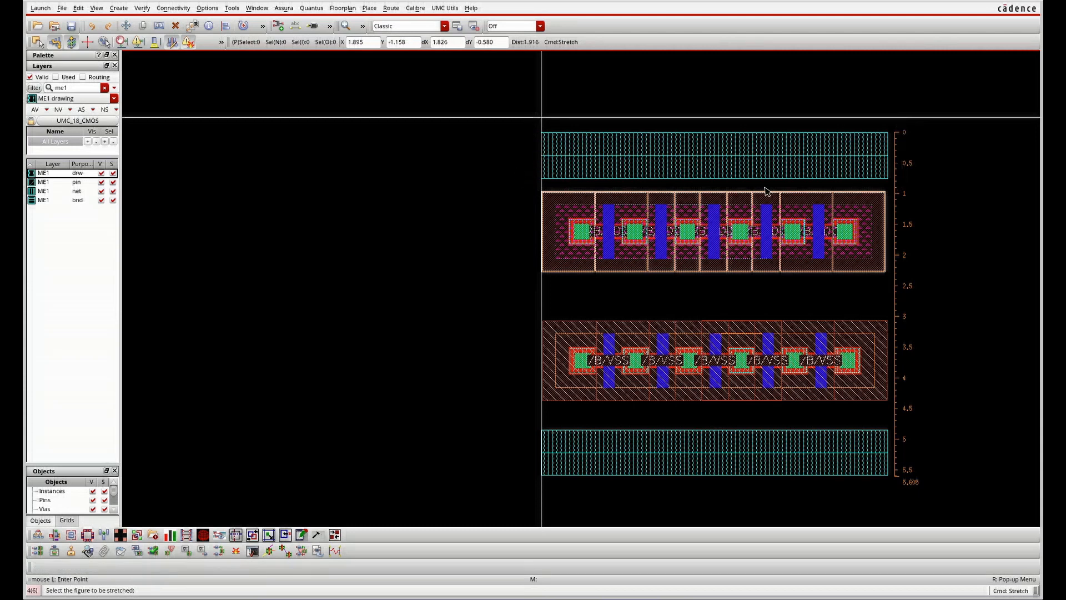
click(889, 160)
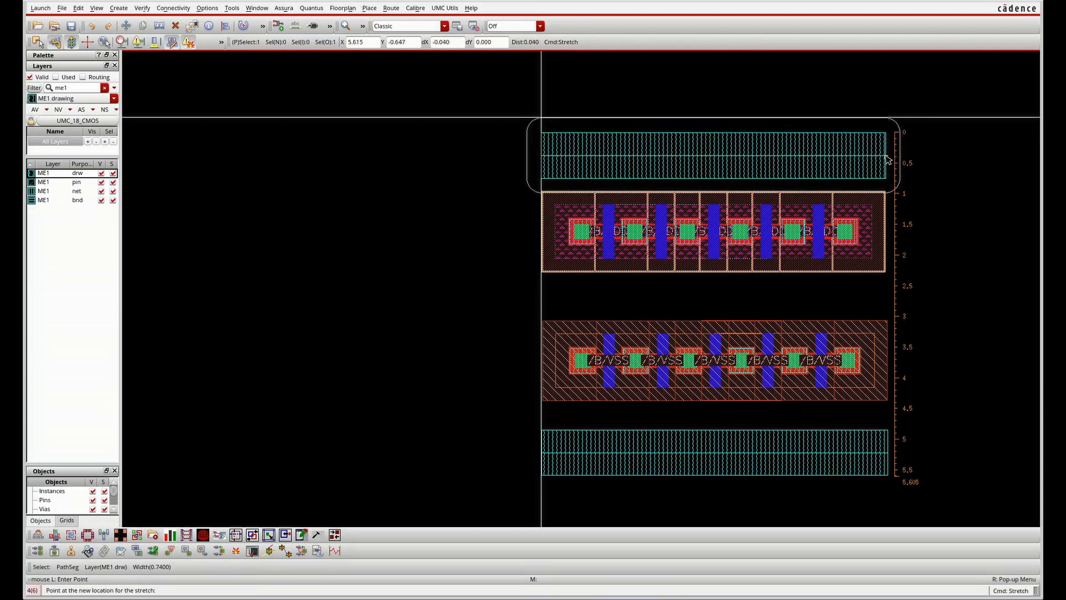
key(Escape)
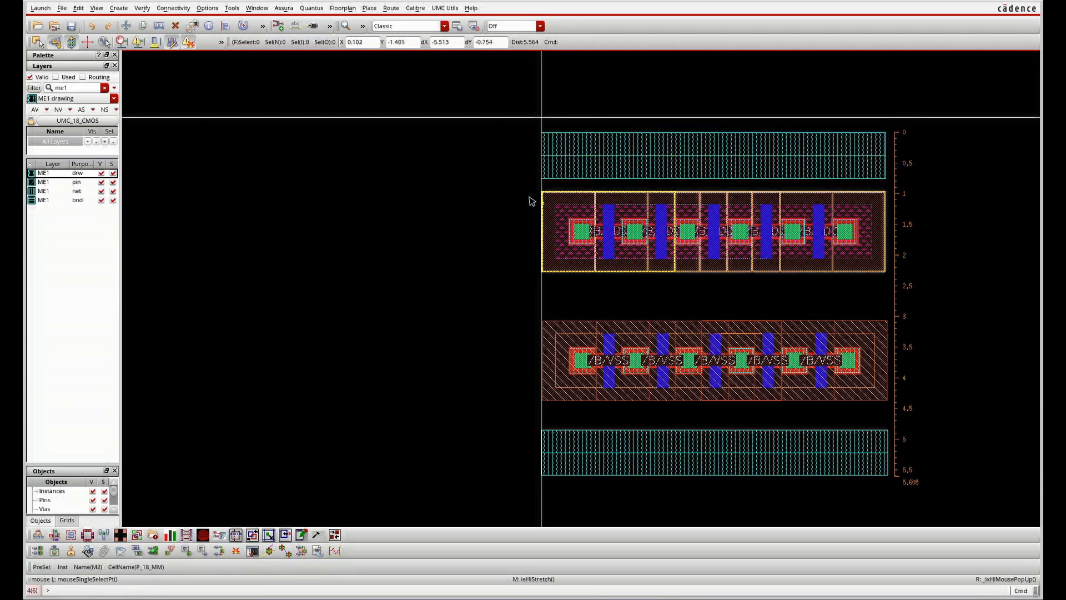
Move all five PMOS transistors straight down about 0.1, away from the upper ME1 wire.
drag(615, 215, 929, 301)
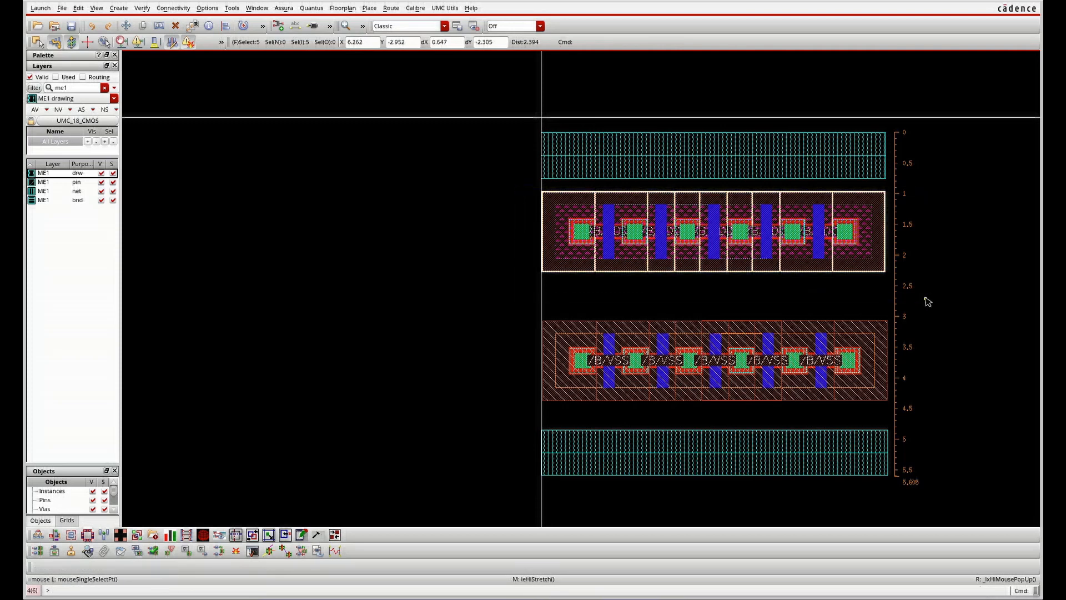
drag(786, 253, 786, 264)
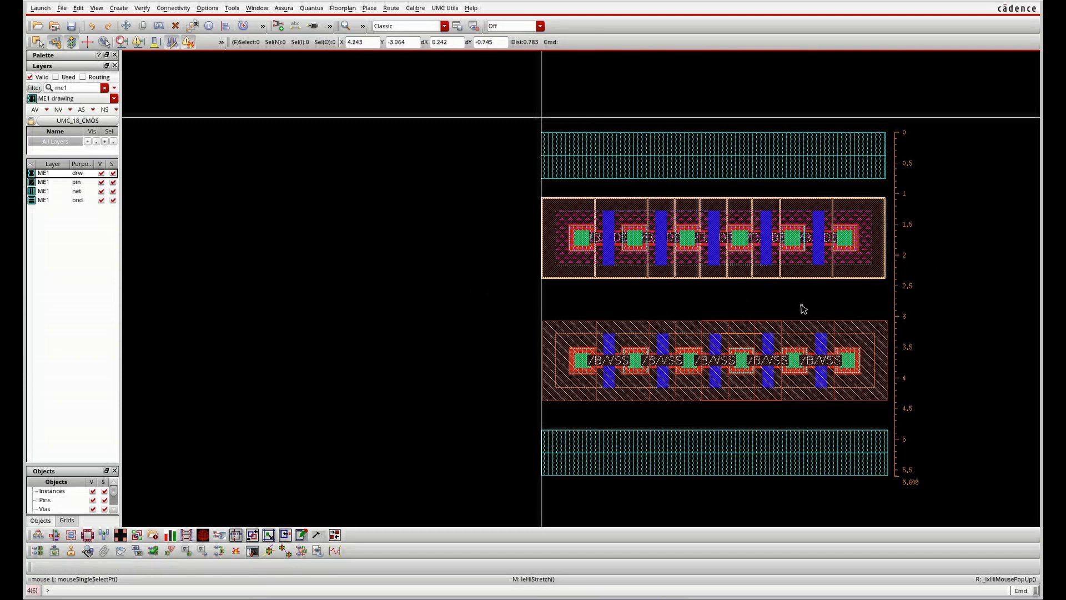
Connect the first three PMOS gates (B, C and A) to the NMOS gates below with vertical 0.18 PO1 wires.
scroll(551, 352, up, 2)
scroll(552, 348, down, 2)
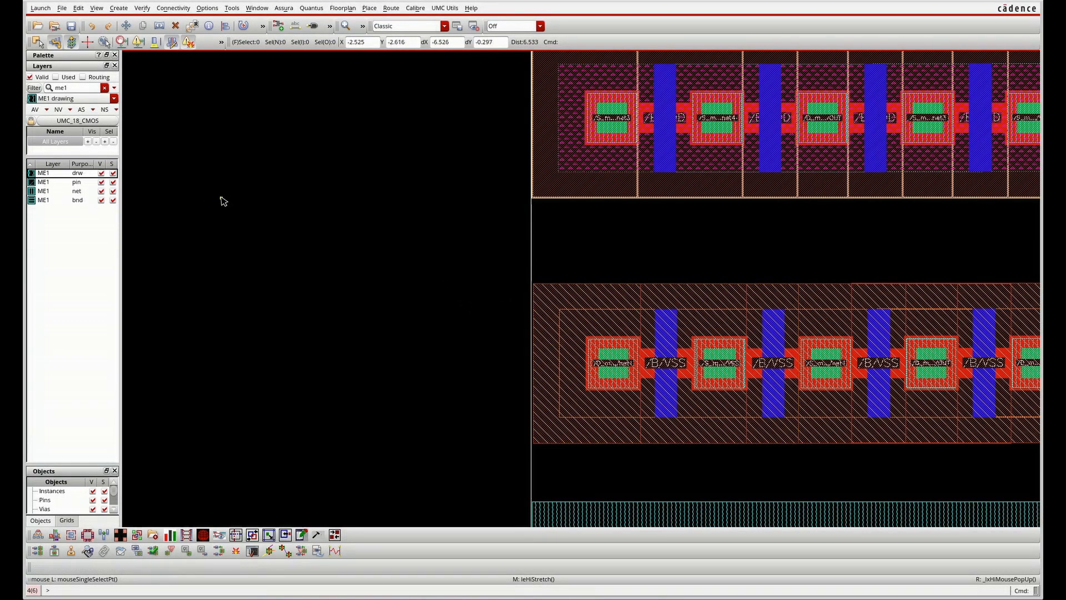
key(p)
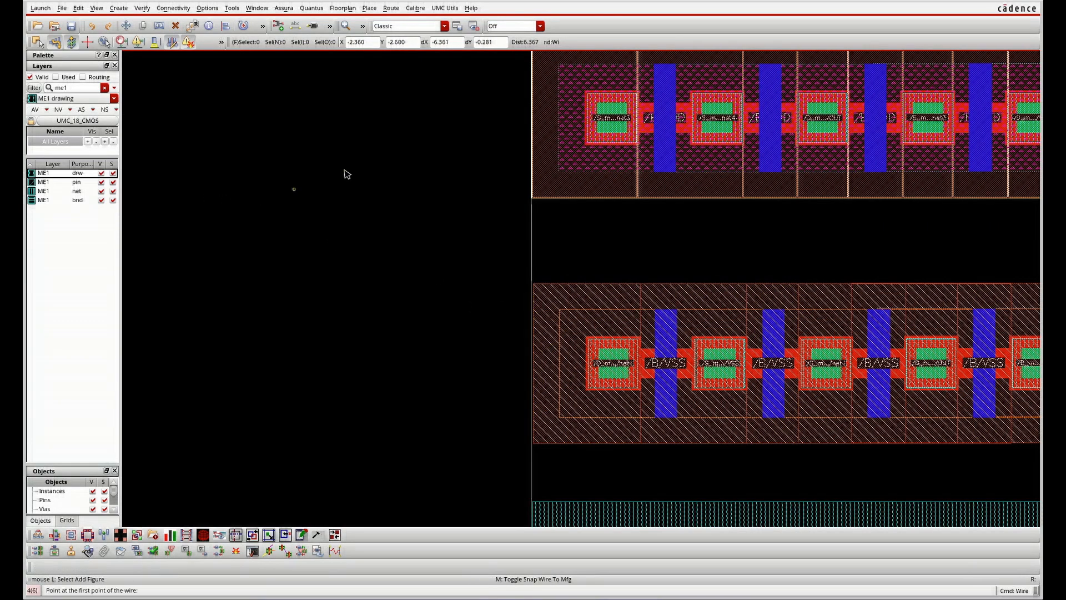
click(660, 173)
double_click(666, 307)
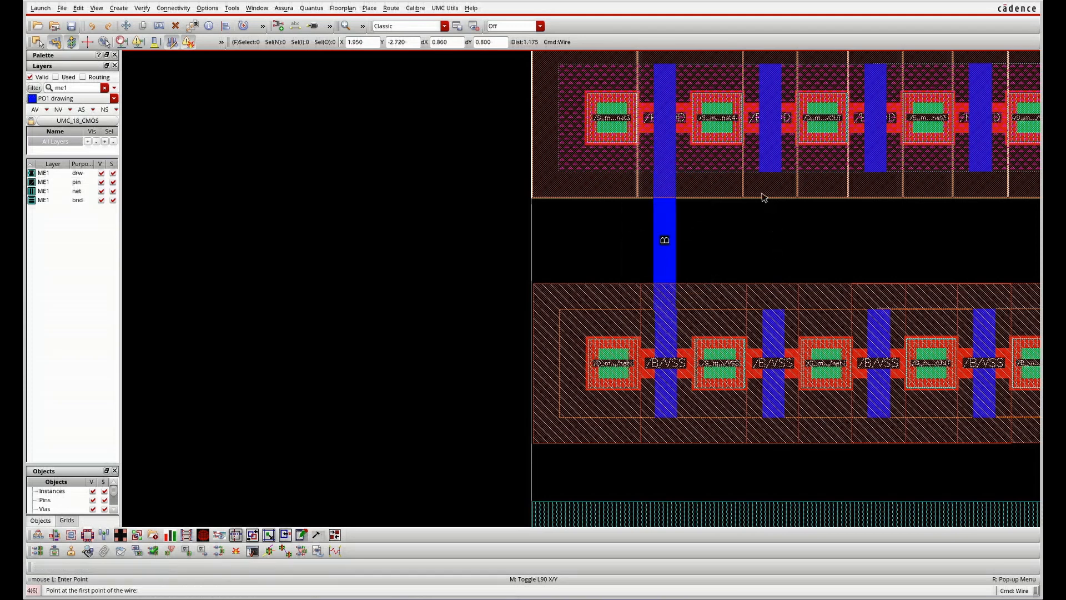
click(770, 172)
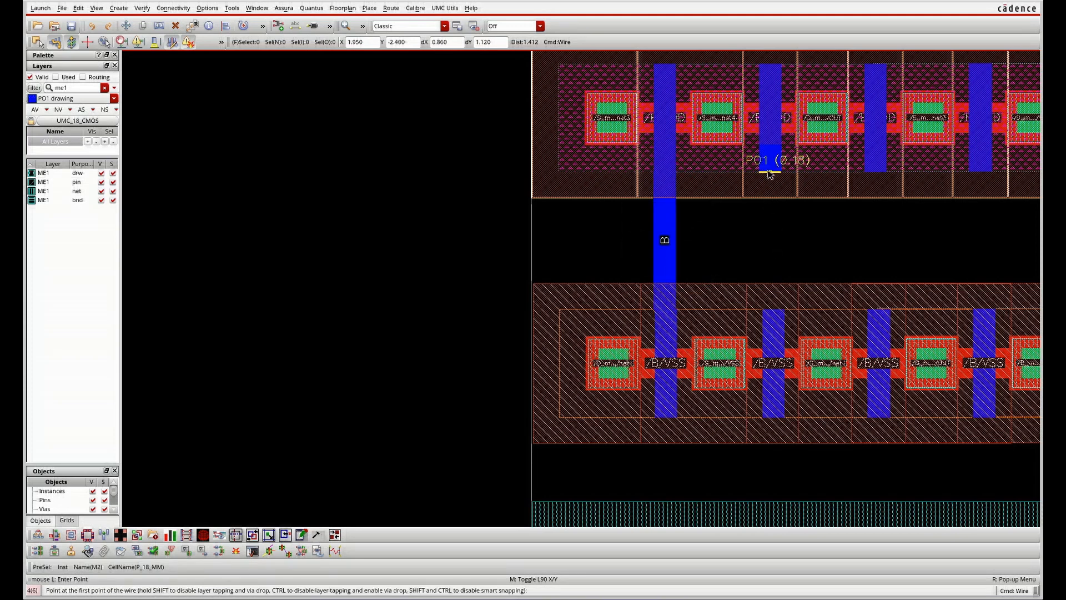
double_click(772, 313)
click(876, 173)
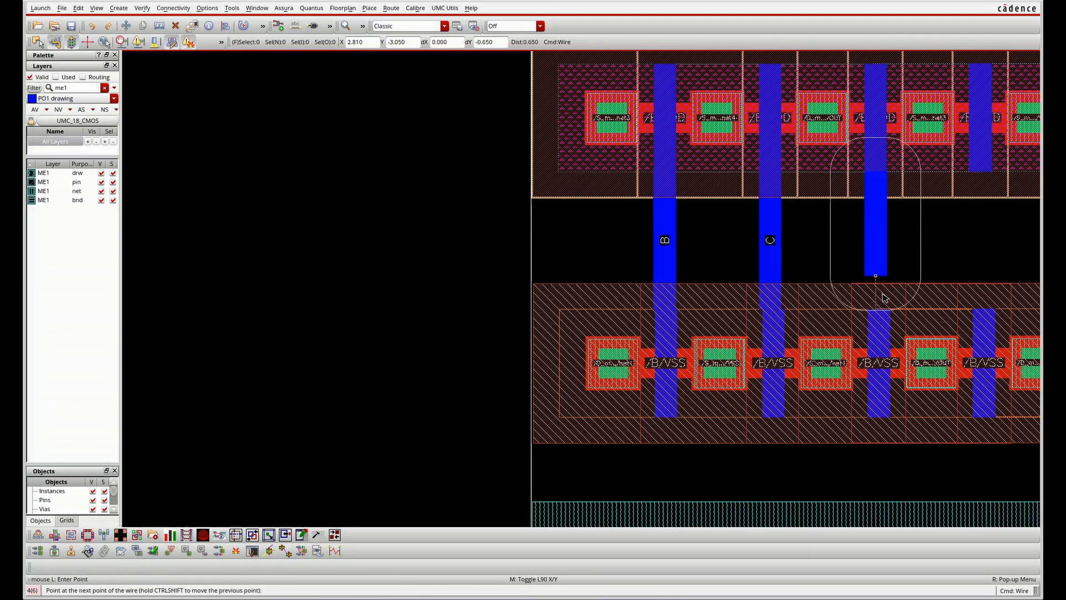
double_click(880, 311)
Connect the last two PMOS gates (D and E) to the NMOS gates below with vertical PO1 wires.
ctrl+scroll(695, 261, down, 2)
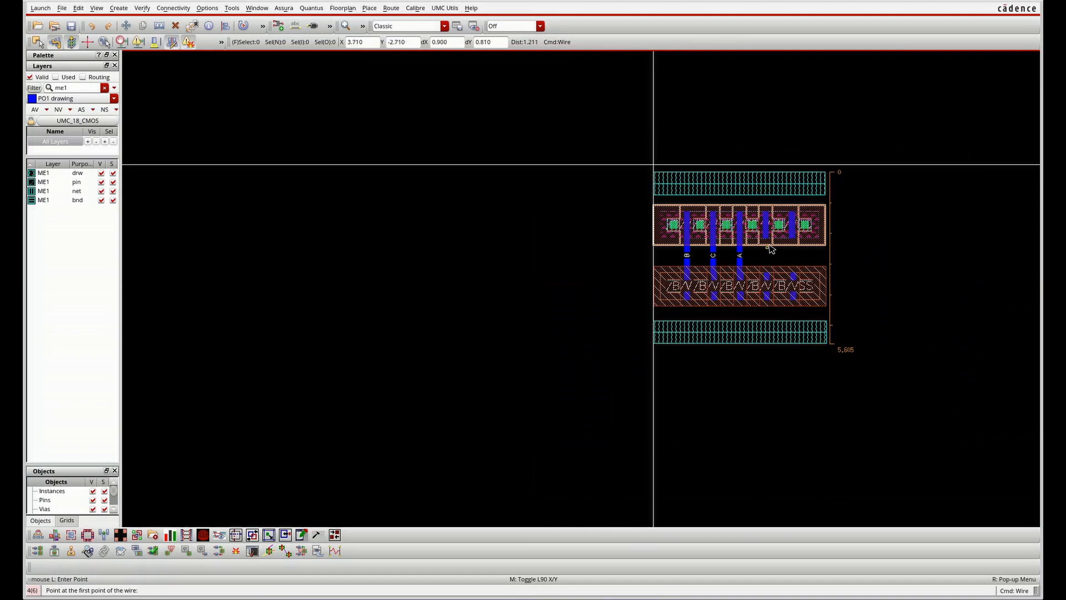
ctrl+scroll(771, 247, up, 2)
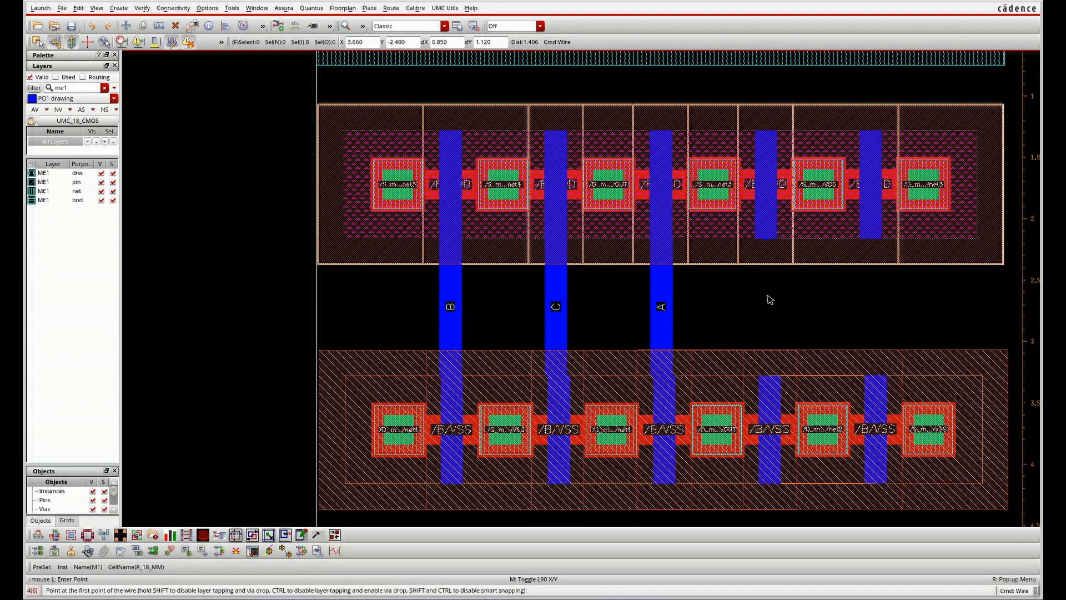
click(767, 242)
double_click(772, 378)
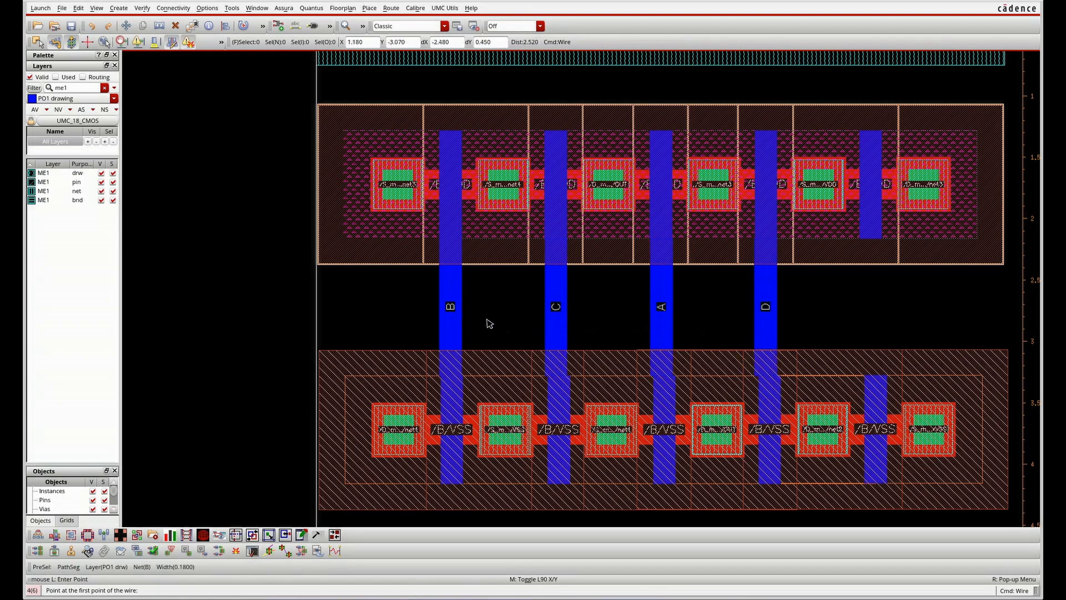
click(871, 239)
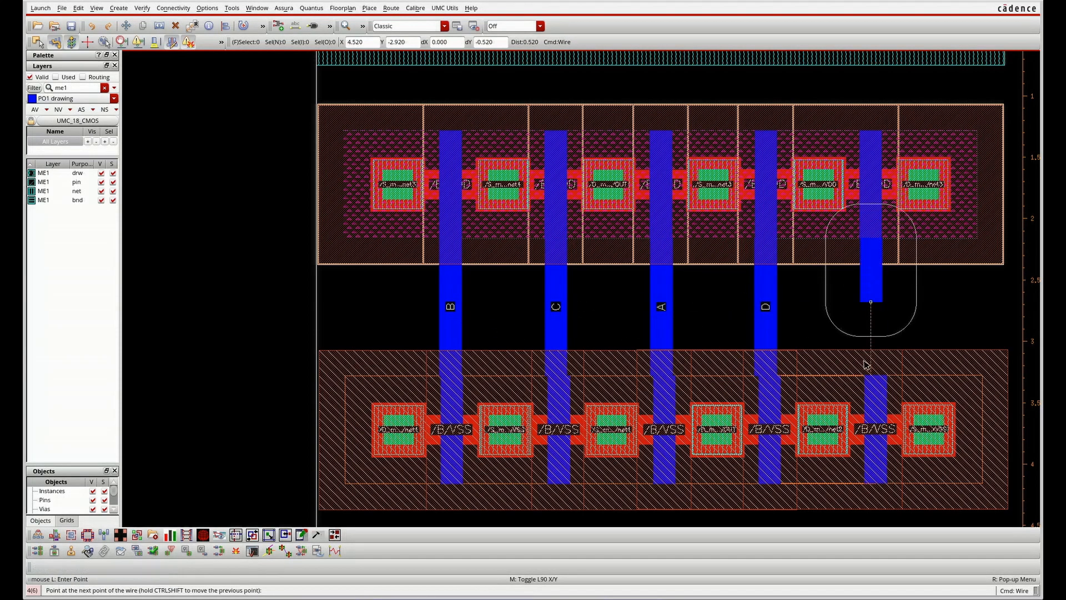
double_click(871, 378)
ctrl+scroll(664, 281, down, 1)
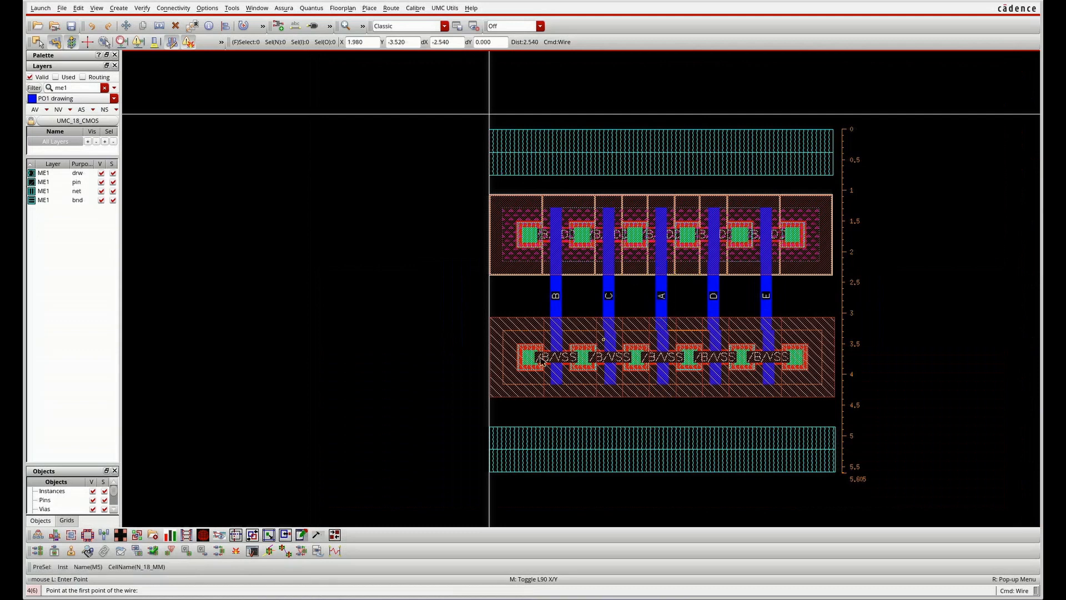
key(Escape)
Move all five NMOS transistors about 0.04 to the left so their gates line up better with the PO1 wires.
click(839, 408)
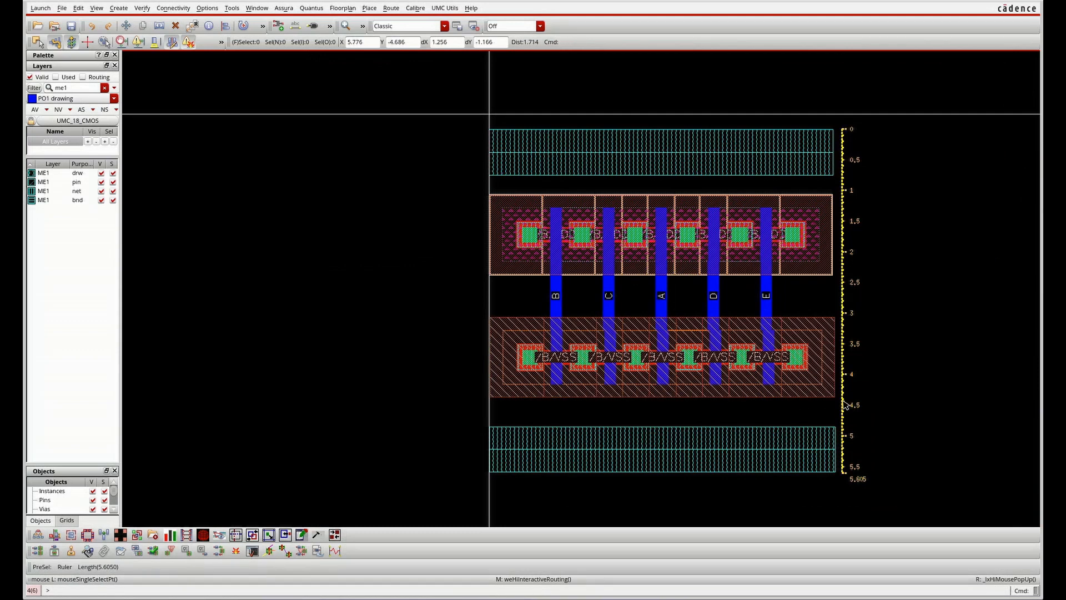
drag(835, 405, 458, 300)
ctrl+scroll(794, 333, up, 1)
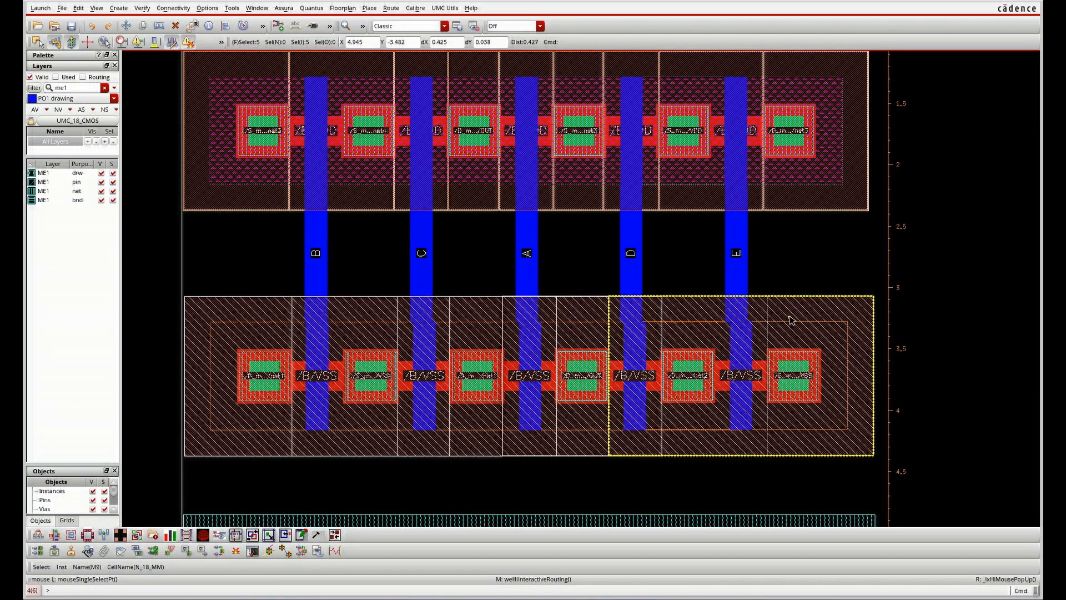
key(m)
click(787, 321)
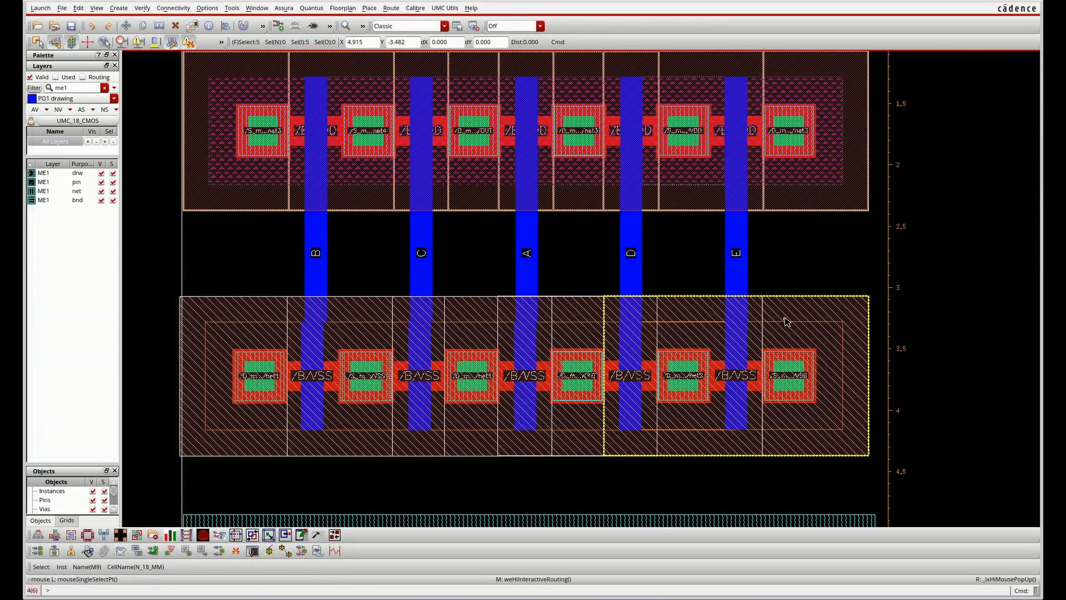
click(984, 294)
Draw a vertical ME1 wire from the PMOS VDD contact between gates D and E up to the upper ME1 rail.
ctrl+scroll(913, 287, down, 2)
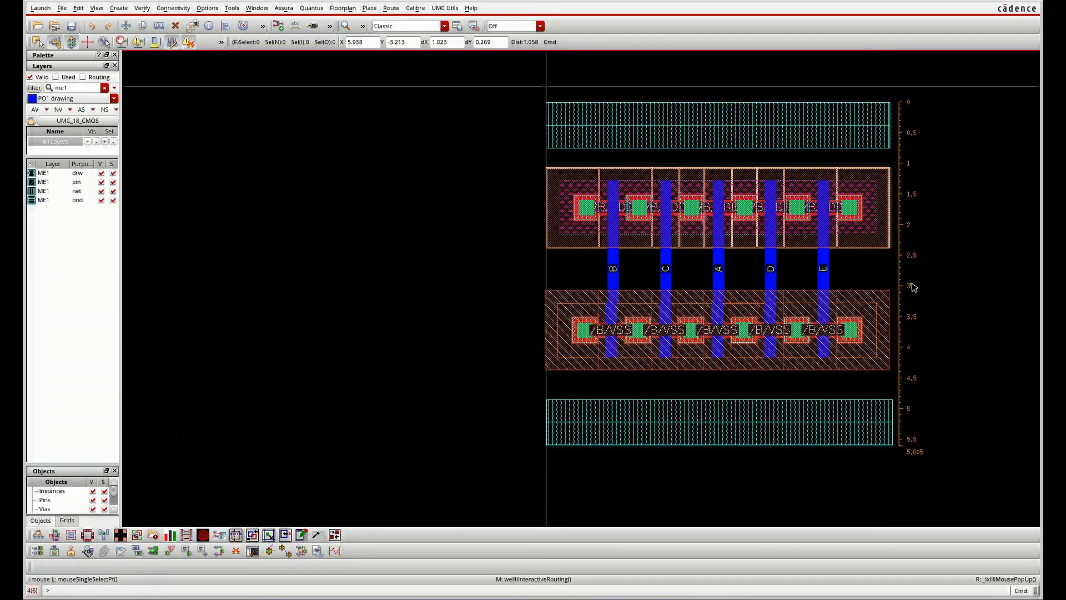
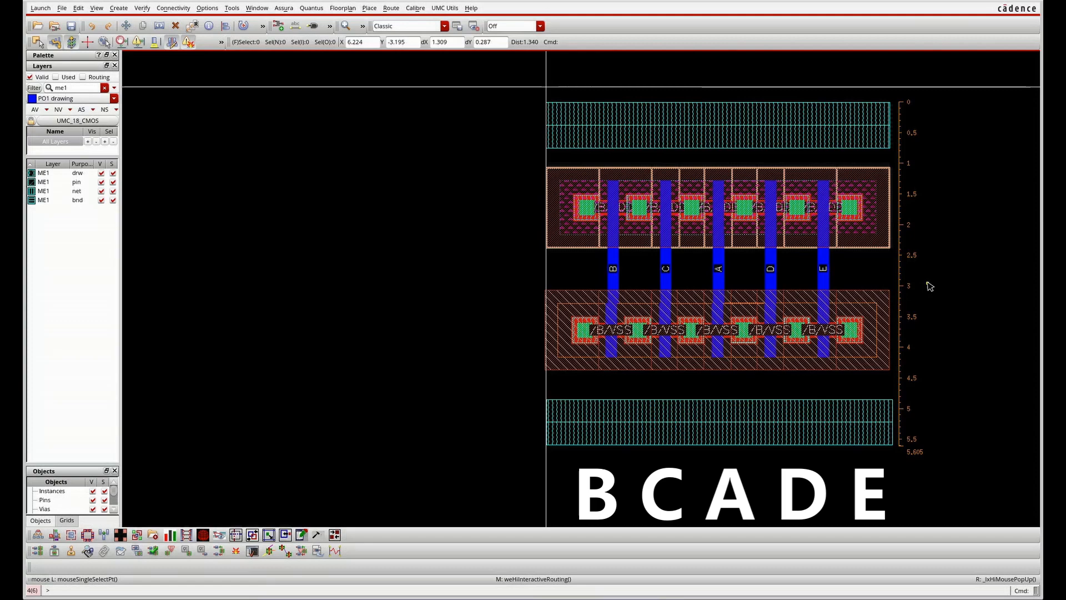
scroll(798, 207, up, 2)
scroll(798, 207, down, 1)
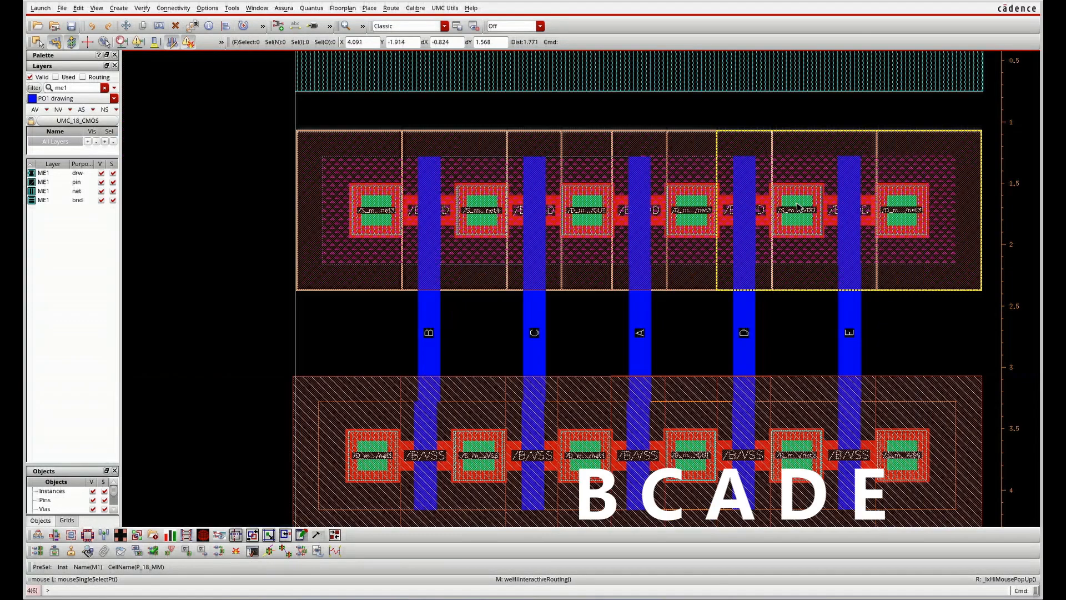
key(p)
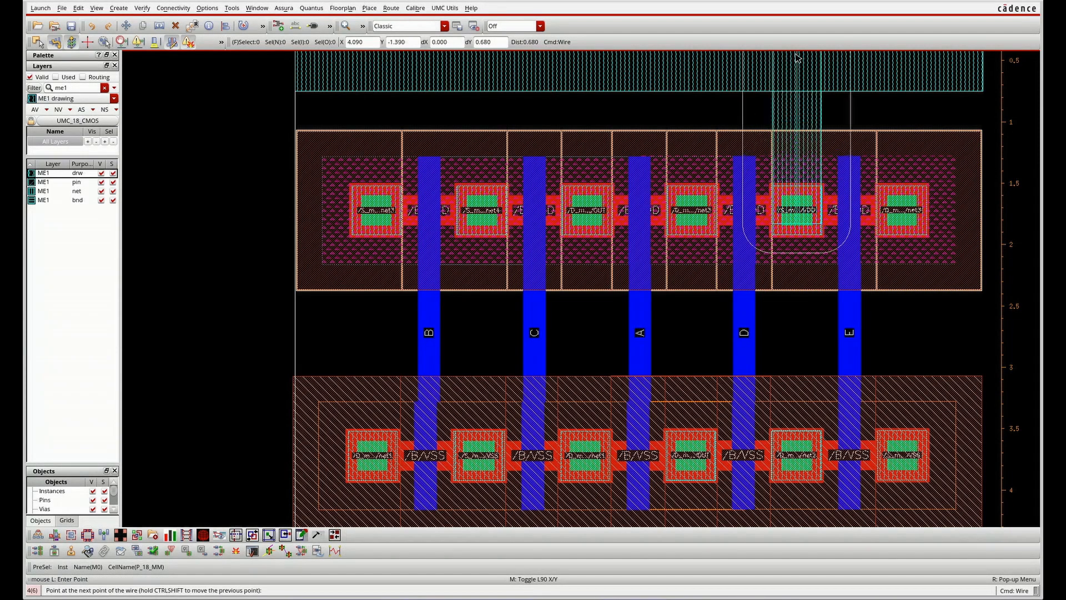
Draw a vertical ME1 wire from the NMOS VSS contact between gates B and C down to the lower ME1 rail.
scroll(744, 98, down, 2)
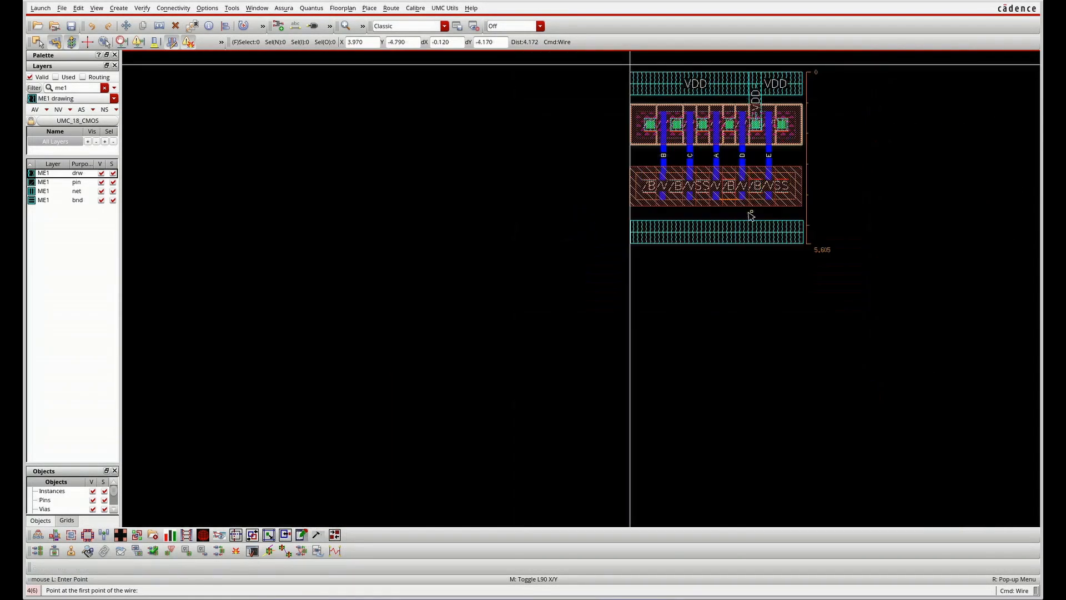
scroll(744, 214, up, 2)
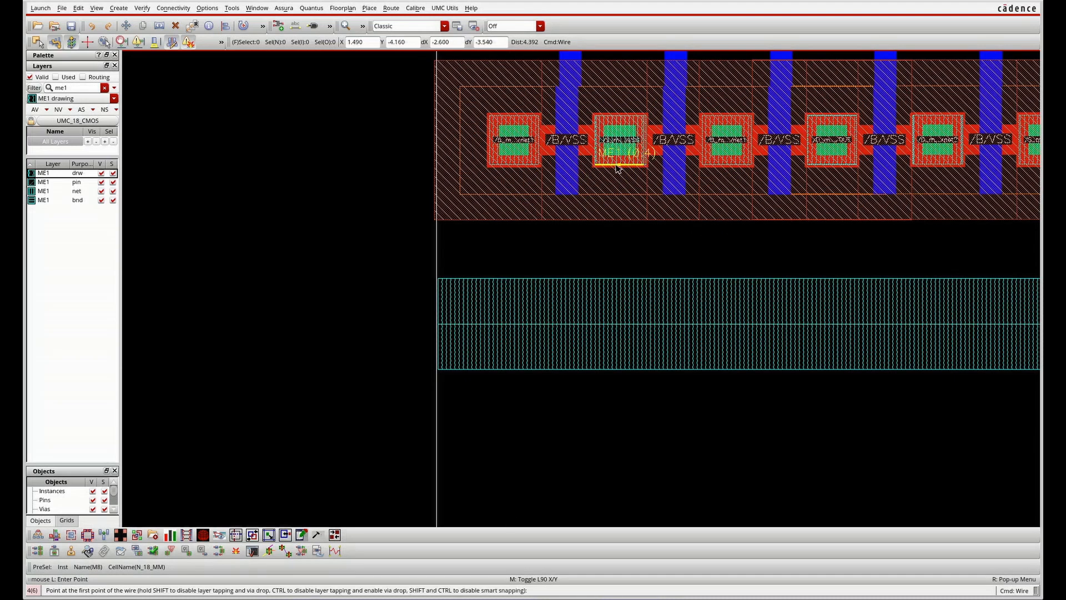
click(617, 162)
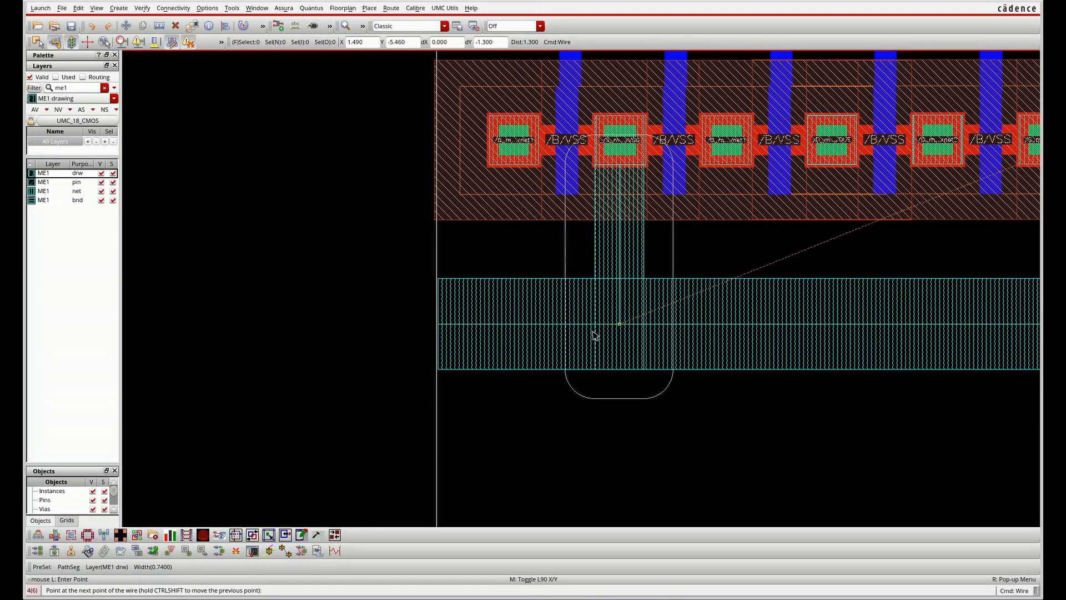
double_click(592, 330)
Route an ME1 wire from the PMOS OUT contact between gates C and A, across gate A, to the NMOS OUT contact between A and D.
scroll(572, 308, down, 2)
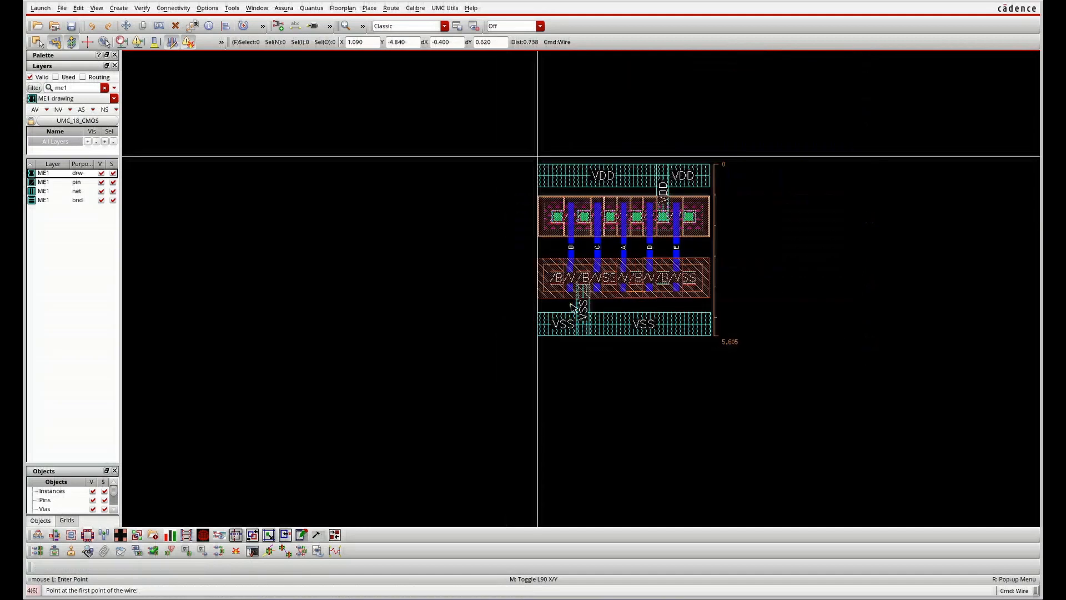
scroll(552, 261, up, 1)
scroll(557, 174, up, 2)
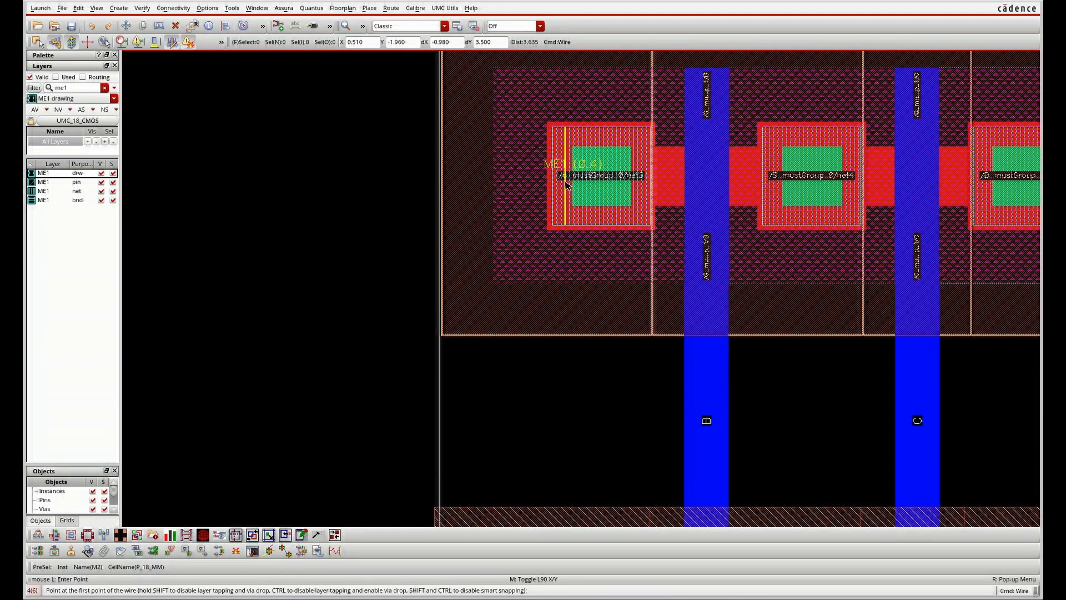
scroll(515, 186, down, 1)
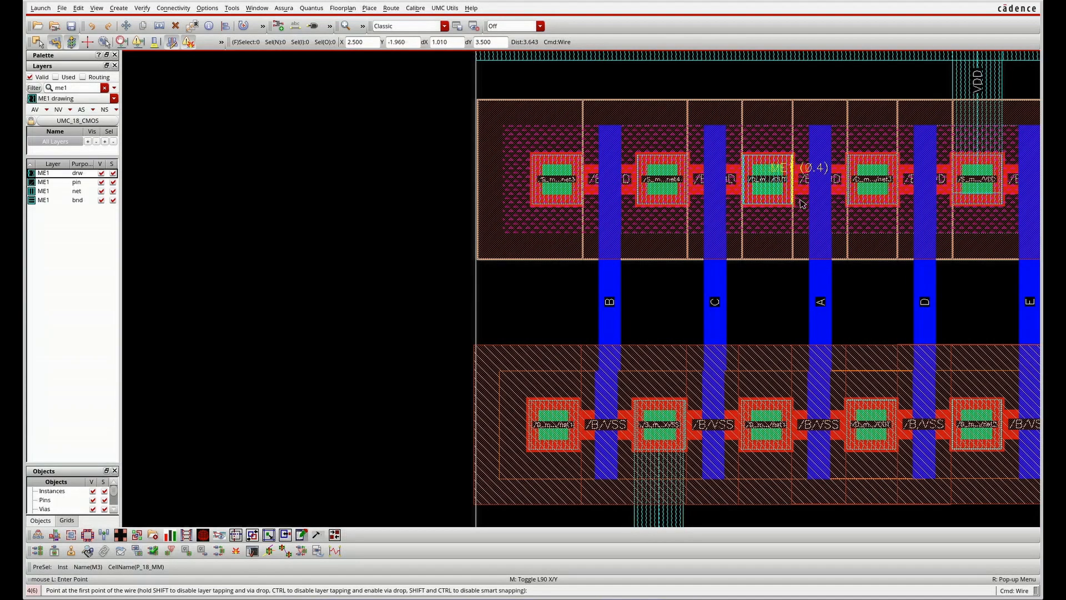
scroll(688, 345, down, 1)
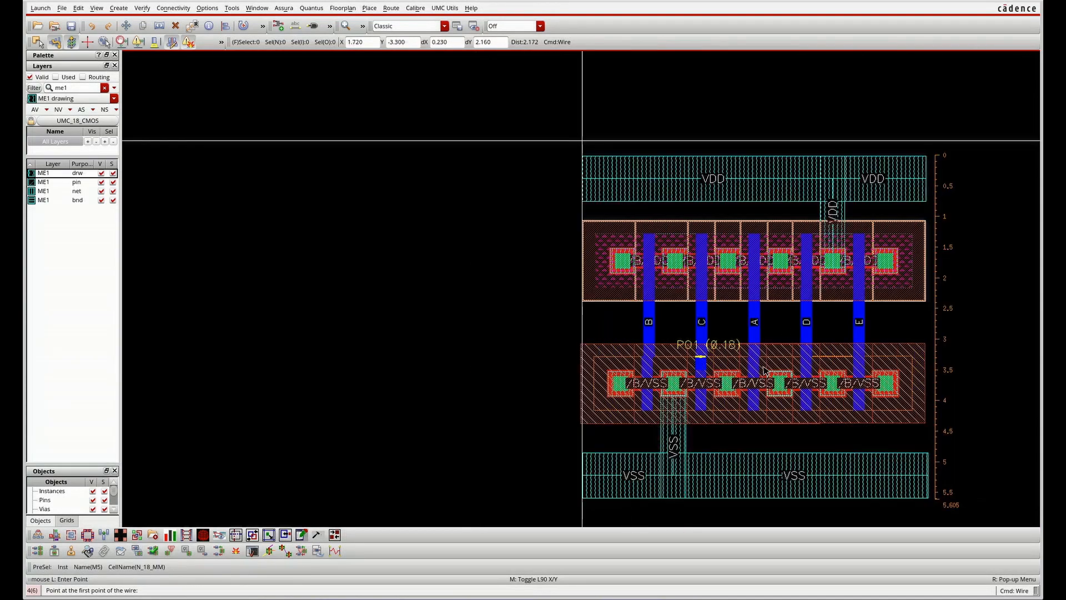
click(741, 313)
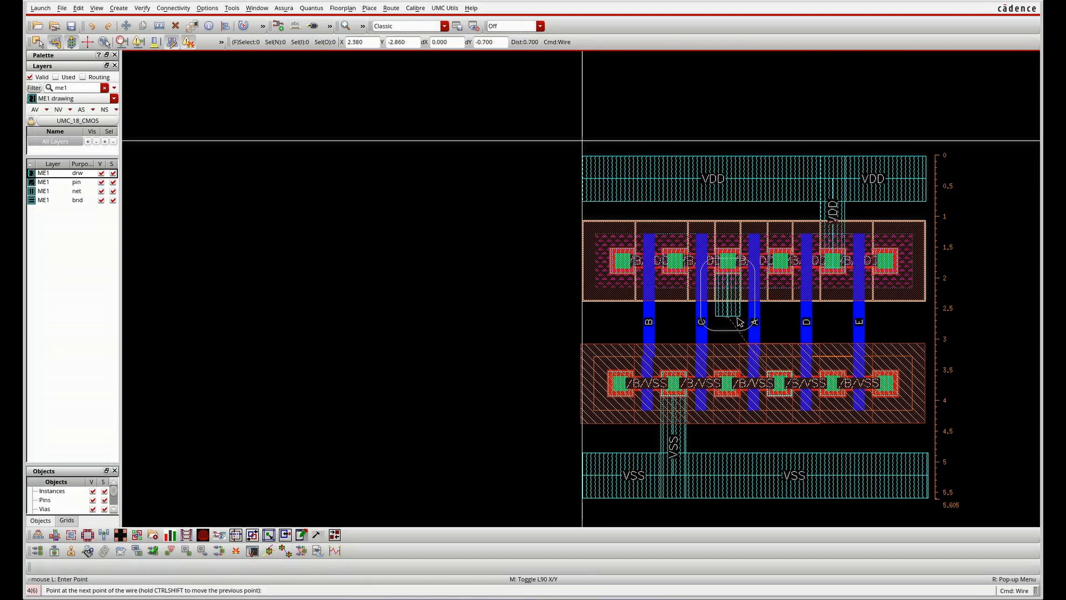
click(737, 323)
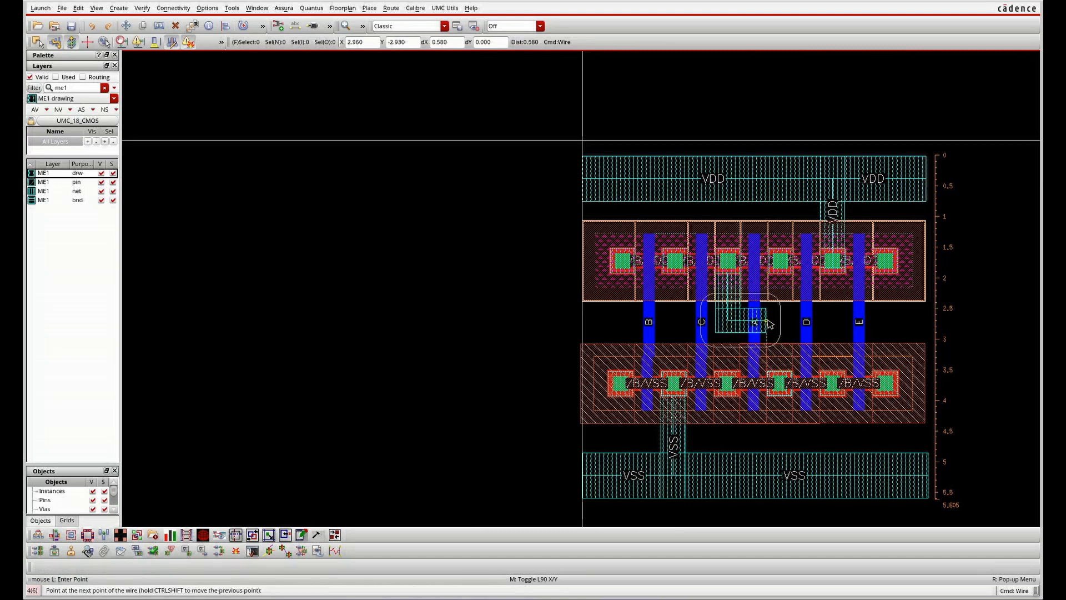
click(781, 323)
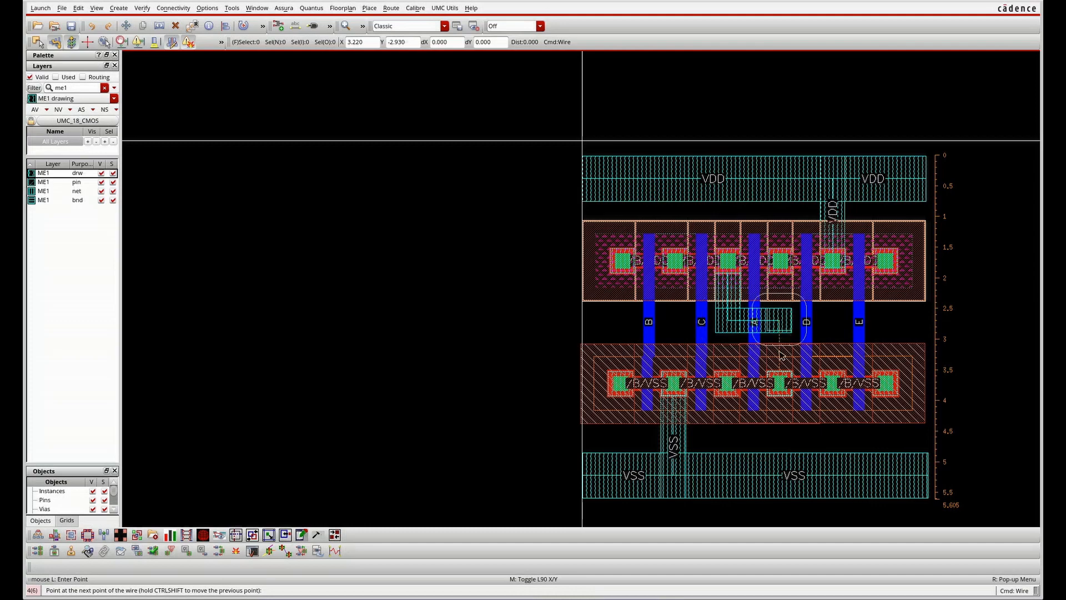
double_click(781, 380)
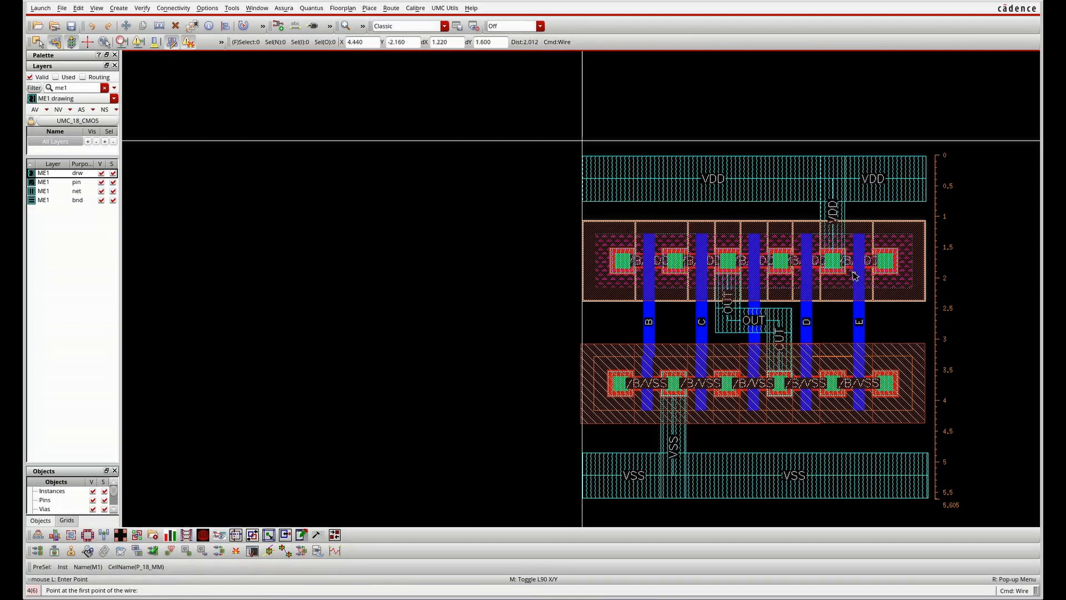
Draw a vertical ME1 wire from the NMOS VSS contact beyond gate E down to the lower ME1 rail.
ctrl+scroll(852, 273, up, 2)
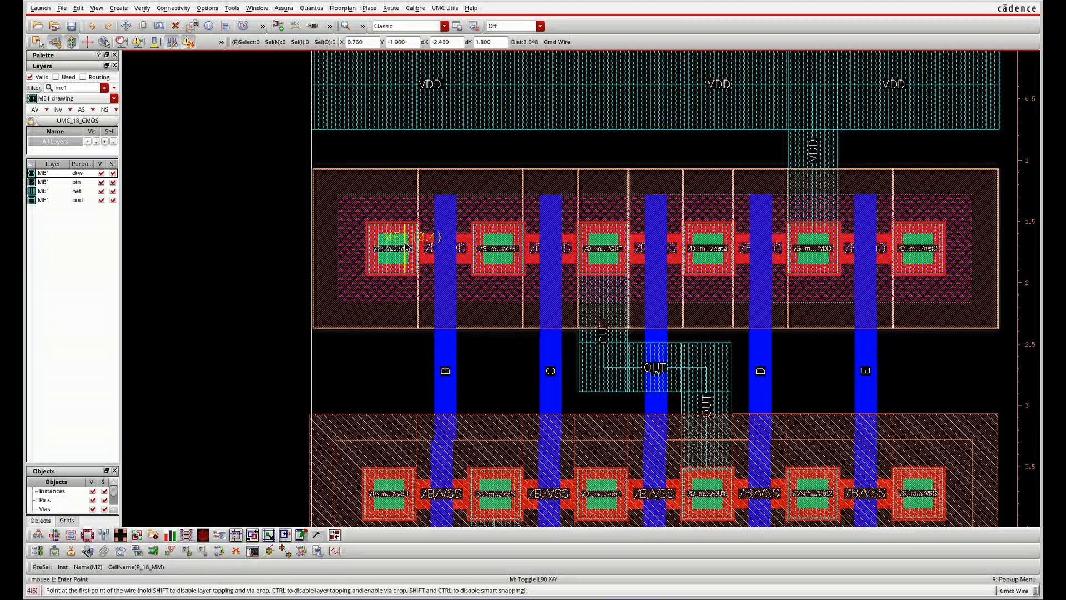
key(f)
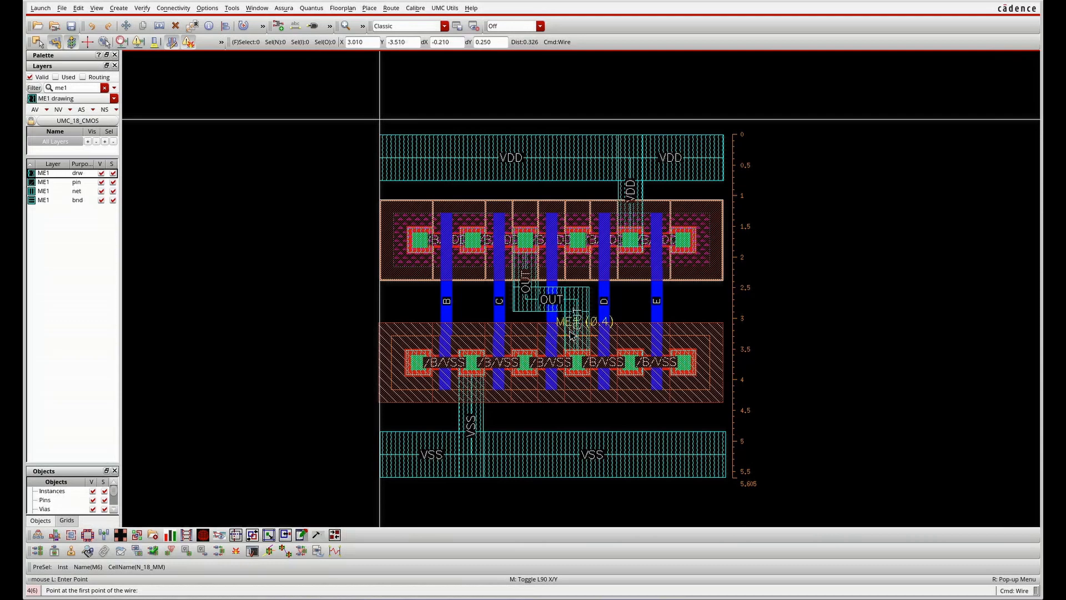
ctrl+scroll(553, 337, up, 2)
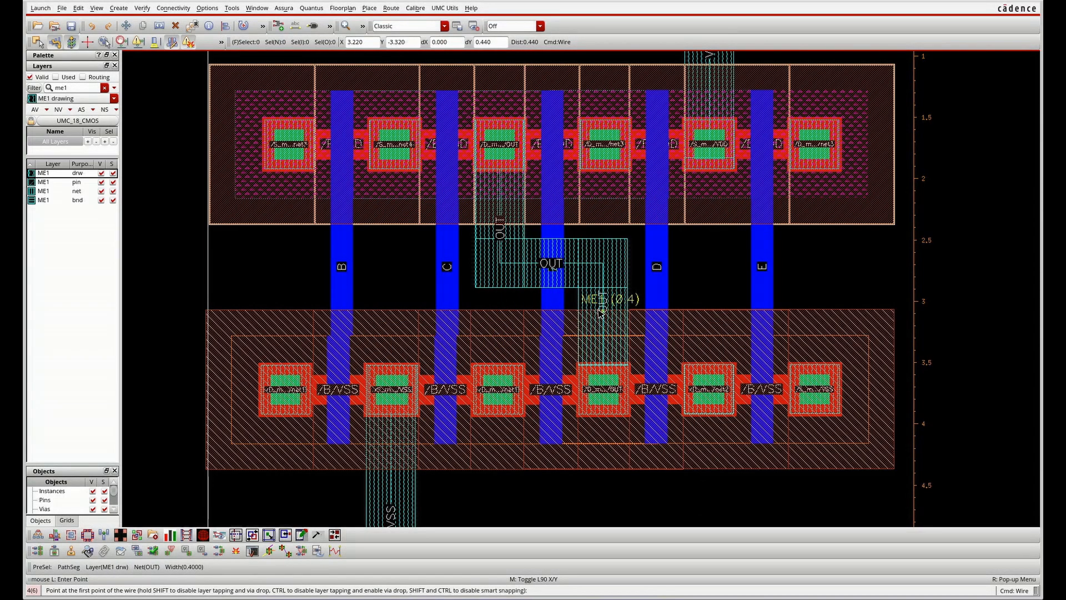
ctrl+scroll(616, 313, down, 2)
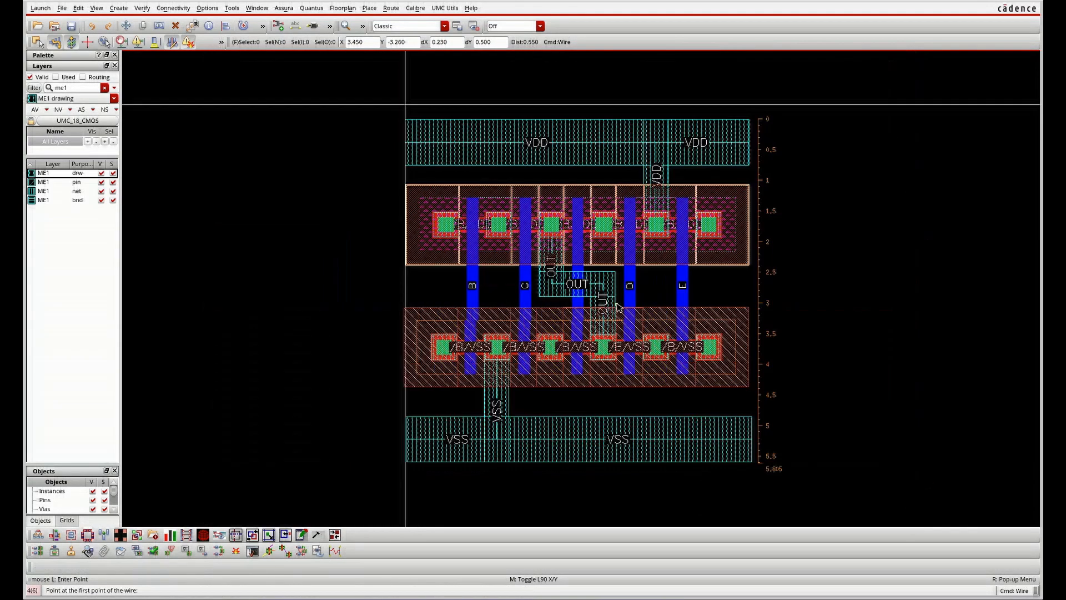
click(709, 362)
double_click(708, 453)
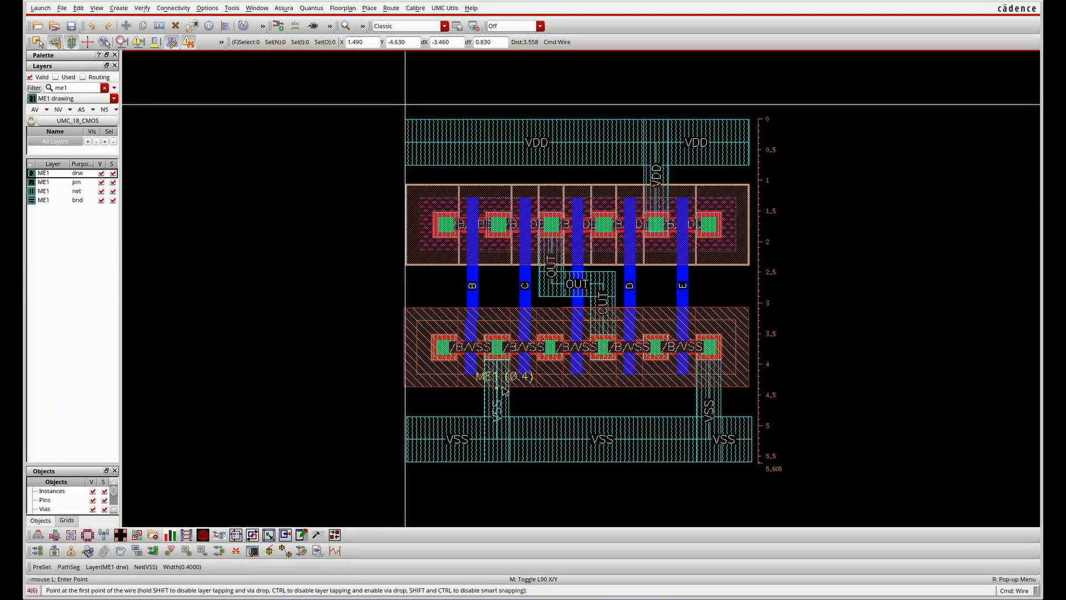
Move the gate B NMOS transistor about 0.03 to the right so its gate lines up with the B PO1 wire.
ctrl+scroll(548, 345, up, 2)
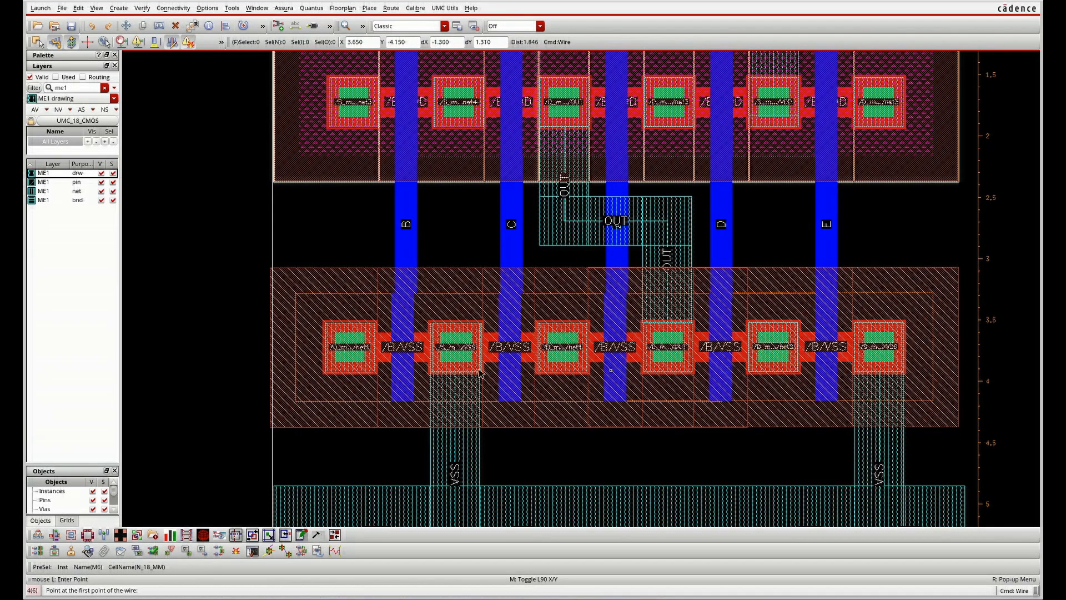
ctrl+scroll(674, 371, up, 2)
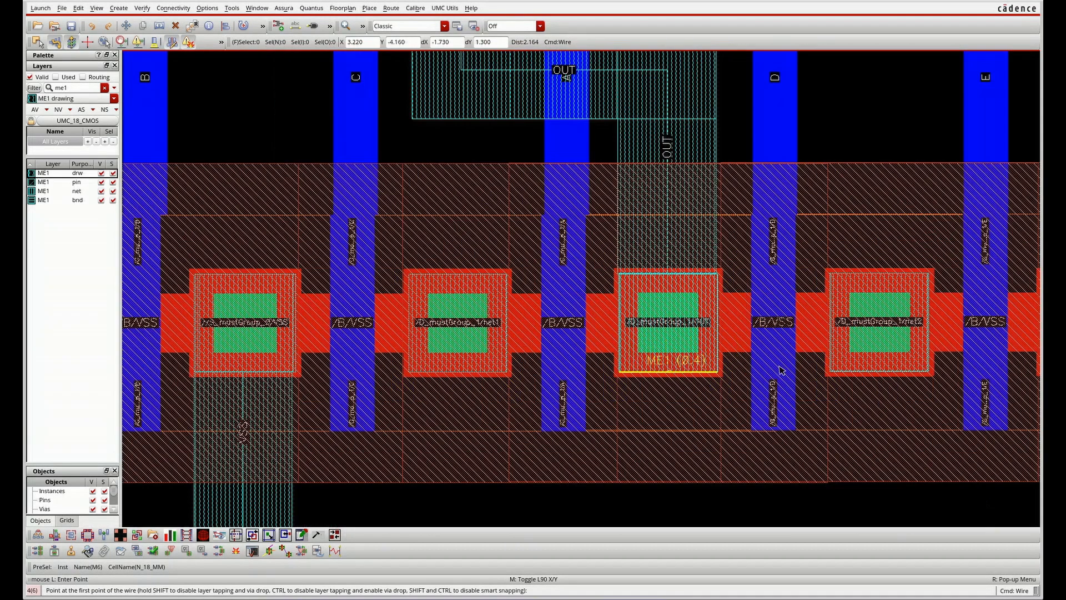
ctrl+scroll(814, 365, down, 2)
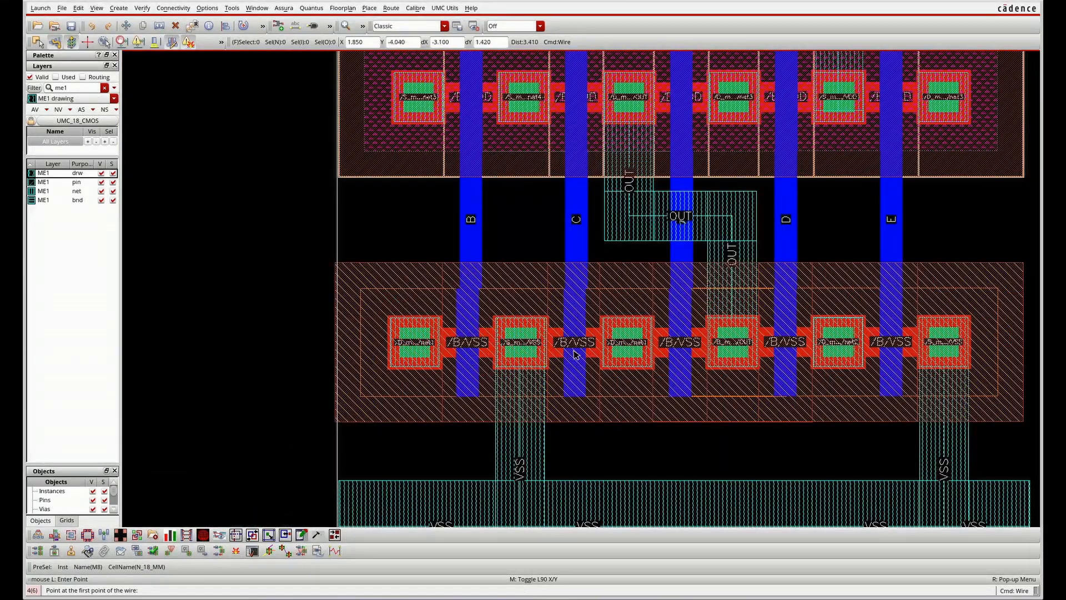
key(Escape)
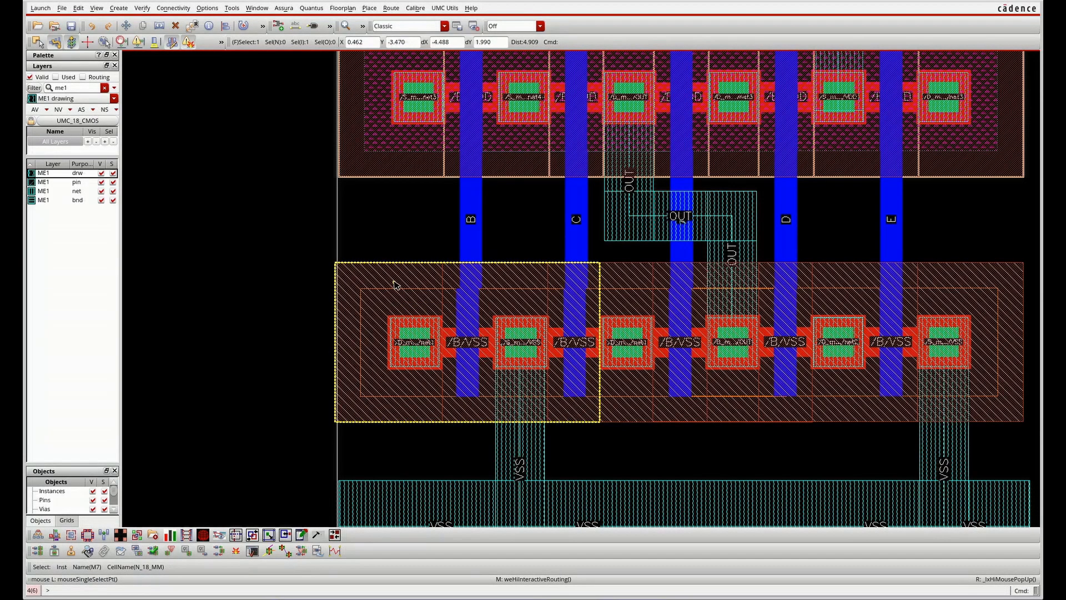
ctrl+scroll(395, 285, up, 4)
key(m)
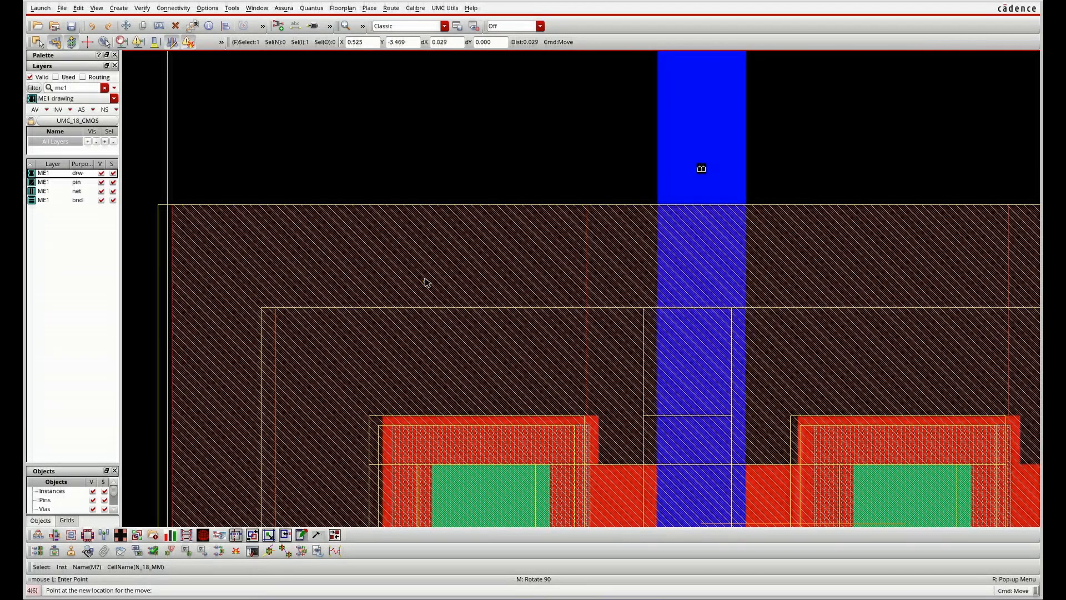
click(423, 282)
ctrl+scroll(391, 270, down, 2)
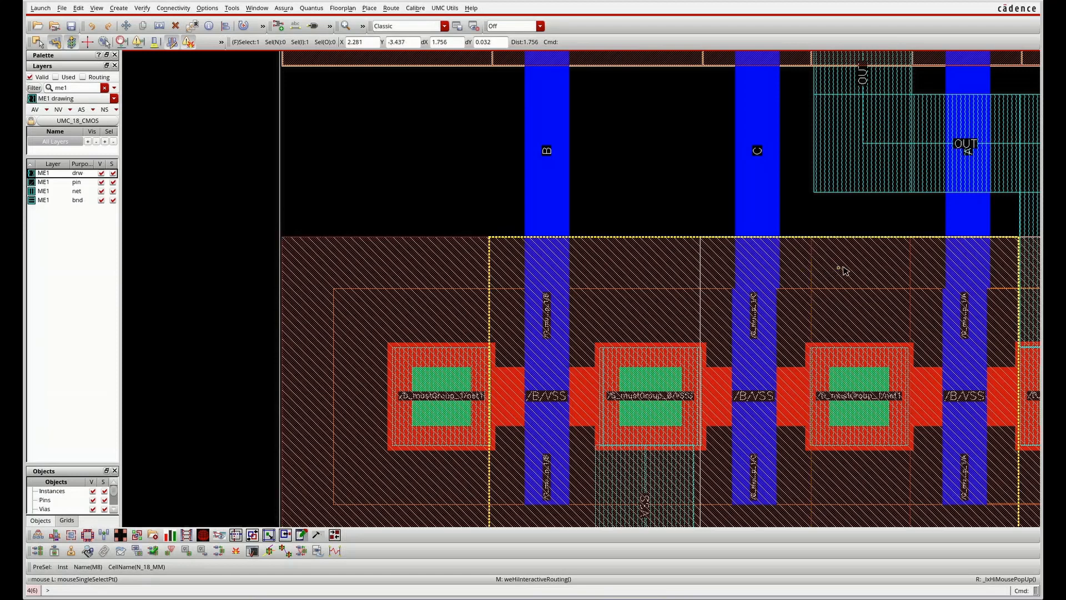
Nudge the NMOS transistors of gates A and C slightly to the right to align their gates with the PO1 wires.
drag(838, 269, 844, 270)
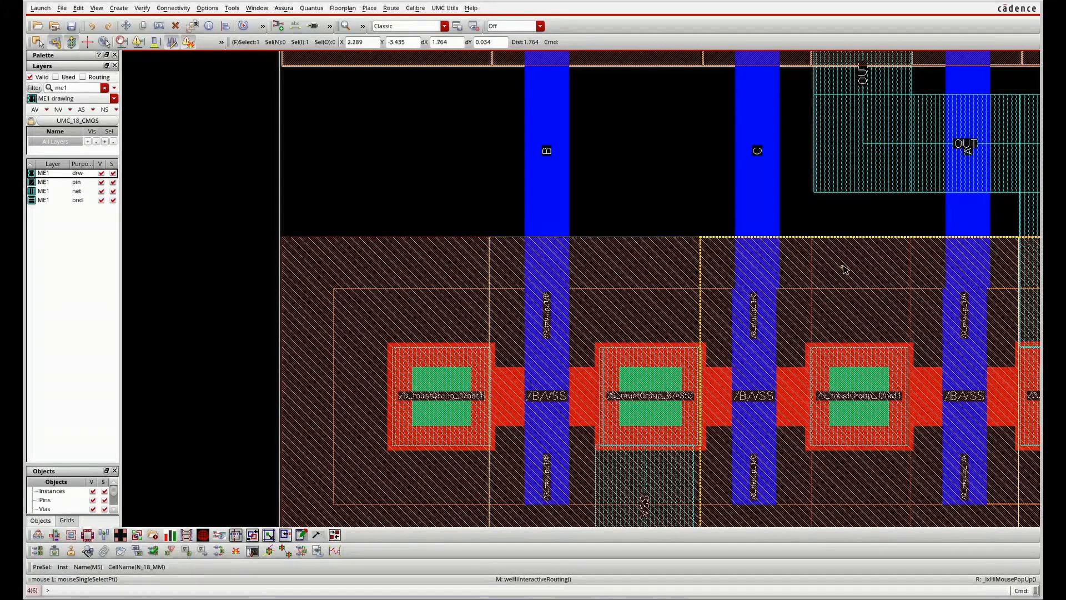
key(m)
click(848, 242)
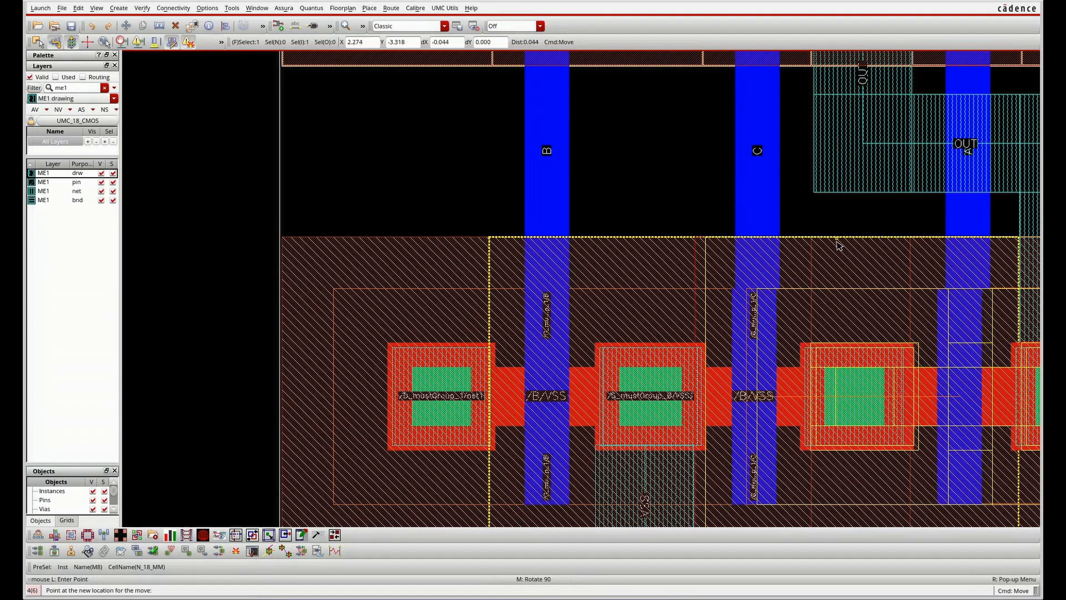
click(91, 26)
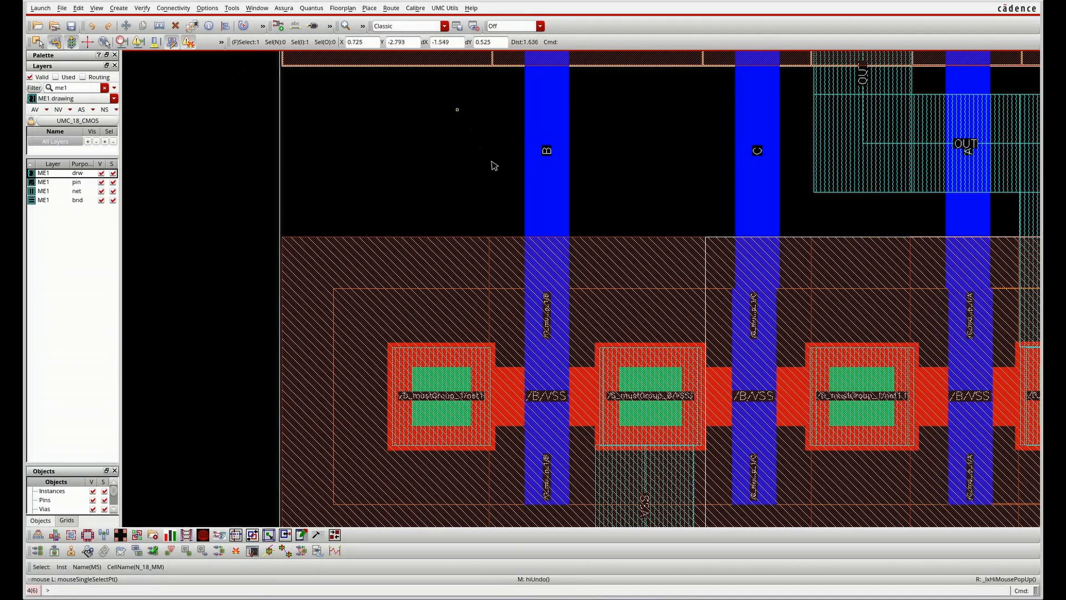
click(644, 250)
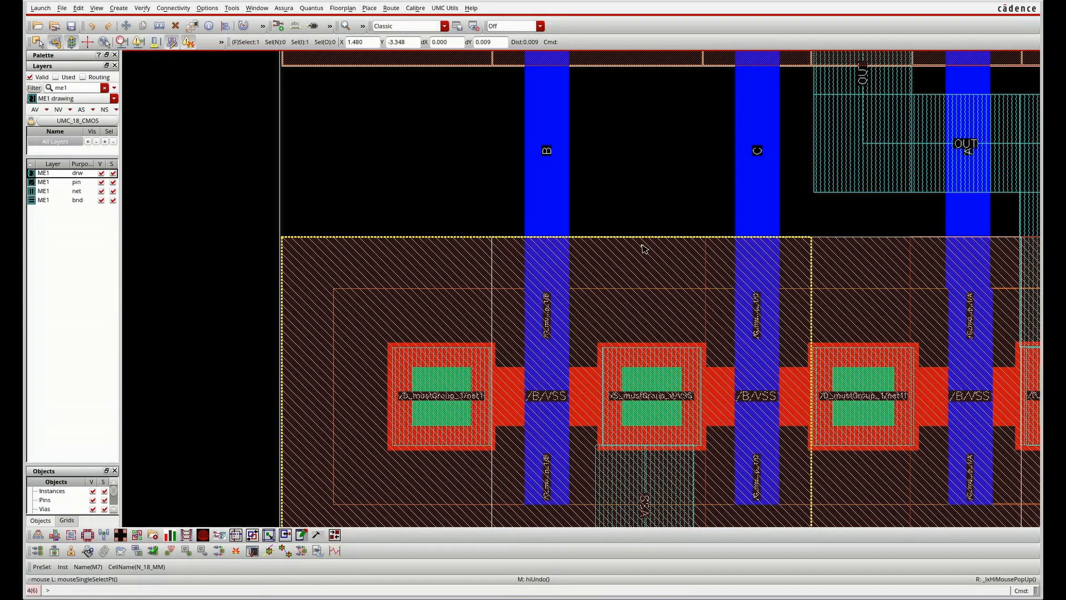
Try to select the gate A NMOS transistor among the overlapping instances.
ctrl+scroll(642, 248, down, 4)
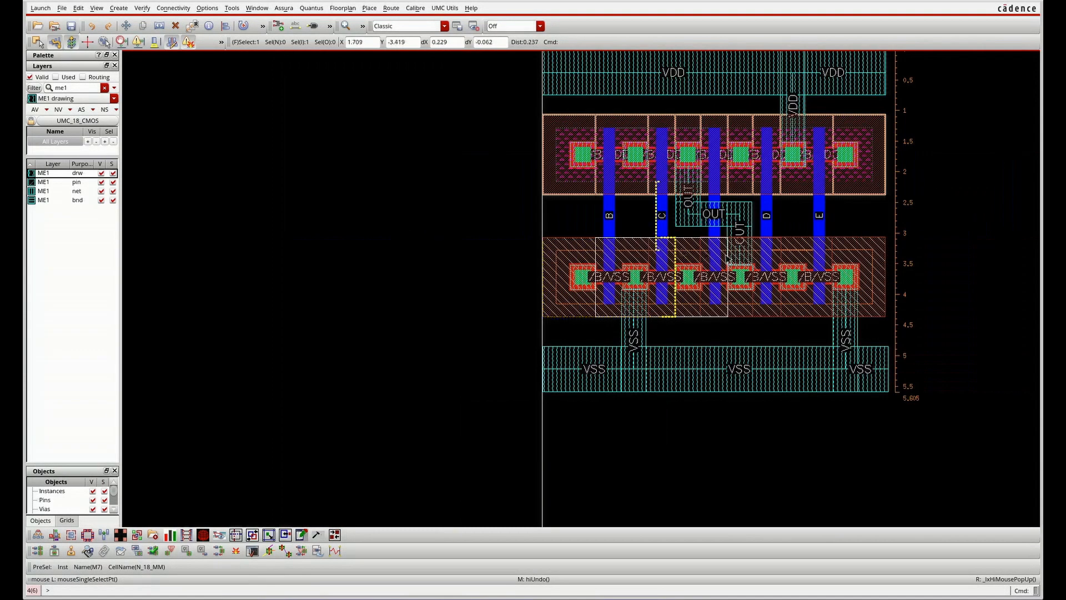
ctrl+scroll(714, 256, up, 3)
ctrl+scroll(713, 256, up, 2)
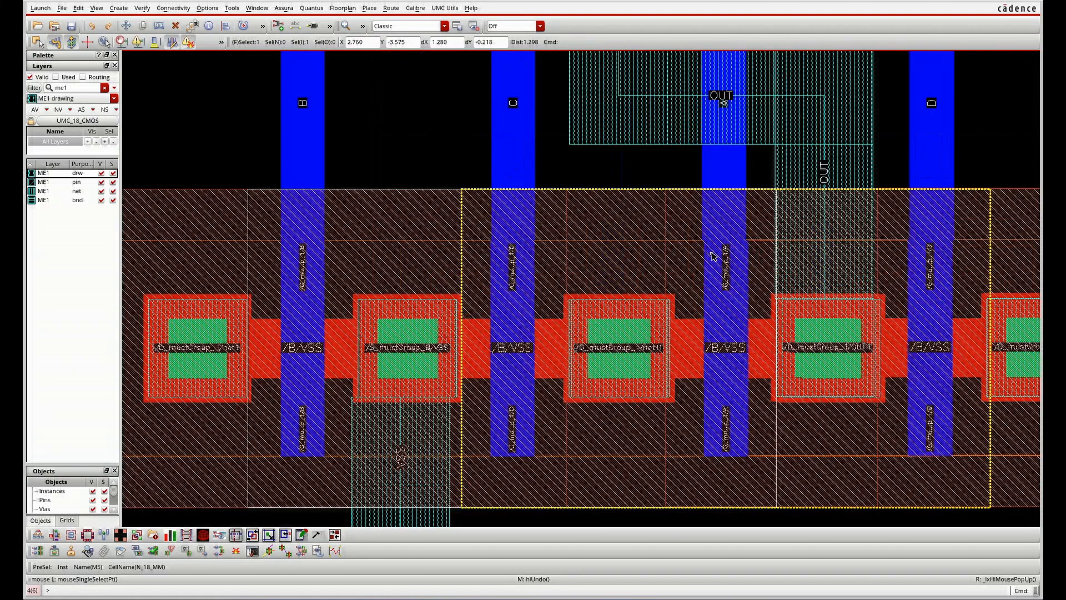
click(684, 202)
click(684, 202)
click(685, 202)
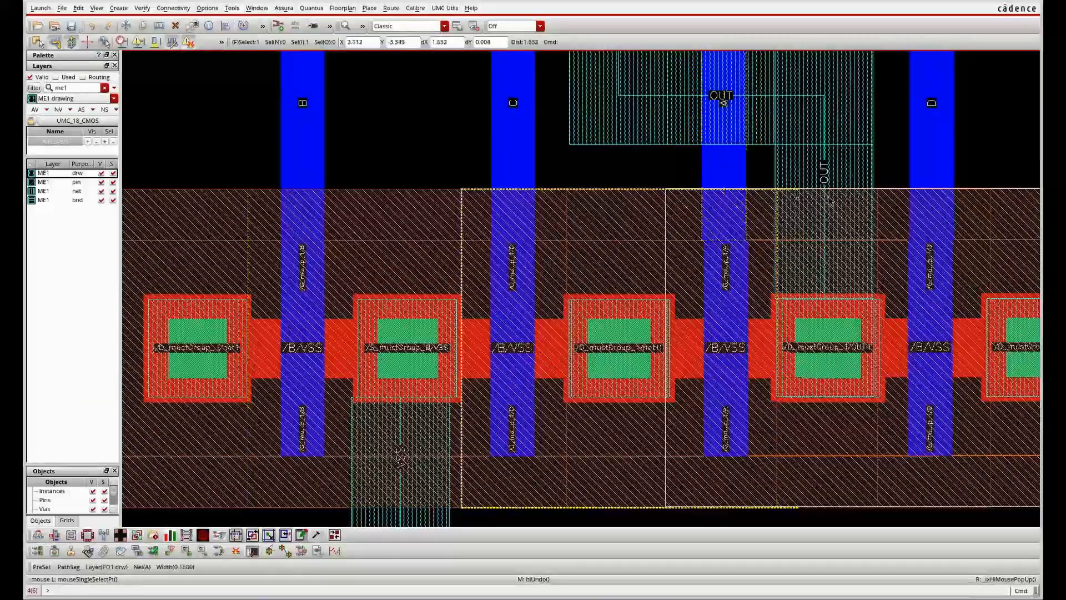
click(735, 188)
click(898, 194)
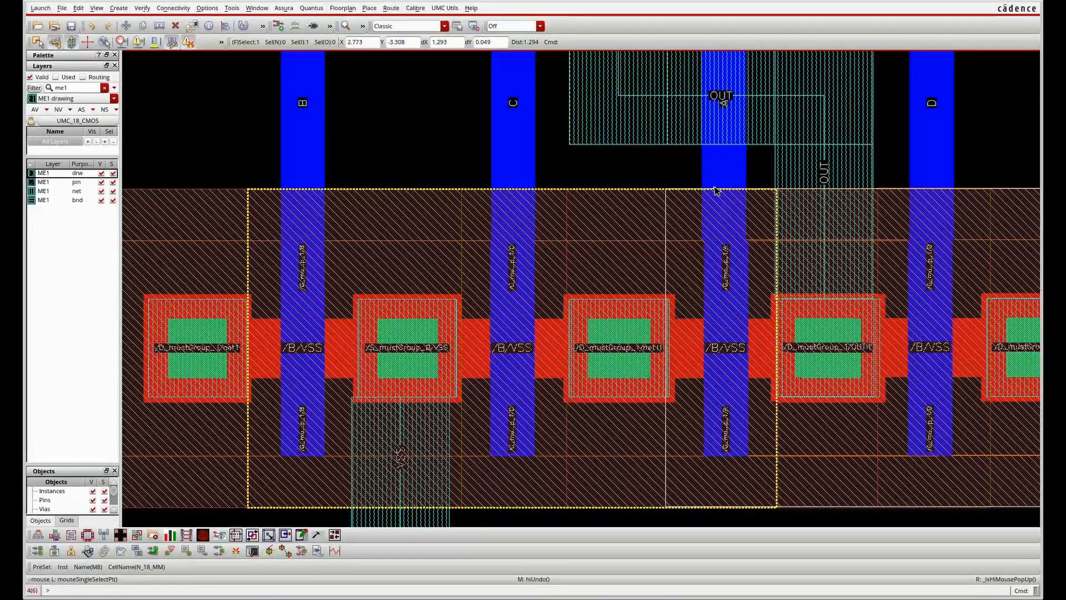
click(626, 194)
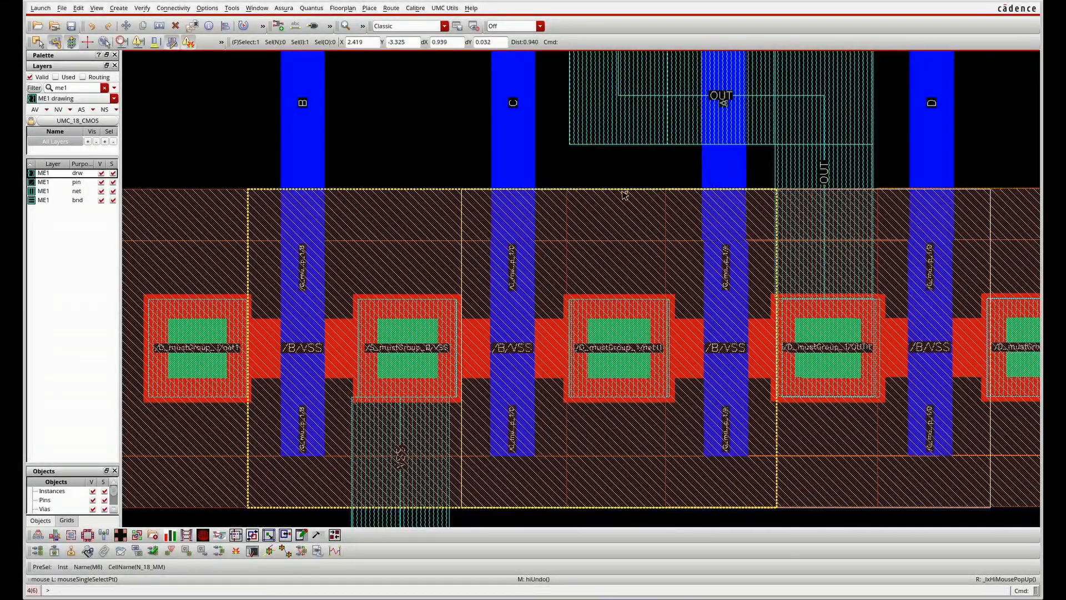
click(674, 191)
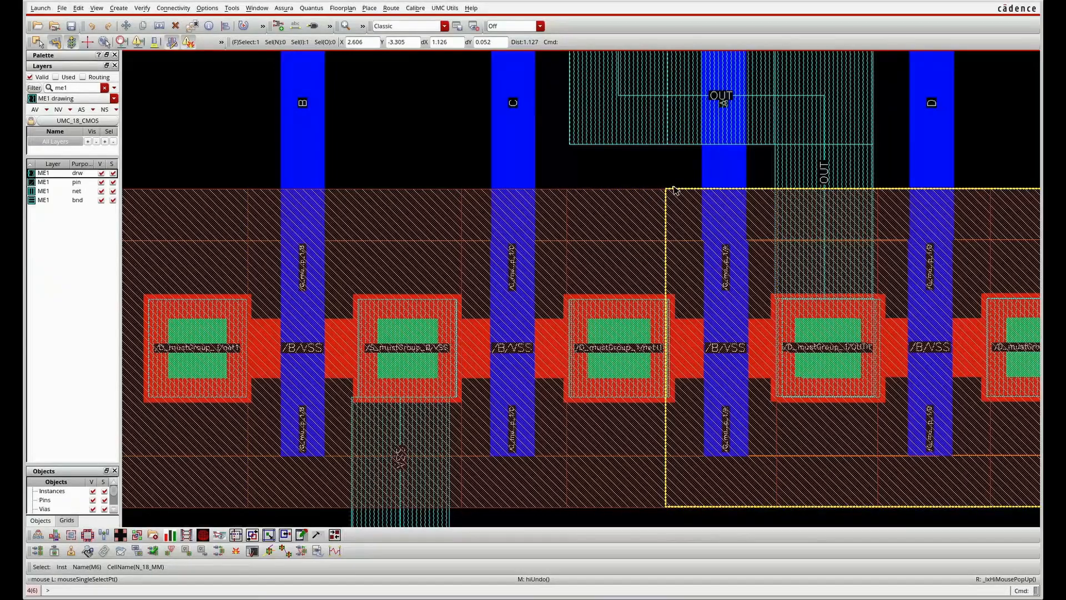
Try to shift the gate C NMOS transistor slightly sideways and undo the move.
click(634, 193)
click(632, 190)
click(632, 190)
key(m)
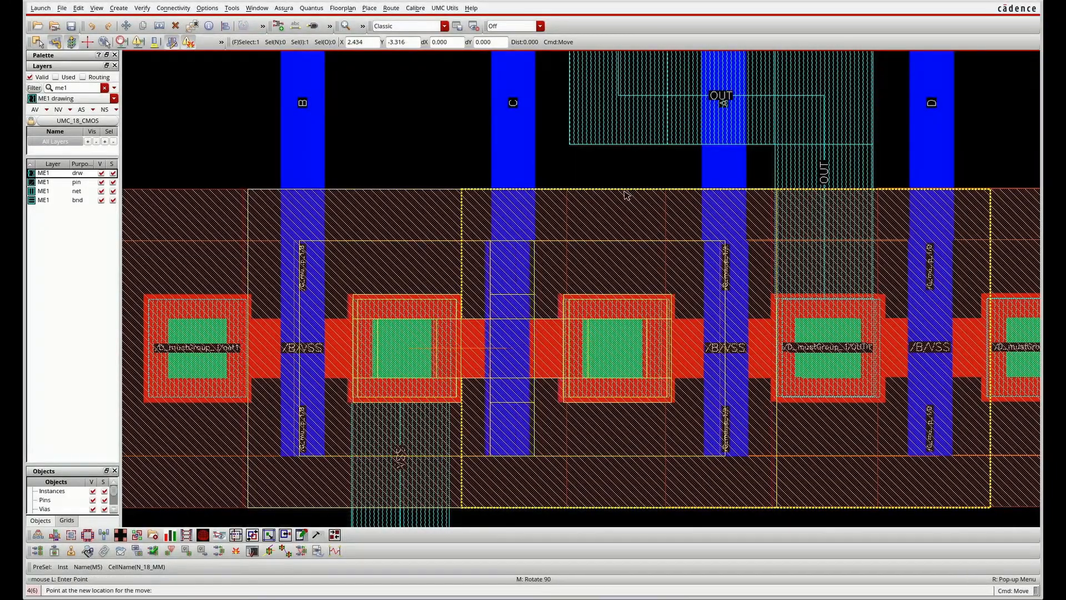
click(631, 189)
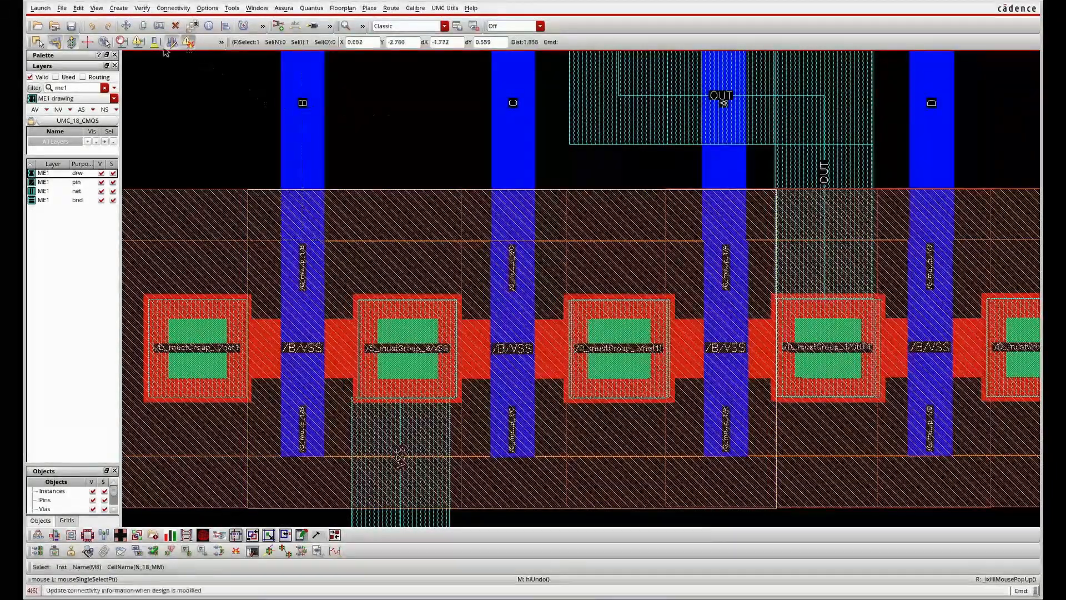
click(91, 26)
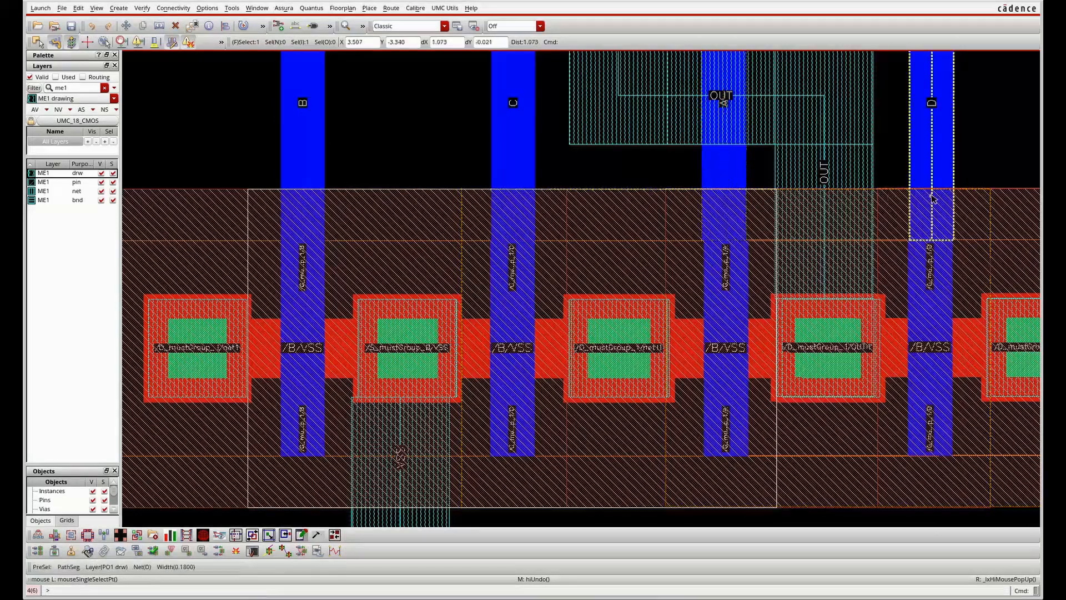
click(1003, 187)
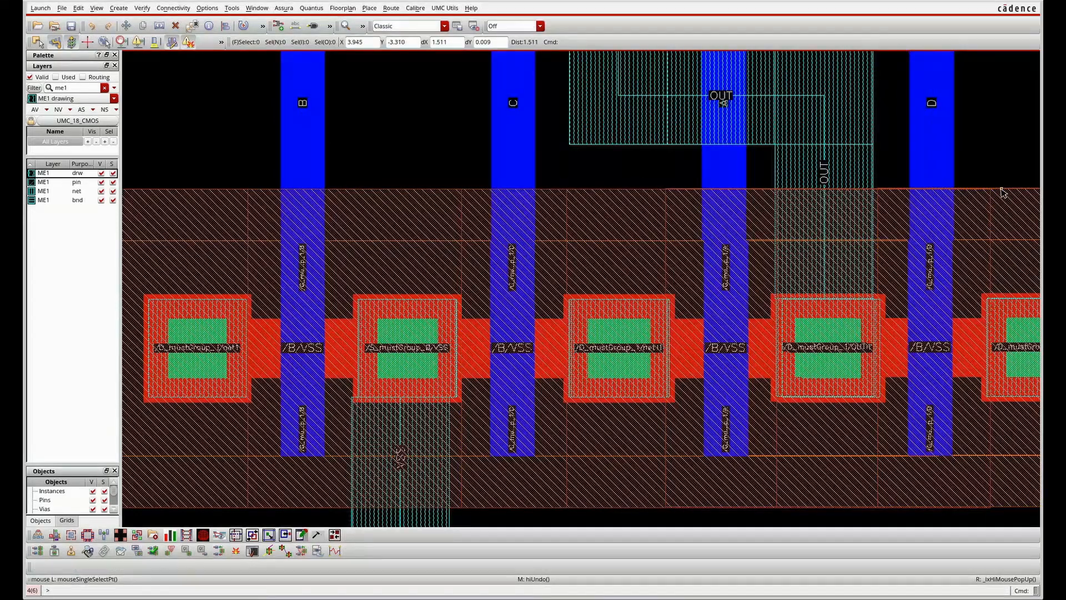
click(783, 193)
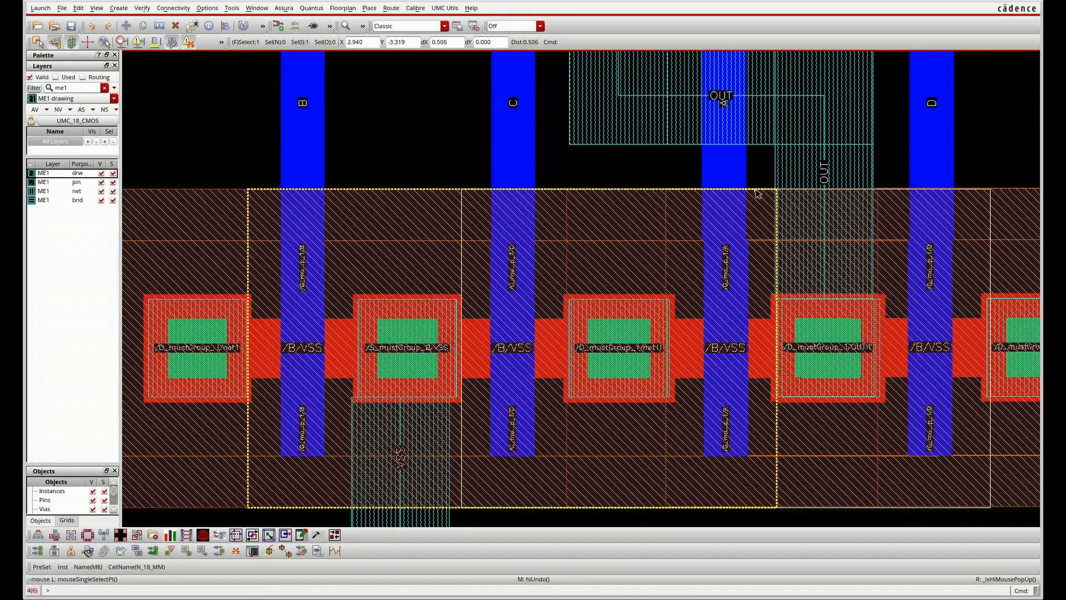
click(731, 288)
drag(727, 289, 726, 296)
click(728, 301)
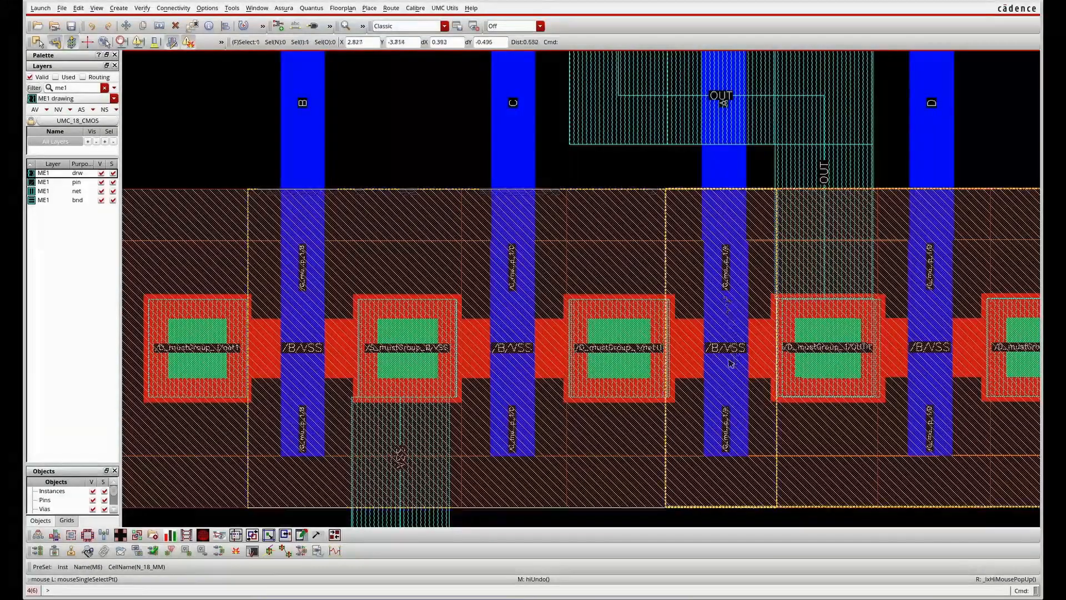
ctrl+scroll(643, 328, down, 2)
ctrl+scroll(686, 412, up, 2)
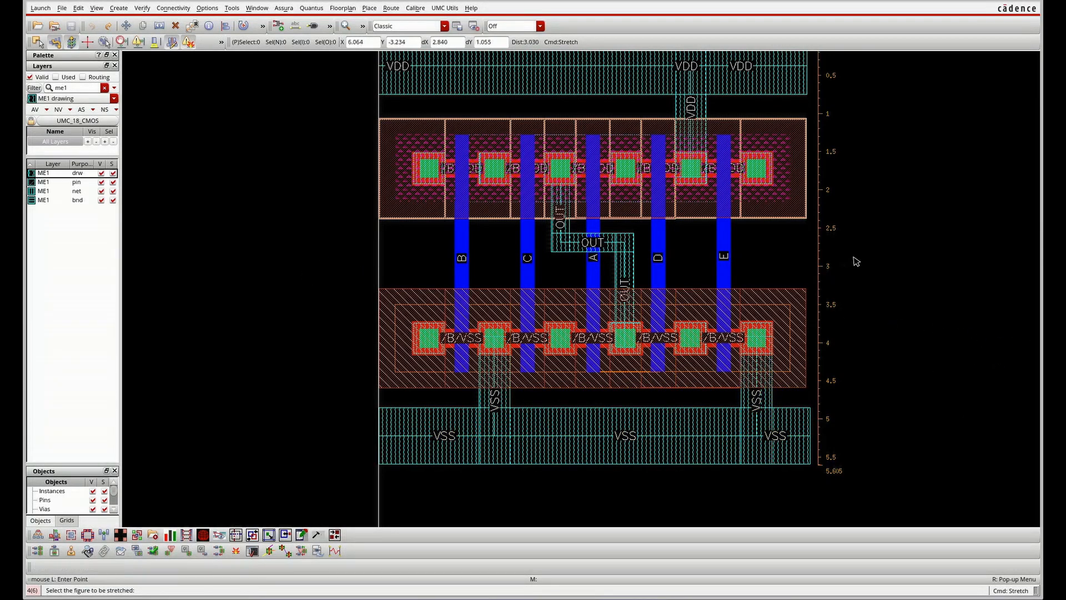
key(Escape)
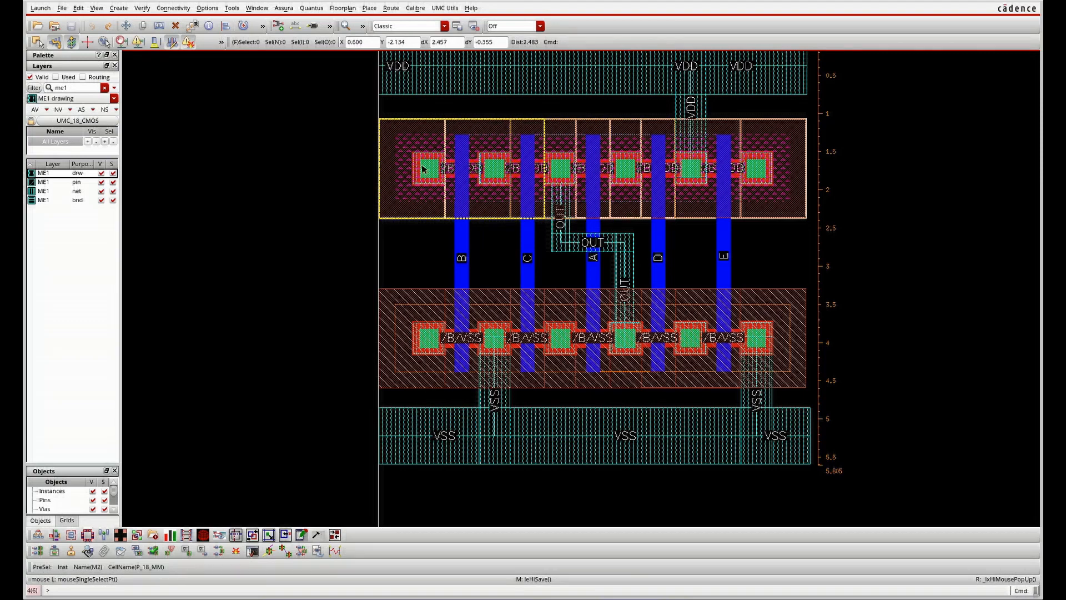
Place M1_M2 vias on the three PMOS net3 contacts: before gate B, between gates A and D, and beyond gate E.
ctrl+scroll(420, 165, up, 4)
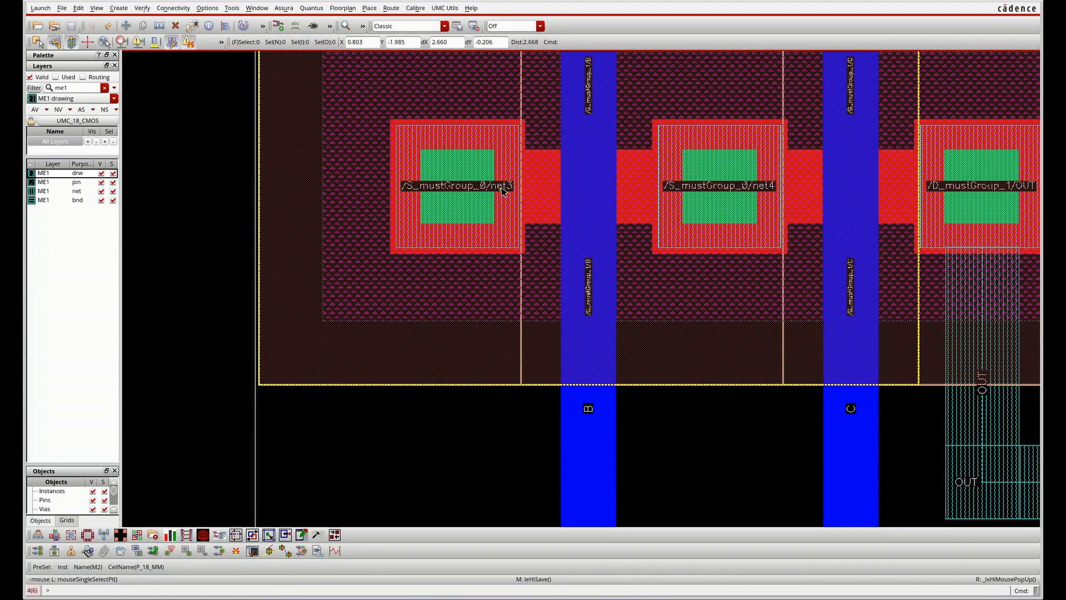
key(f)
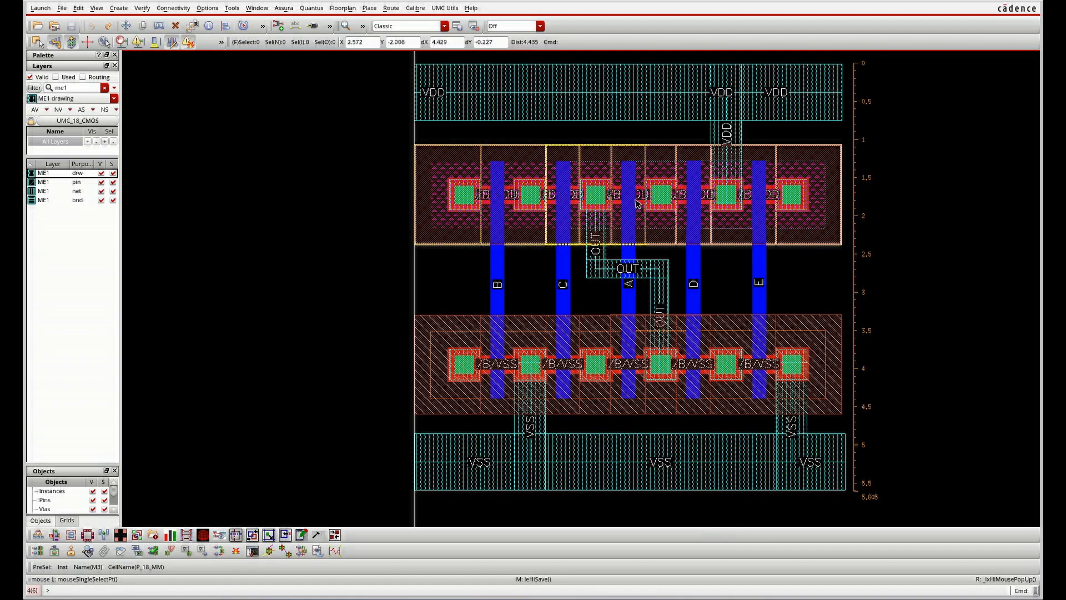
ctrl+scroll(667, 202, up, 2)
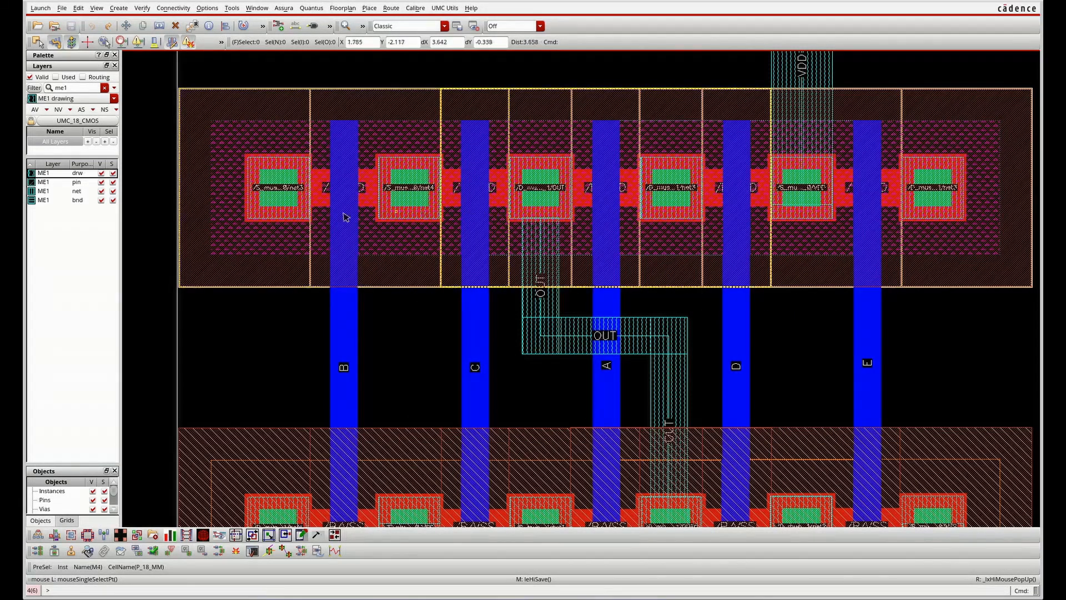
key(o)
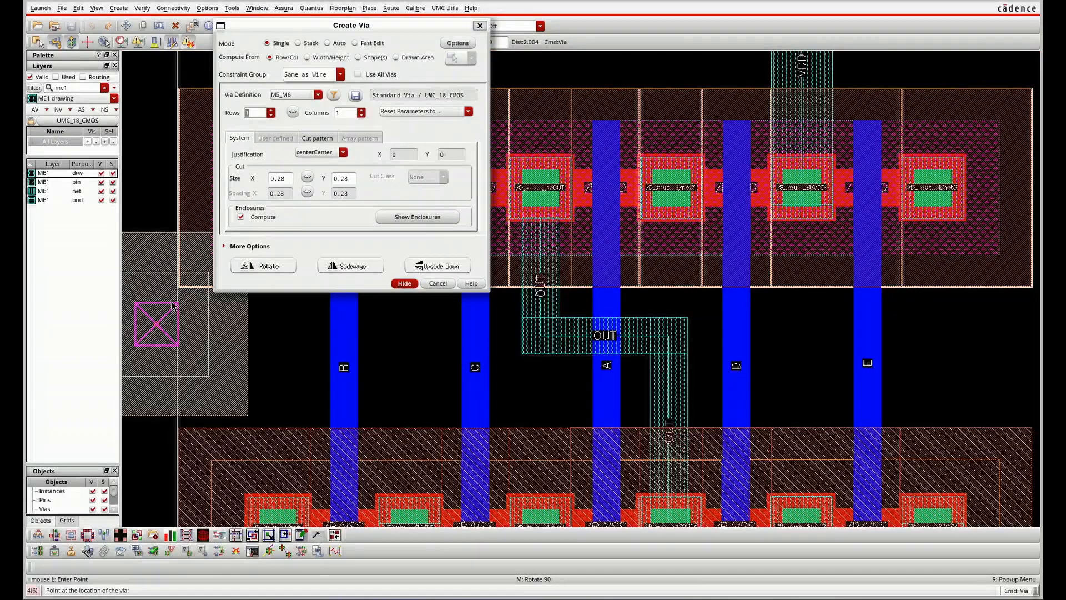
click(311, 94)
click(299, 142)
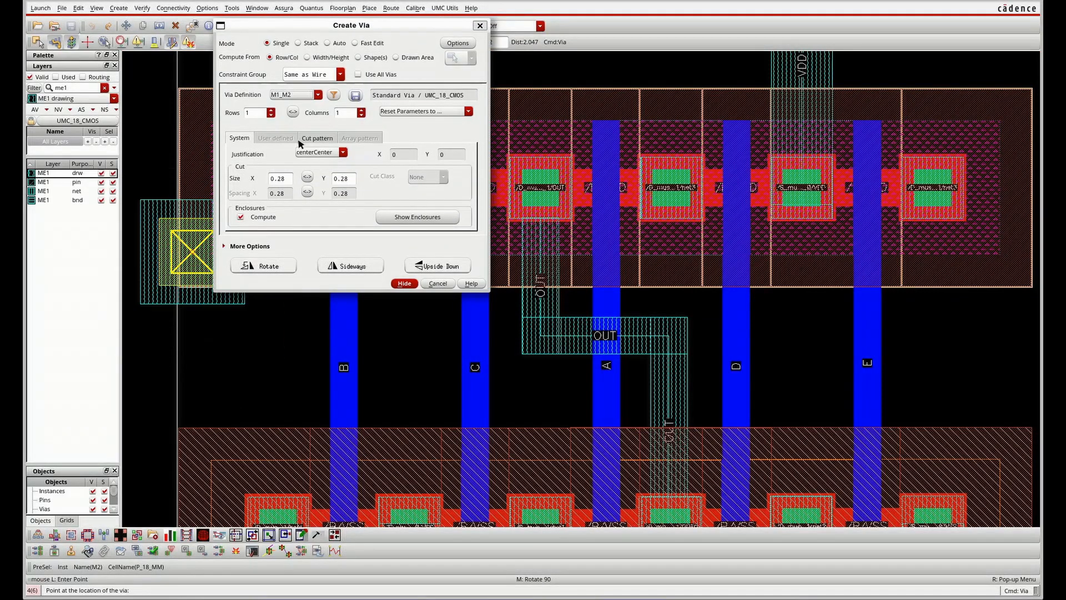
click(404, 284)
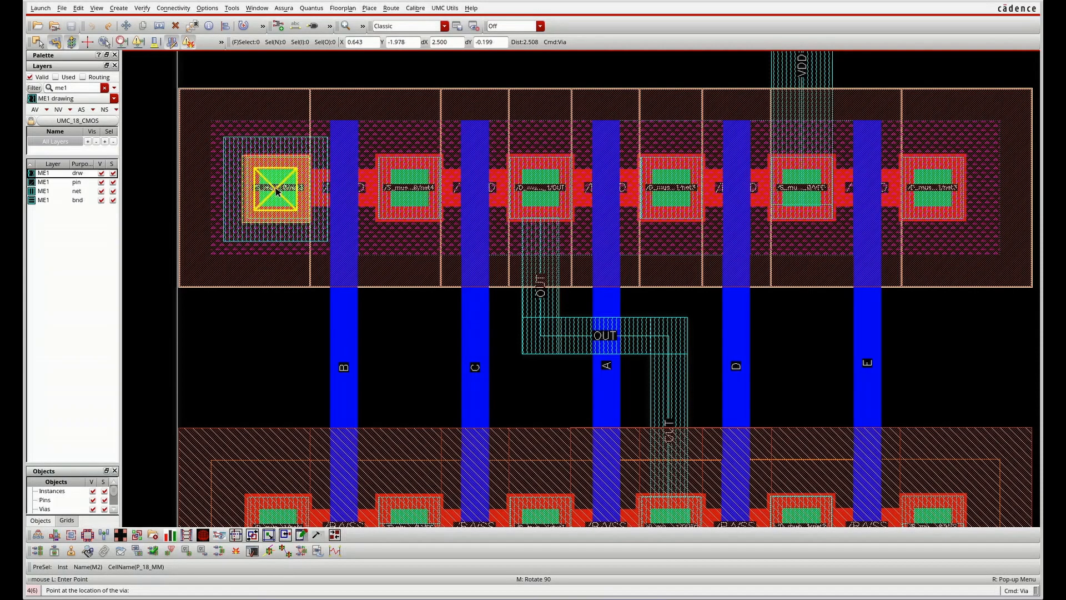
click(277, 191)
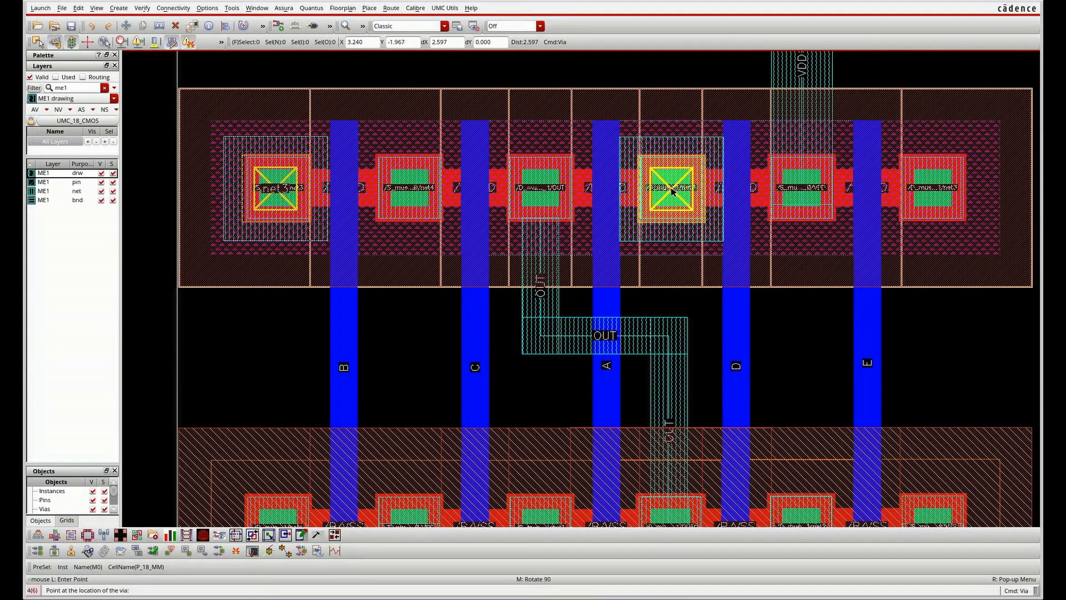
click(615, 208)
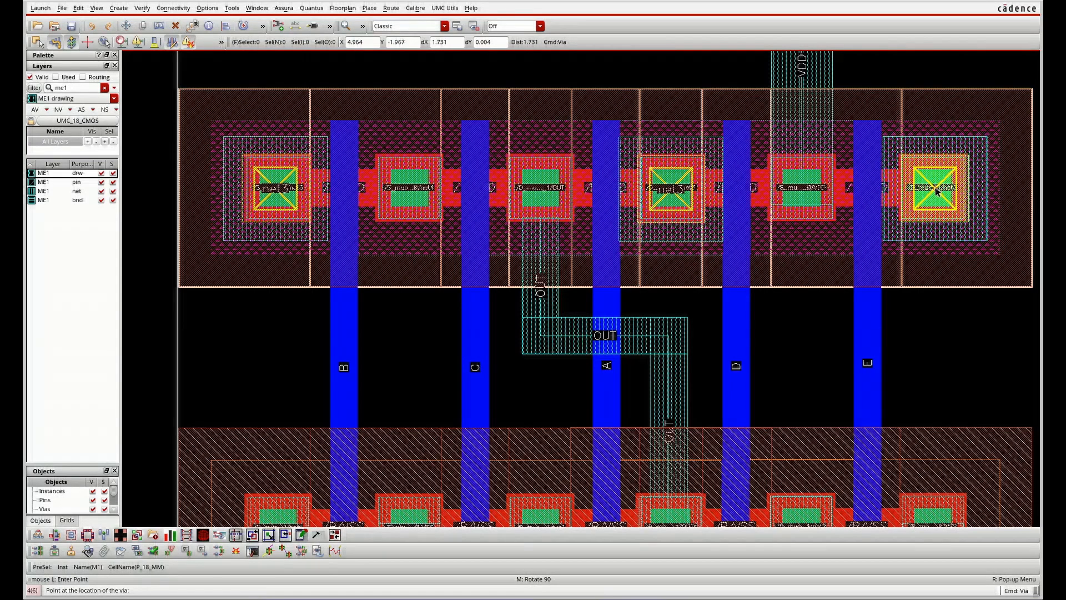
click(882, 213)
key(Escape)
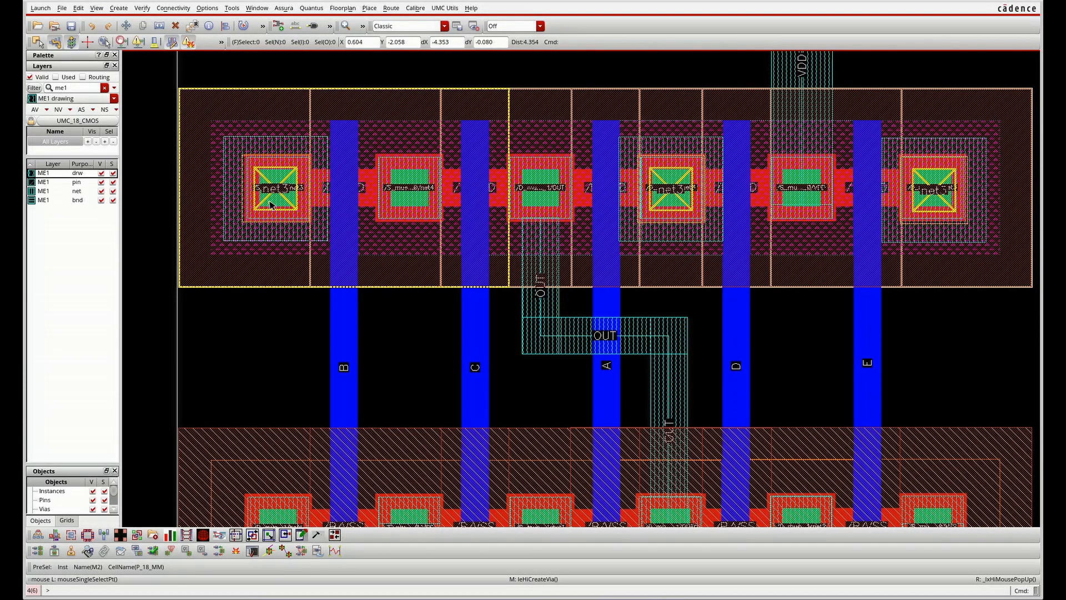
Route an ME2 wire below the PMOS row linking the two outer net3 vias, and connect the middle net3 via down to it.
click(80, 89)
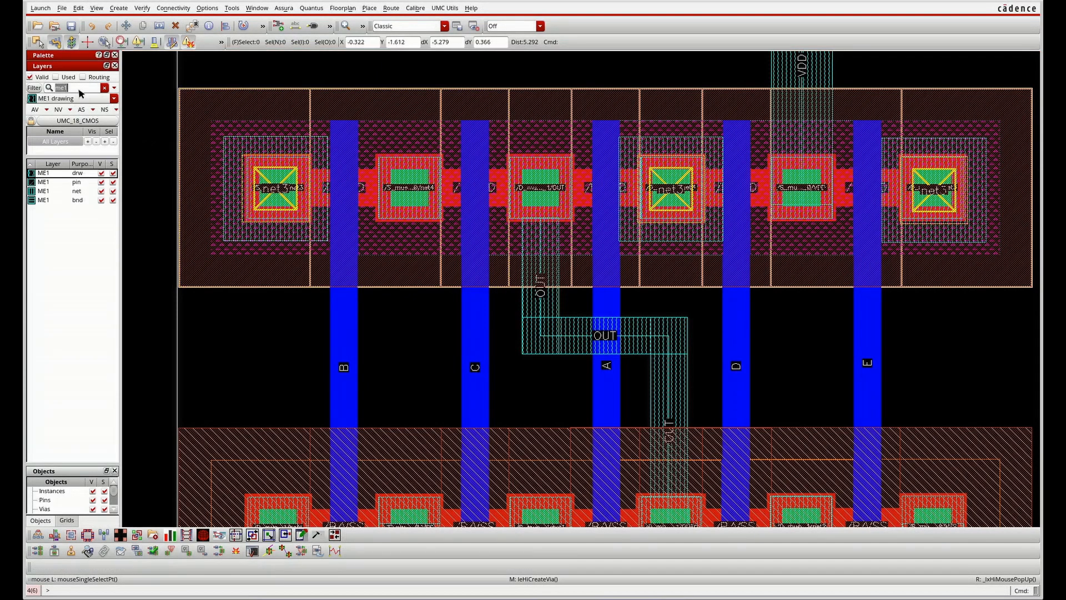
key(BackSpace)
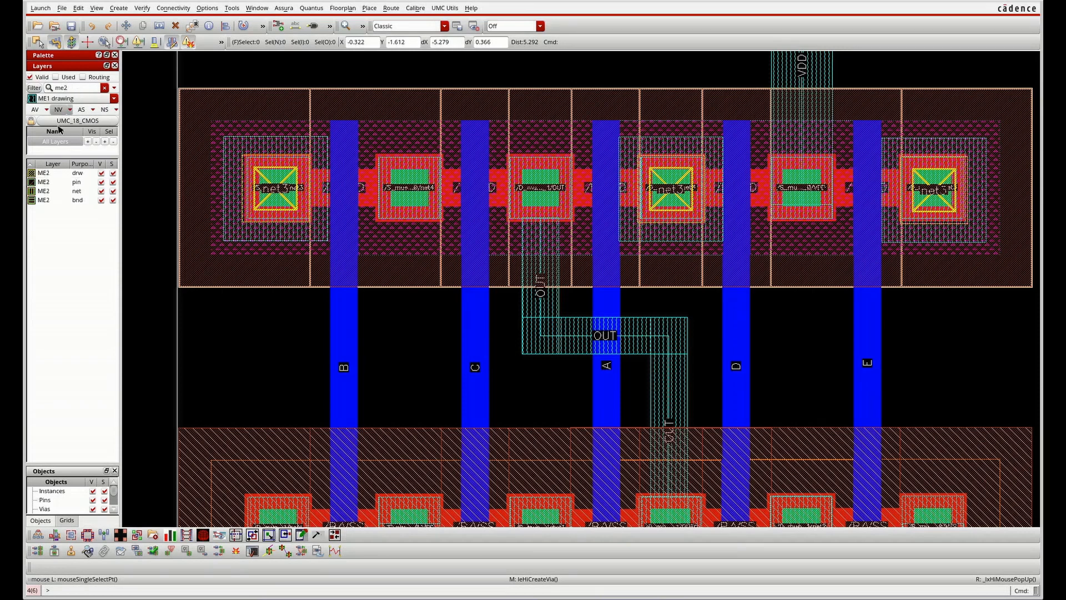
click(44, 174)
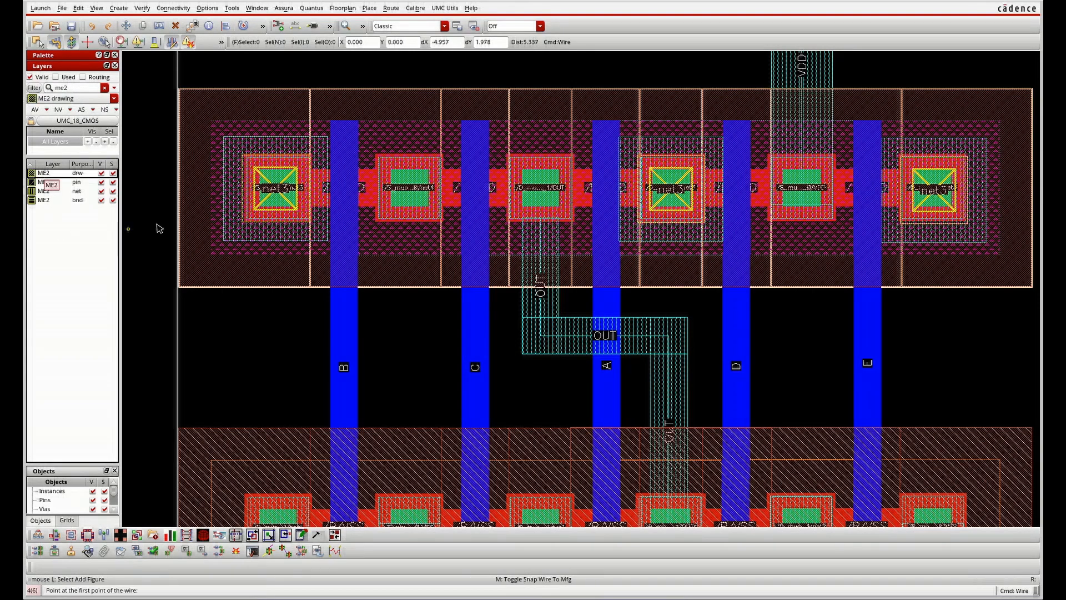
key(p)
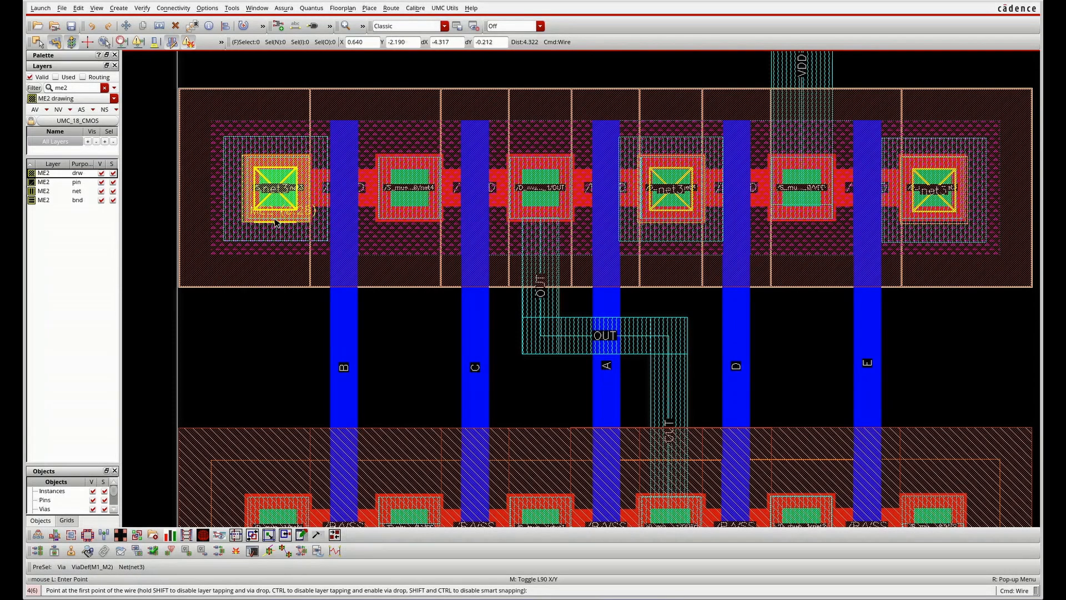
click(276, 223)
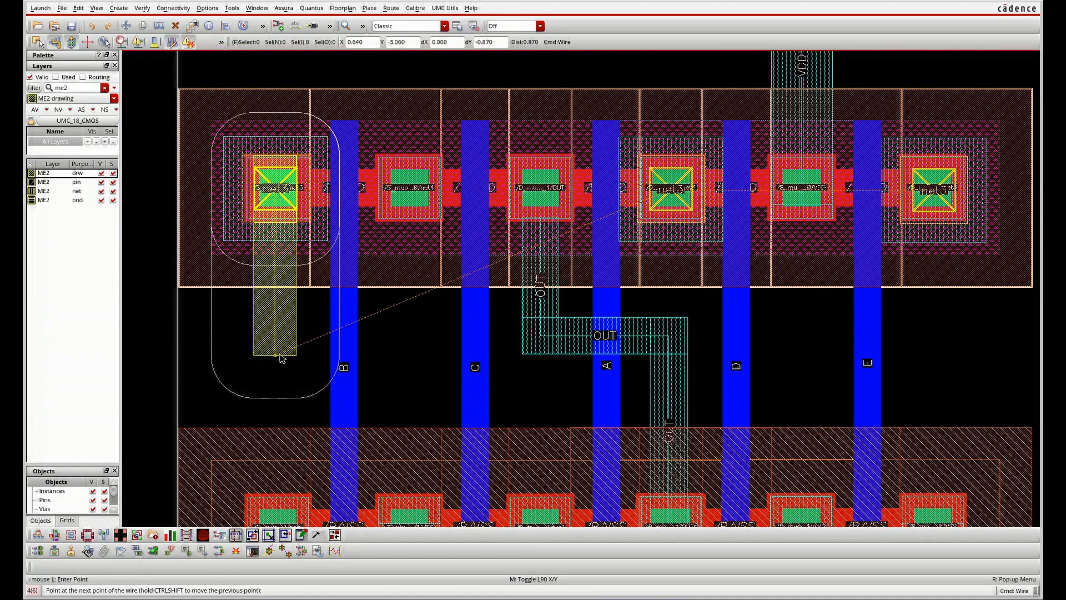
click(279, 352)
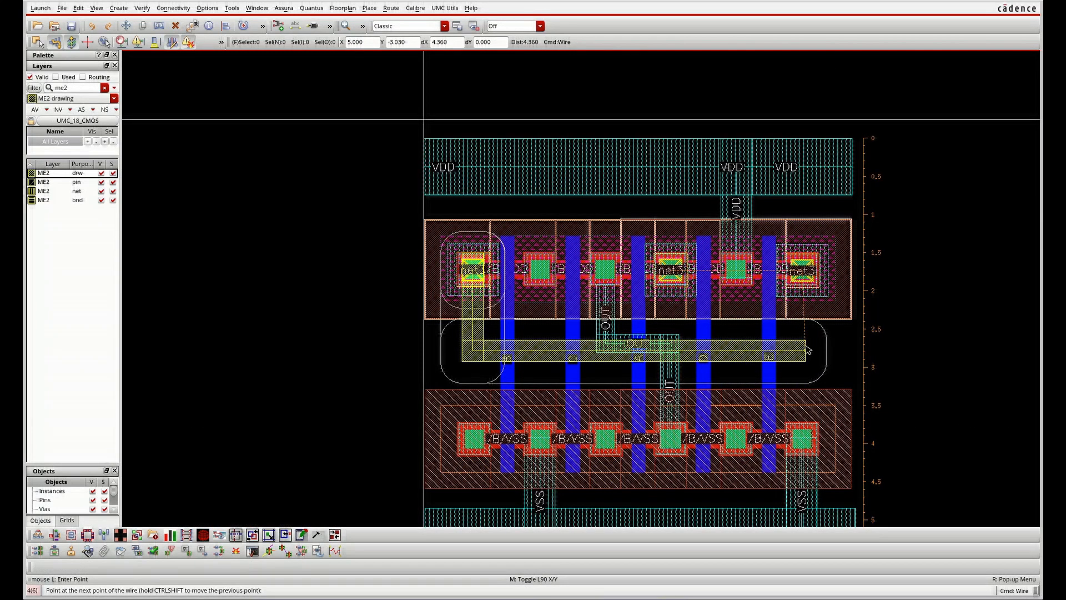
click(805, 350)
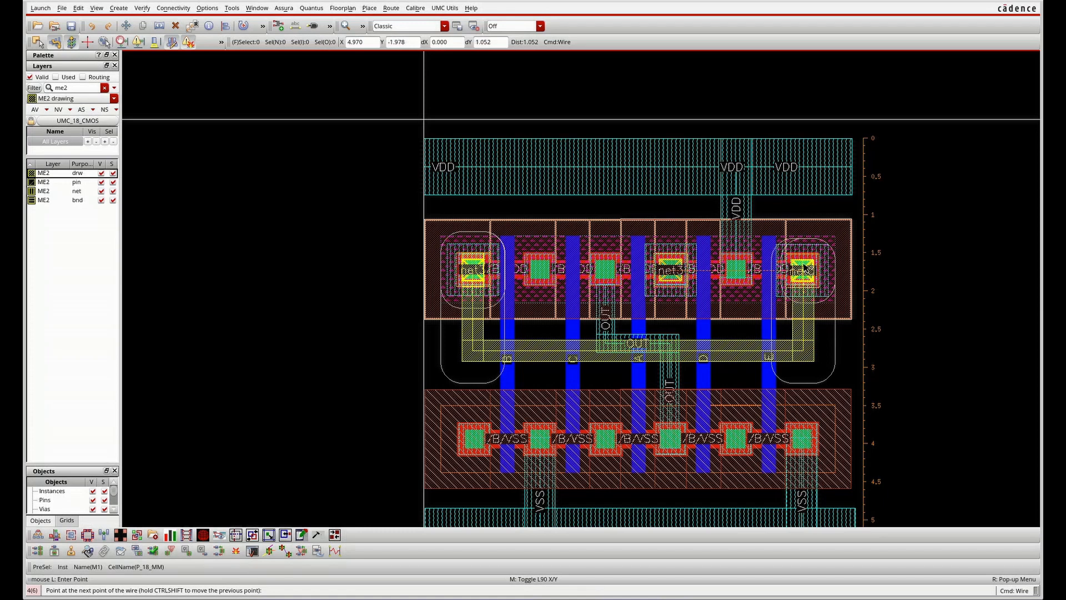
double_click(805, 269)
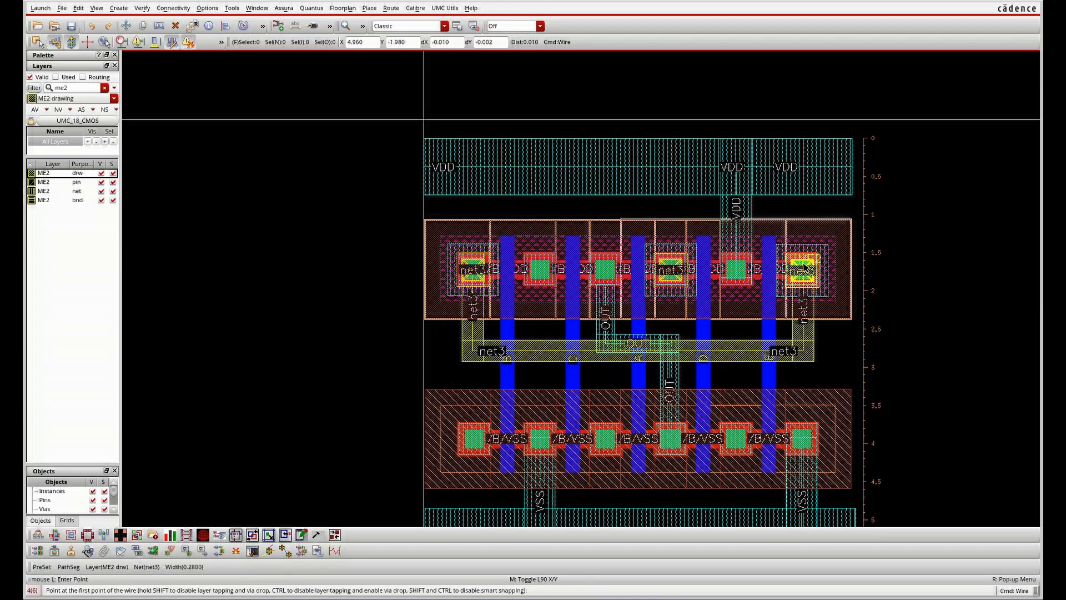
click(669, 297)
double_click(666, 358)
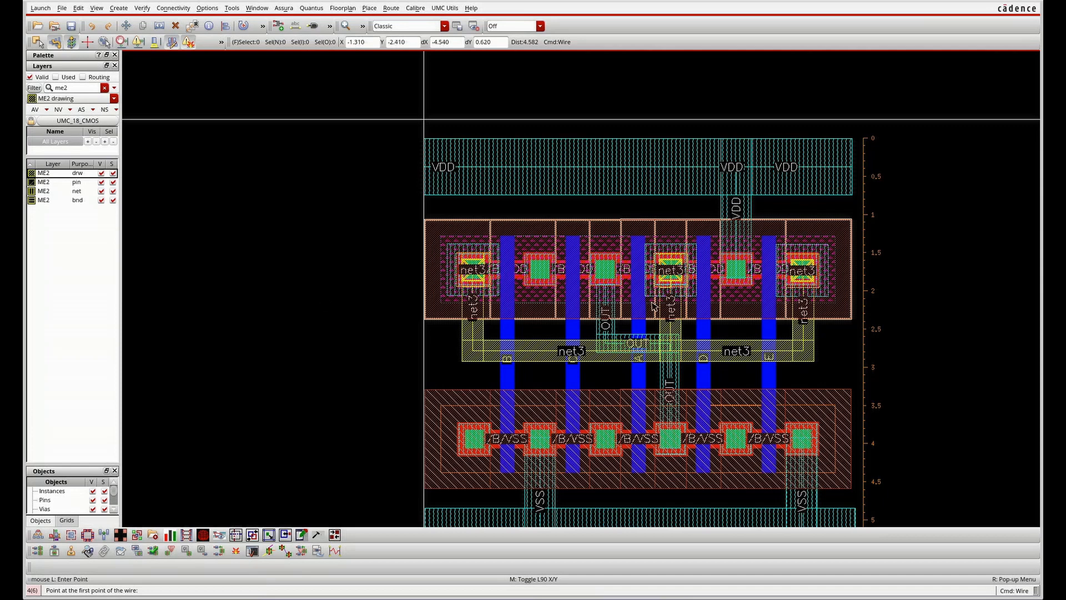
Try an M1_M2 via on the NMOS net1 contact beside gate B and delete it again.
ctrl+scroll(532, 321, down, 2)
ctrl+scroll(532, 380, up, 1)
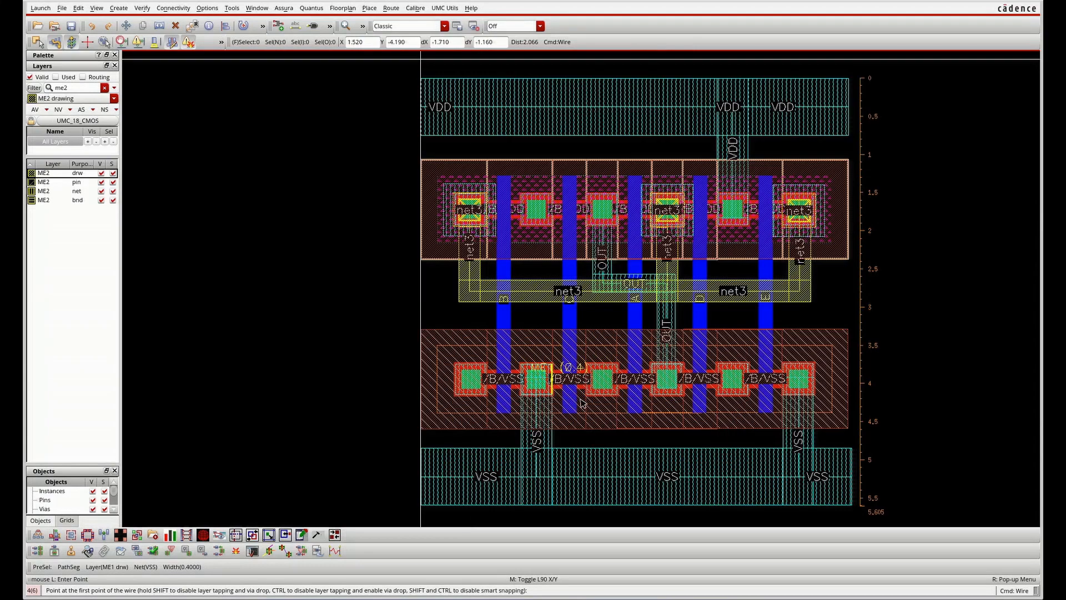
ctrl+scroll(555, 407, up, 1)
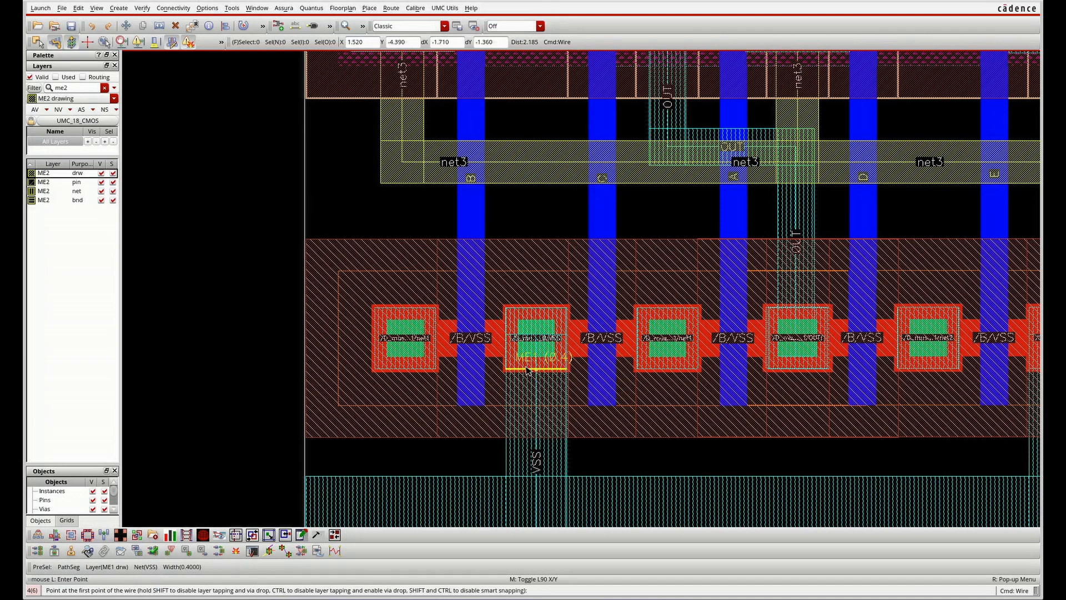
scroll(527, 371, down, 3)
scroll(791, 344, up, 3)
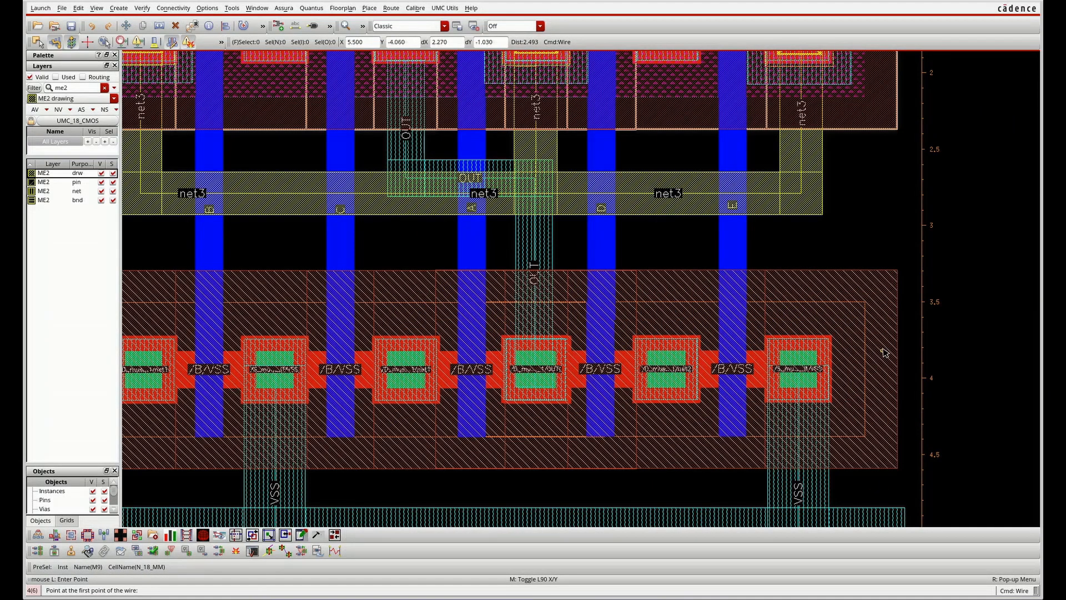
scroll(885, 353, down, 2)
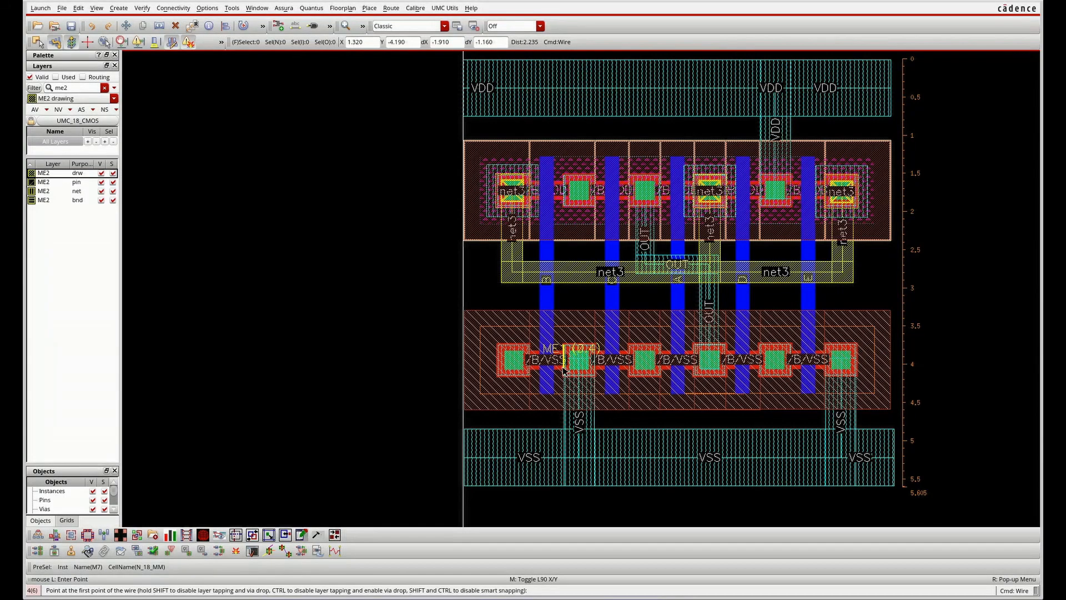
scroll(552, 392, up, 2)
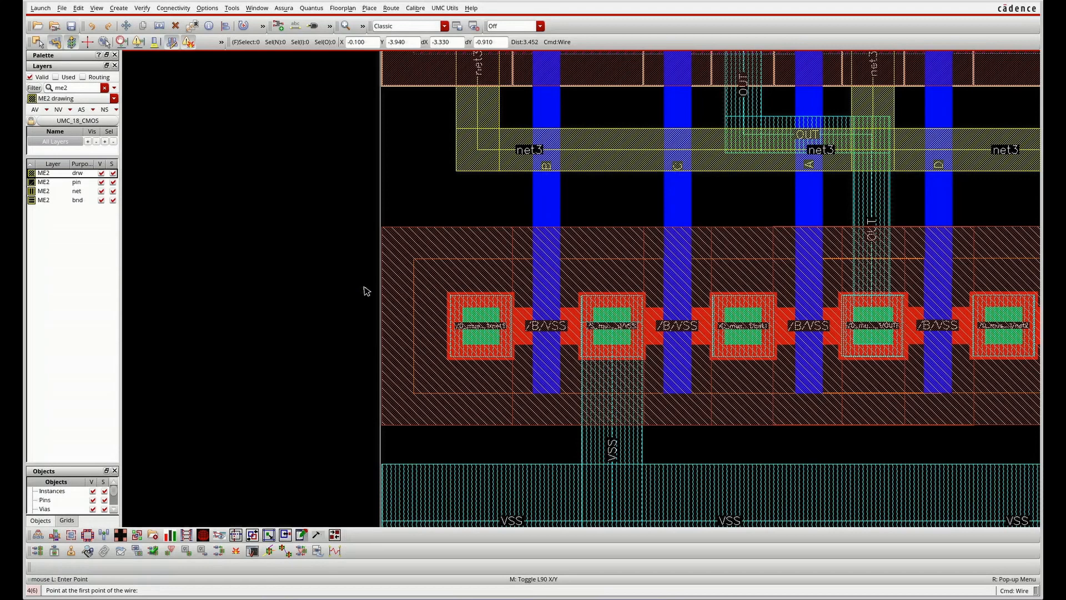
key(o)
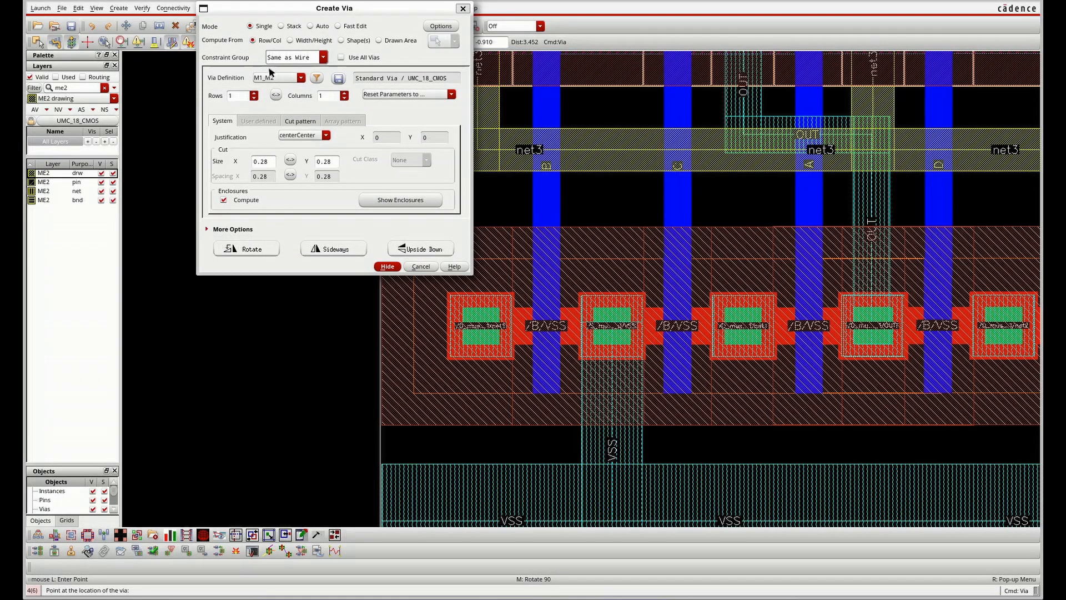
click(387, 267)
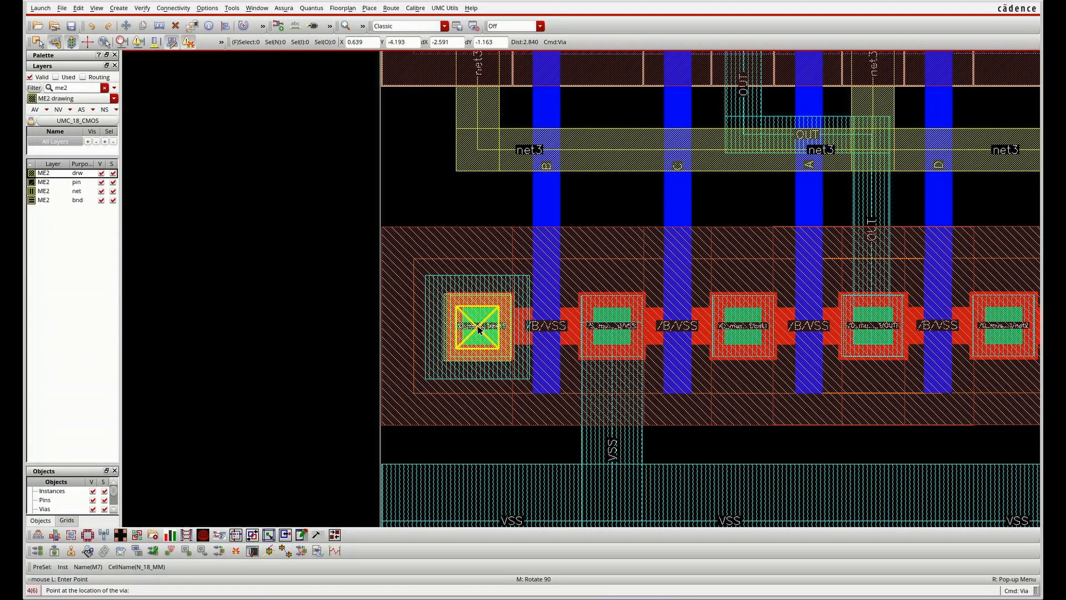
click(480, 329)
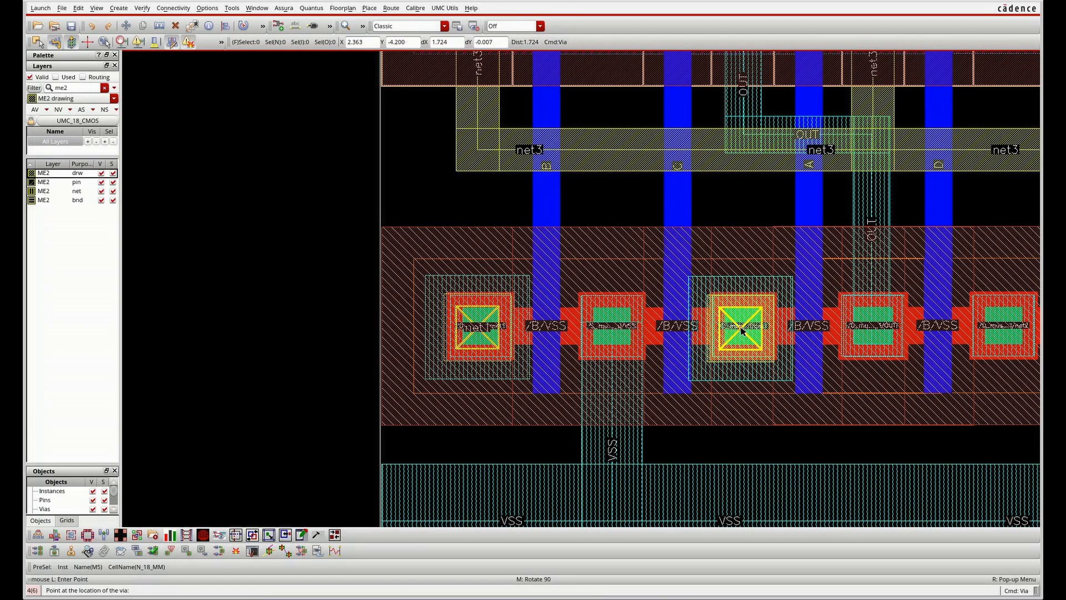
key(Escape)
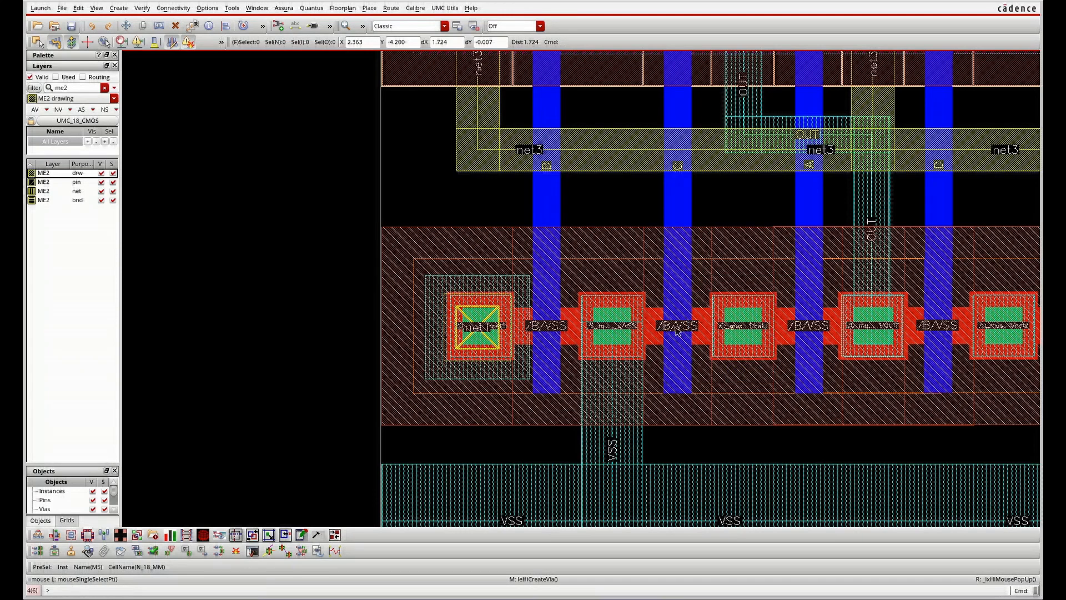
click(512, 280)
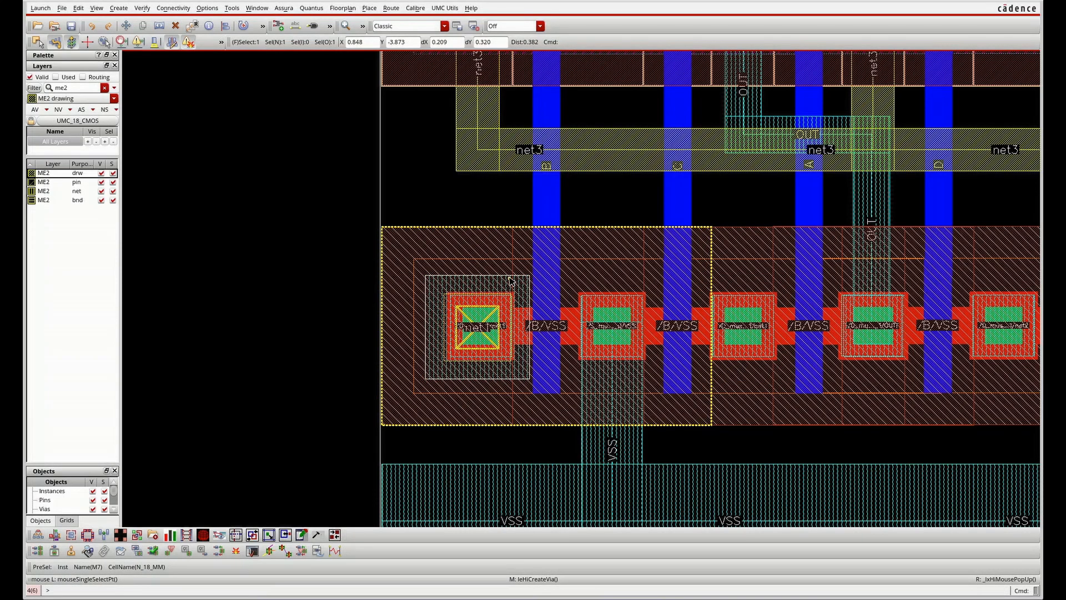
key(Delete)
Place stacked vias from ME1 to ME3 on the two NMOS net1 contacts, beside gate B and between gates C and A.
key(o)
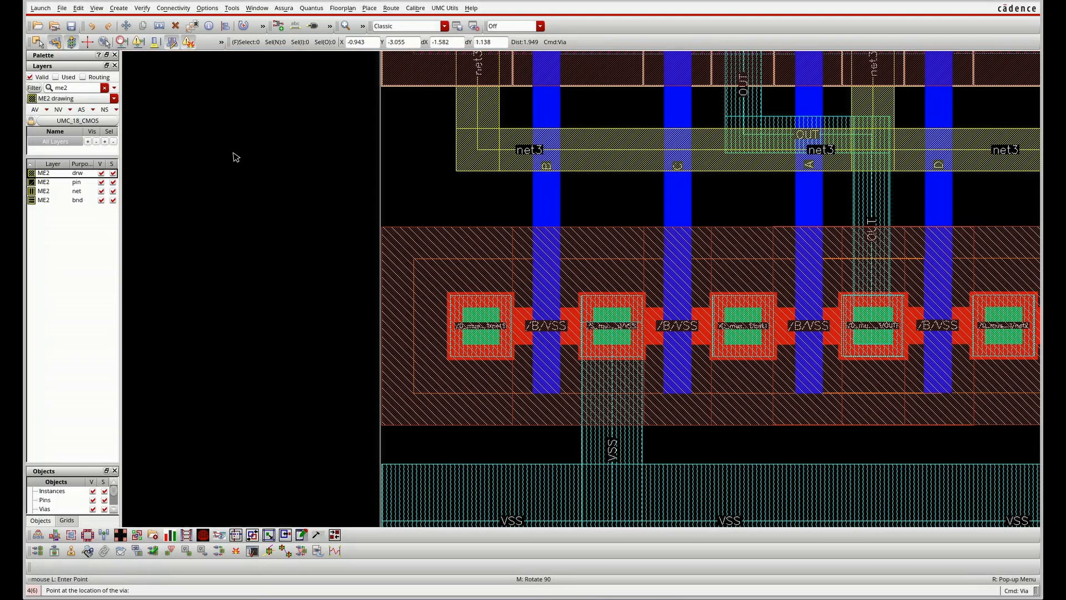
key(F3)
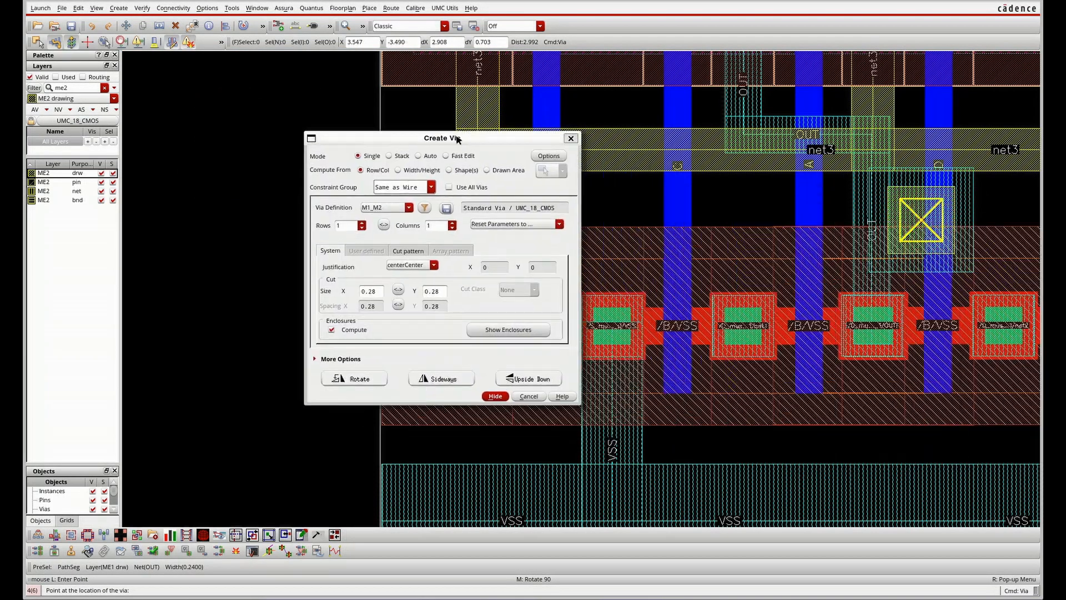
click(361, 136)
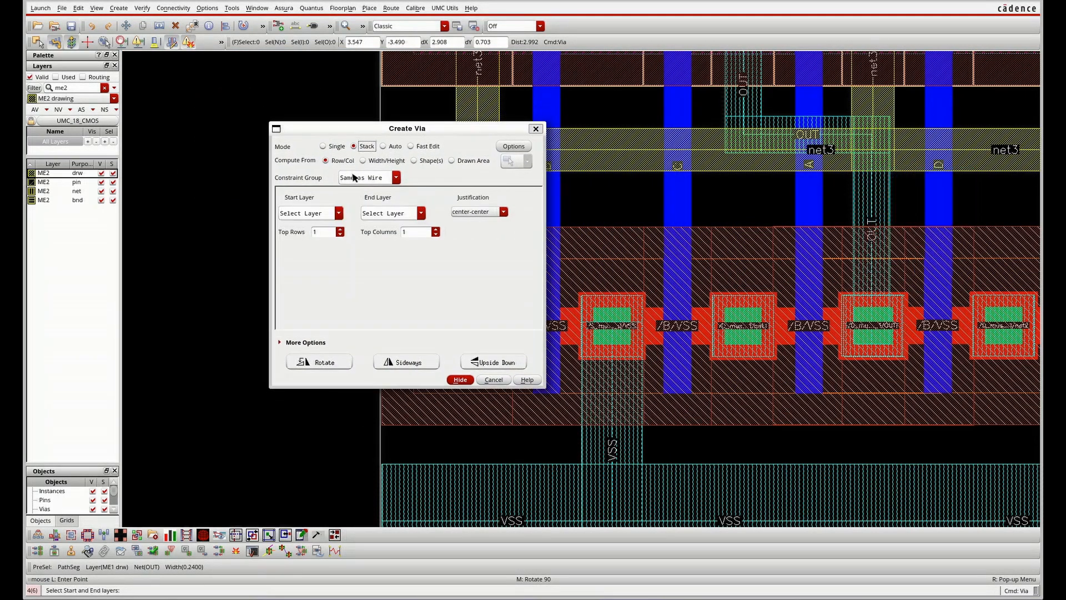
click(338, 213)
click(322, 247)
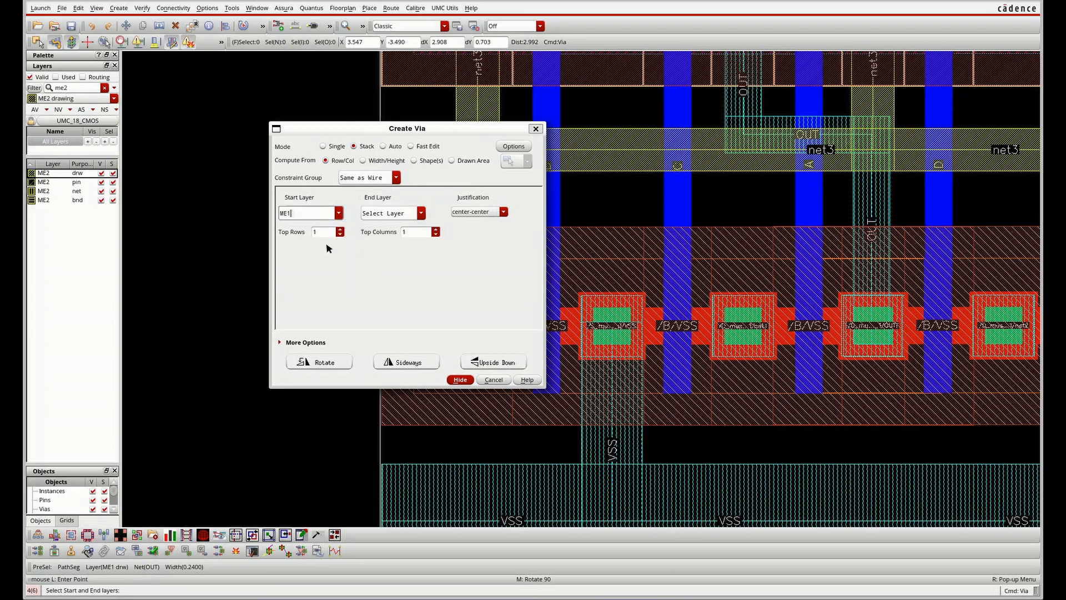
click(421, 213)
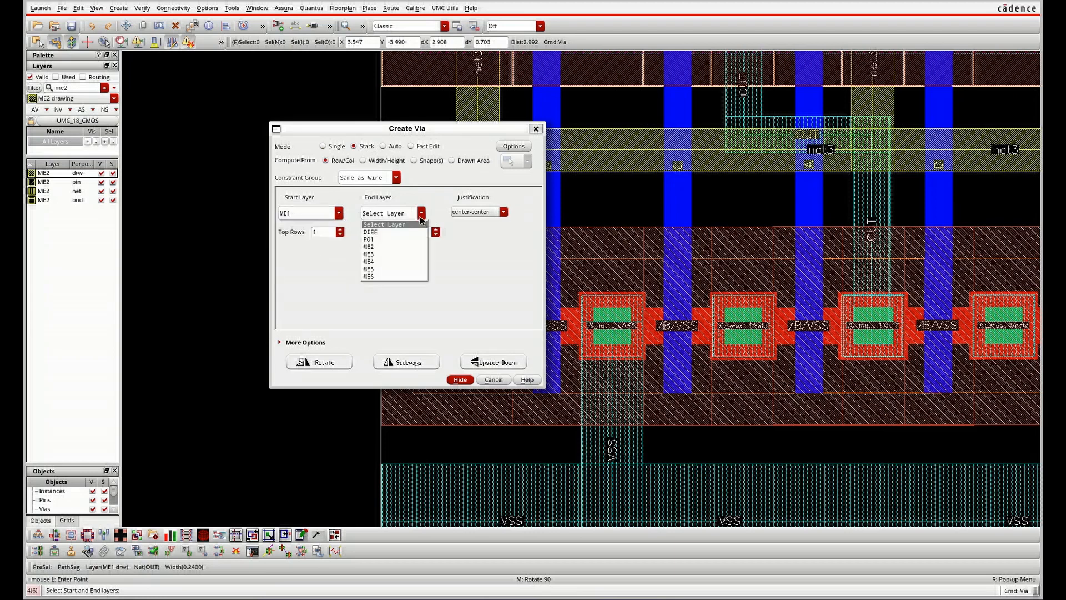
click(409, 253)
click(459, 379)
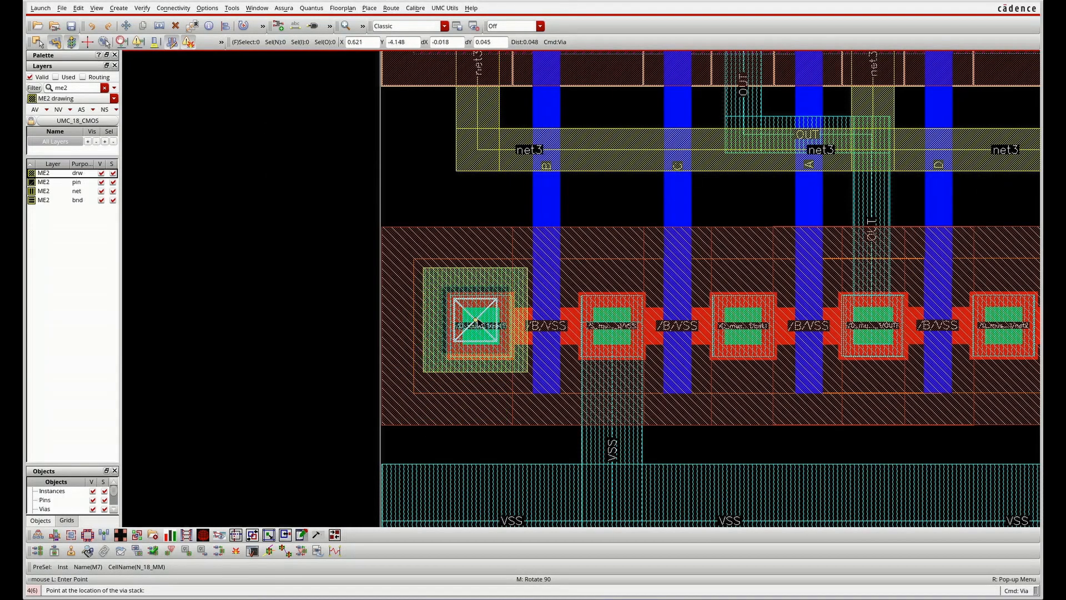
click(481, 329)
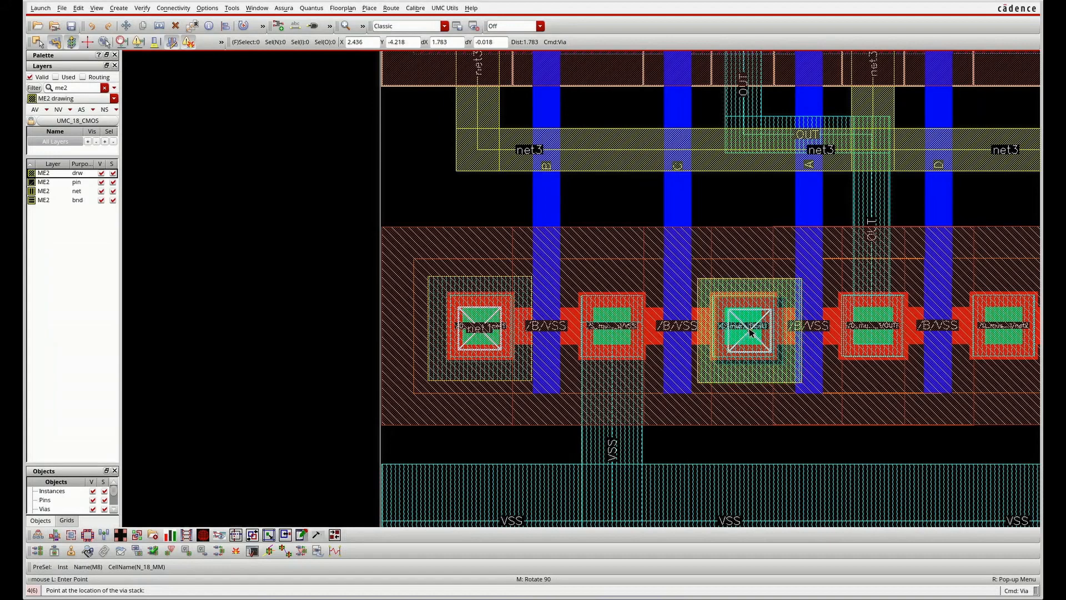
click(735, 353)
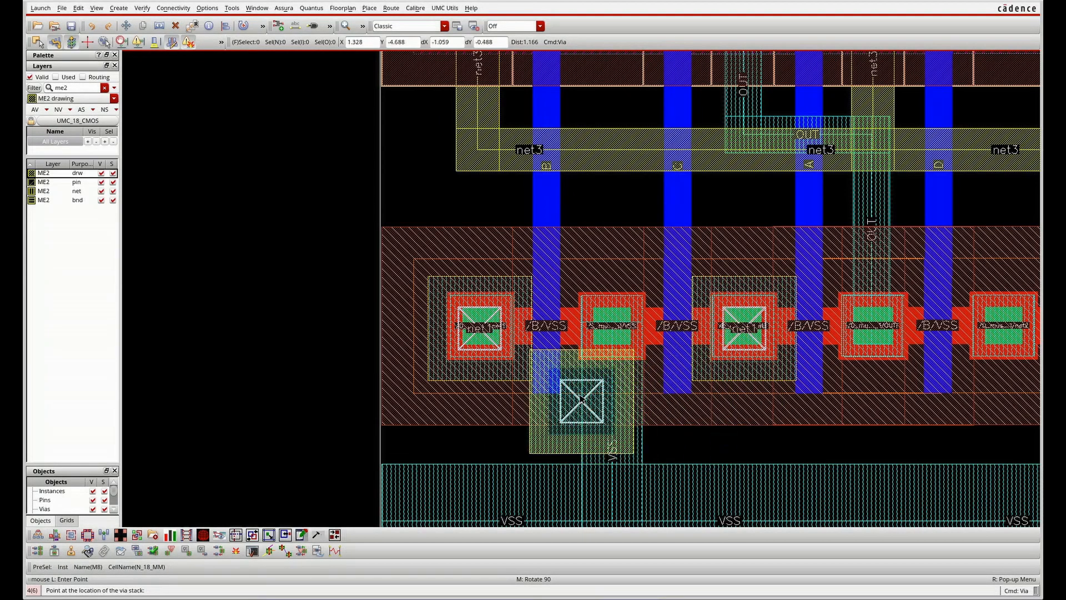
key(Escape)
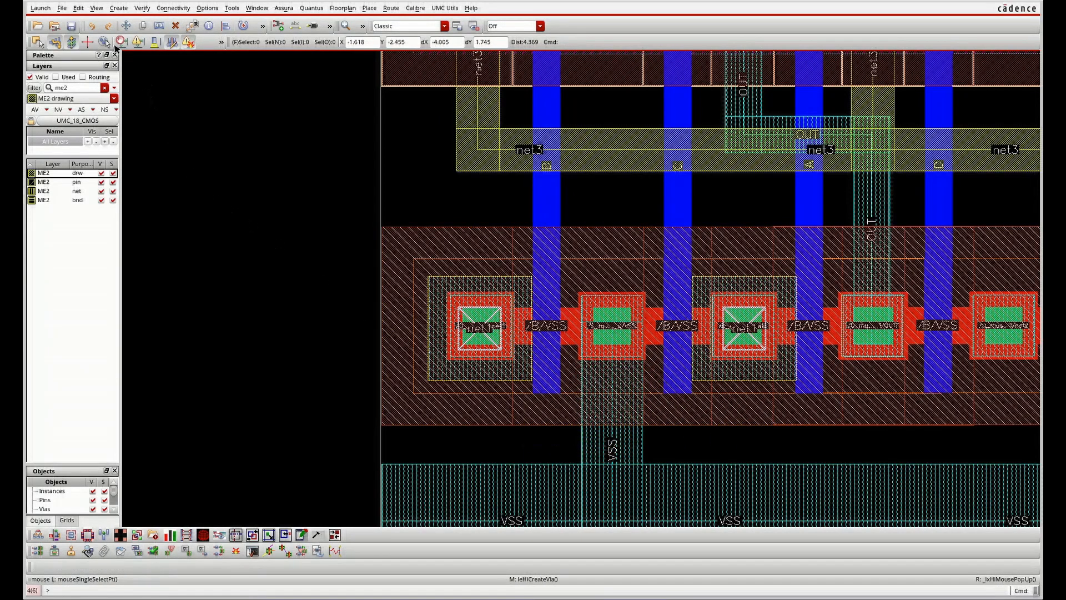
Route an ME3 drawing wire over the upper edge of the NMOS row to link the two net1 via stacks.
double_click(72, 88)
text(me3)
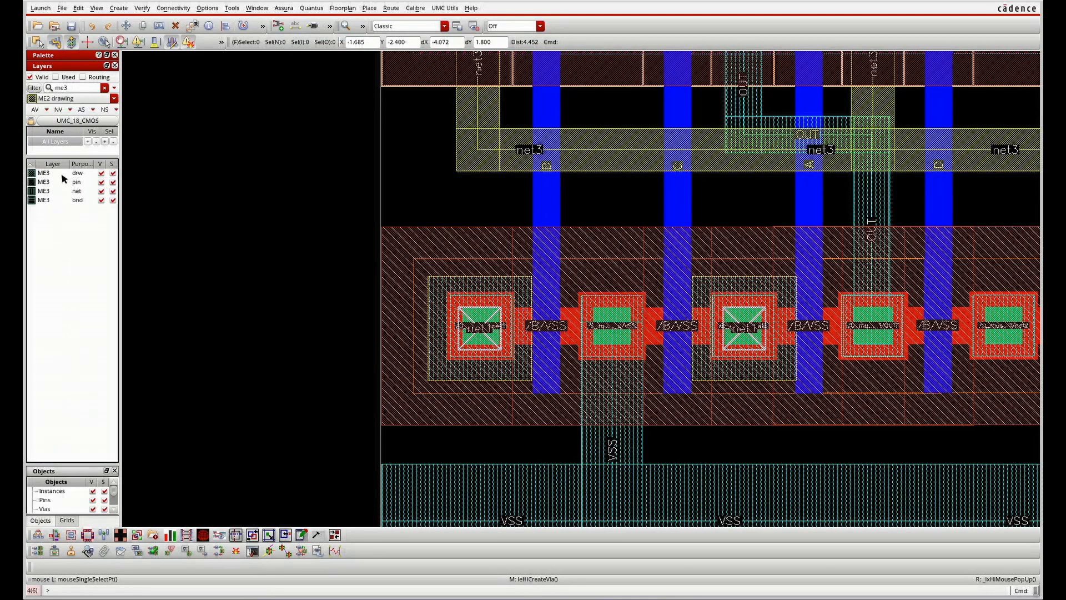
click(63, 174)
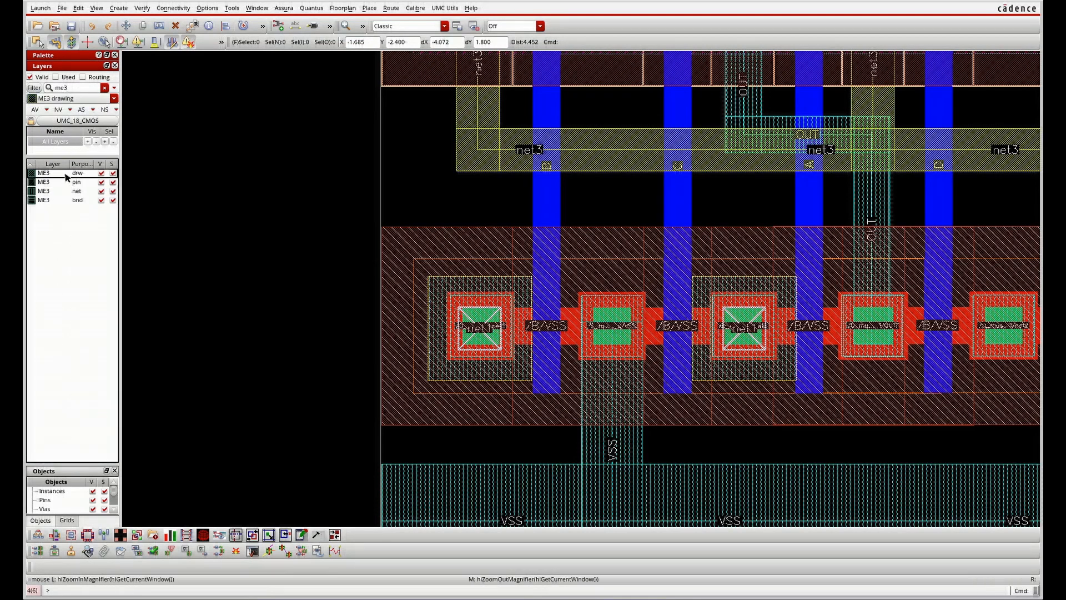
key(p)
click(477, 346)
click(488, 231)
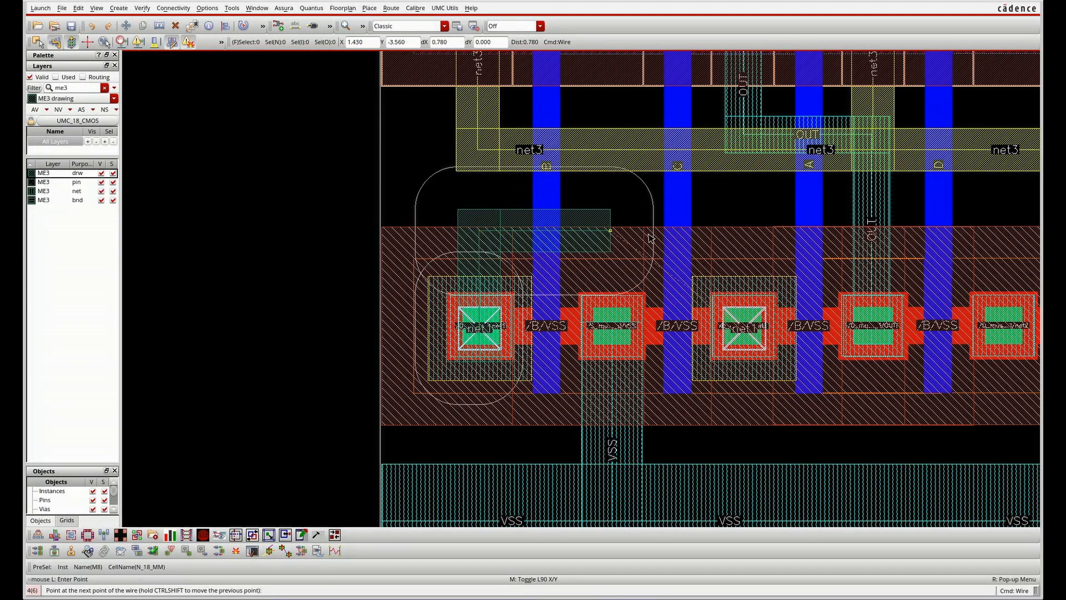
click(745, 234)
double_click(744, 328)
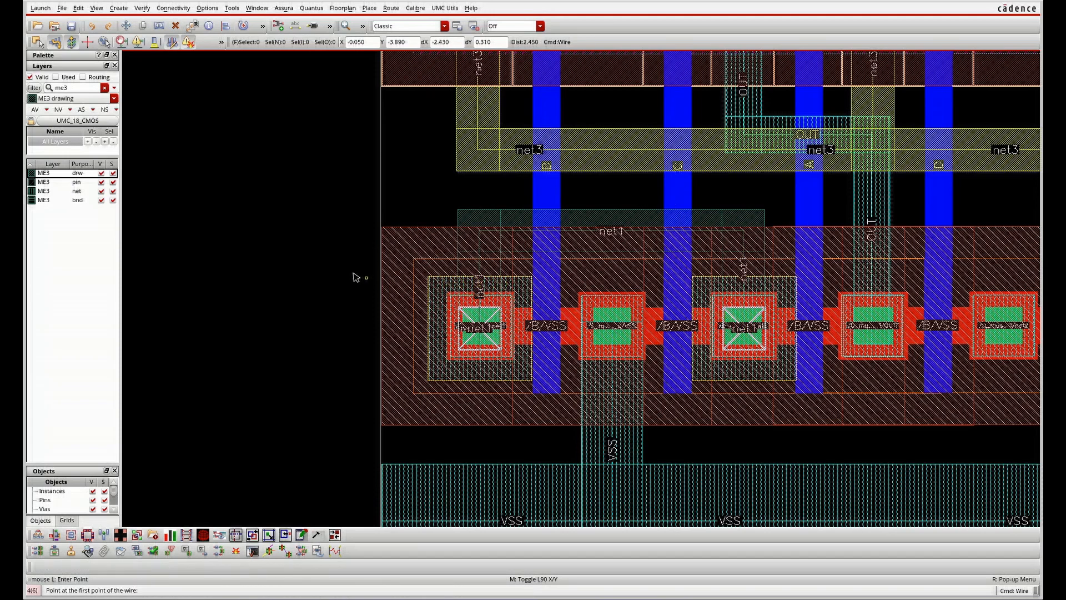
Save the layout and leave the Wire command.
ctrl+scroll(357, 278, down, 1)
ctrl+scroll(689, 300, up, 1)
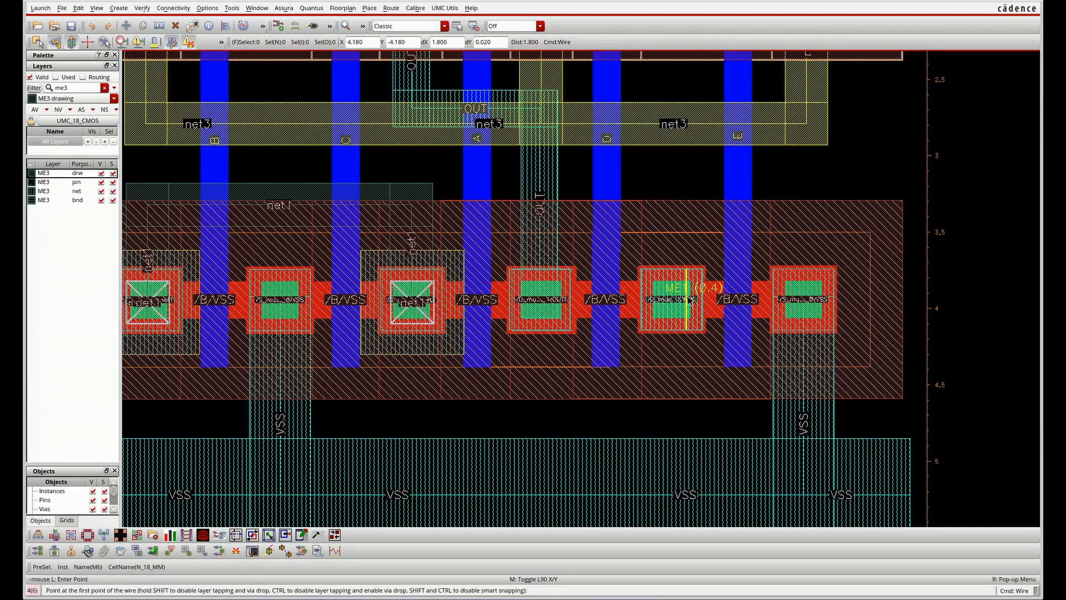
ctrl+scroll(808, 300, up, 1)
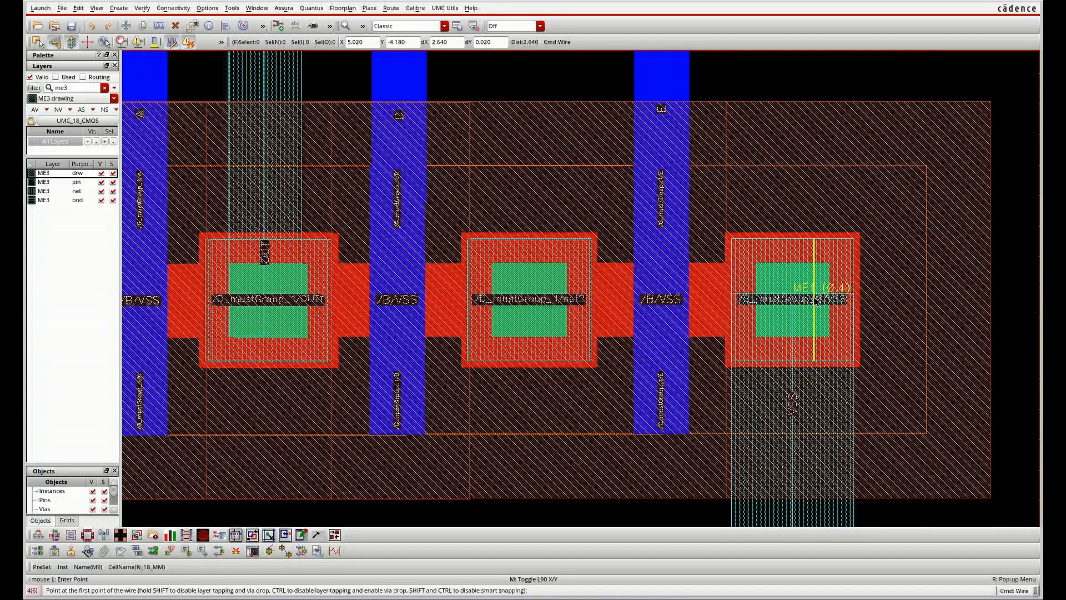
ctrl+scroll(815, 300, down, 1)
ctrl+scroll(580, 286, up, 1)
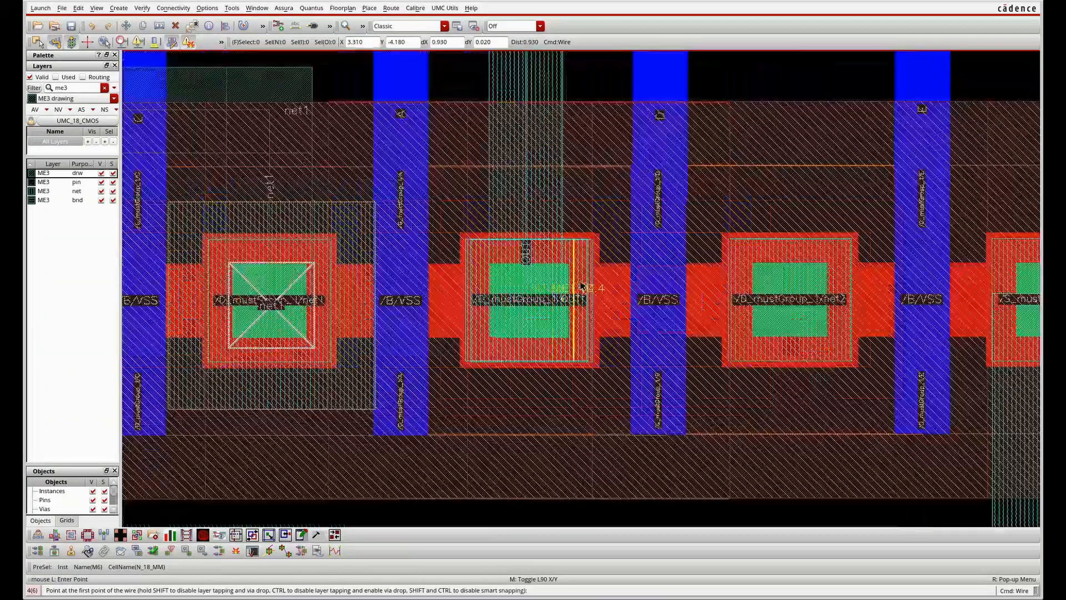
ctrl+scroll(609, 279, down, 3)
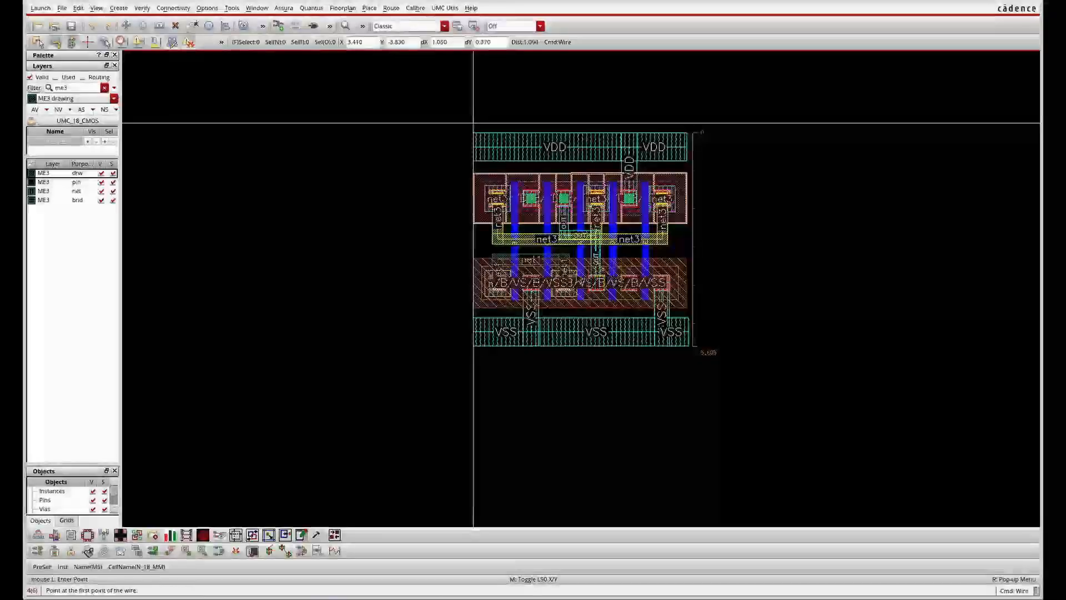
ctrl+scroll(570, 281, up, 1)
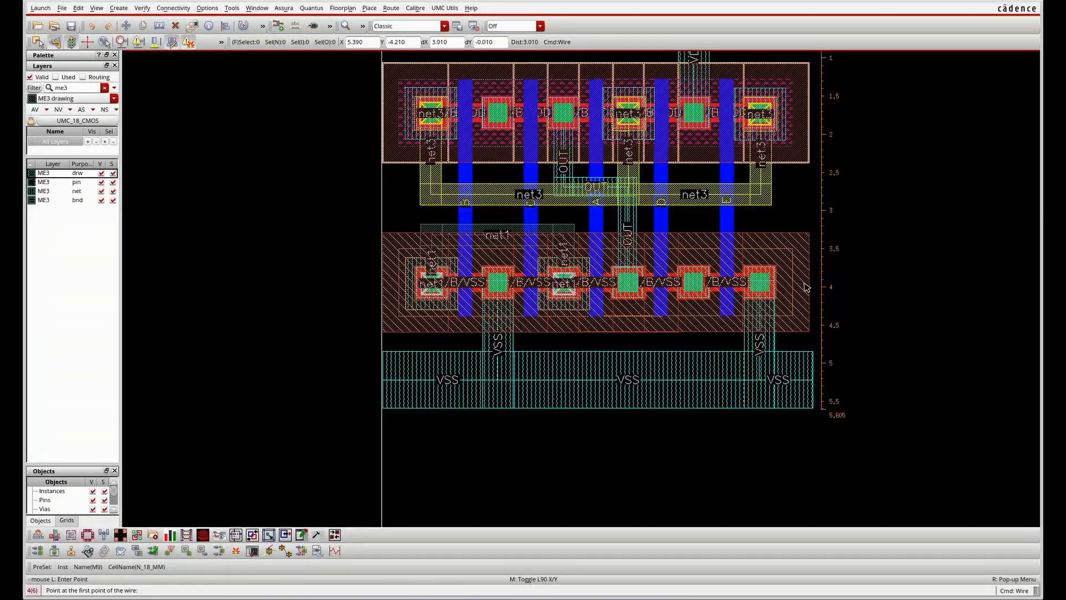
click(75, 26)
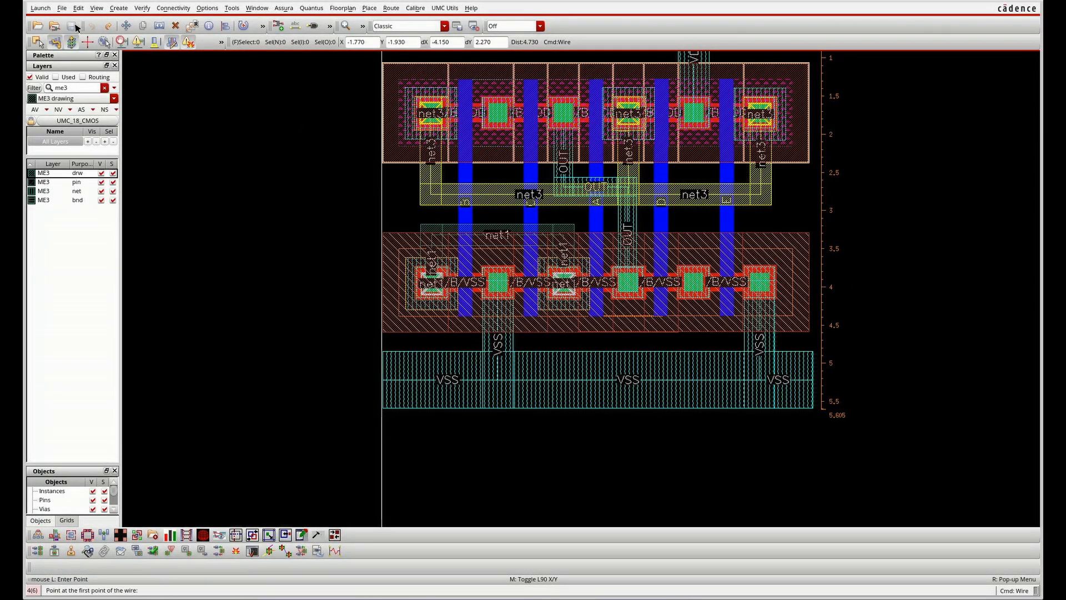
key(Escape)
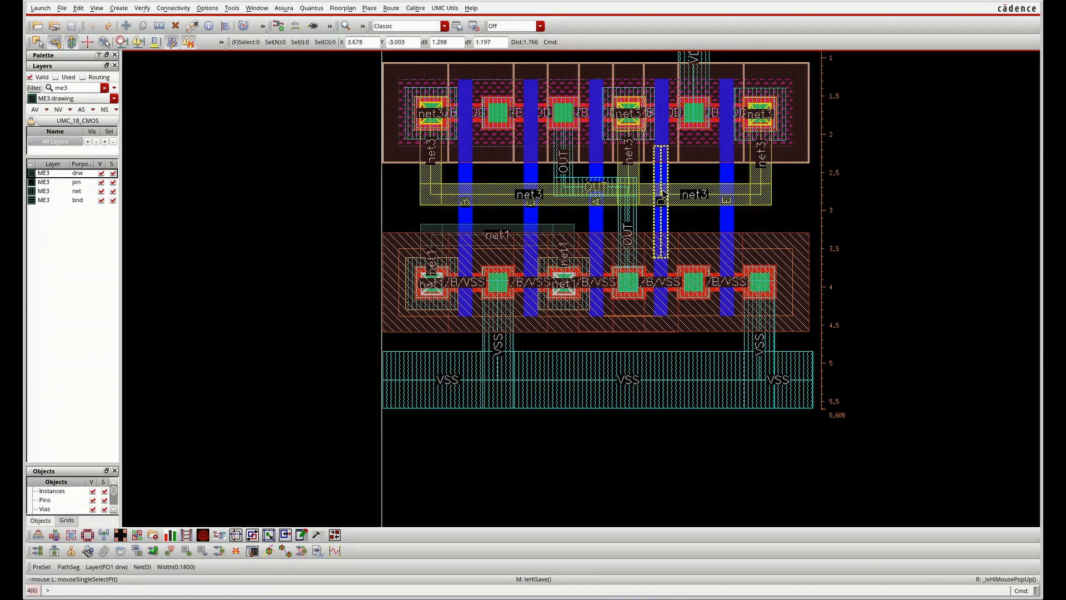
Examine the complete layout, including the net3 and net1 routing and the VDD and VSS rails.
ctrl+scroll(663, 194, down, 4)
ctrl+scroll(642, 210, up, 2)
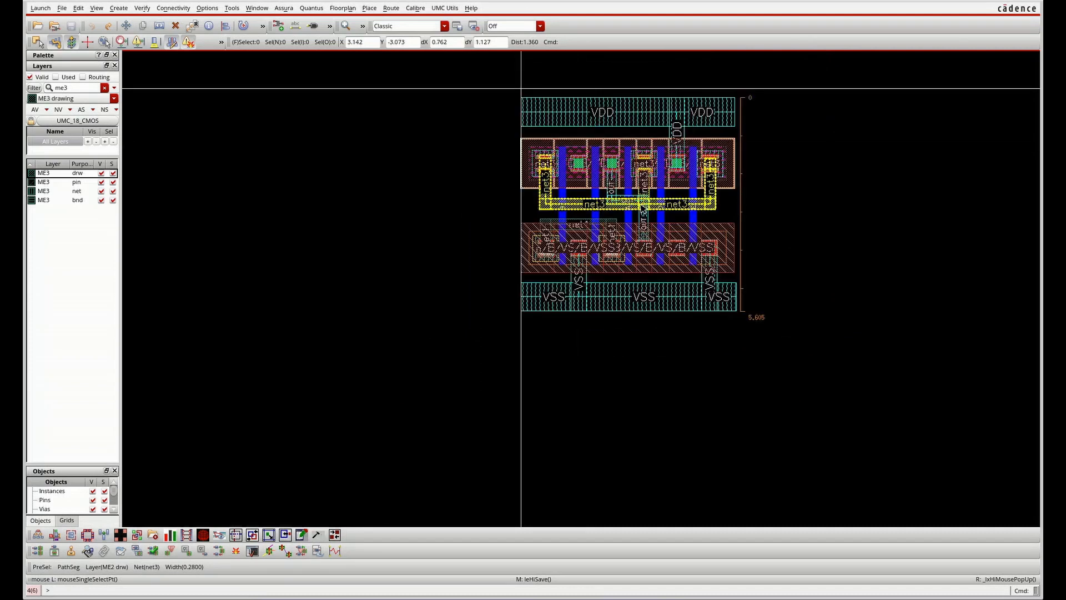
ctrl+scroll(642, 208, down, 2)
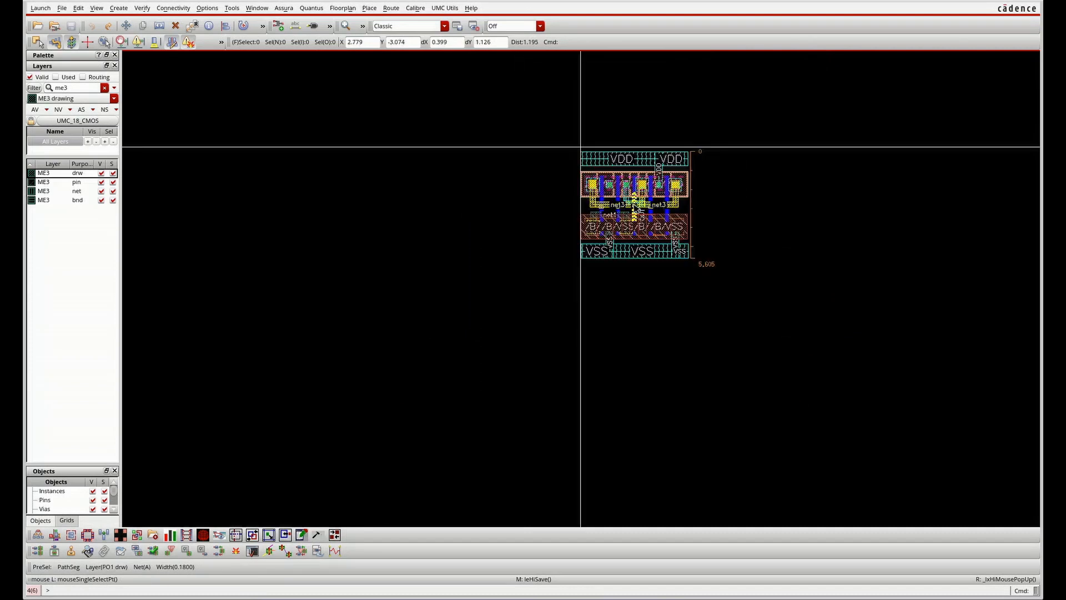
ctrl+scroll(633, 206, up, 2)
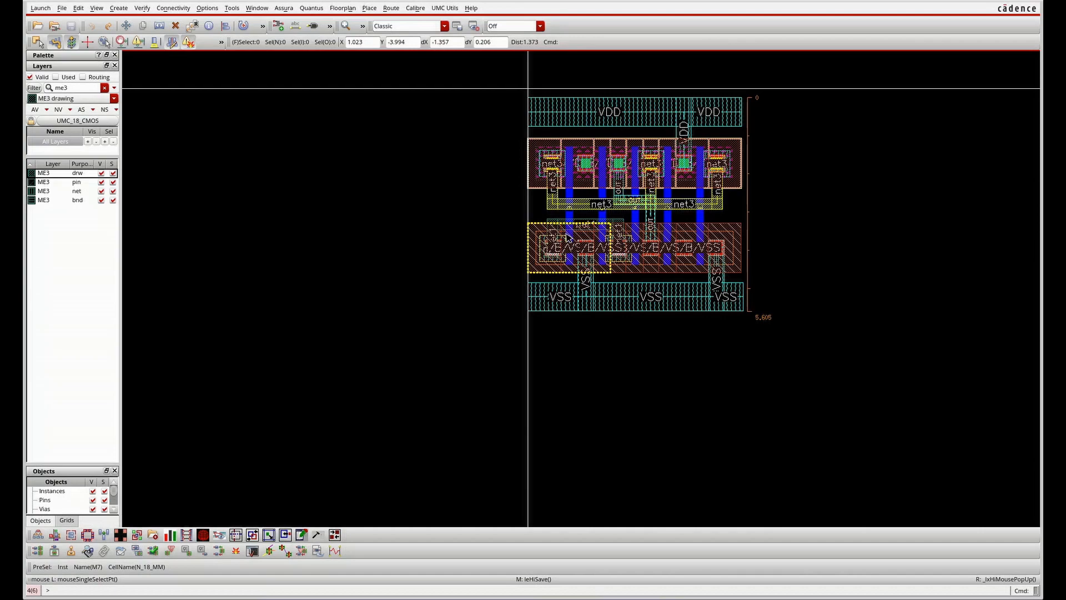
ctrl+scroll(568, 238, up, 2)
ctrl+scroll(490, 198, down, 1)
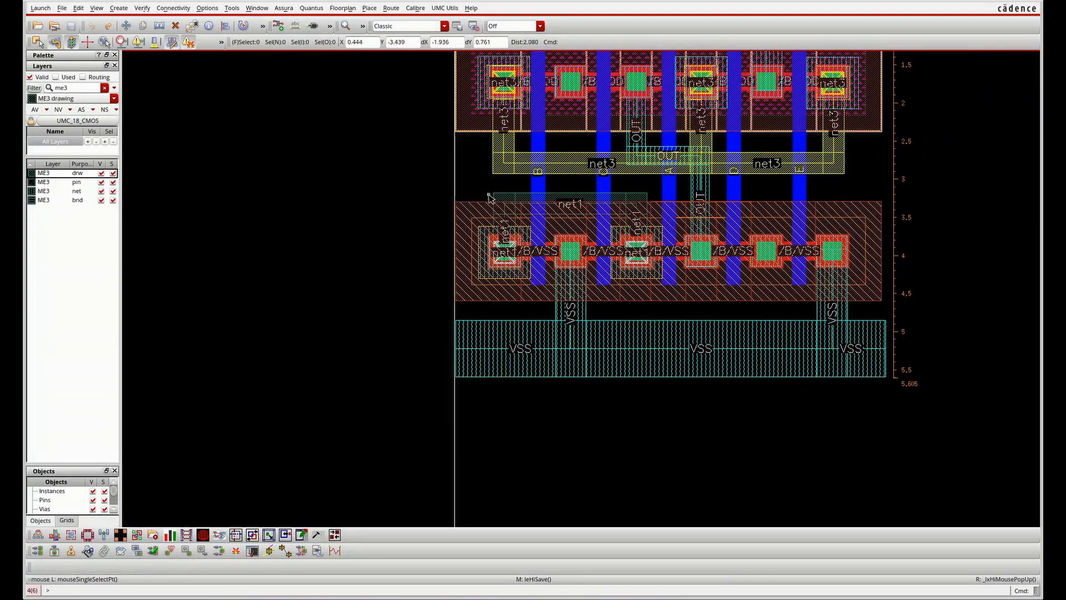
ctrl+scroll(490, 199, down, 2)
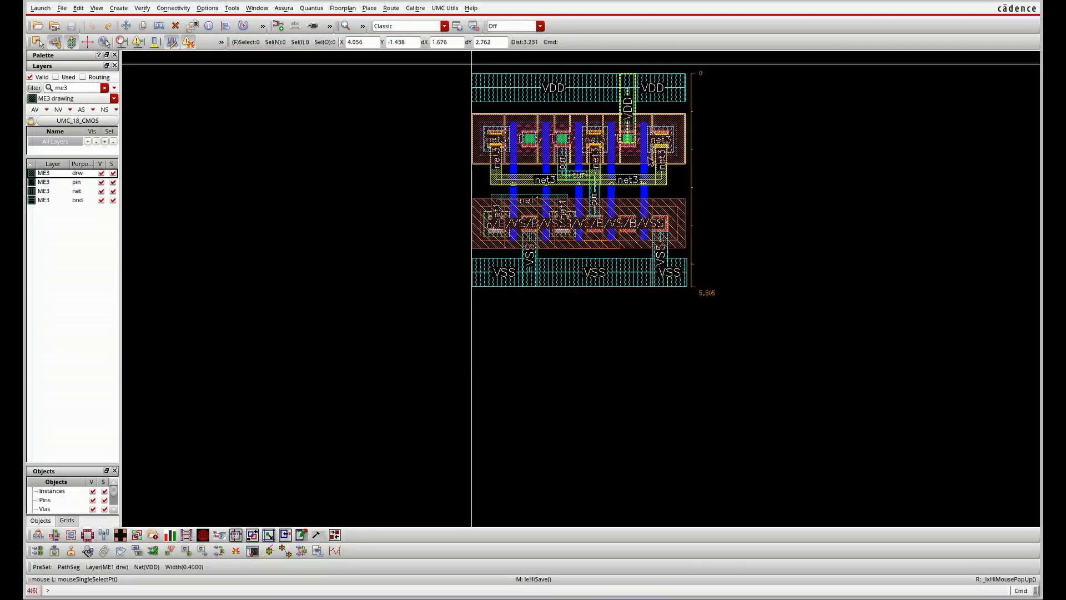
ctrl+scroll(436, 178, down, 2)
ctrl+scroll(438, 177, up, 1)
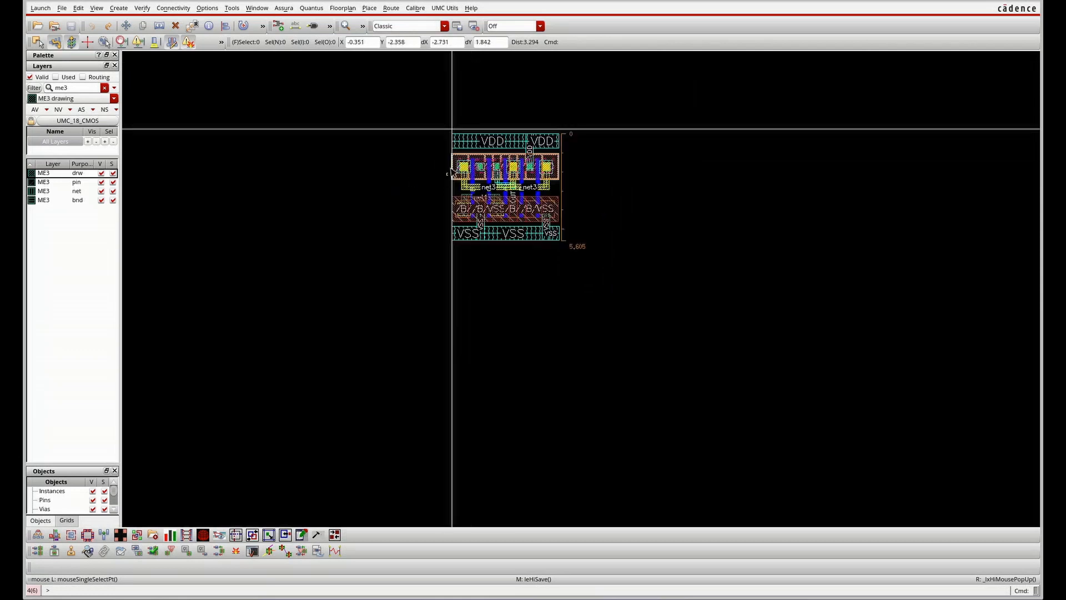
ctrl+scroll(456, 170, up, 2)
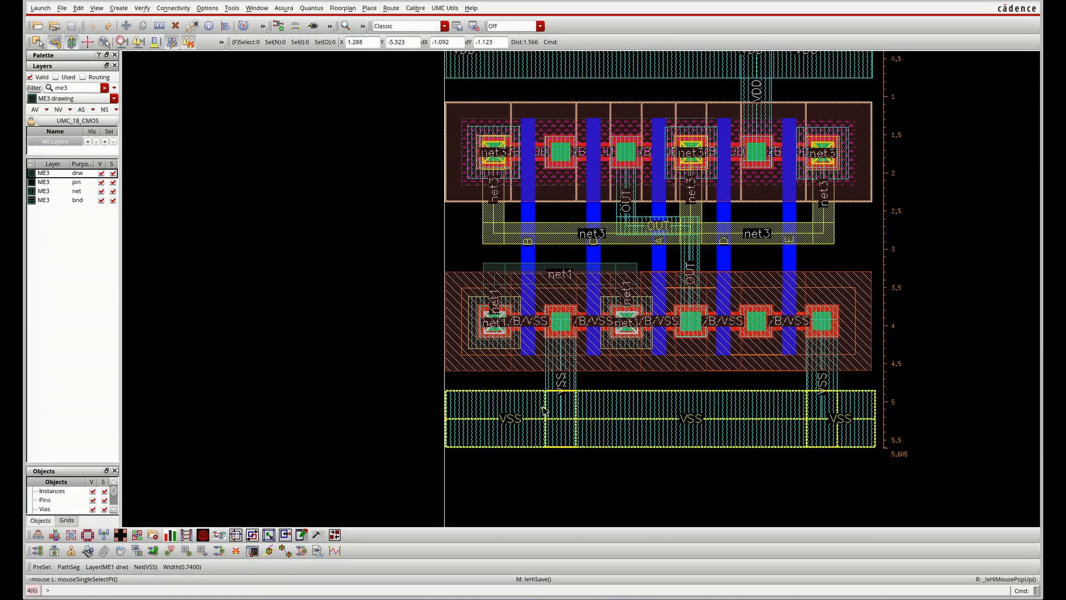
Delete the vertical ruler beside the layout and fit the whole cell in the view.
click(885, 293)
key(Delete)
scroll(694, 430, down, 1)
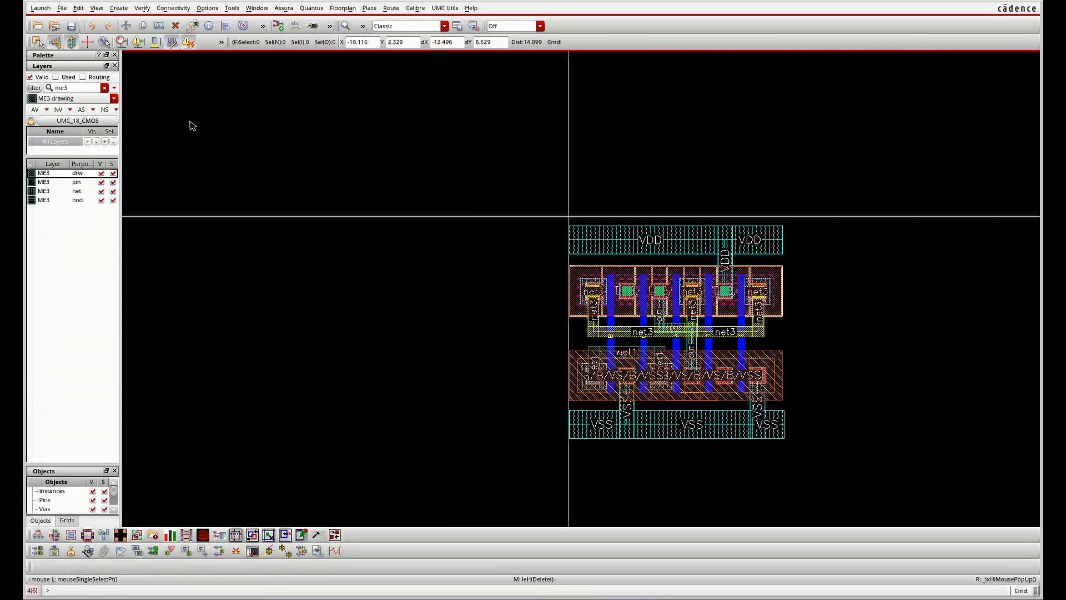
click(363, 27)
click(342, 42)
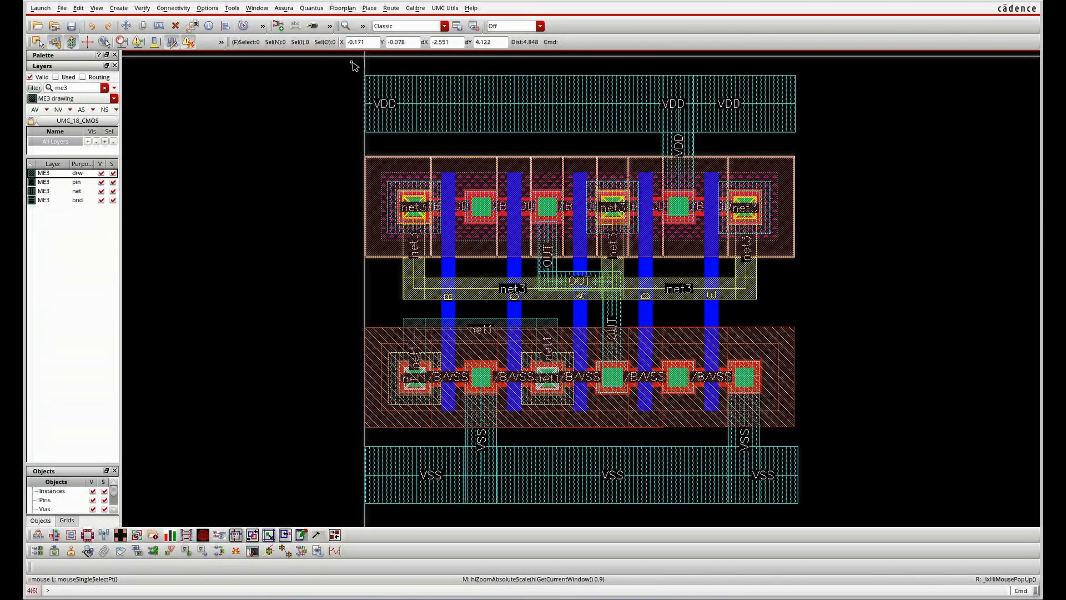